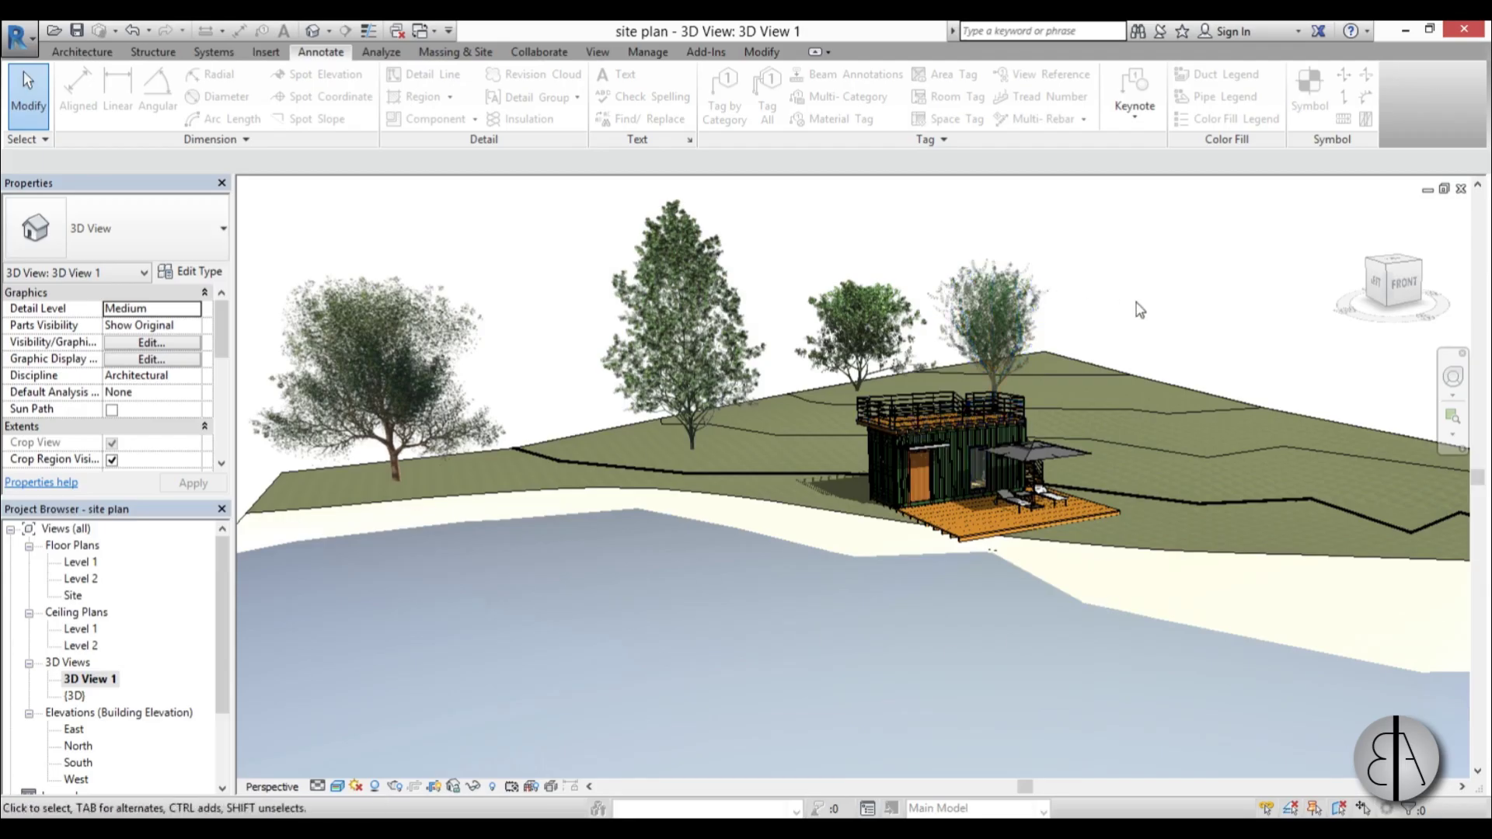
Examine the container house and surrounding terrain in 3D View 1 and in the default {3D} view.
scroll(1011, 458, "up", 5)
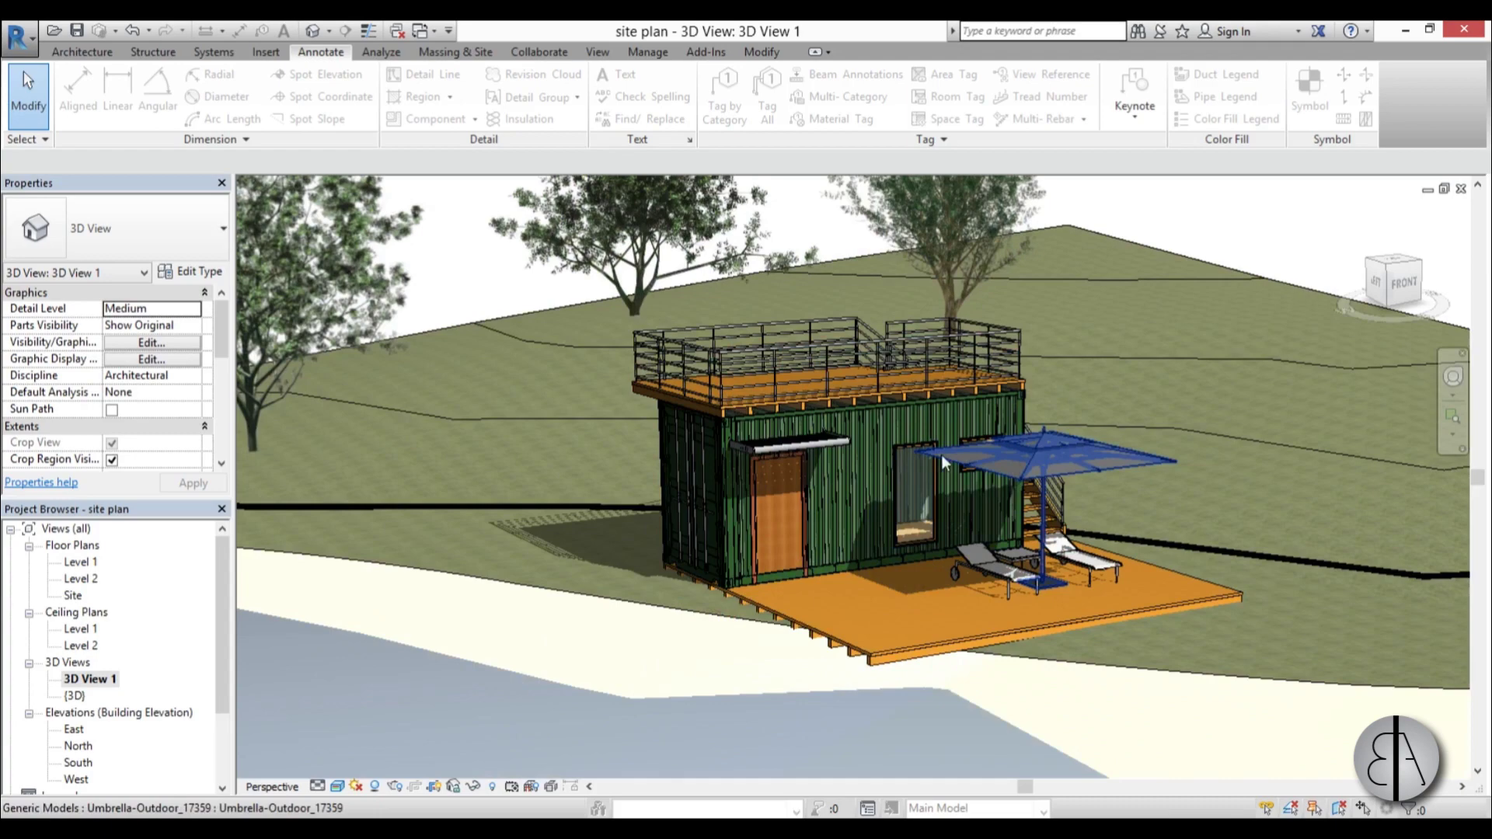
scroll(979, 464, "down", 6)
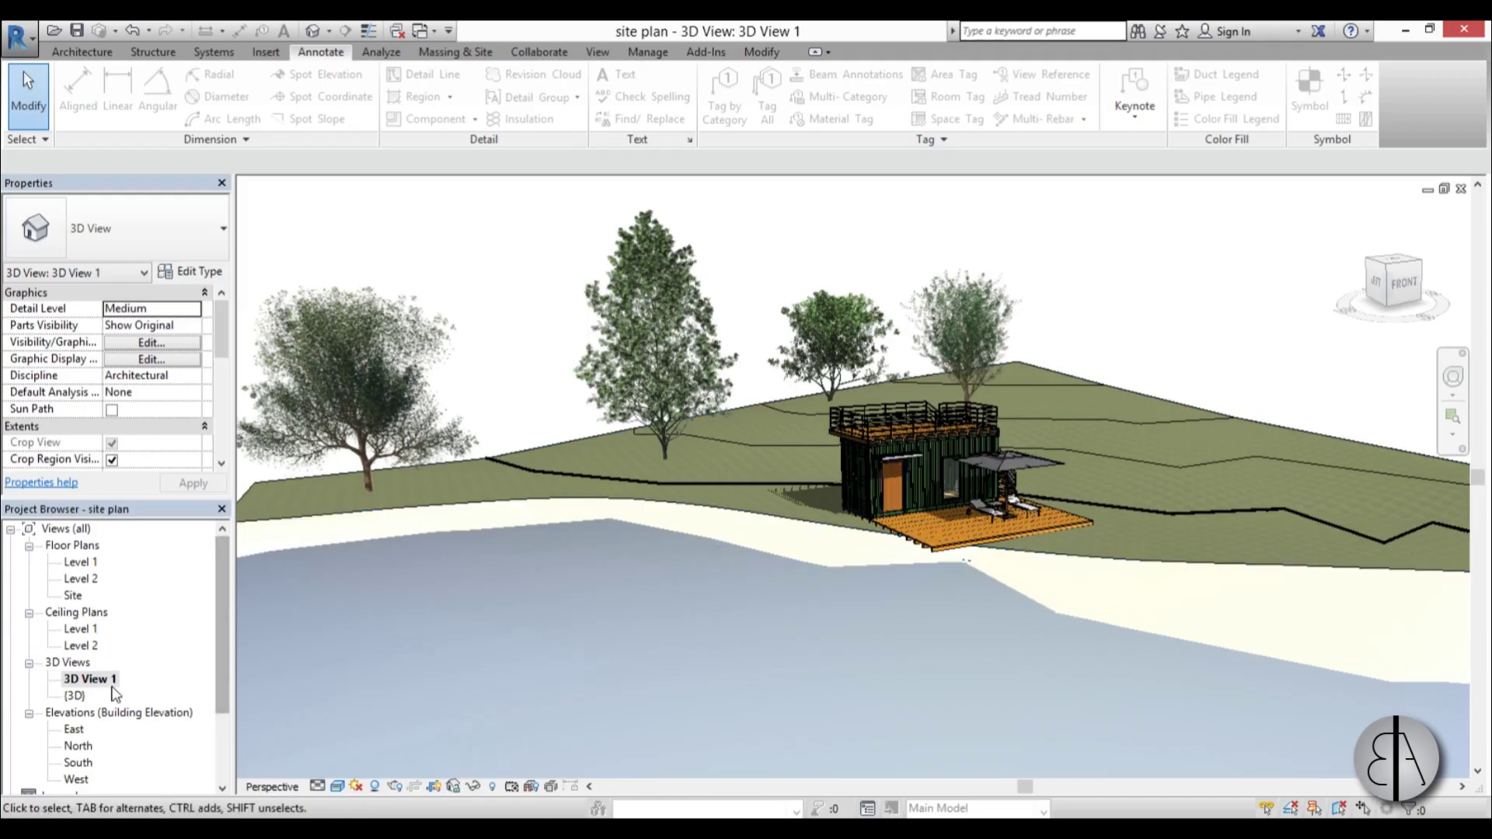
double_click(75, 695)
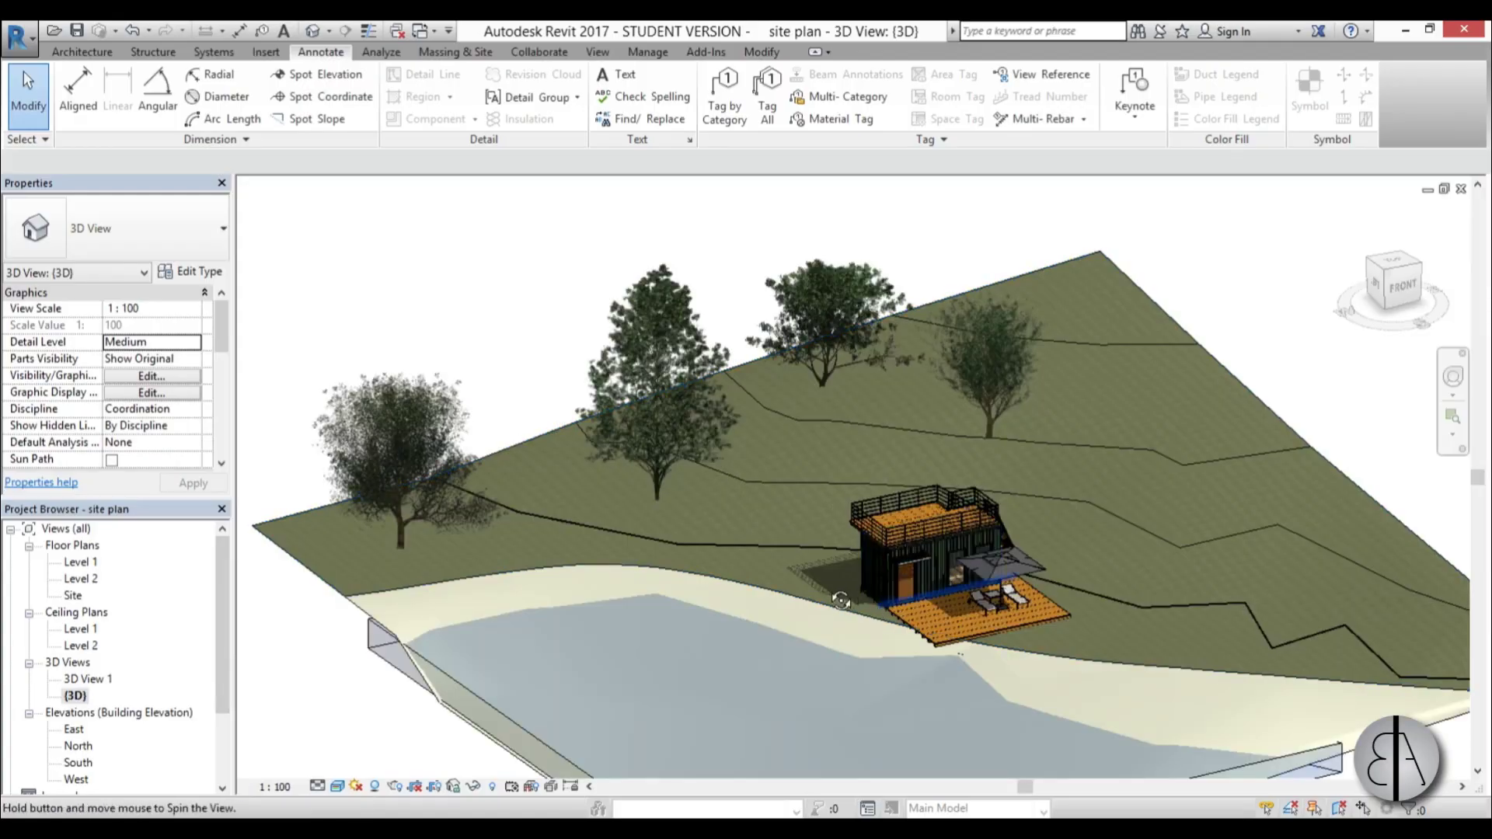
middle_click_drag(852, 558, 1162, 384, "shift")
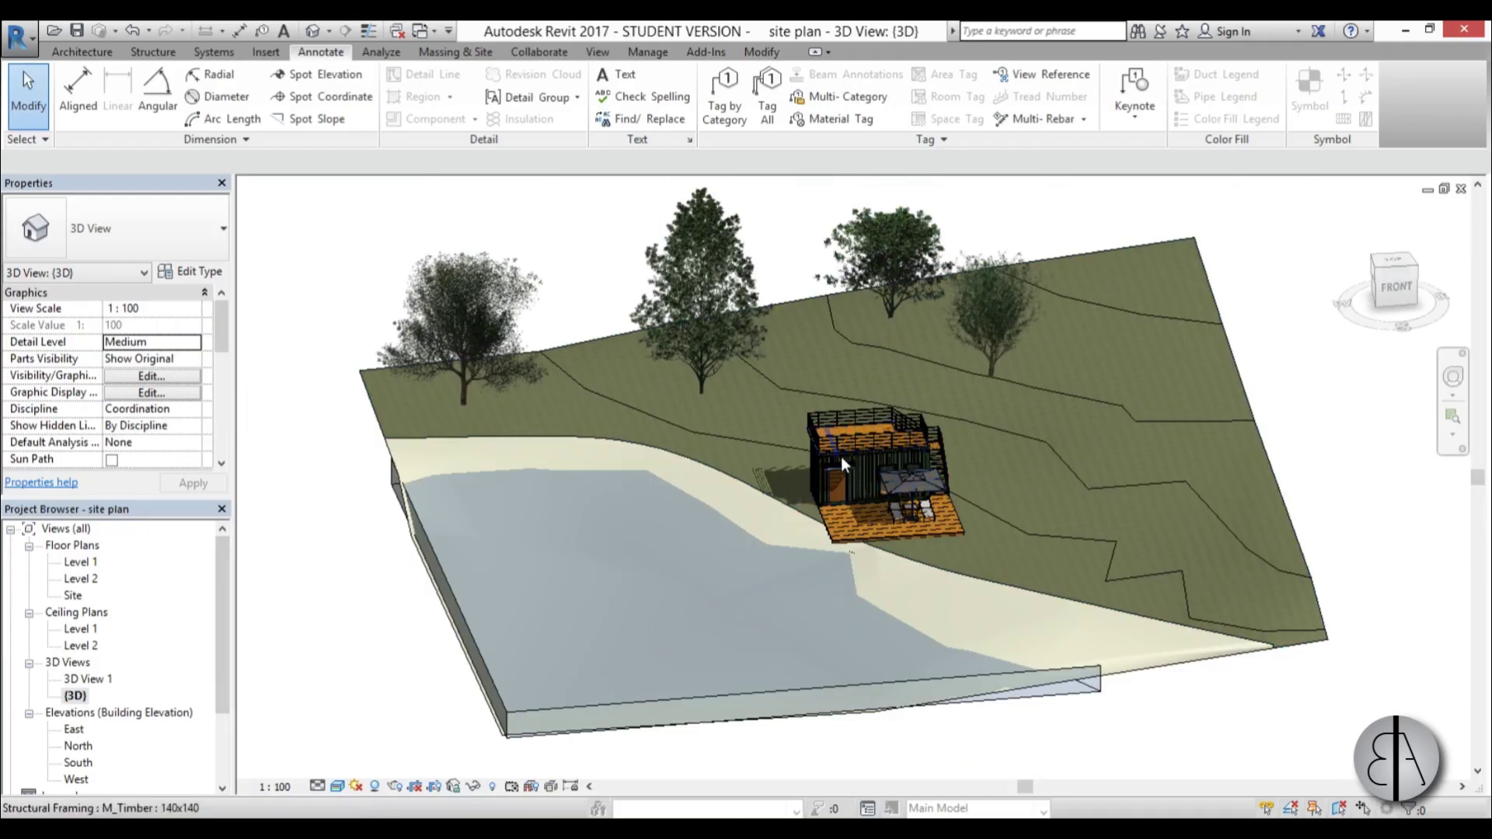
Open the Site floor plan and set its view scale to 1:200.
double_click(87, 599)
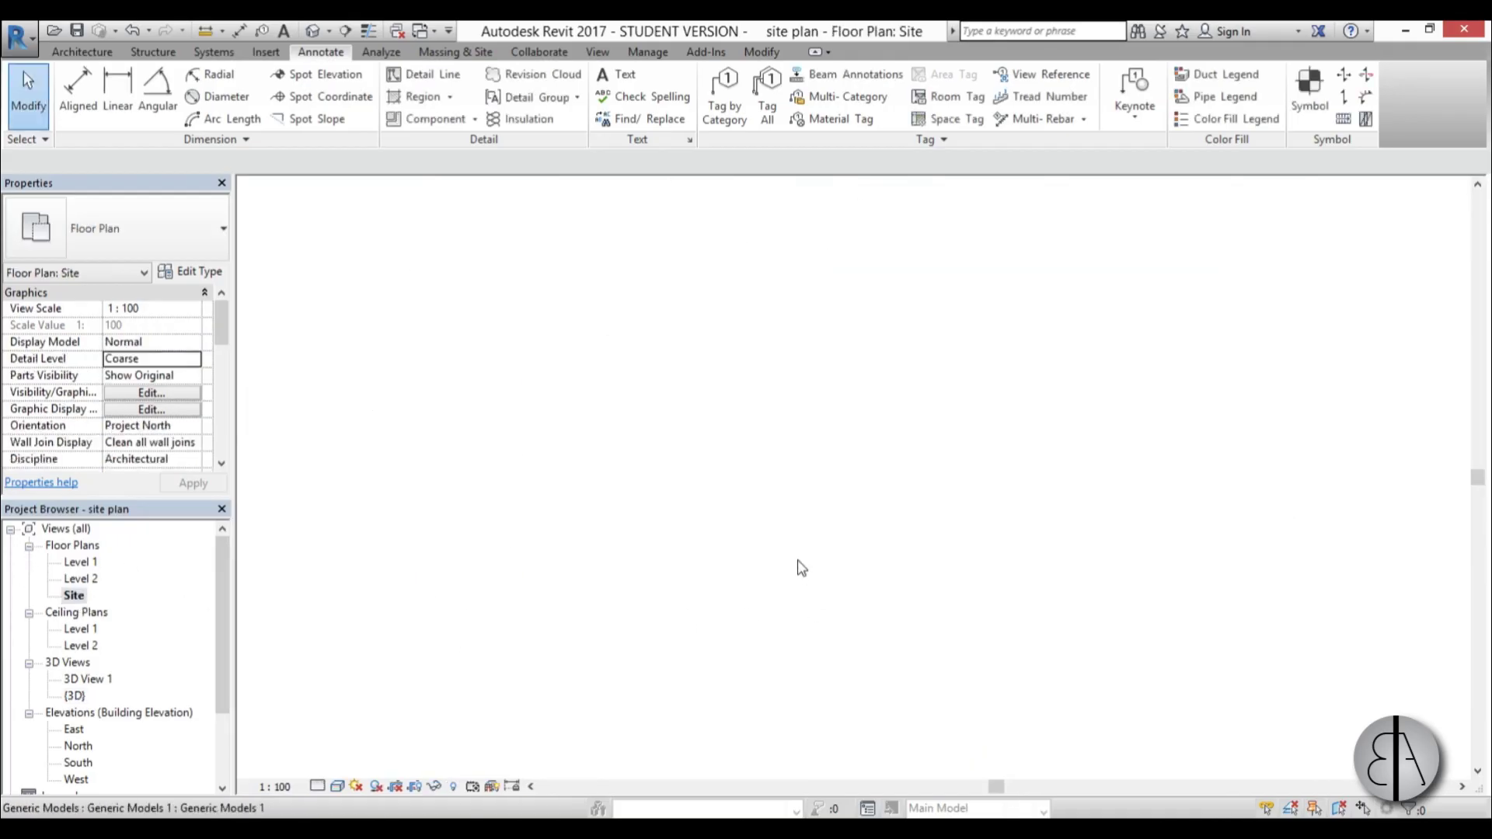
middle_click_drag(655, 491, 659, 482)
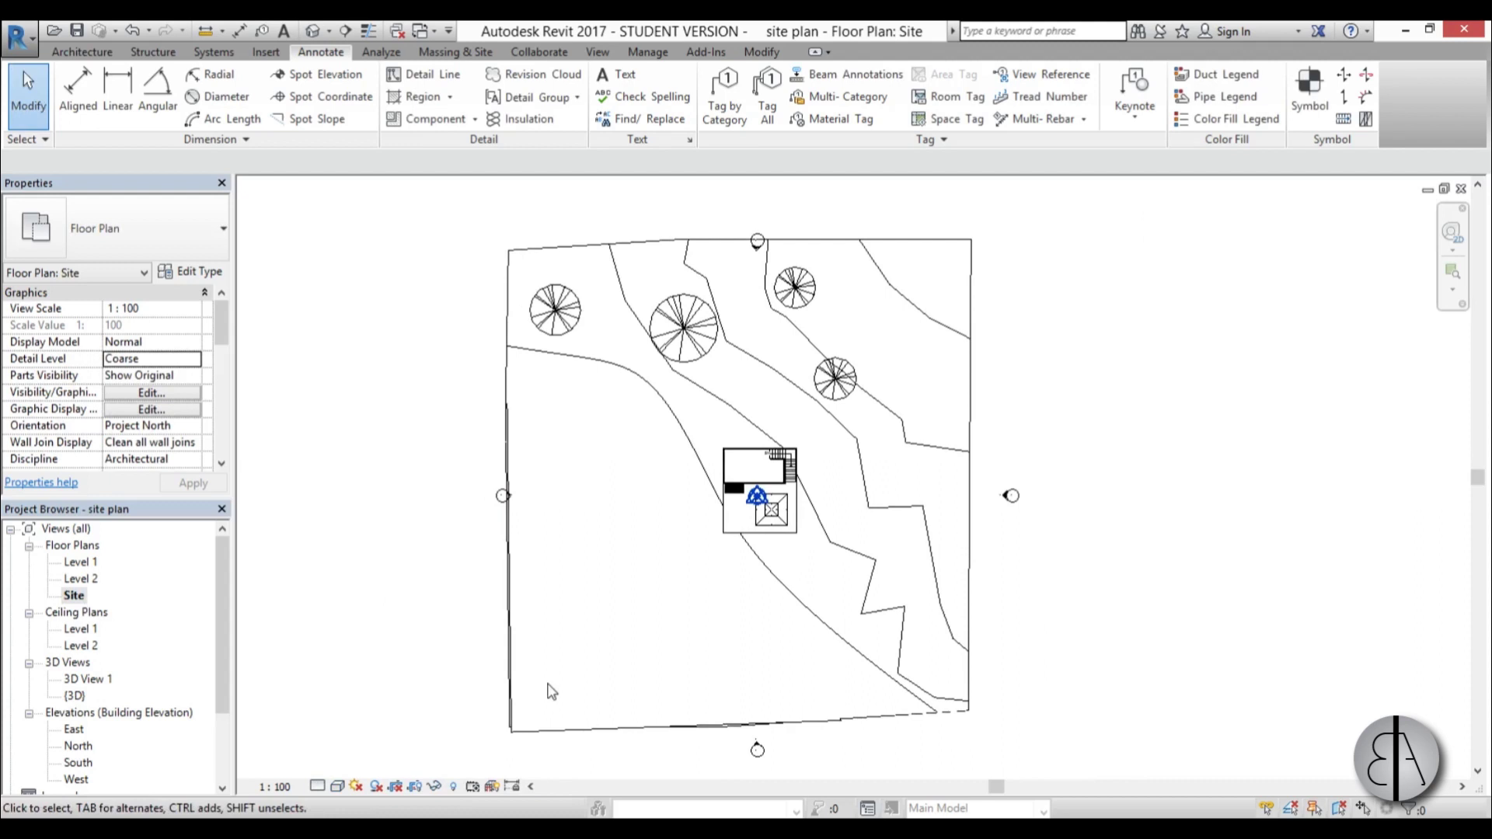
left_click(278, 787)
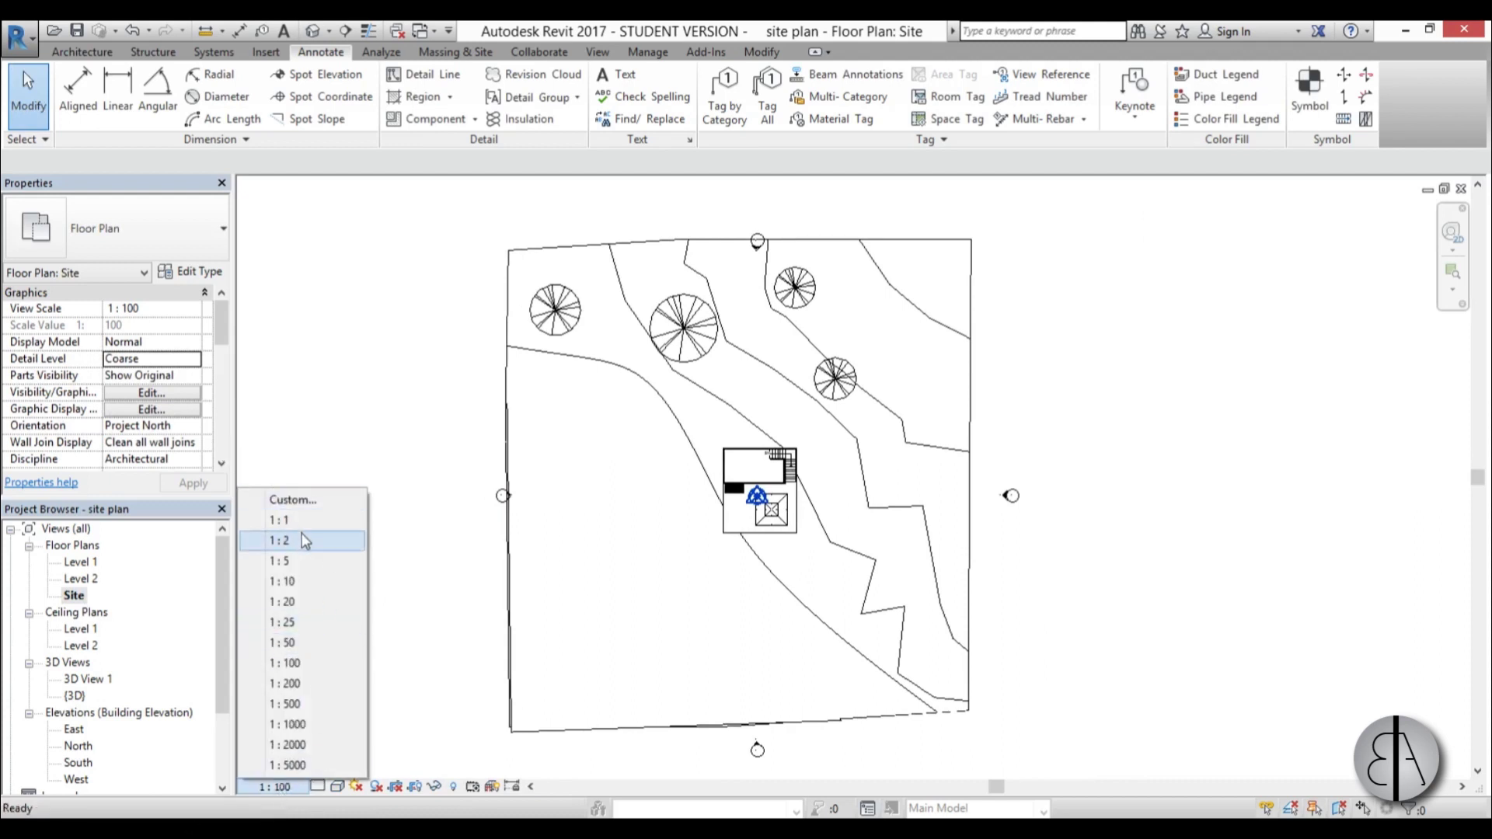
left_click(348, 684)
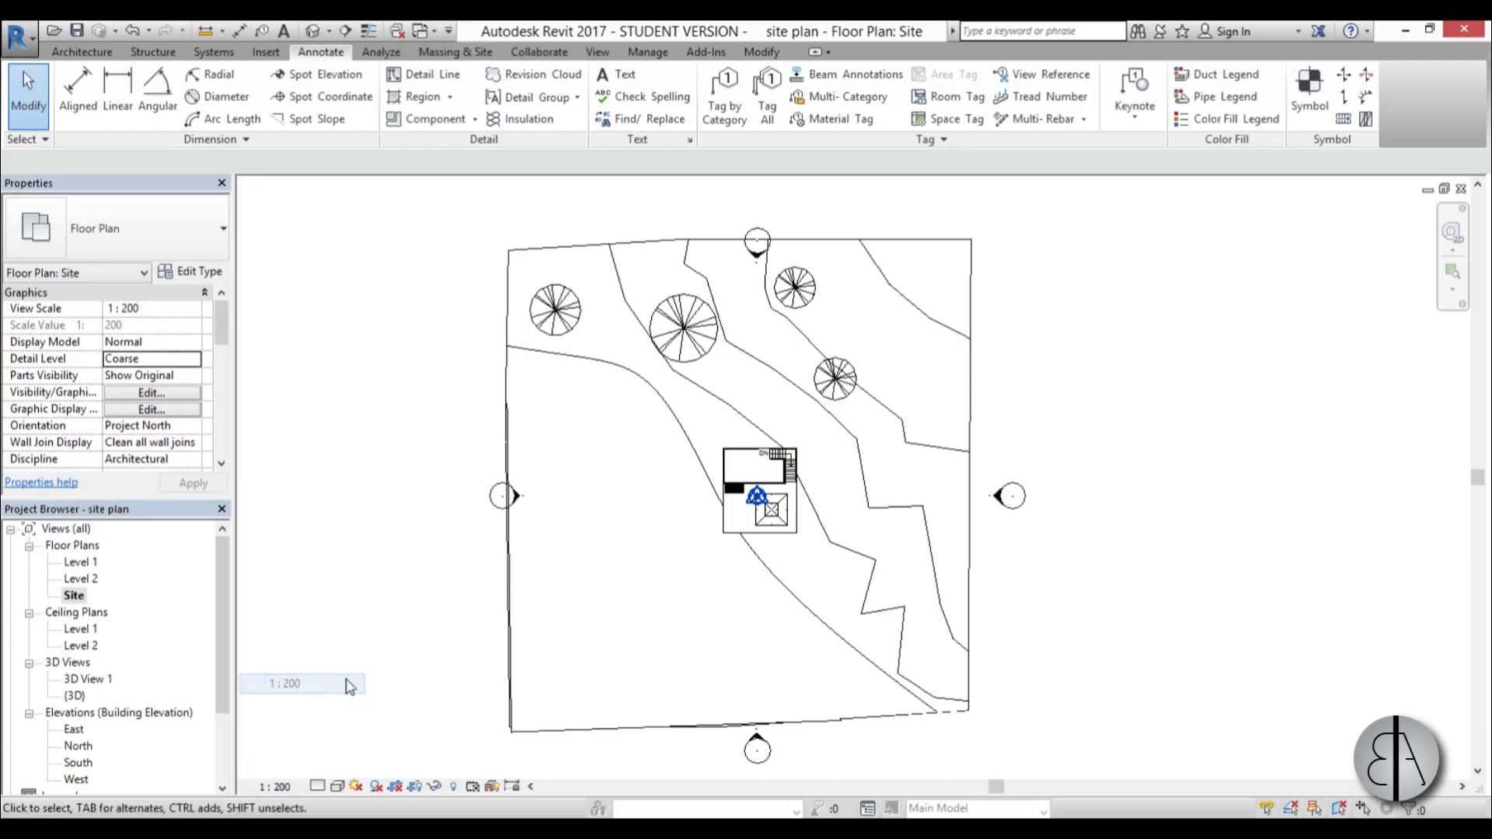
Move the four building elevation markers outward so that they sit clear of the site boundary.
left_click(1015, 496)
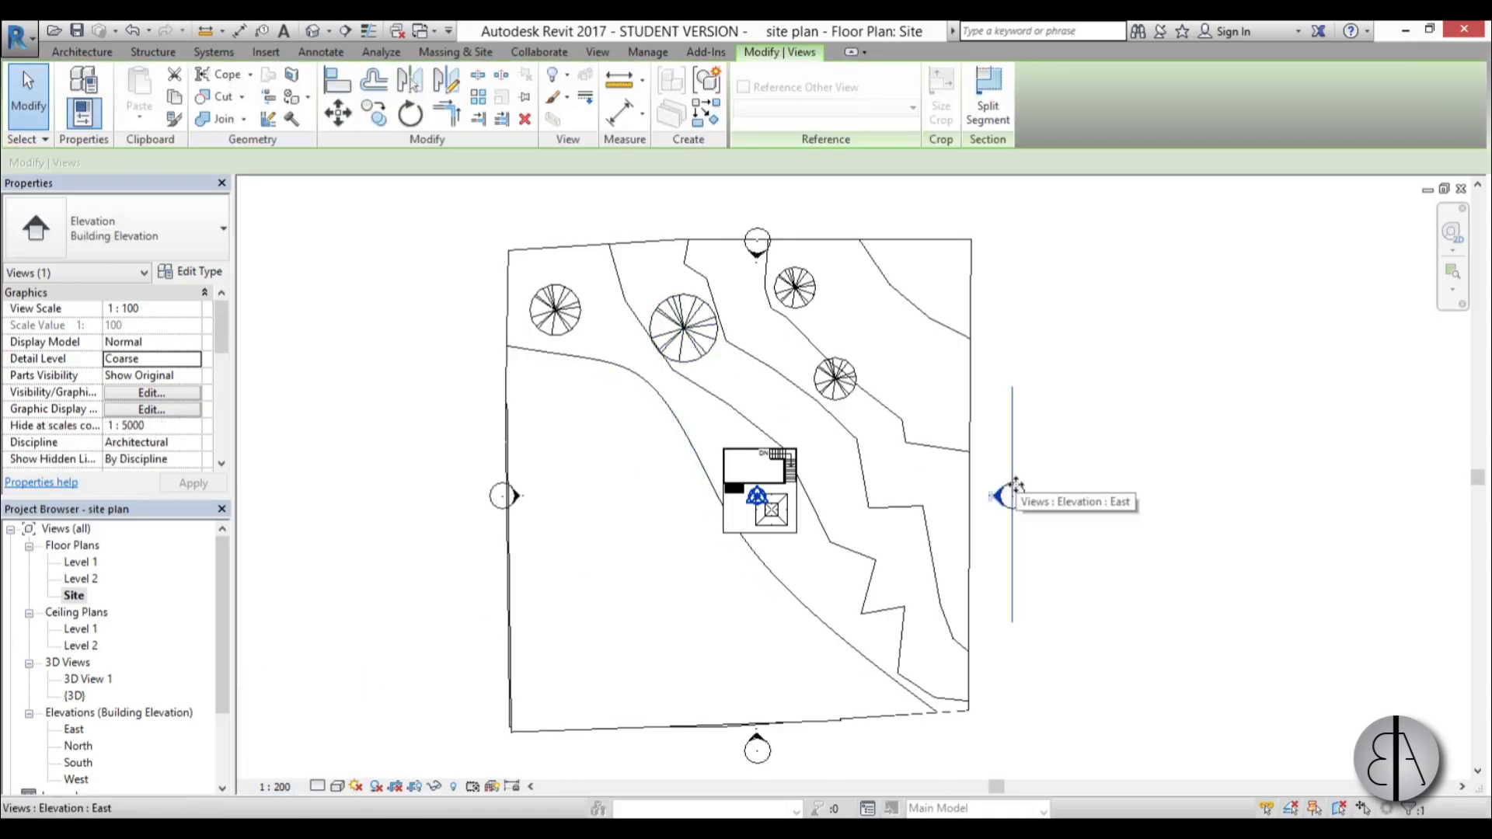
left_click_drag(1026, 493, 1069, 500)
left_click_drag(759, 233, 760, 196)
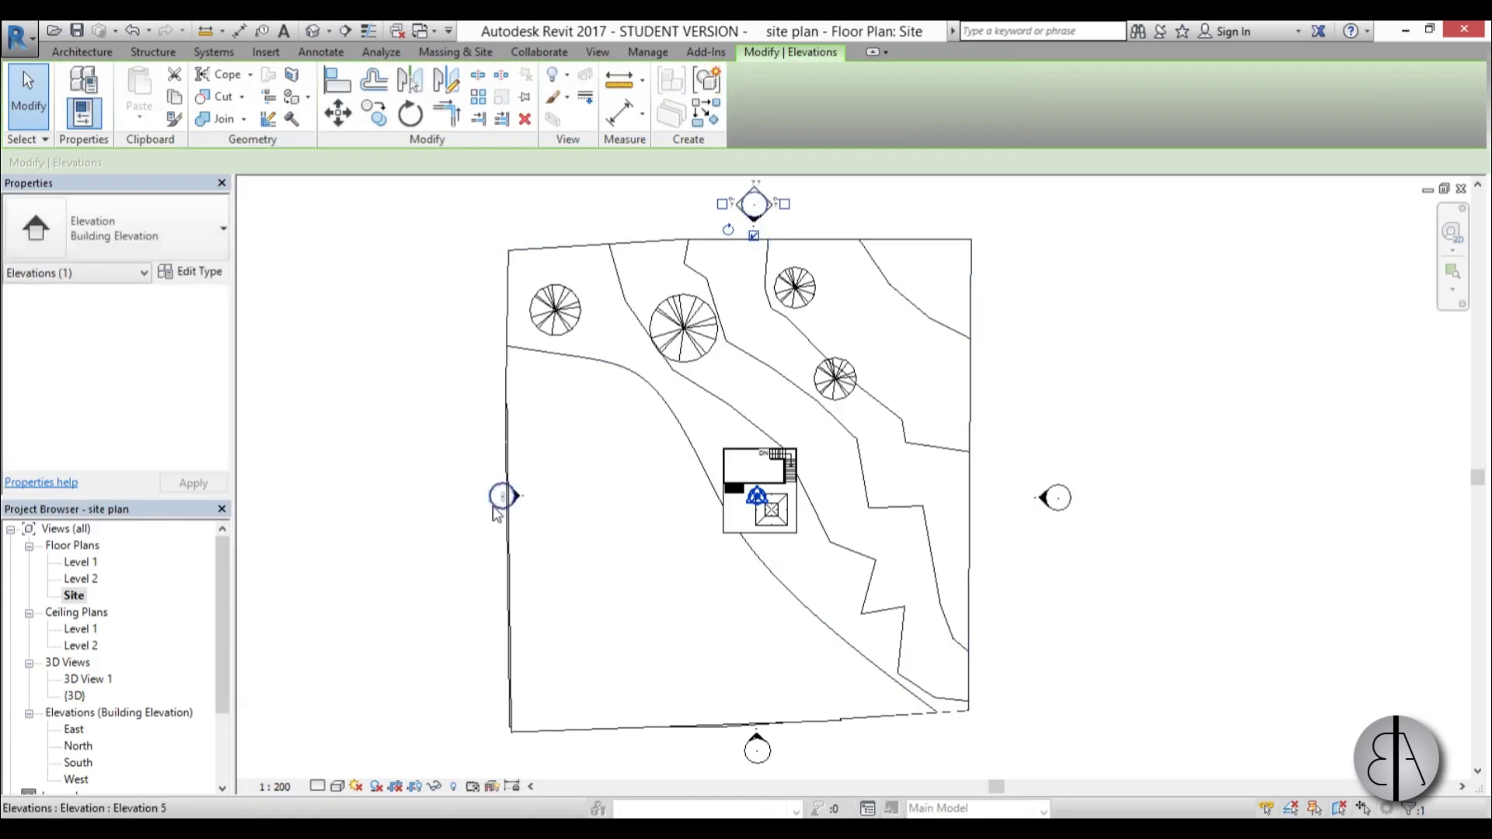
left_click_drag(502, 496, 383, 493)
scroll(706, 404, "down", 1)
middle_click_drag(706, 577, 707, 403)
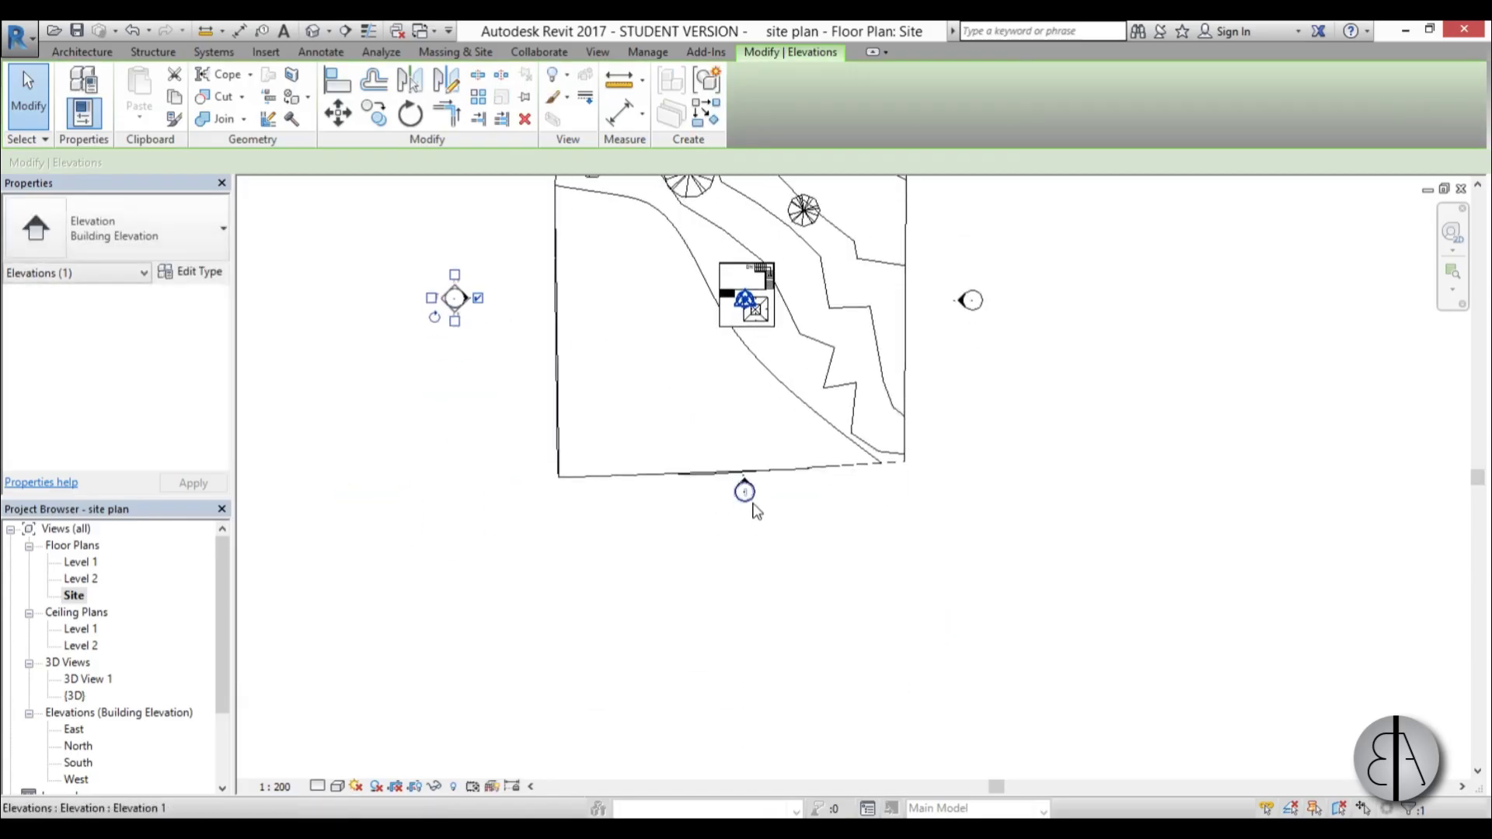
left_click_drag(758, 510, 756, 573)
mouse_move(737, 360)
middle_mouse_down()
mouse_move(716, 472)
mouse_move(727, 522)
middle_mouse_up()
scroll(728, 230, "up", 2)
left_click_drag(732, 237, 727, 194)
scroll(713, 199, "down", 2)
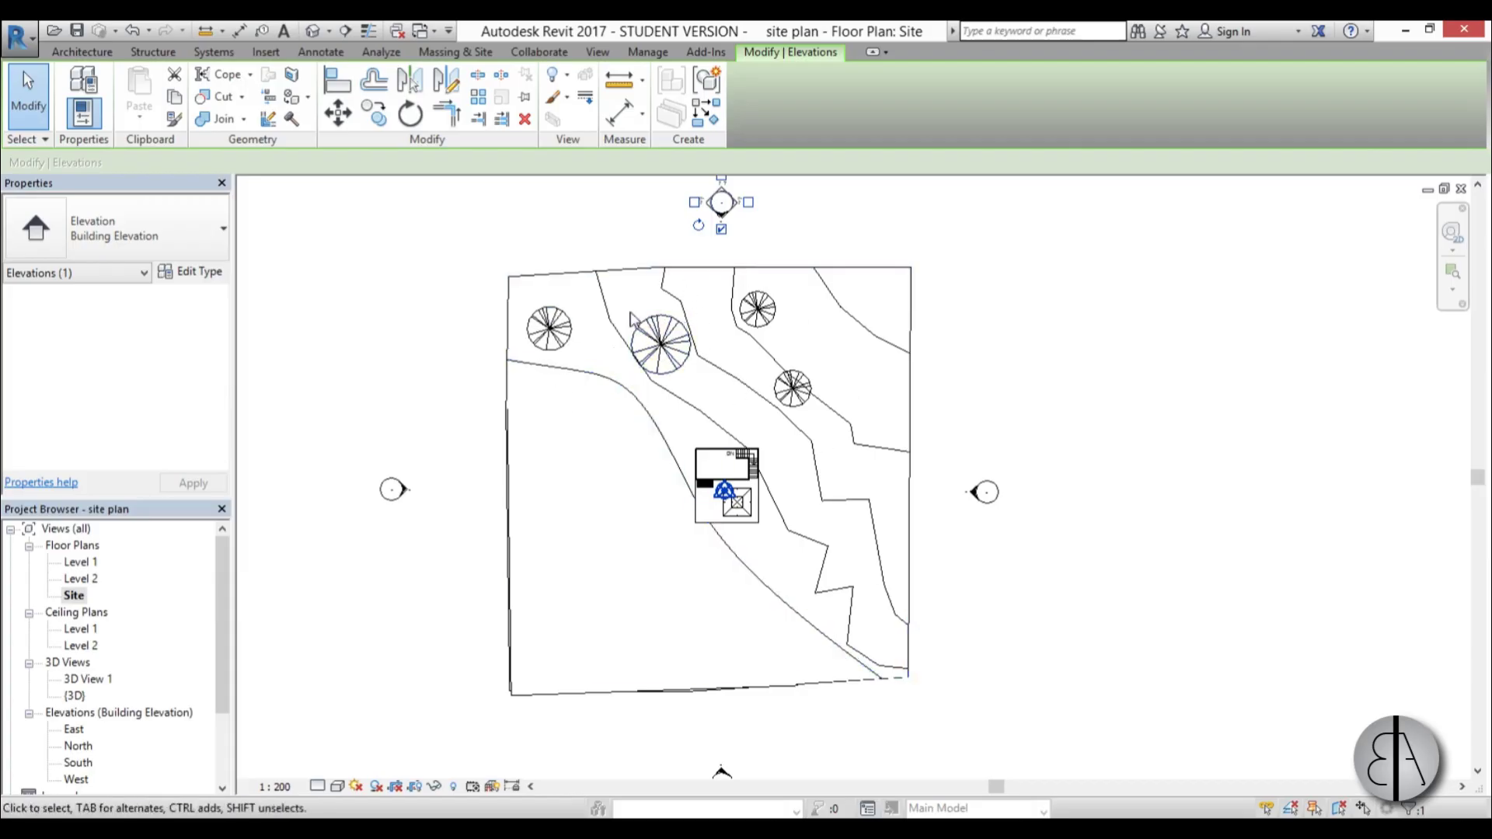
scroll(631, 307, "up", 1)
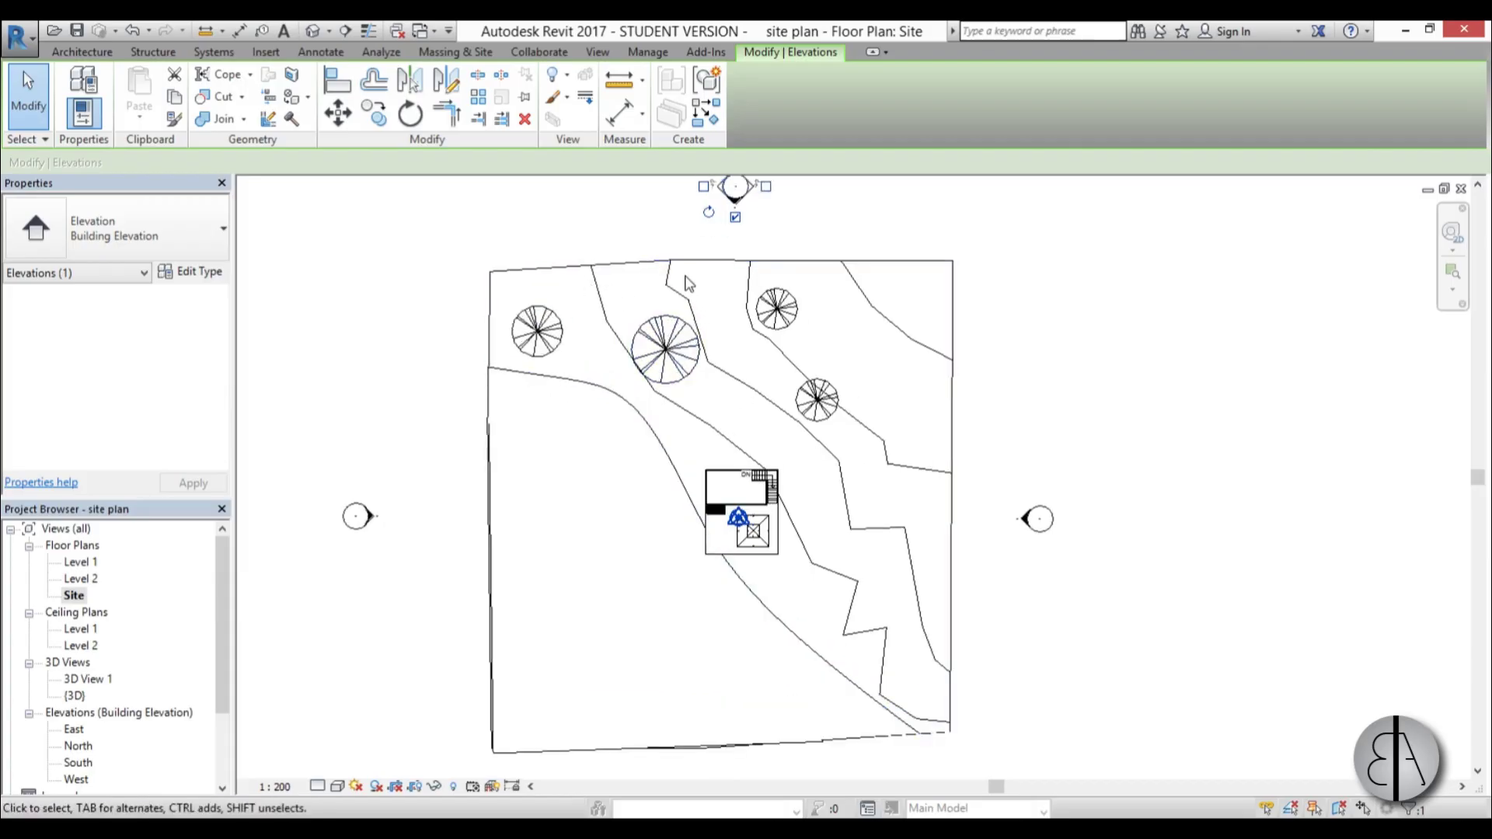
In the site settings, set the increment of the additional secondary contours to 50 and apply it.
left_click(433, 56)
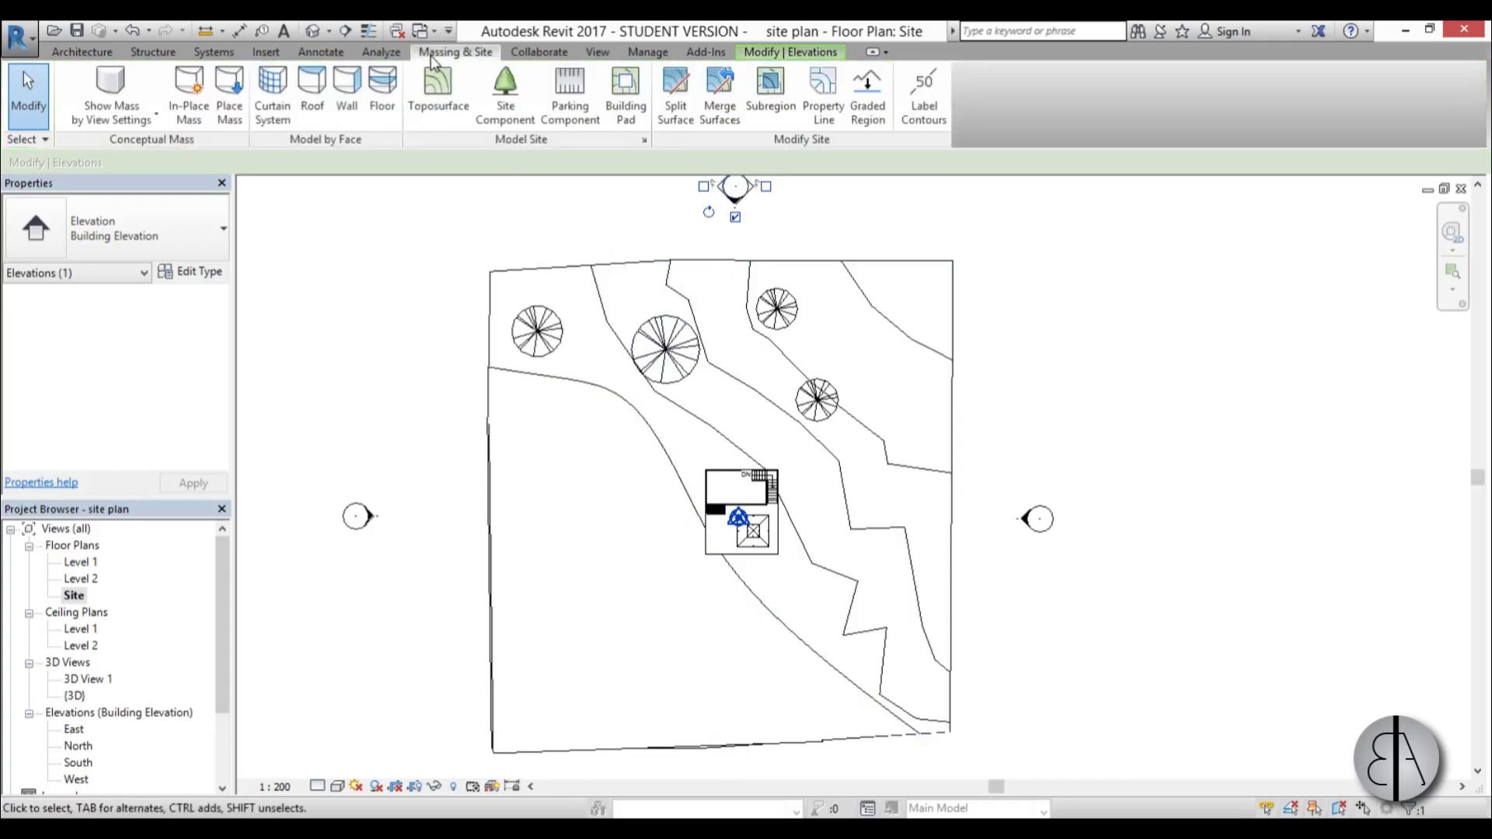
left_click(644, 140)
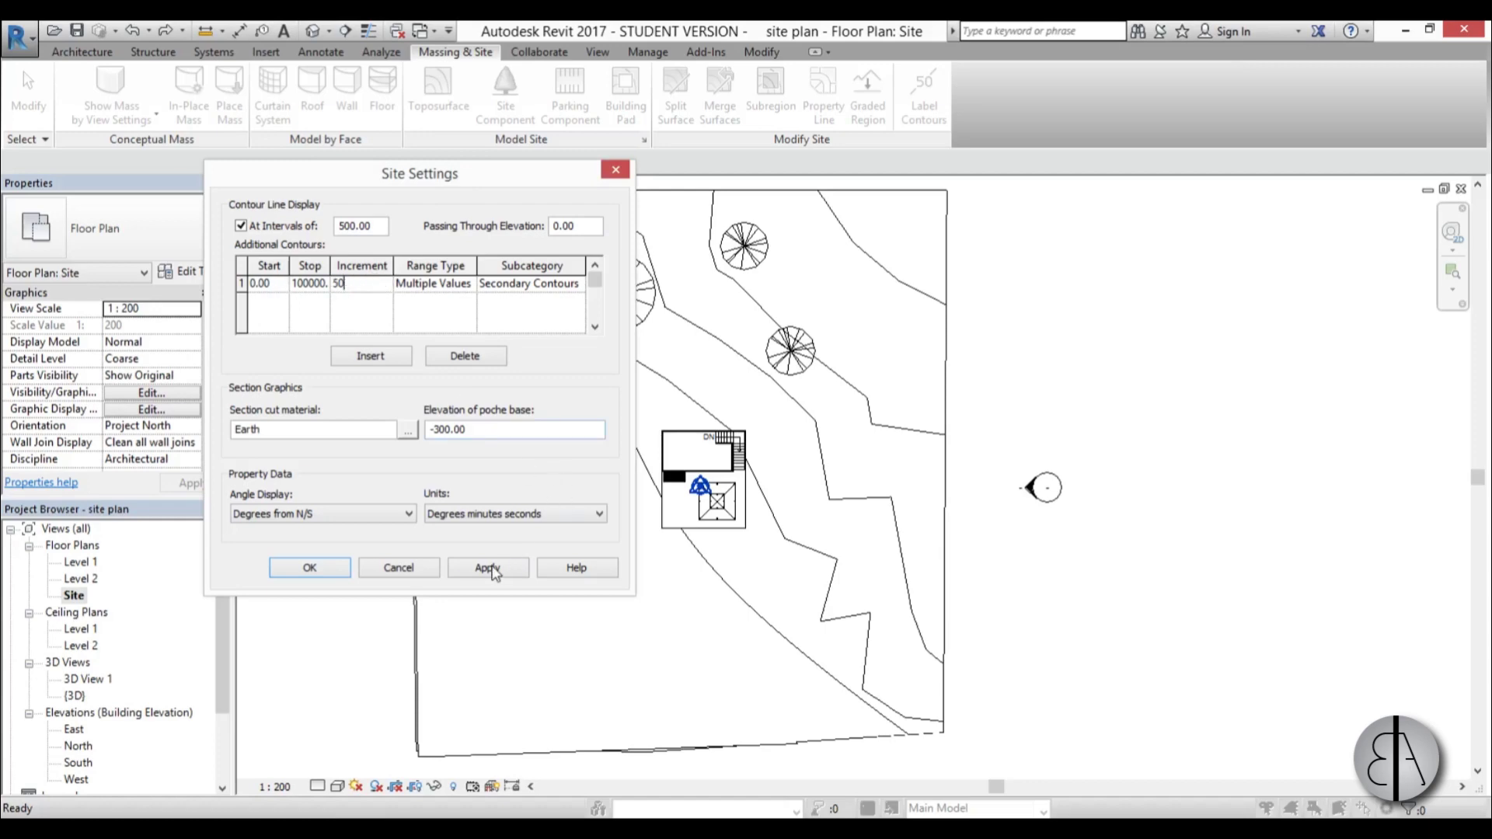
left_click(490, 569)
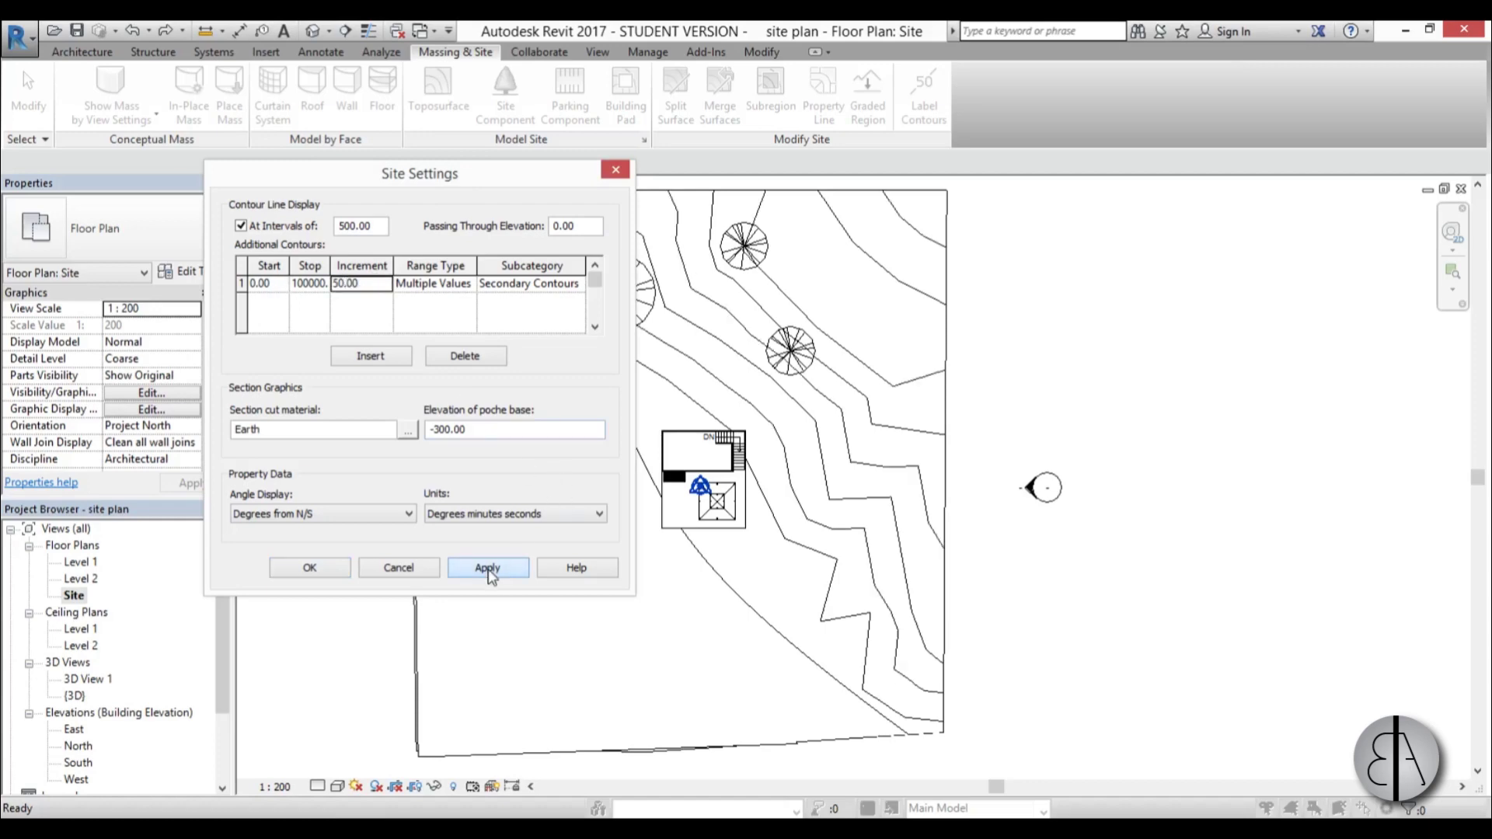
left_click(333, 574)
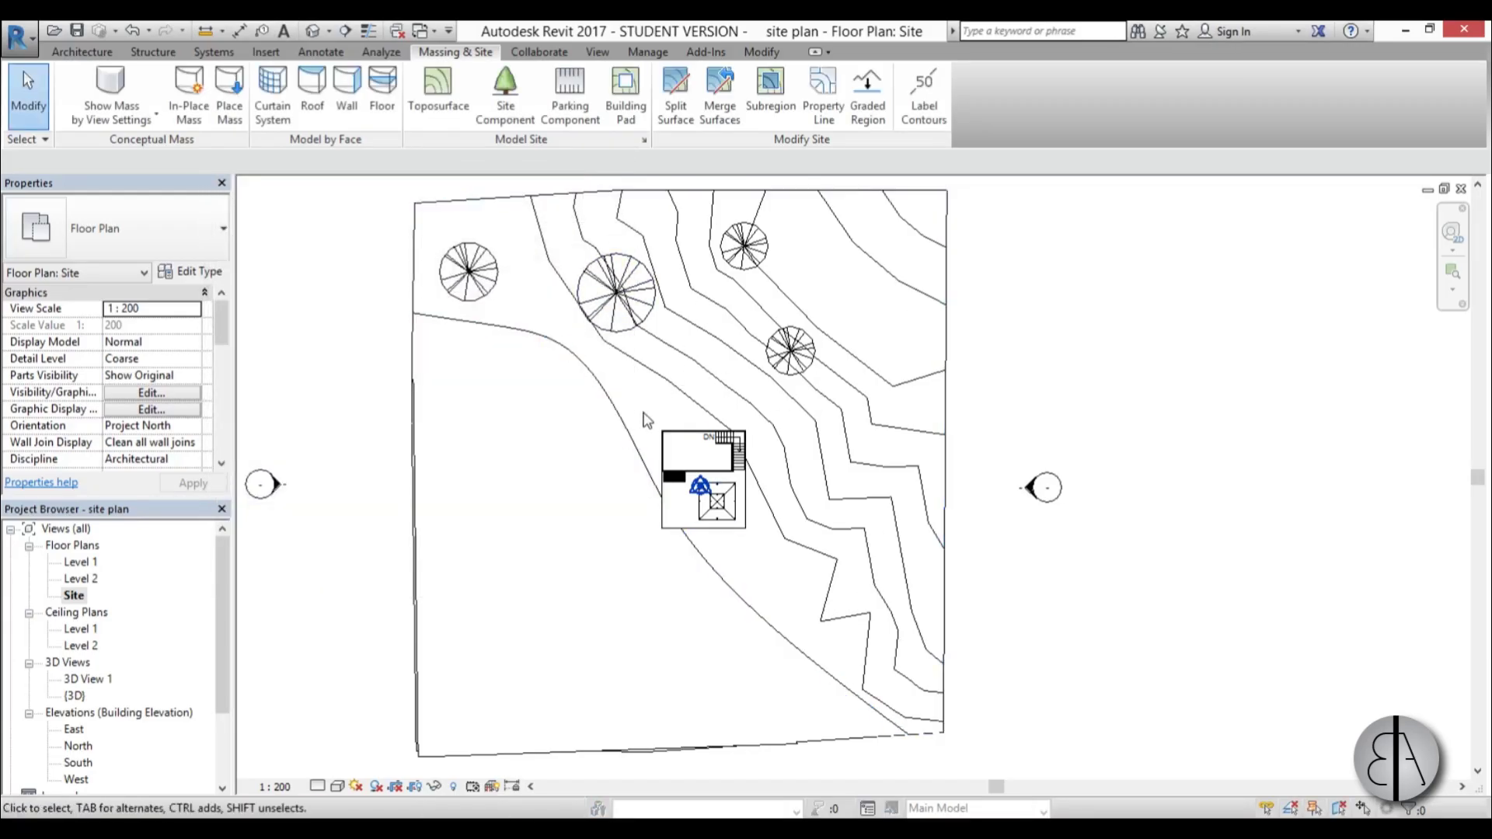
Change the project's length units to meters.
mouse_move(682, 417)
middle_mouse_down()
mouse_move(668, 420)
mouse_move(704, 425)
middle_mouse_up()
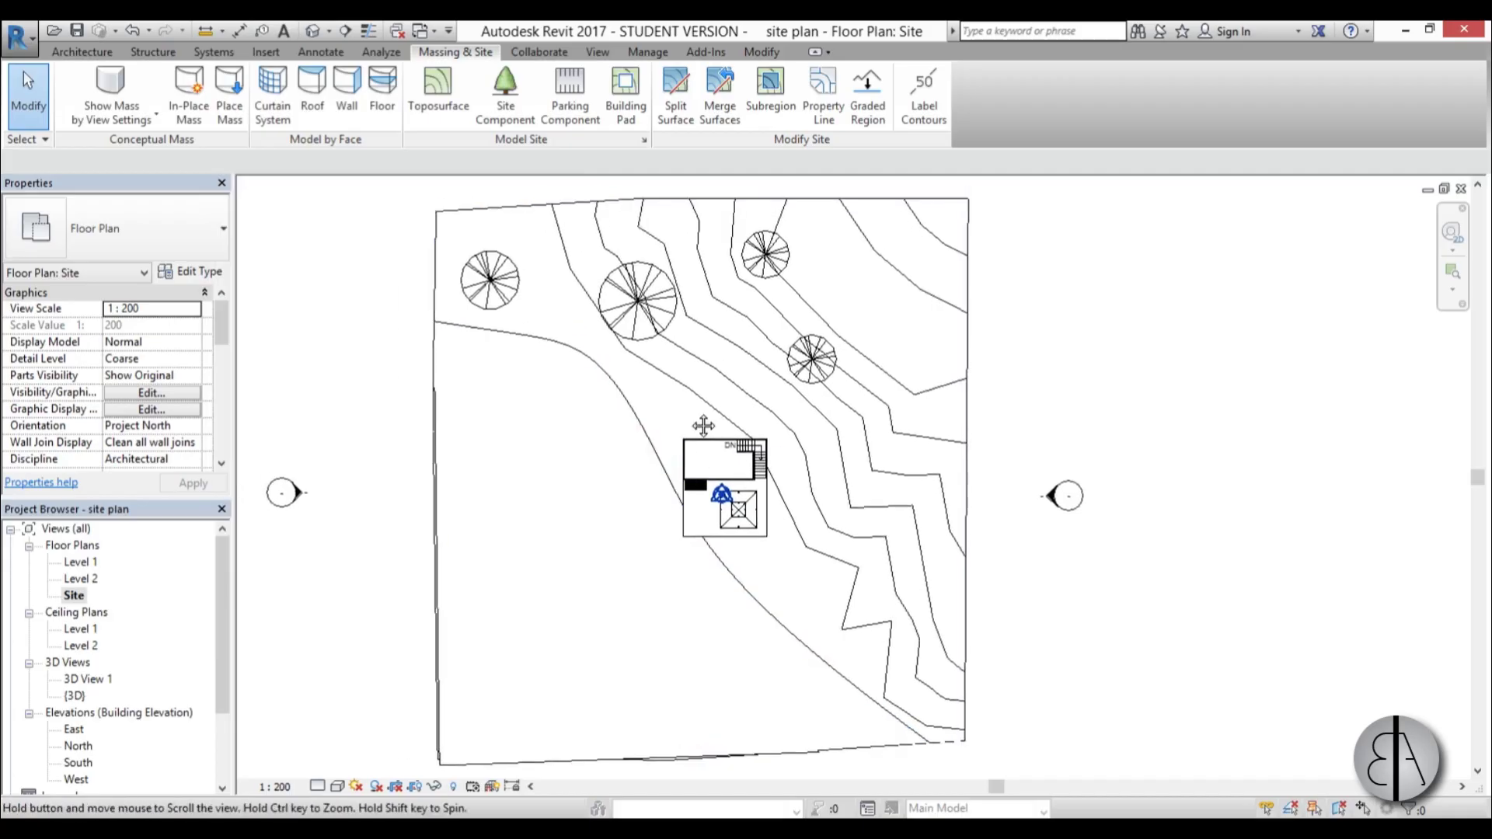
scroll(730, 449, "up", 3)
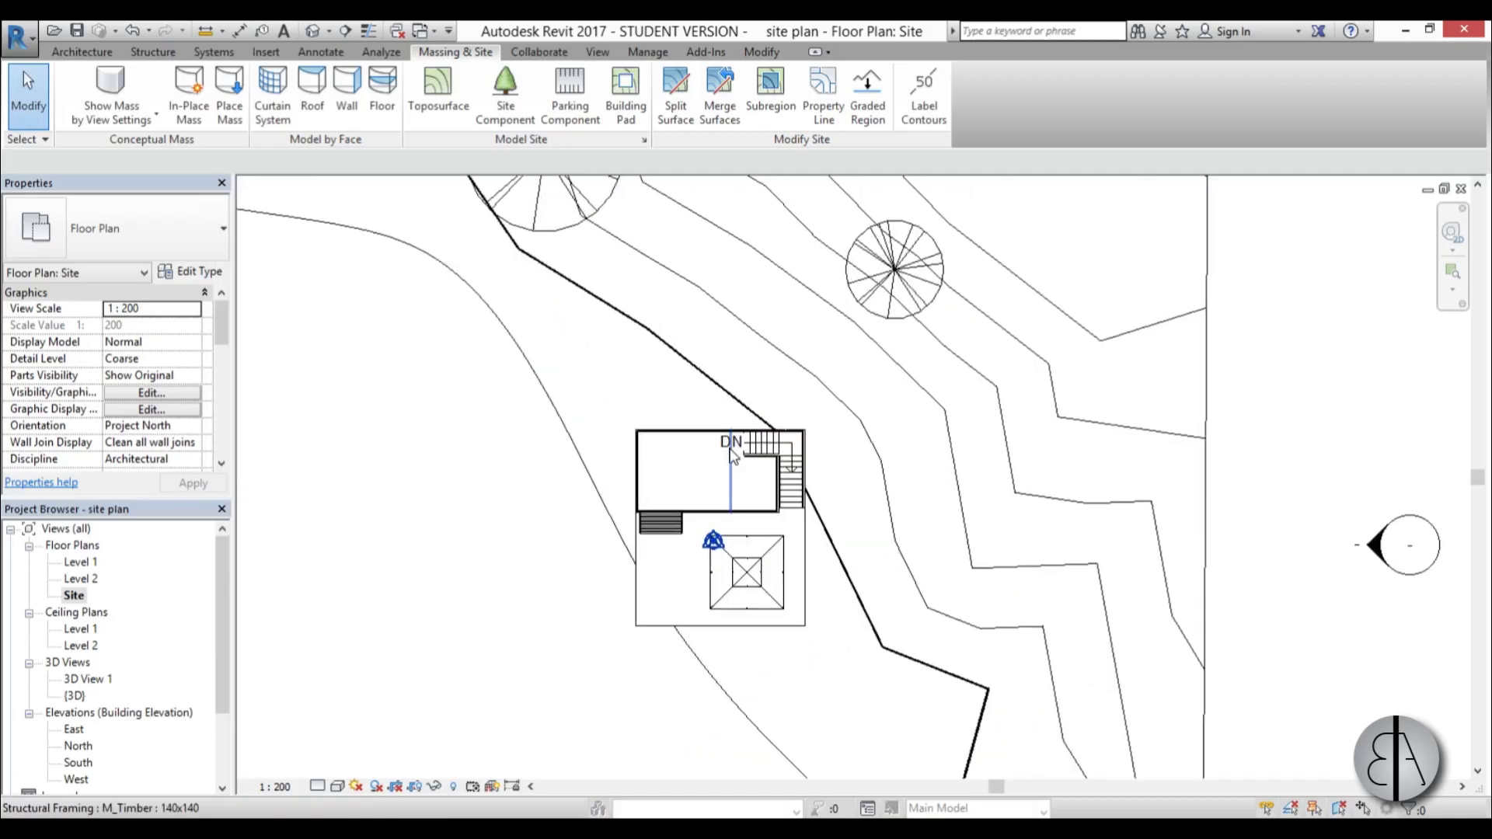
scroll(730, 449, "down", 3)
middle_click_drag(575, 373, 651, 401)
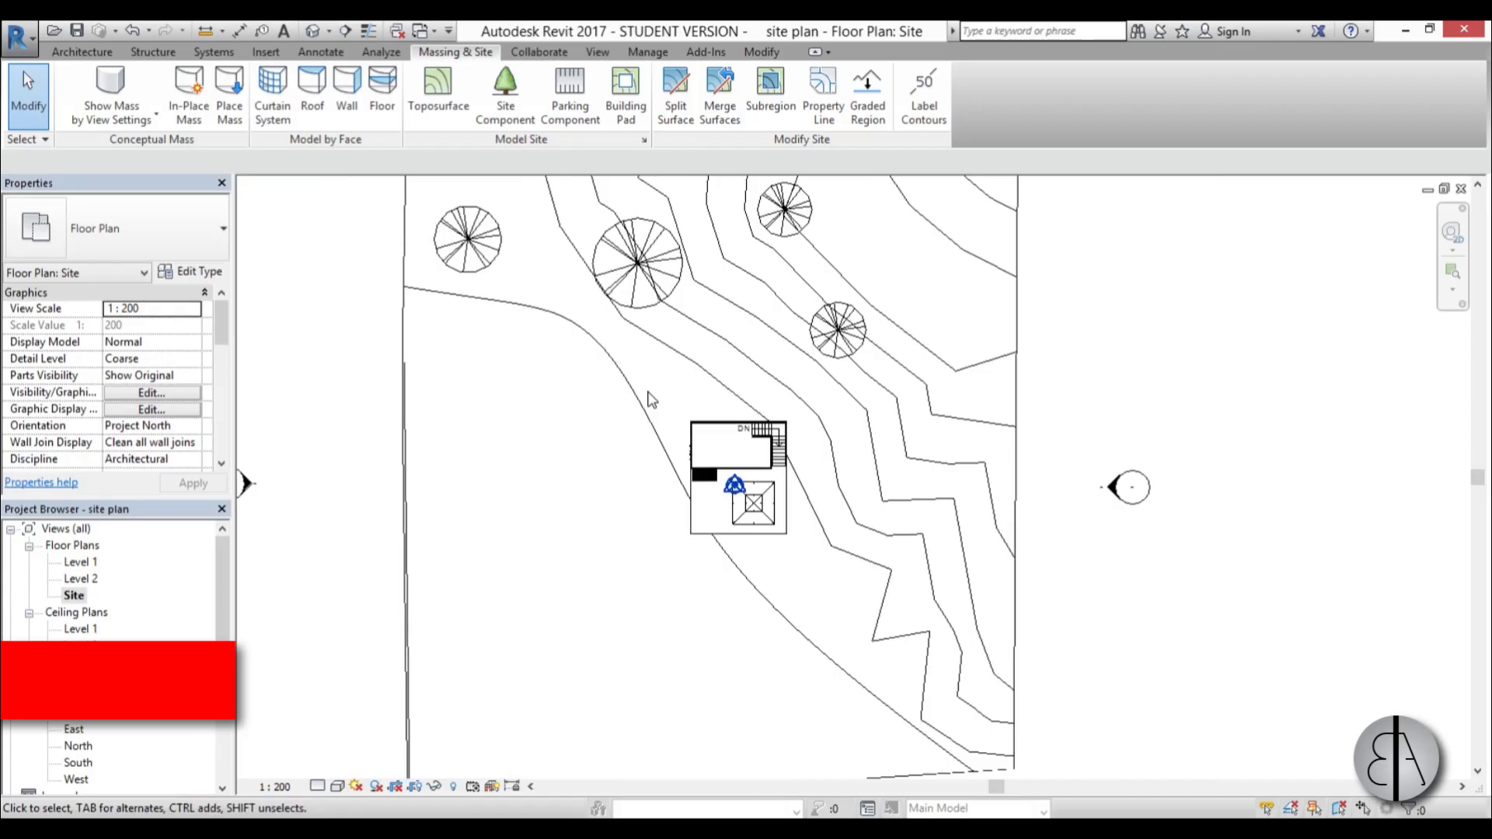
key("u")
key("n")
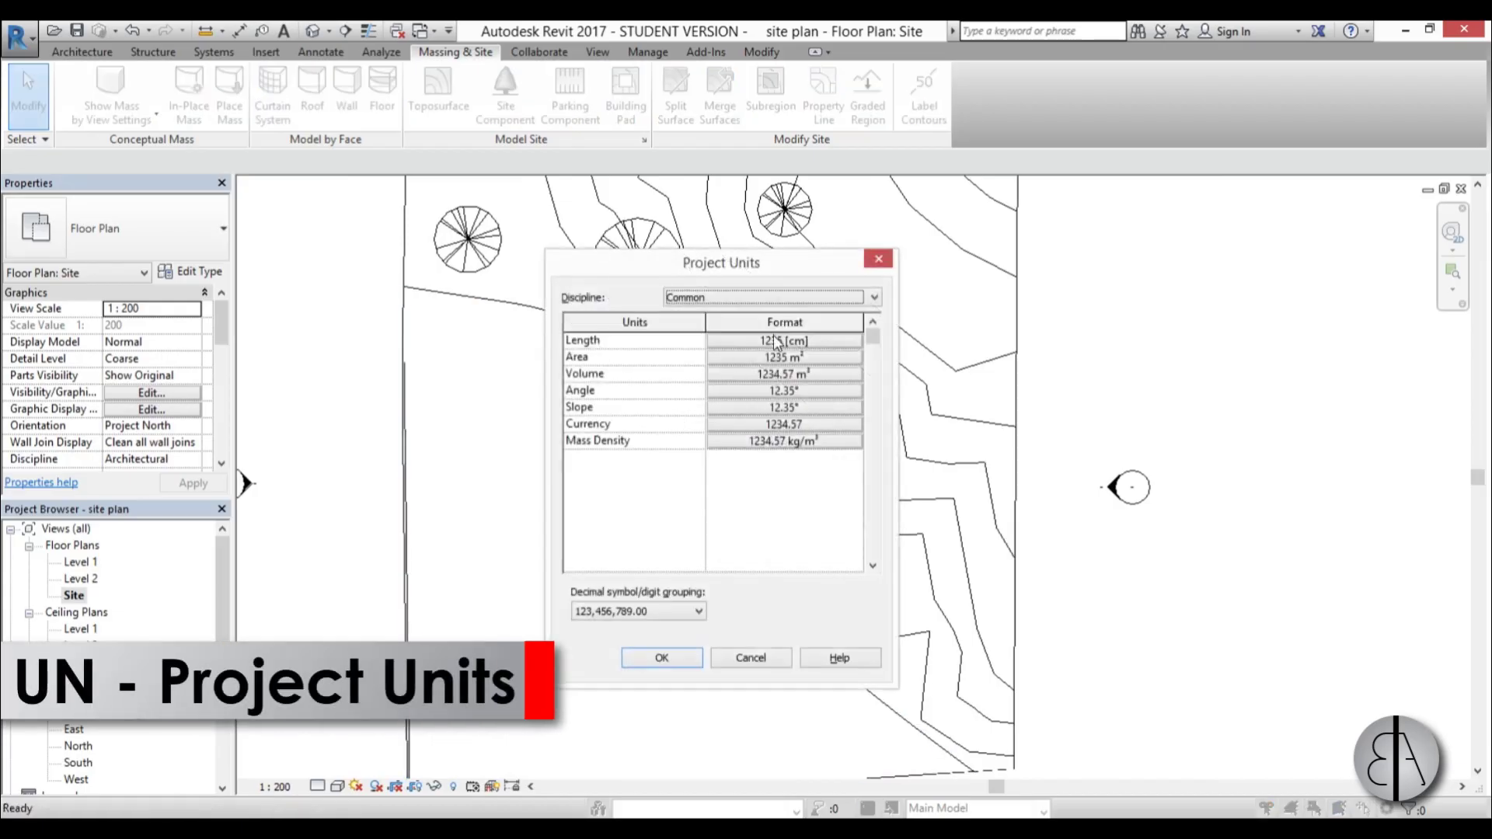
left_click(775, 342)
left_click(643, 379)
left_click(587, 452)
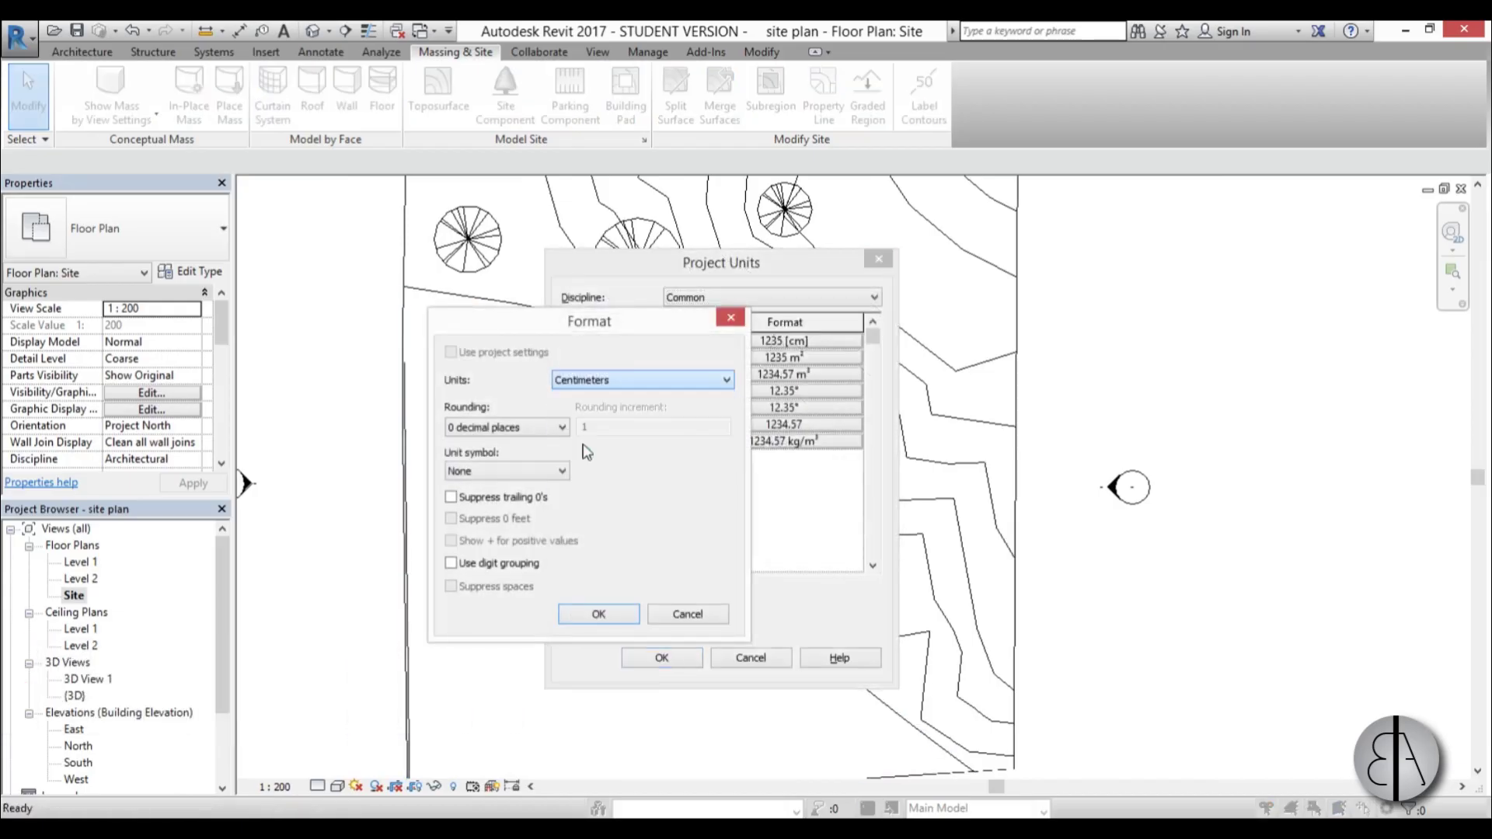
left_click(599, 614)
left_click(661, 752)
Set the rounding of the project's length units to 2 decimal places.
scroll(719, 397, "down", 2)
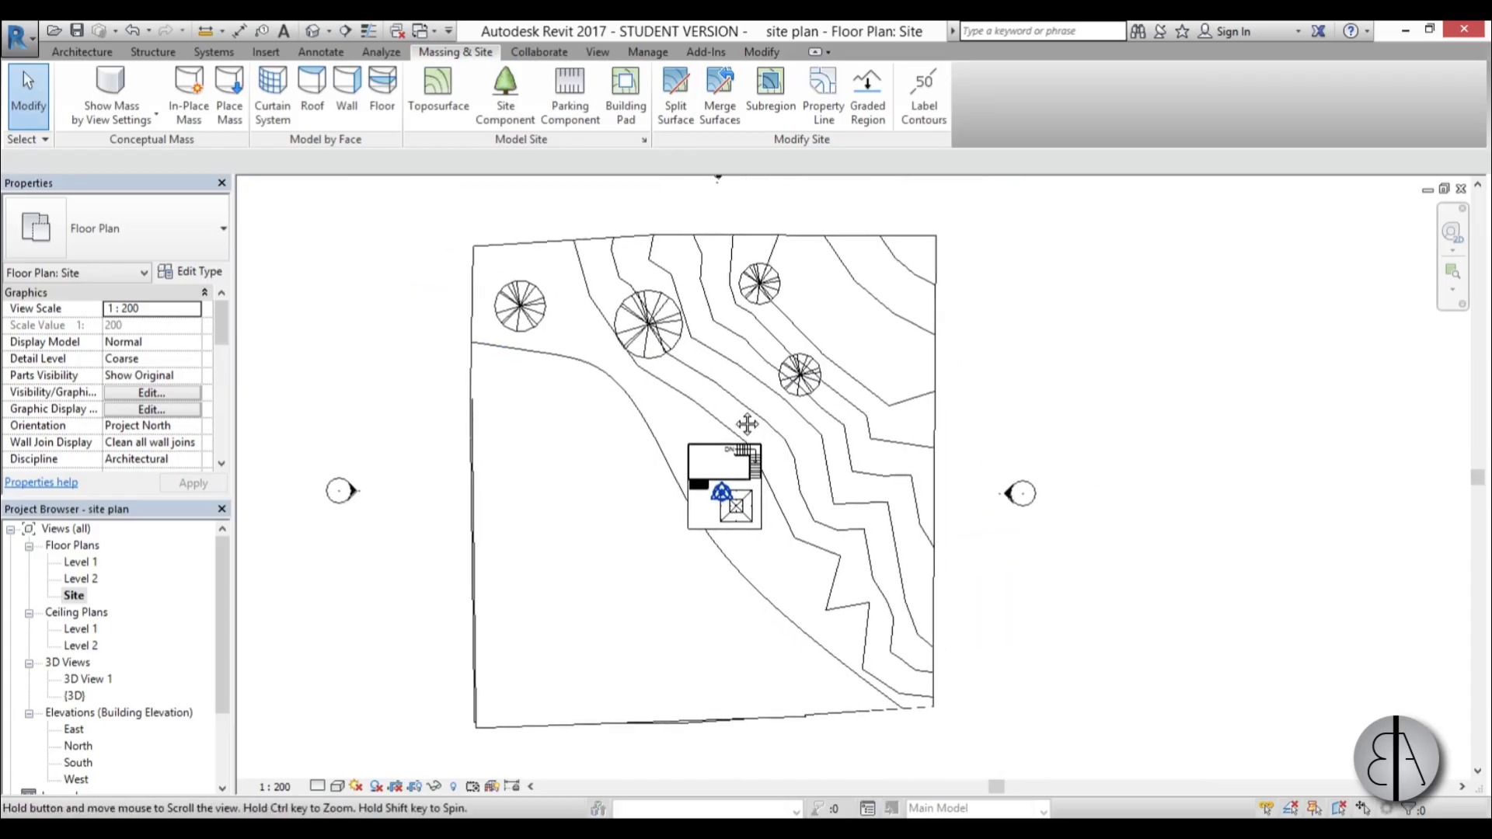
scroll(719, 409, "up", 1)
key("u")
key("n")
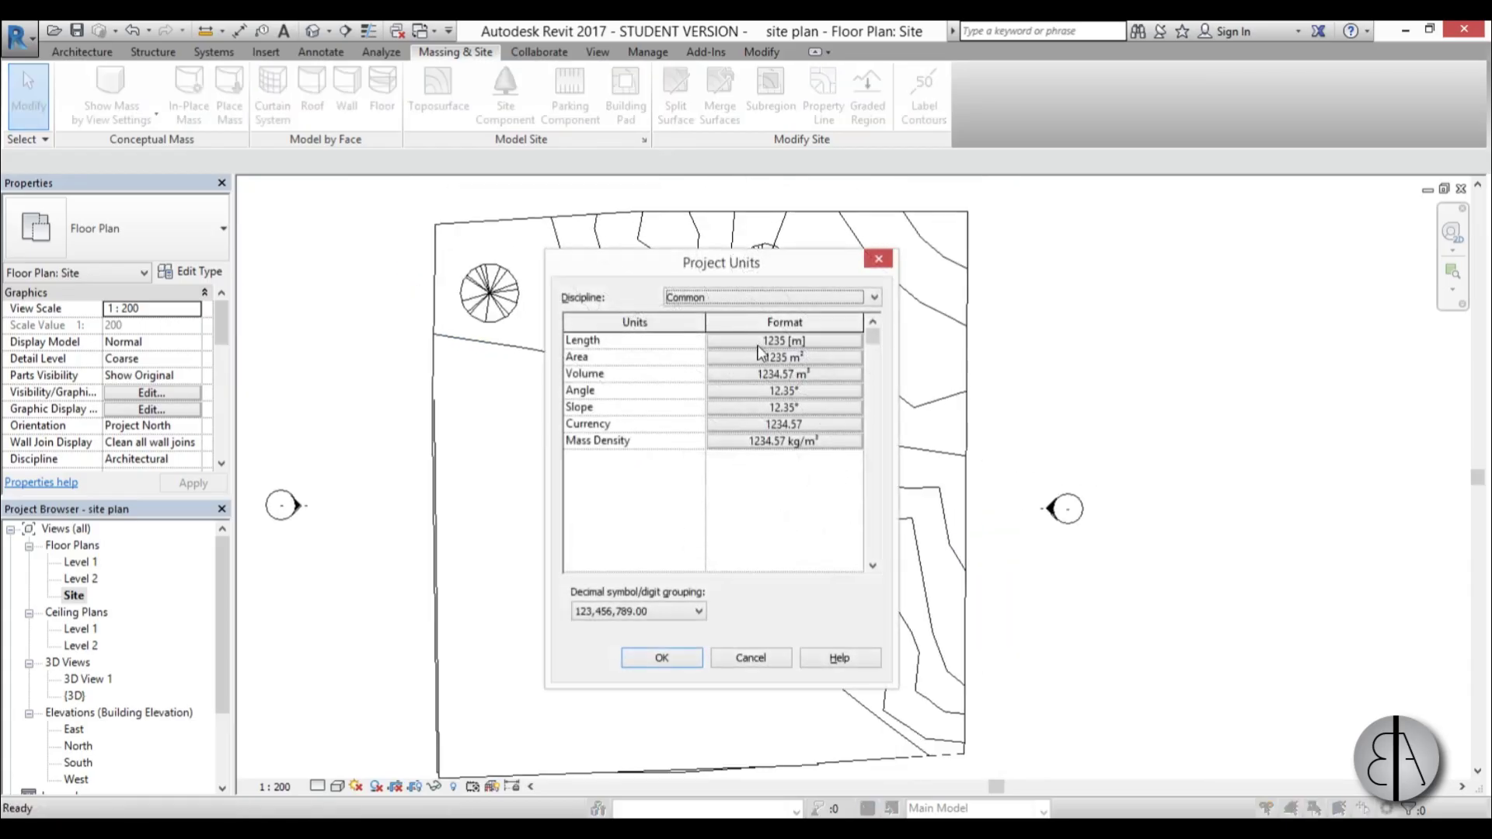
left_click(784, 341)
left_click(505, 441)
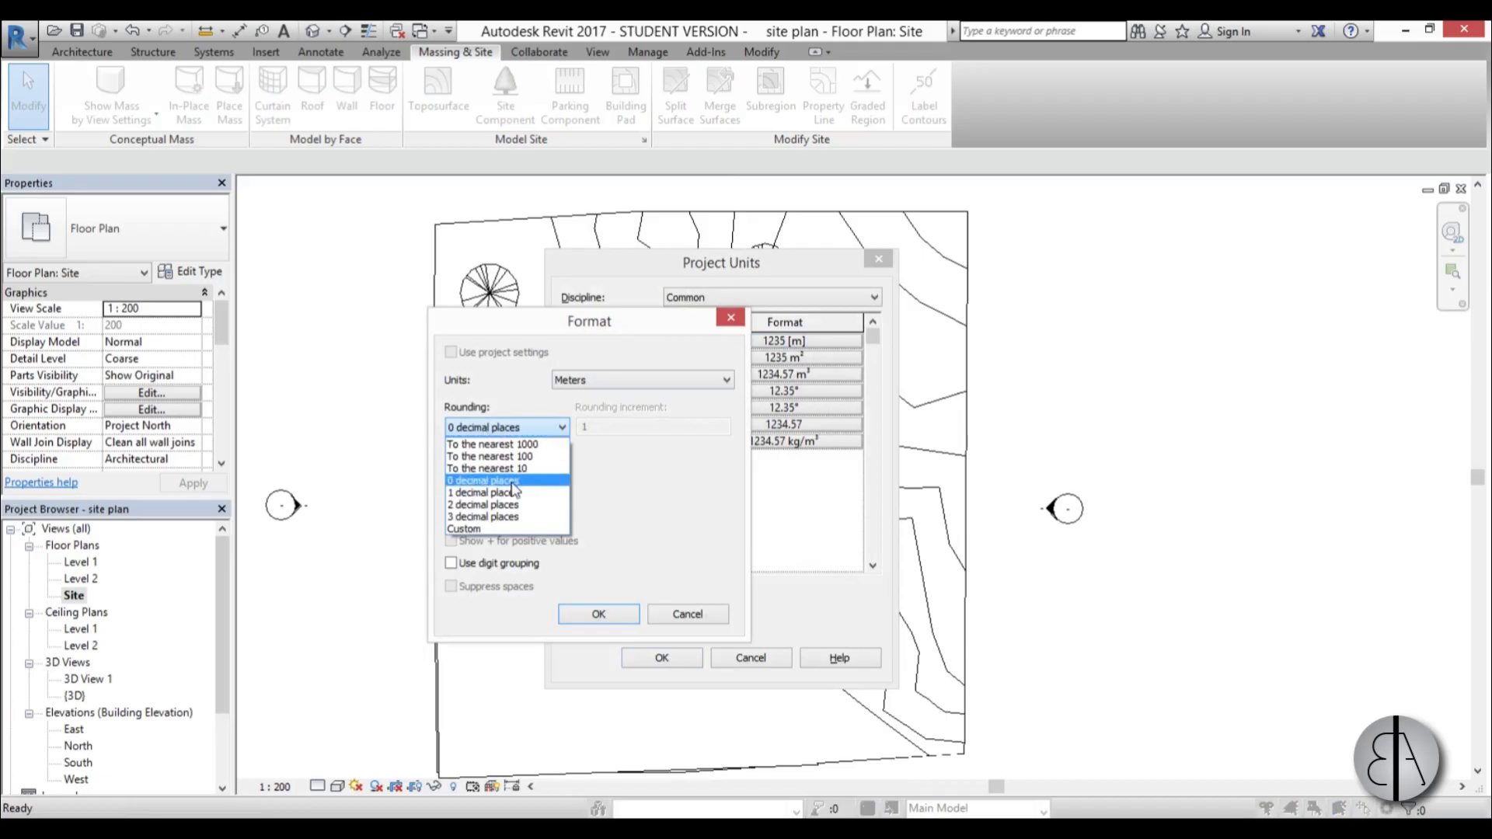
left_click(489, 504)
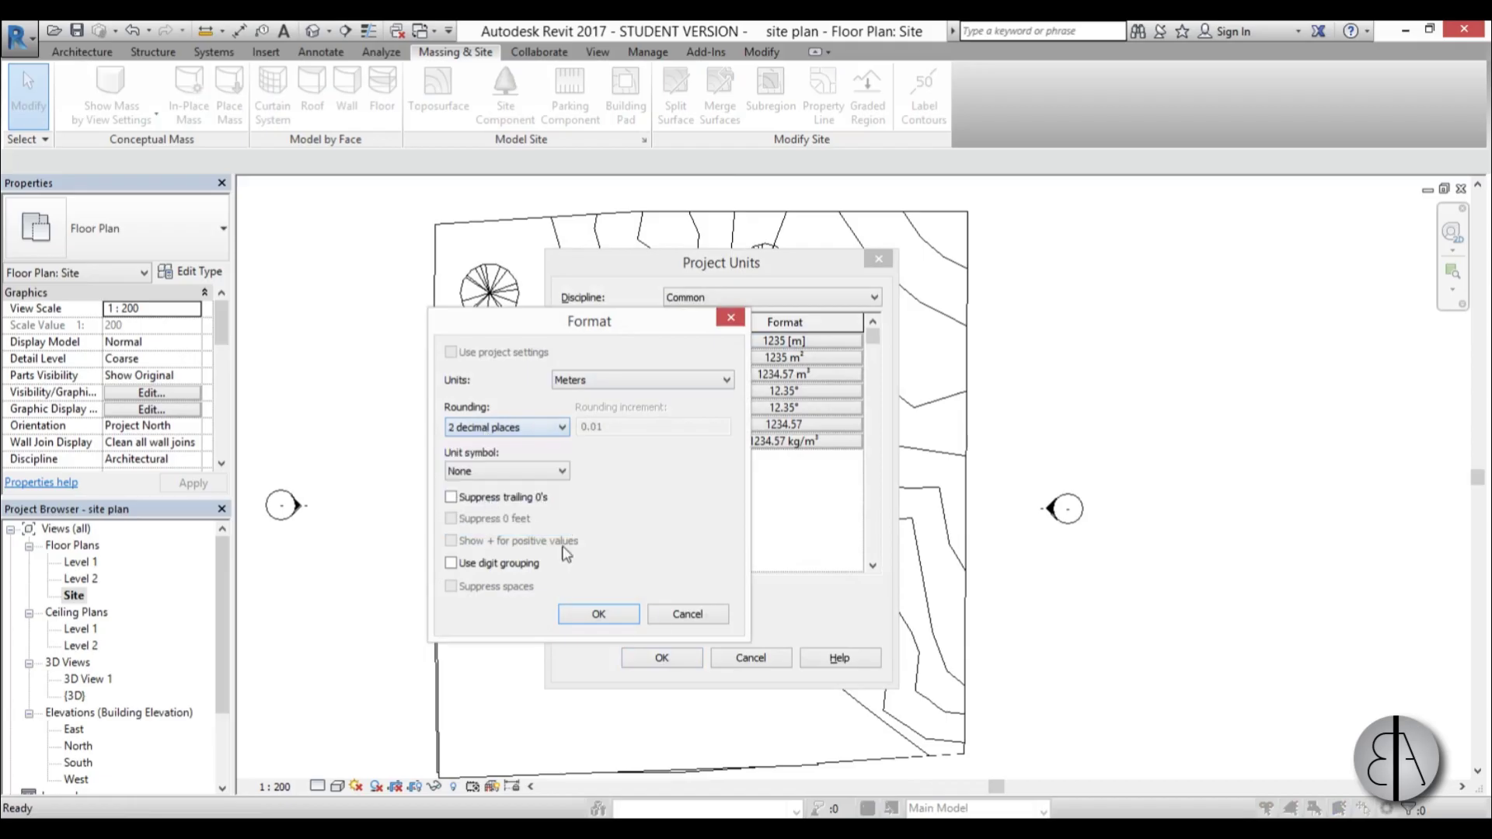
left_click(600, 615)
left_click(681, 657)
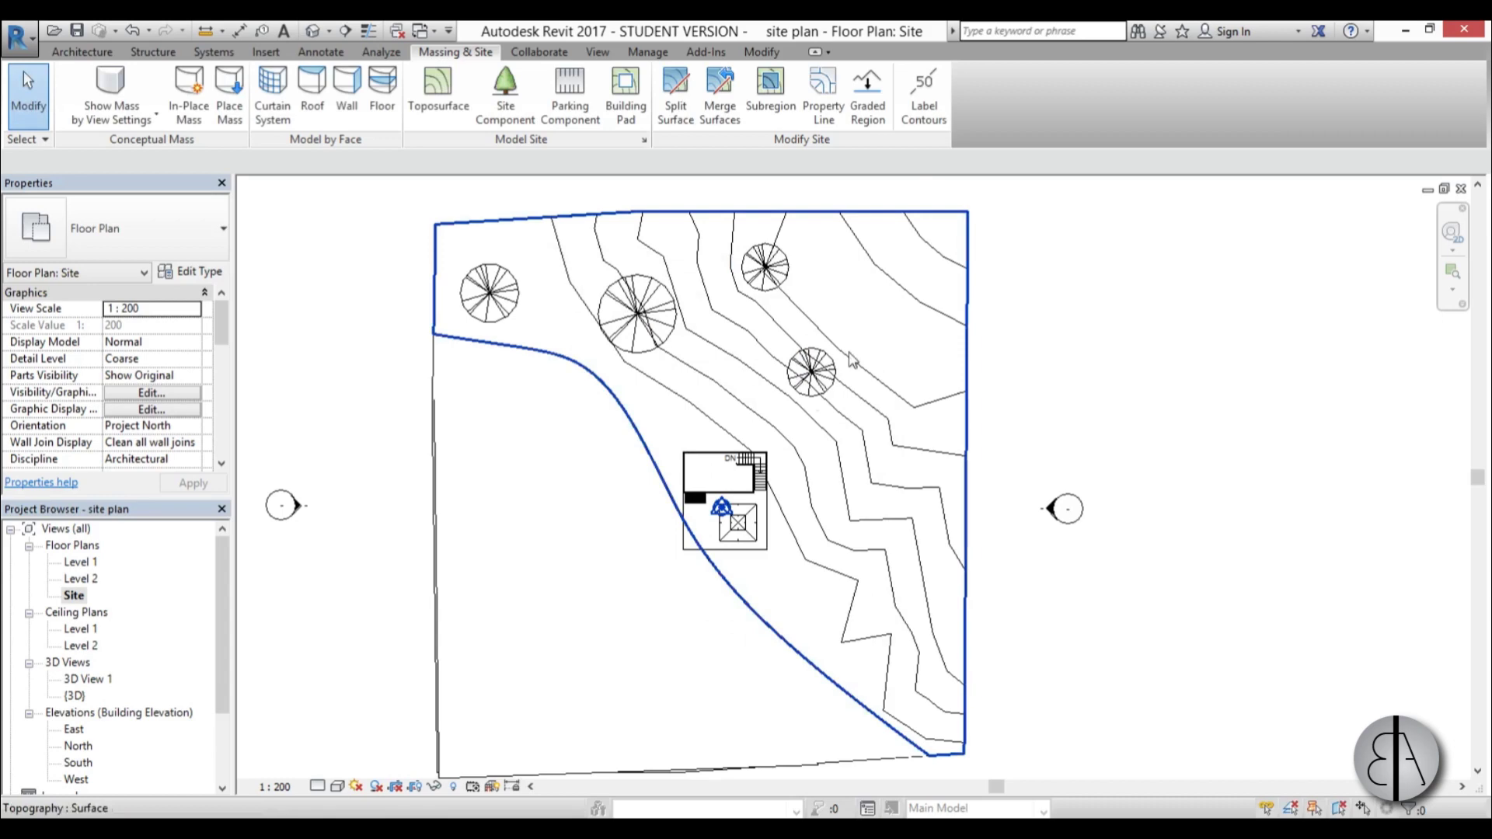
Label the contours along a diagonal line about 64 m long, from the site's lower left to beyond its upper-right corner.
left_click(919, 116)
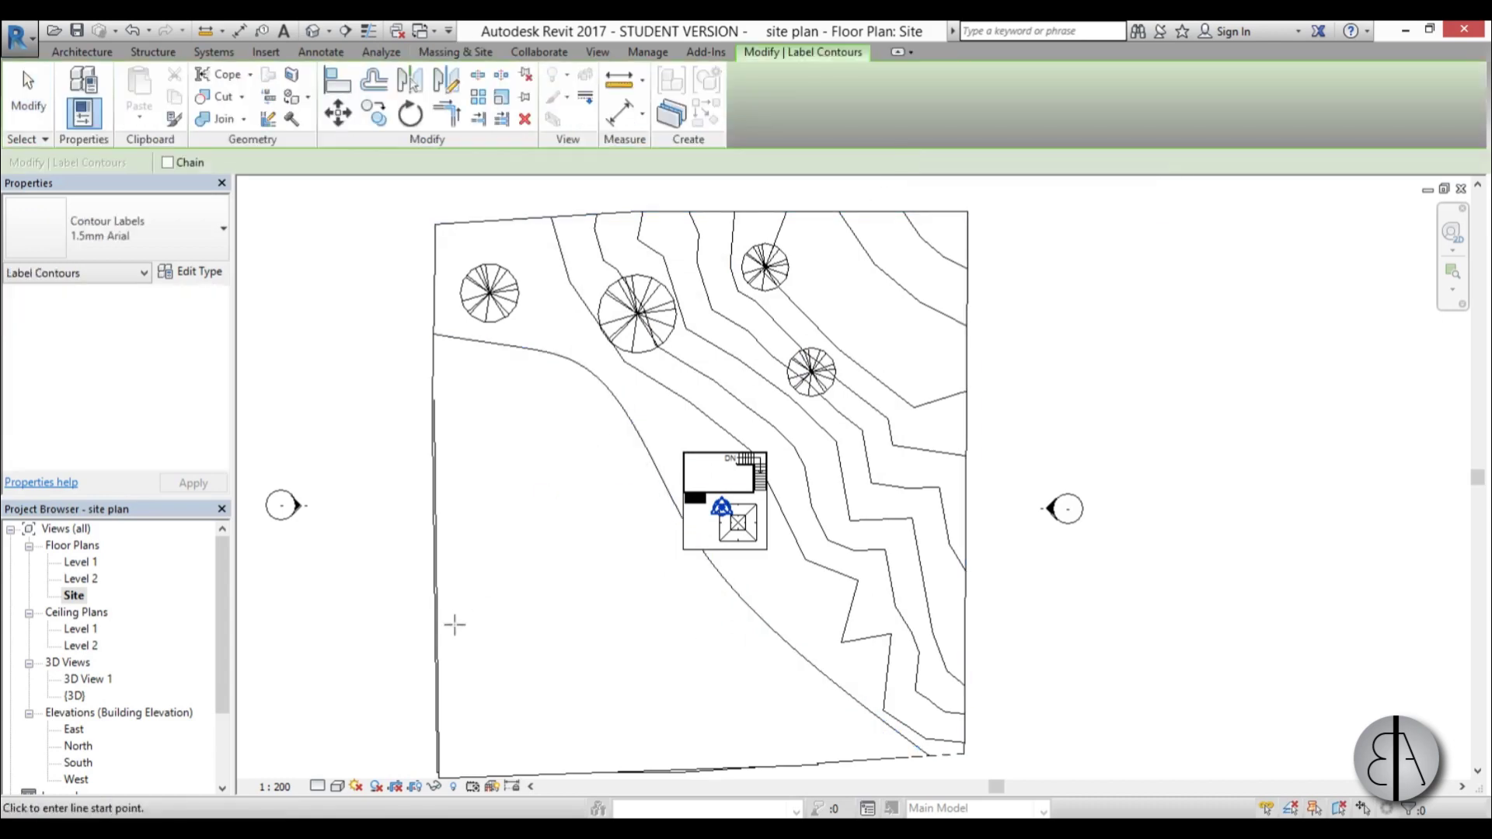
scroll(722, 377, "down", 1)
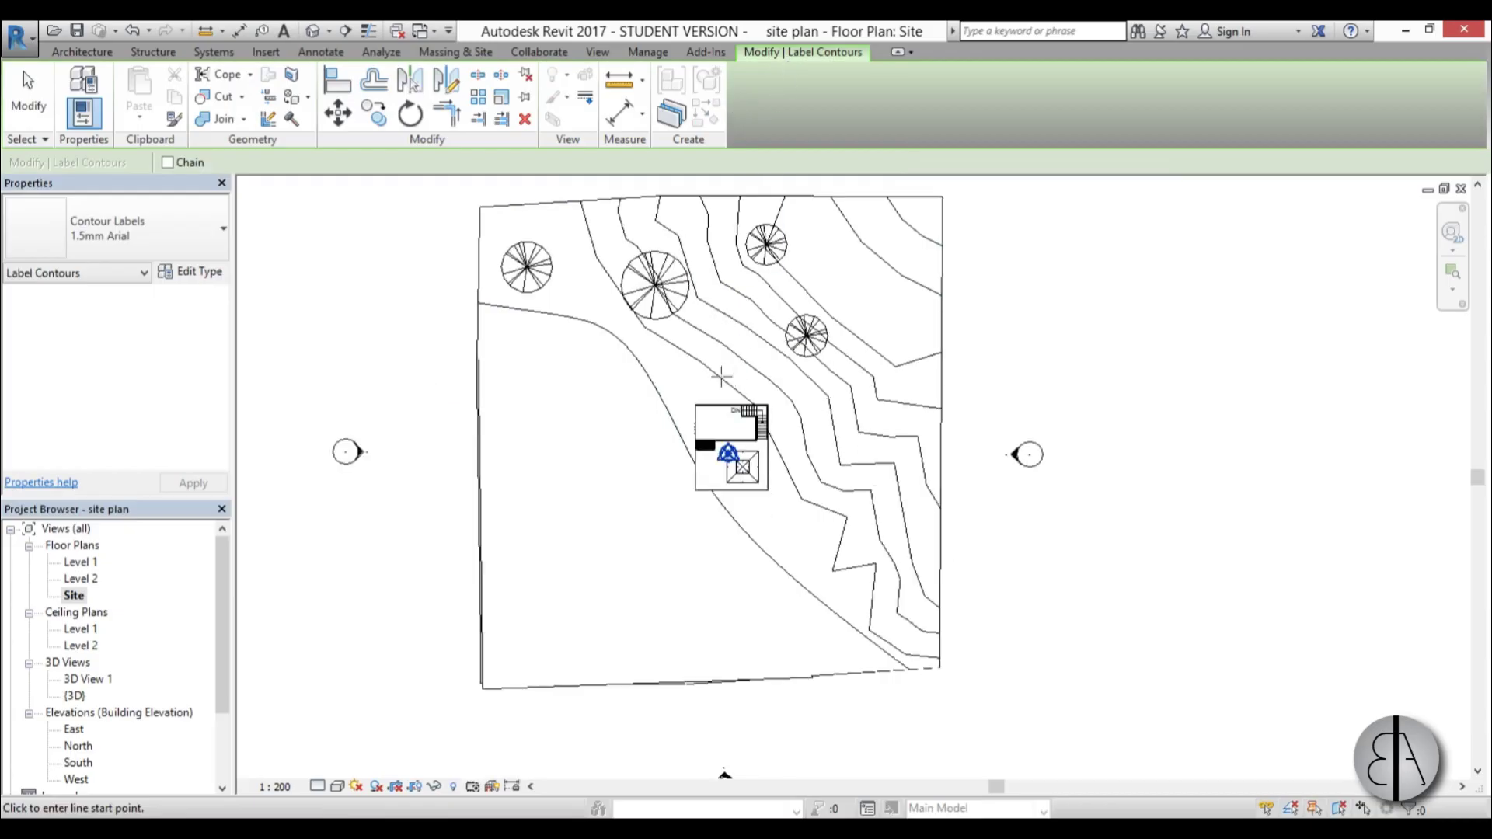
scroll(577, 516, "down", 2)
left_click(419, 604)
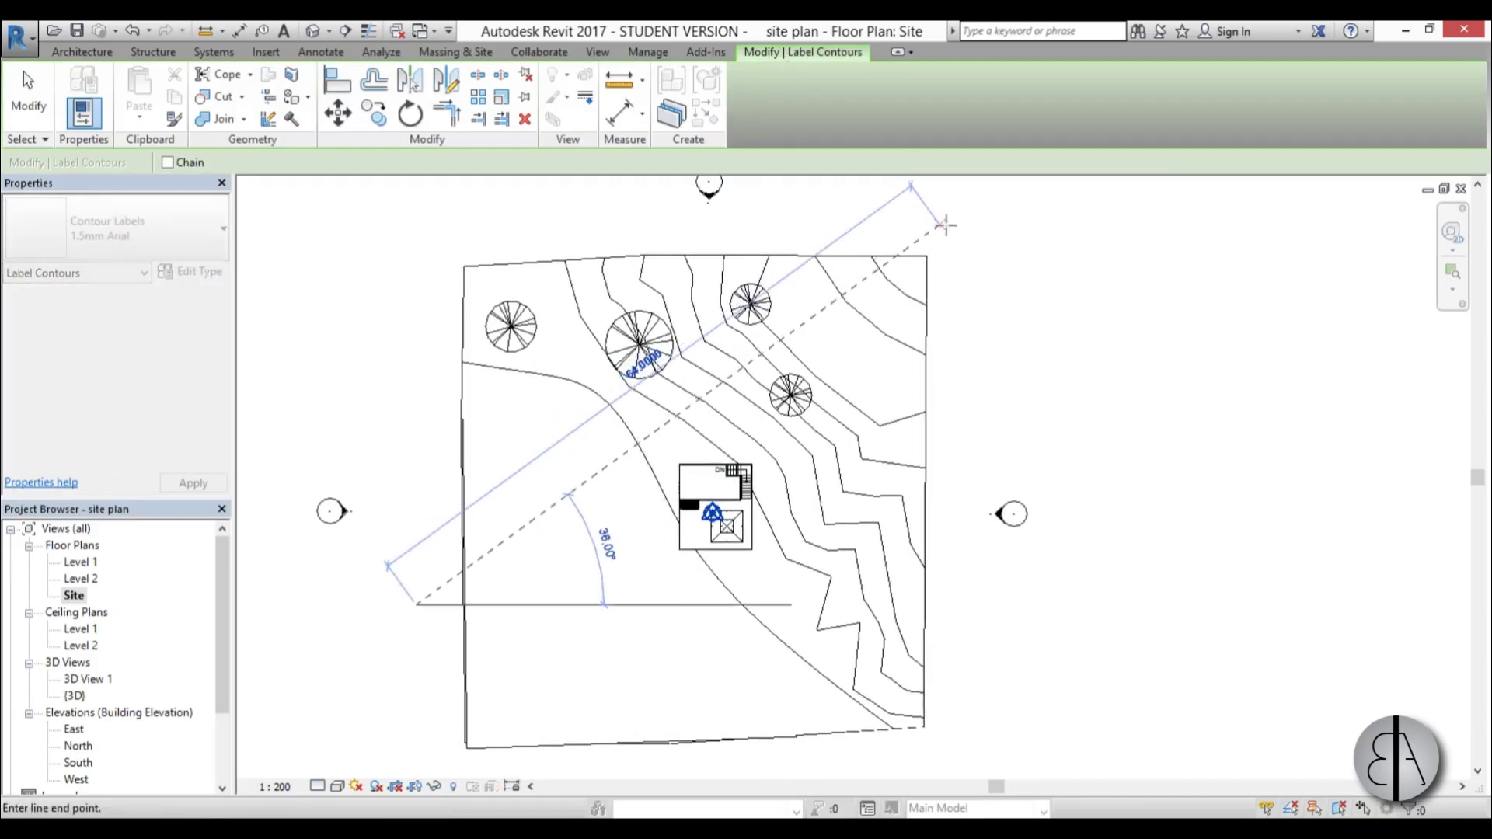
left_click(942, 227)
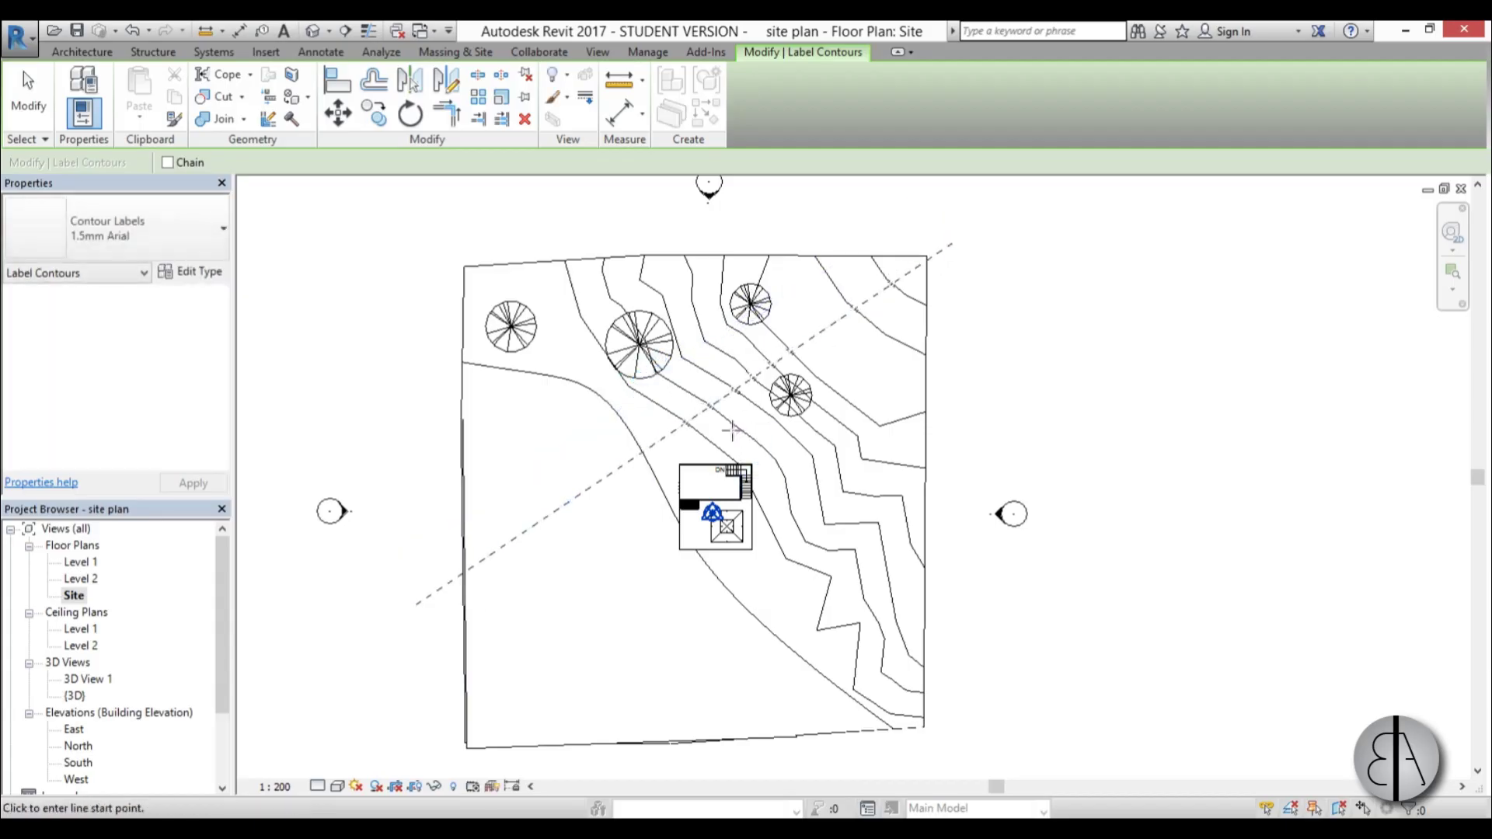
scroll(722, 406, "up", 3)
scroll(722, 406, "up", 2)
key("Escape")
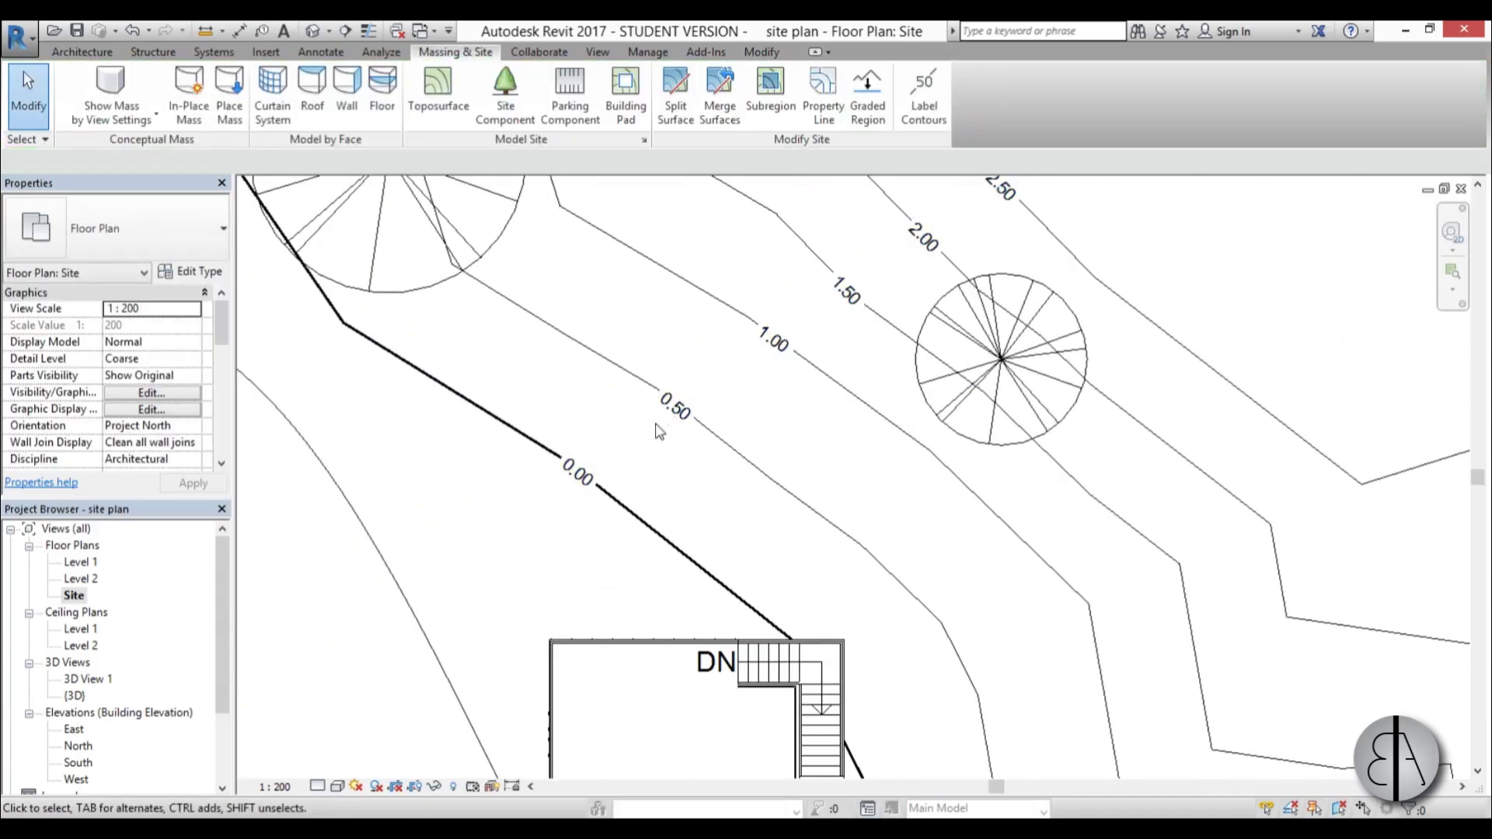
Shorten the contour label line at its lower-left end to about 42.76 m, ending just outside the 0.00 contour.
left_click(676, 416)
scroll(664, 490, "down", 5)
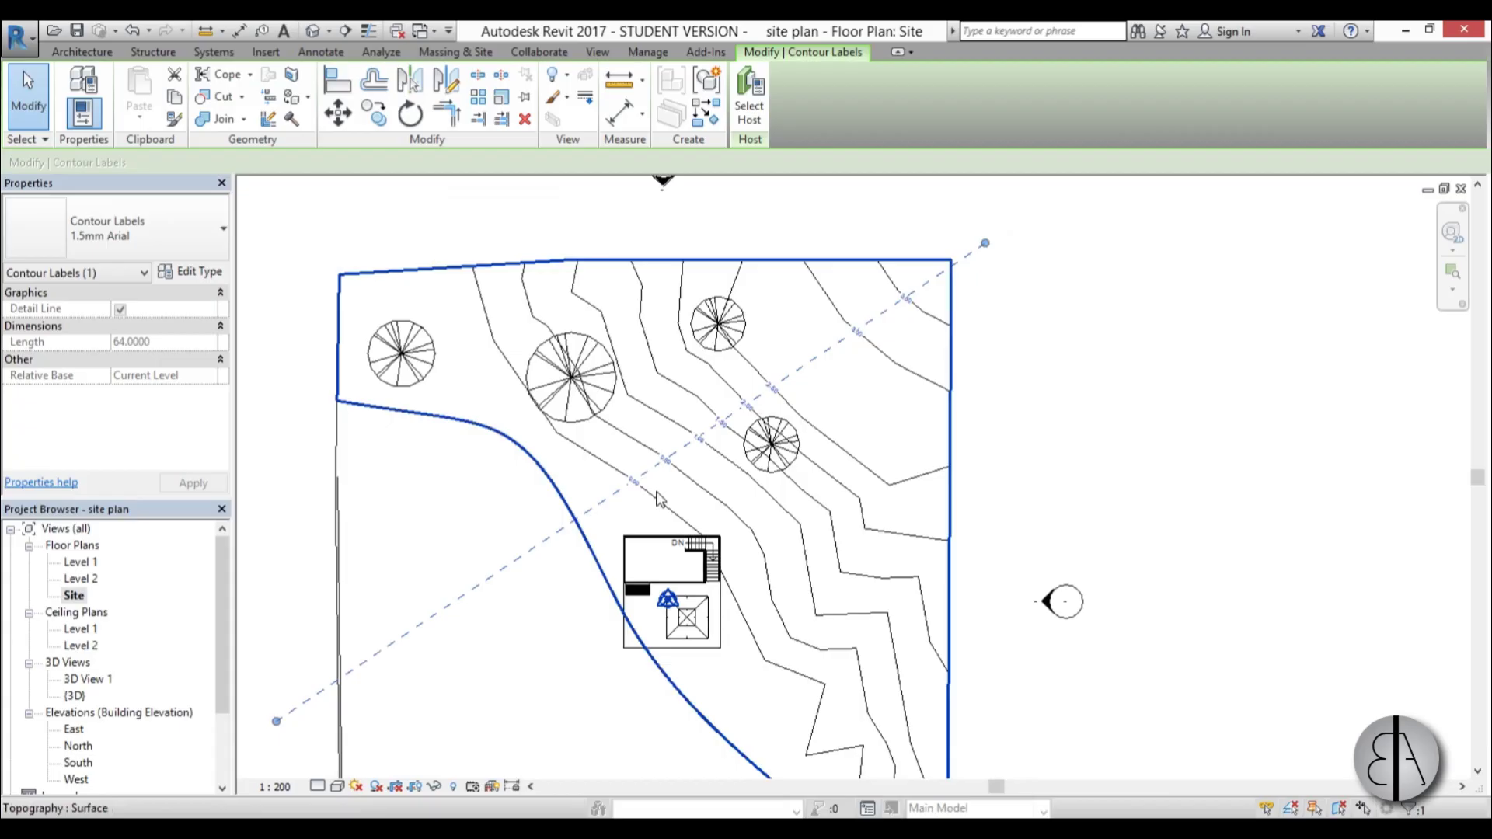
key("Return")
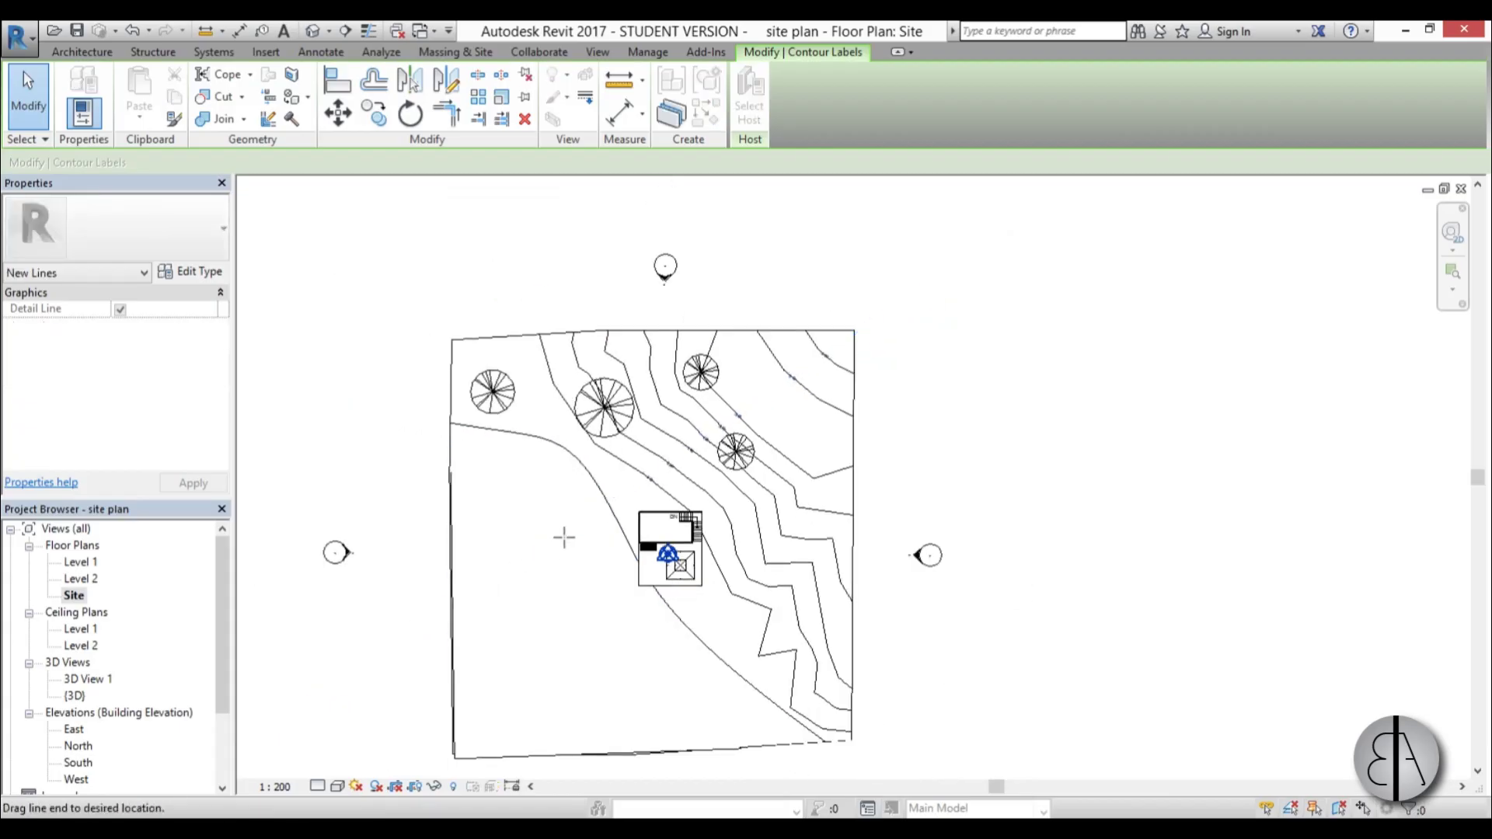
key("Escape")
left_click(553, 515)
scroll(553, 514, "up", 3)
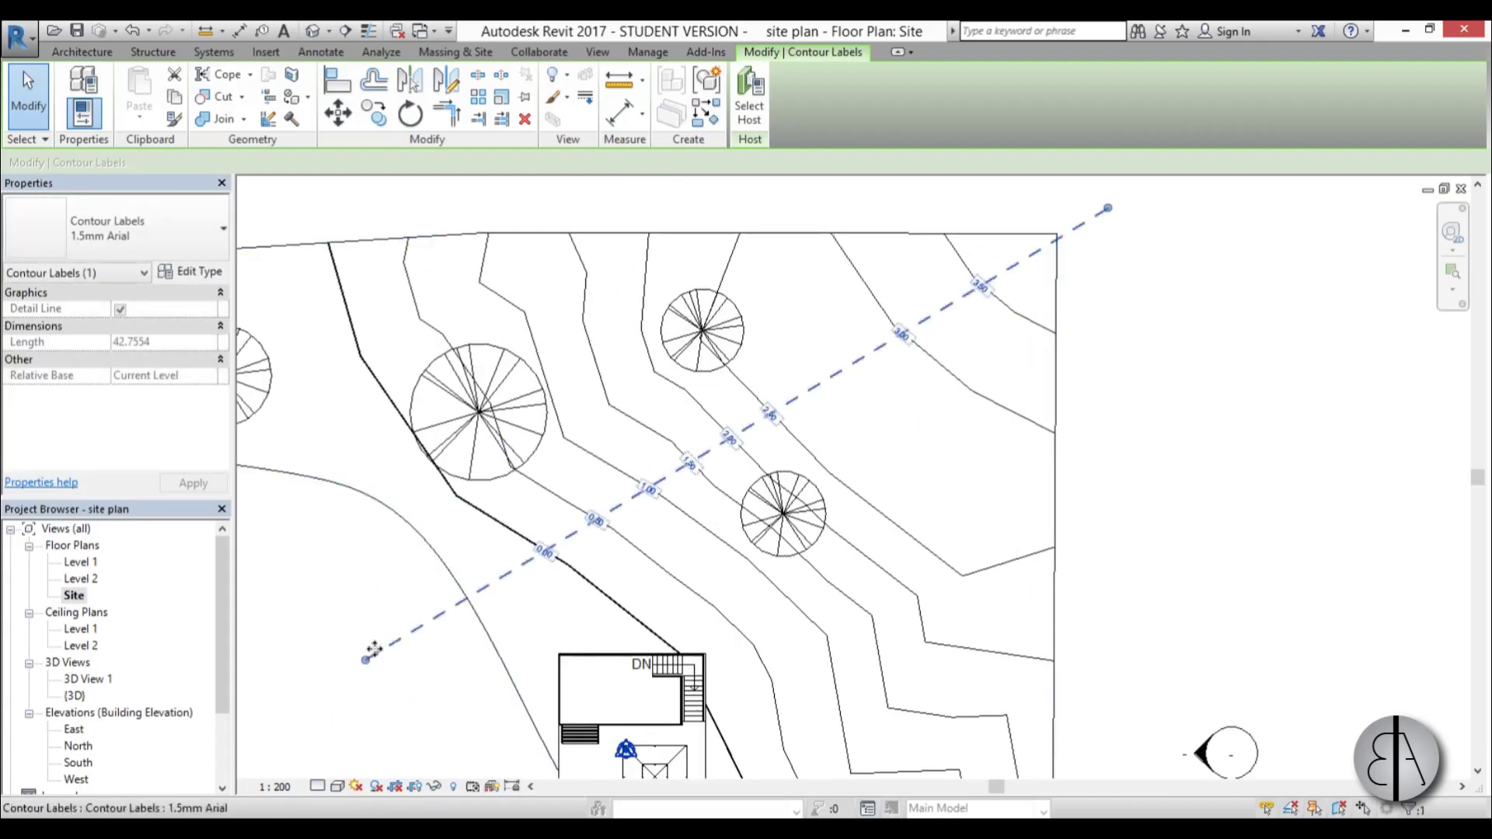
Move the lower-left end of the contour label line slightly upward, keeping it just outside the 0.00 contour.
left_click_drag(367, 666, 349, 633)
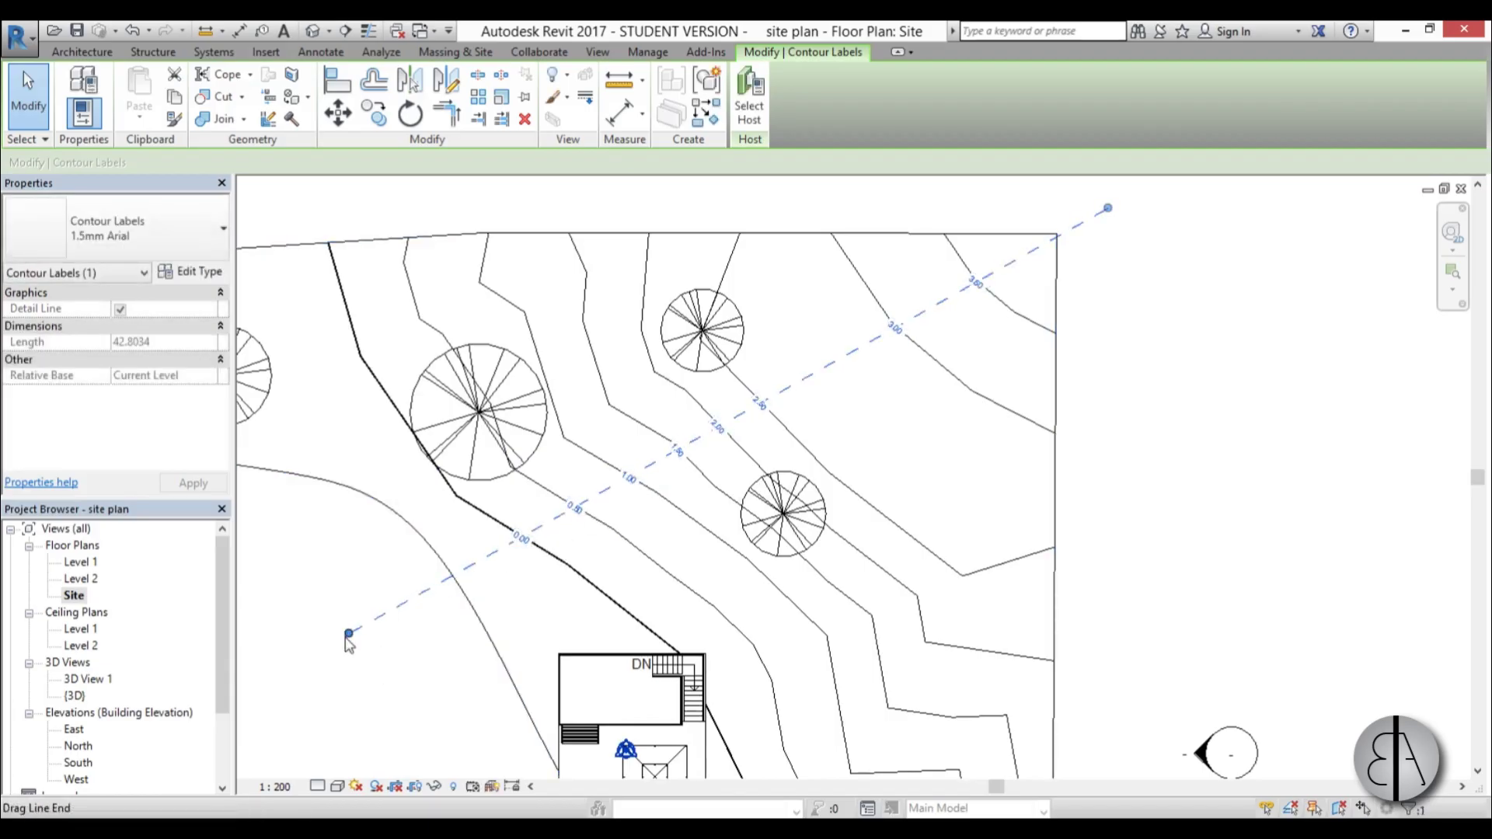
key("Return")
left_click_drag(379, 628, 1108, 209)
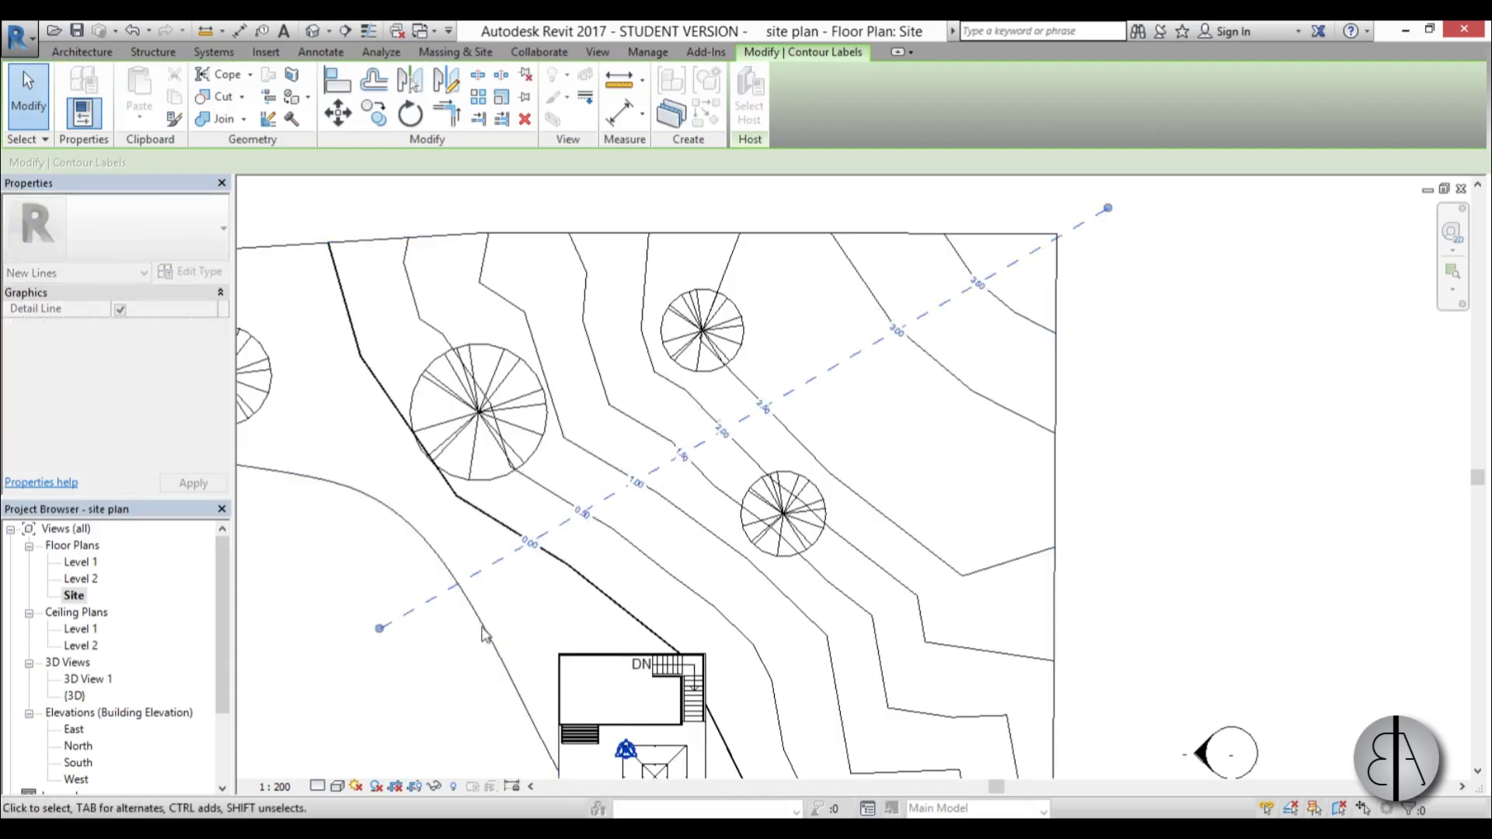
scroll(1092, 413, "up", 2)
key("Escape")
scroll(909, 456, "down", 2)
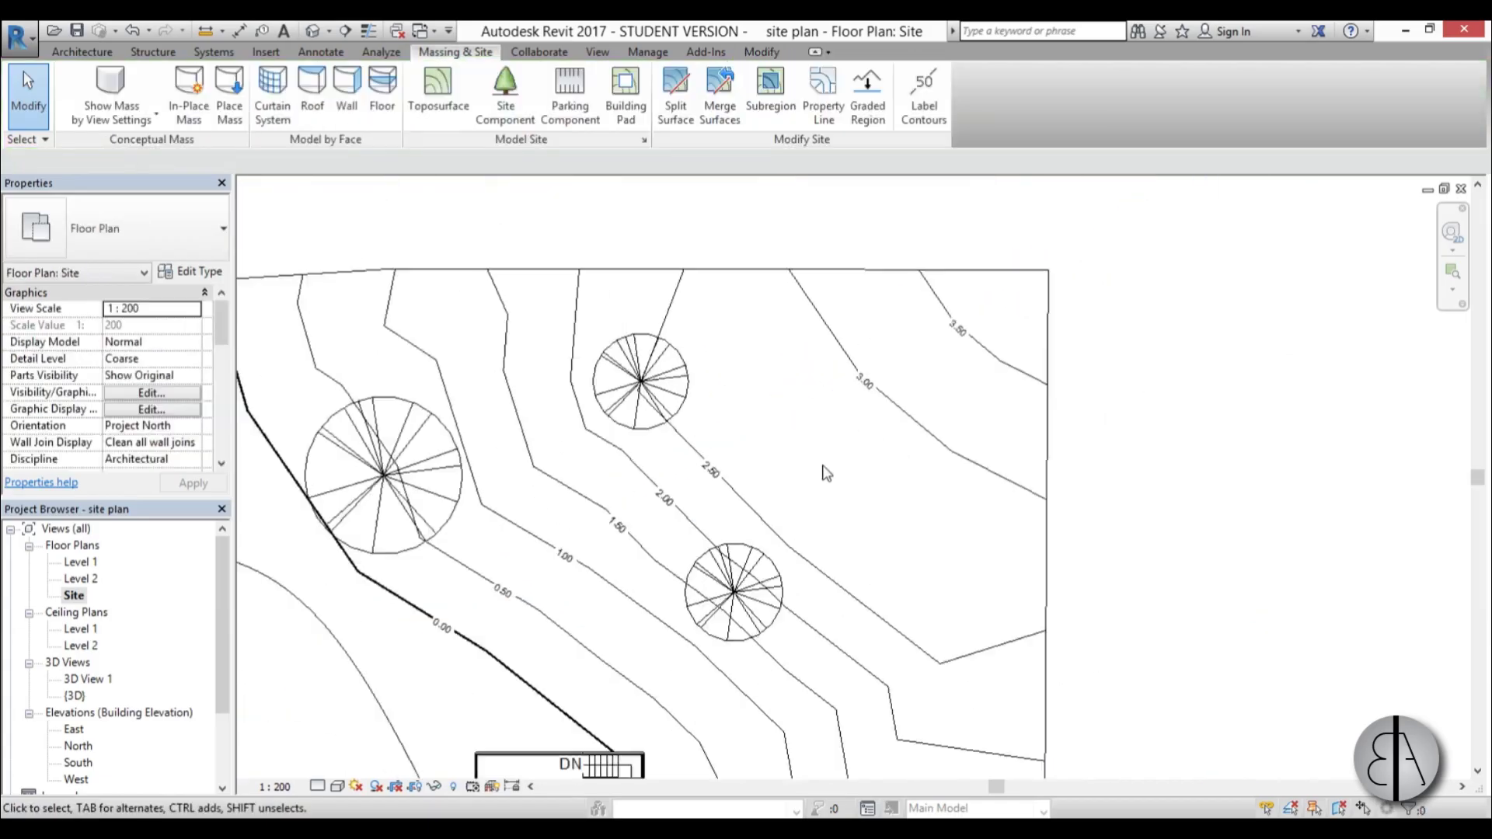
Examine the site view's sun settings without changing them.
scroll(1045, 346, "down", 3)
middle_click_drag(719, 351, 775, 302)
mouse_move(687, 336)
middle_mouse_down()
mouse_move(688, 321)
mouse_move(666, 366)
mouse_move(709, 333)
middle_mouse_up()
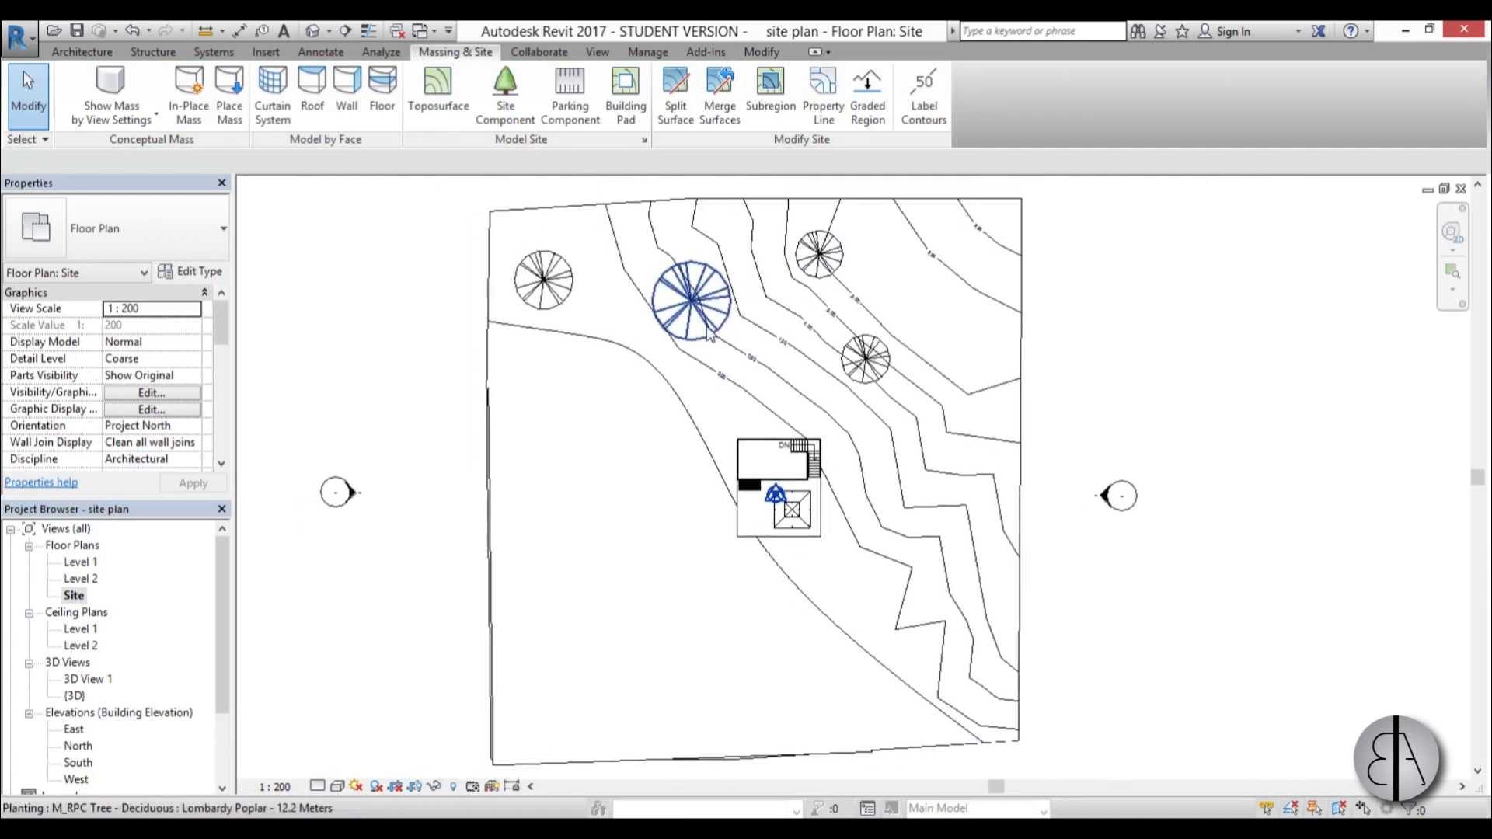
scroll(699, 349, "down", 2)
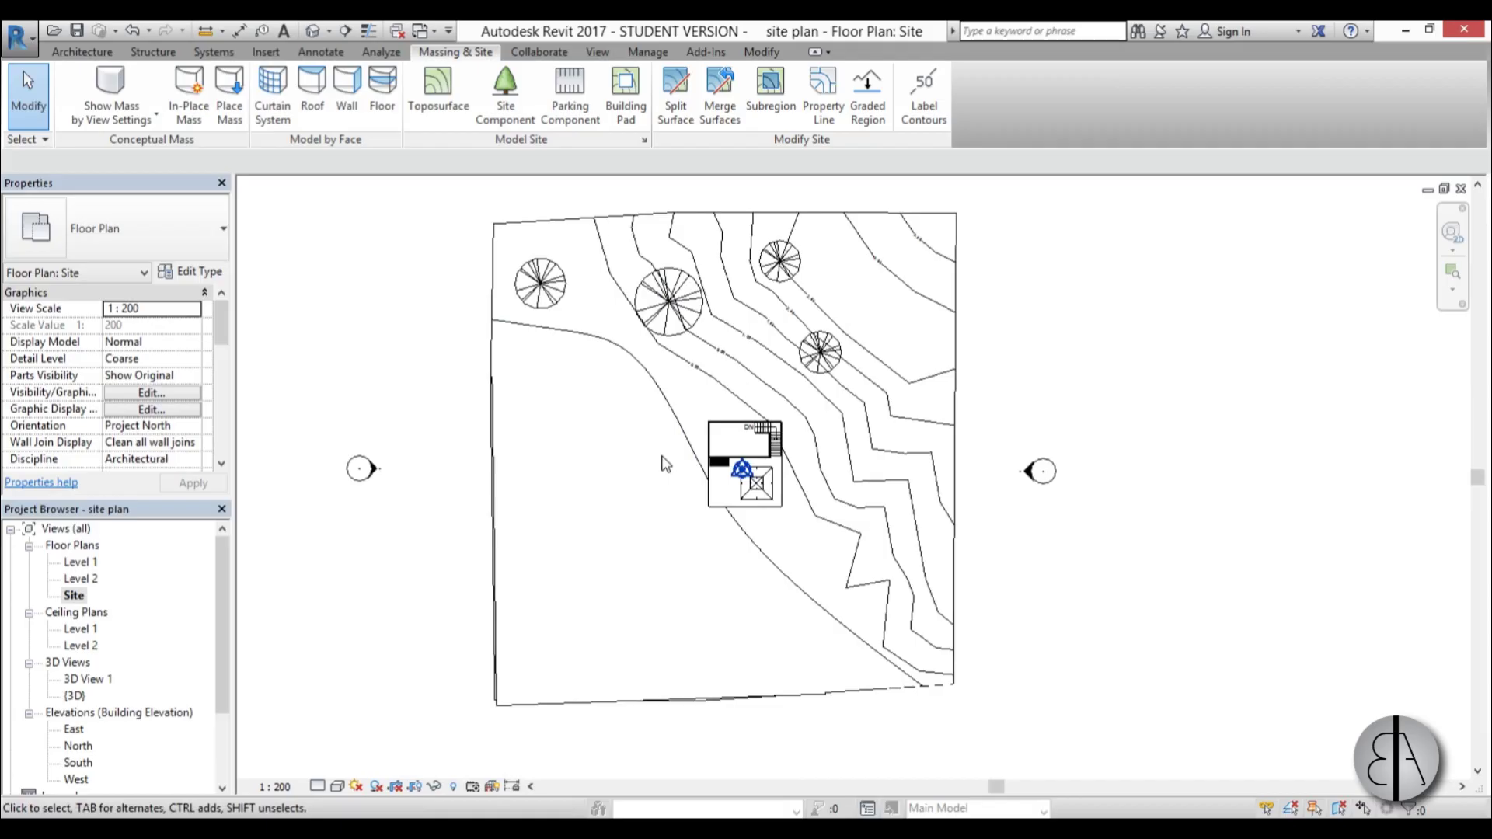
left_click(354, 788)
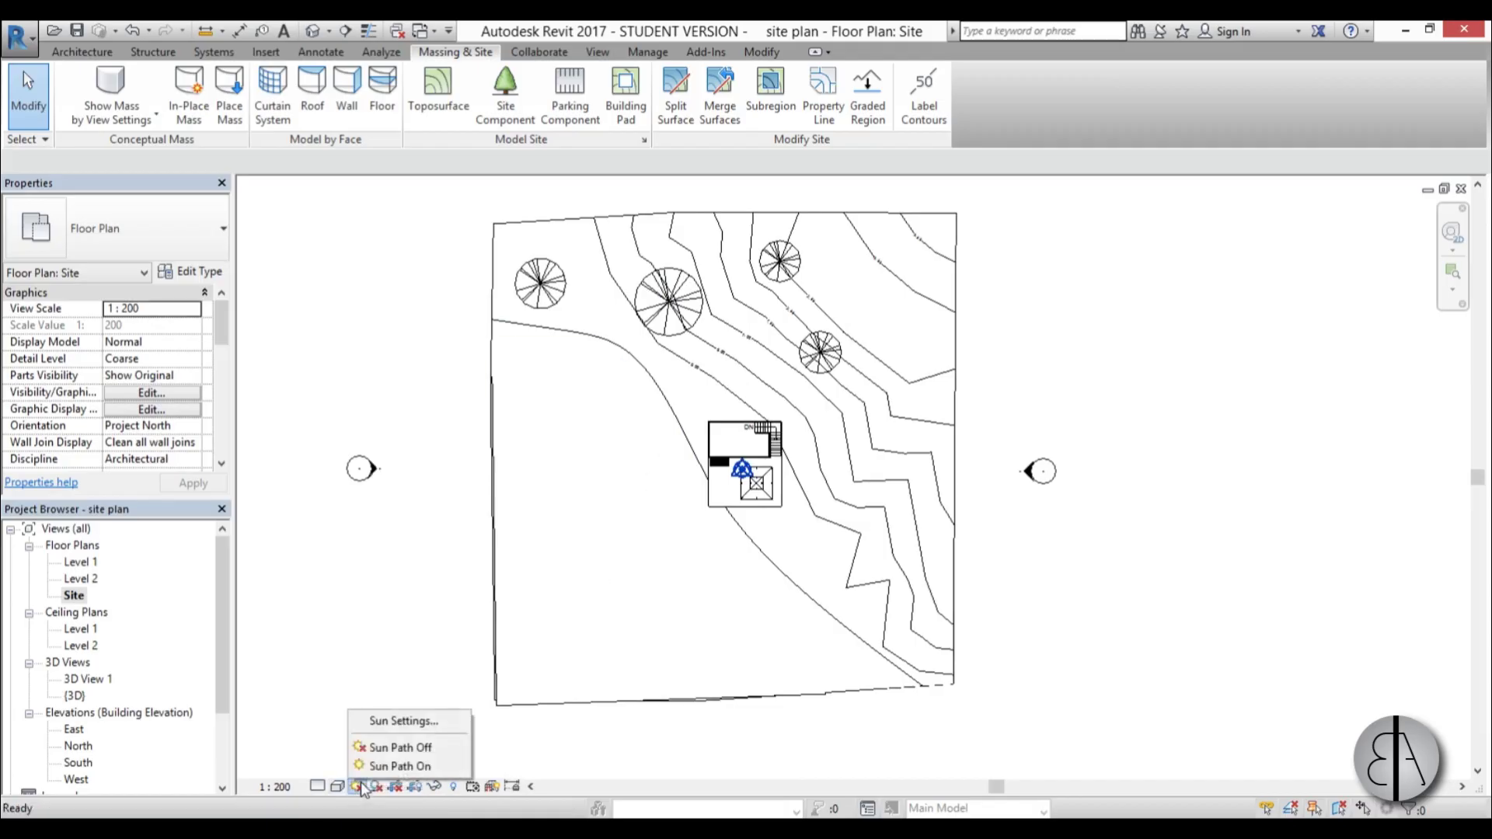
left_click(394, 721)
left_click_drag(474, 481, 583, 276)
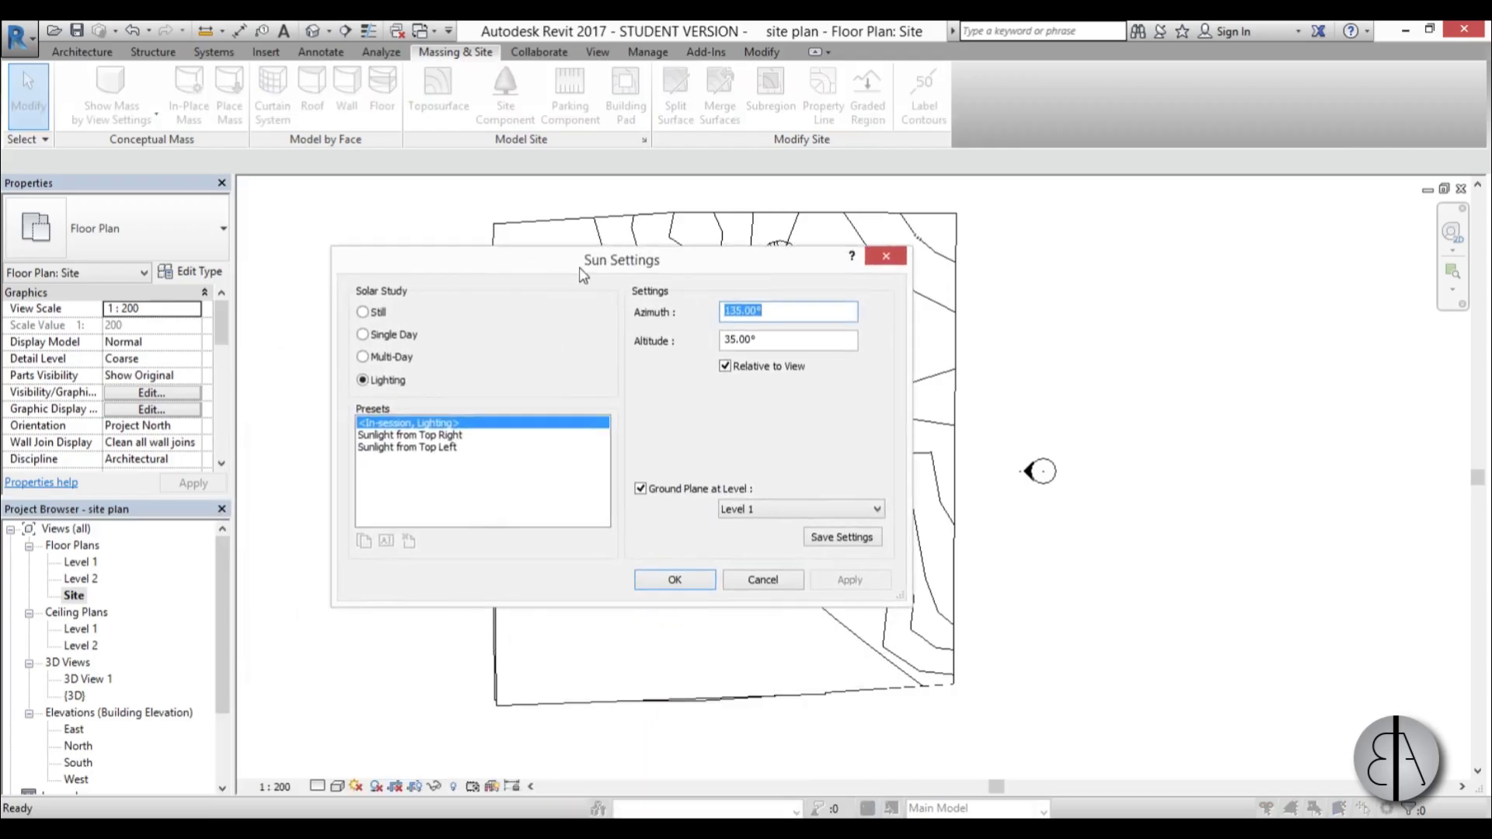
left_click(742, 583)
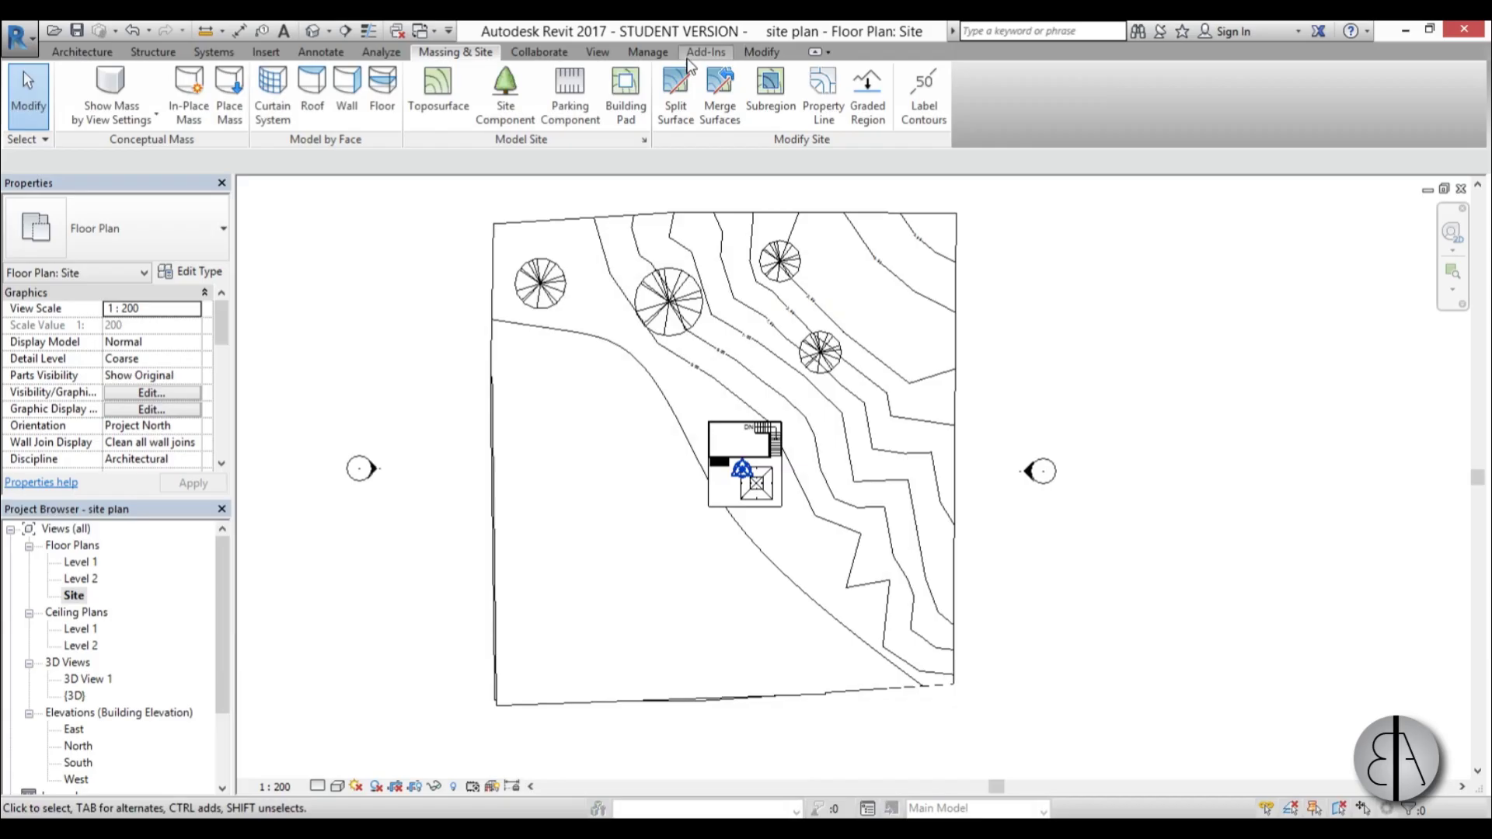
Set the project location on the internet map near Novi Beograd, at about 44.7735, 20.5140.
left_click(649, 54)
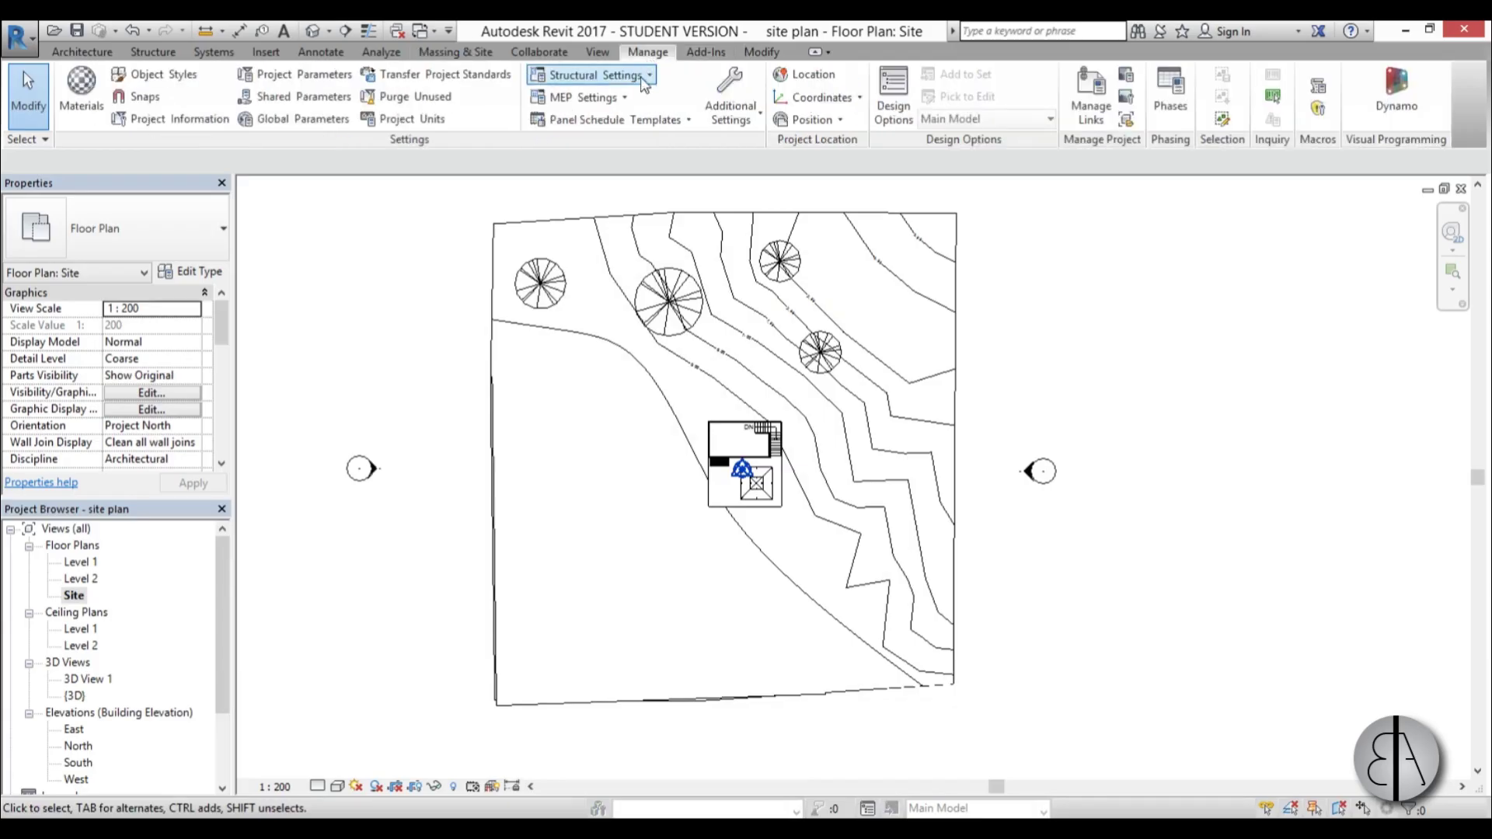
left_click(812, 76)
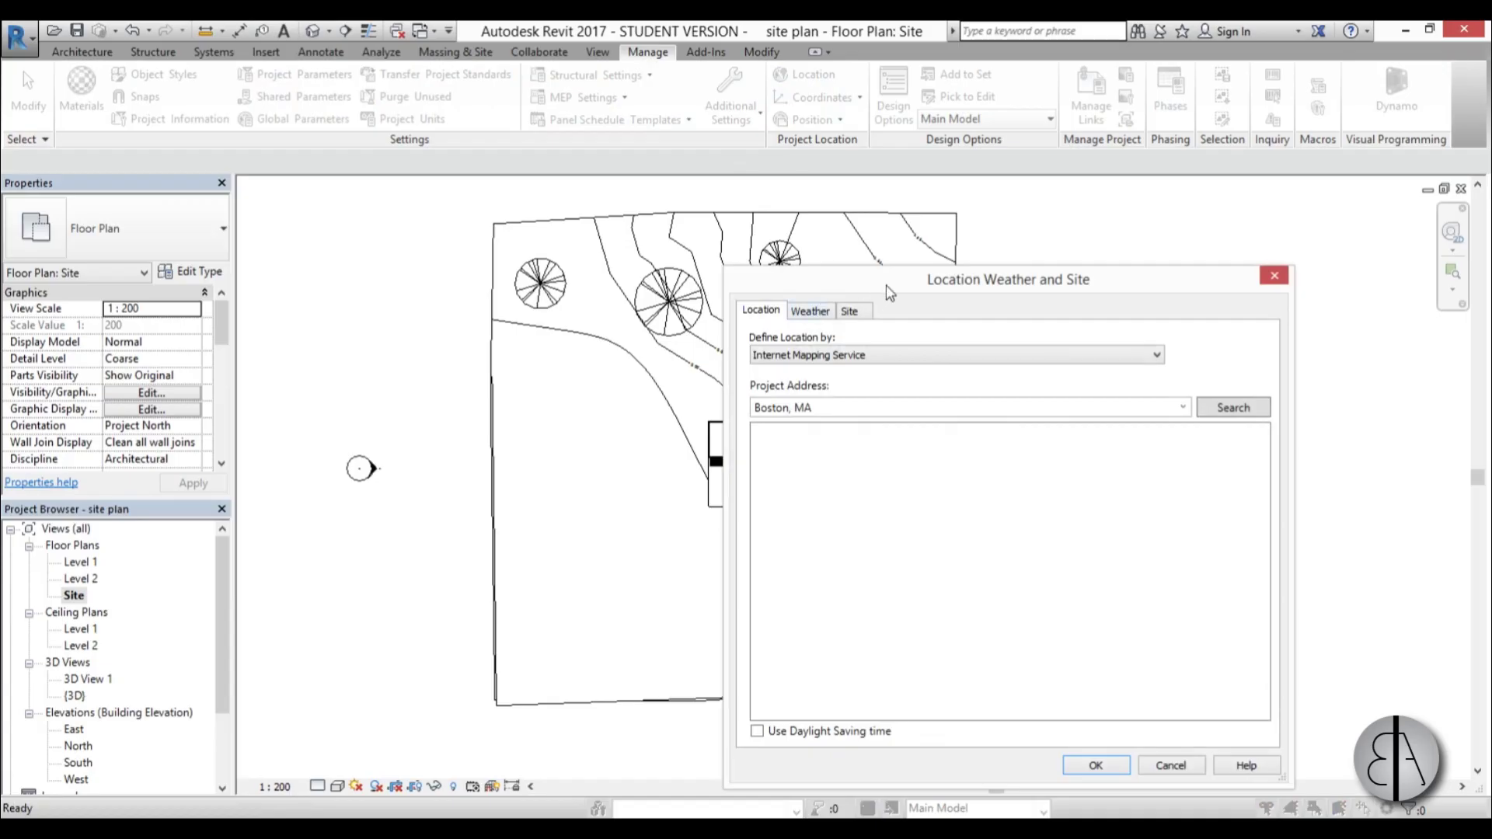
left_click_drag(890, 288, 619, 248)
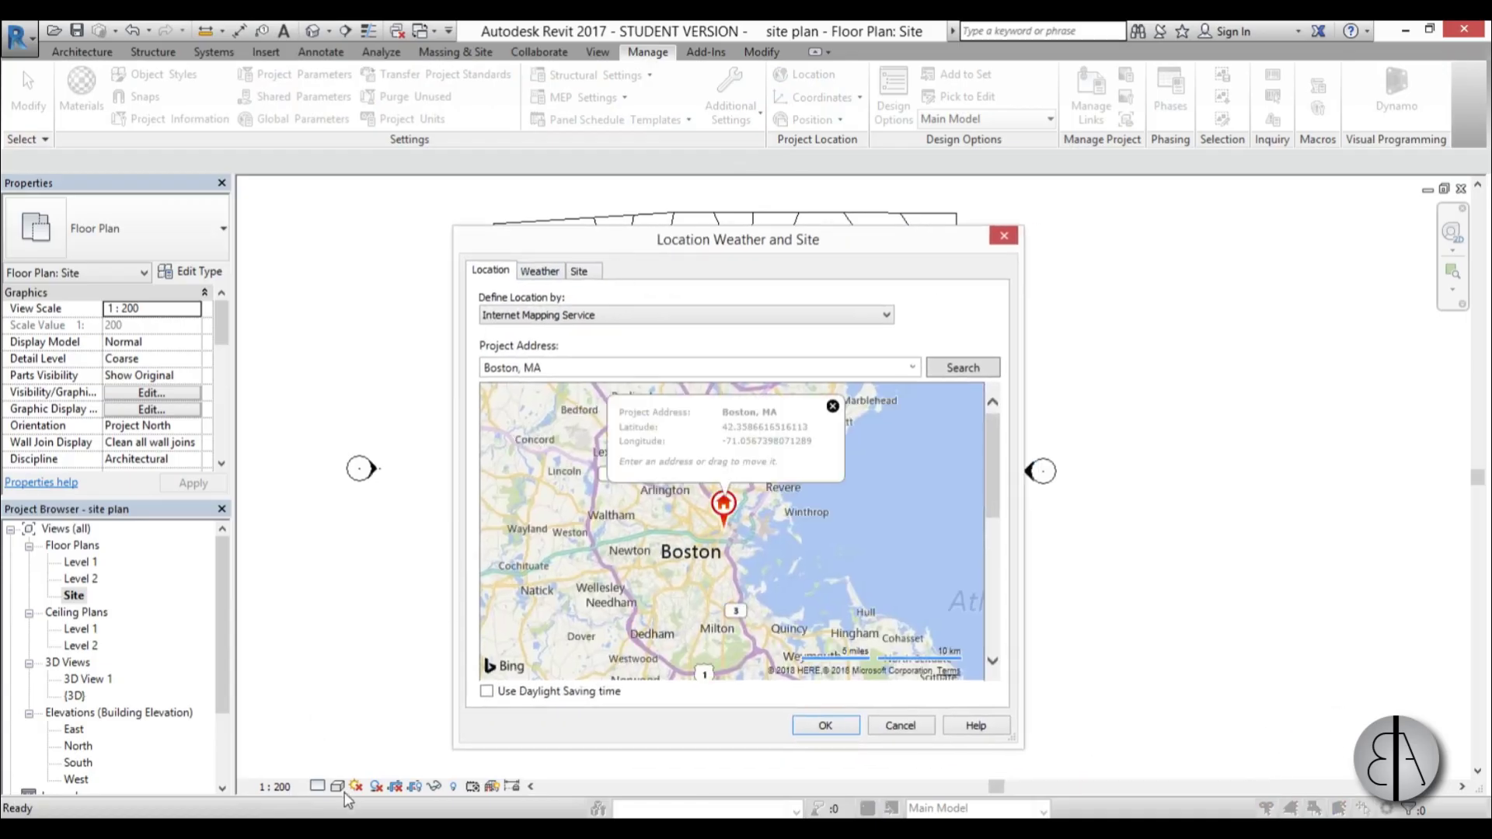
left_click_drag(690, 254, 692, 225)
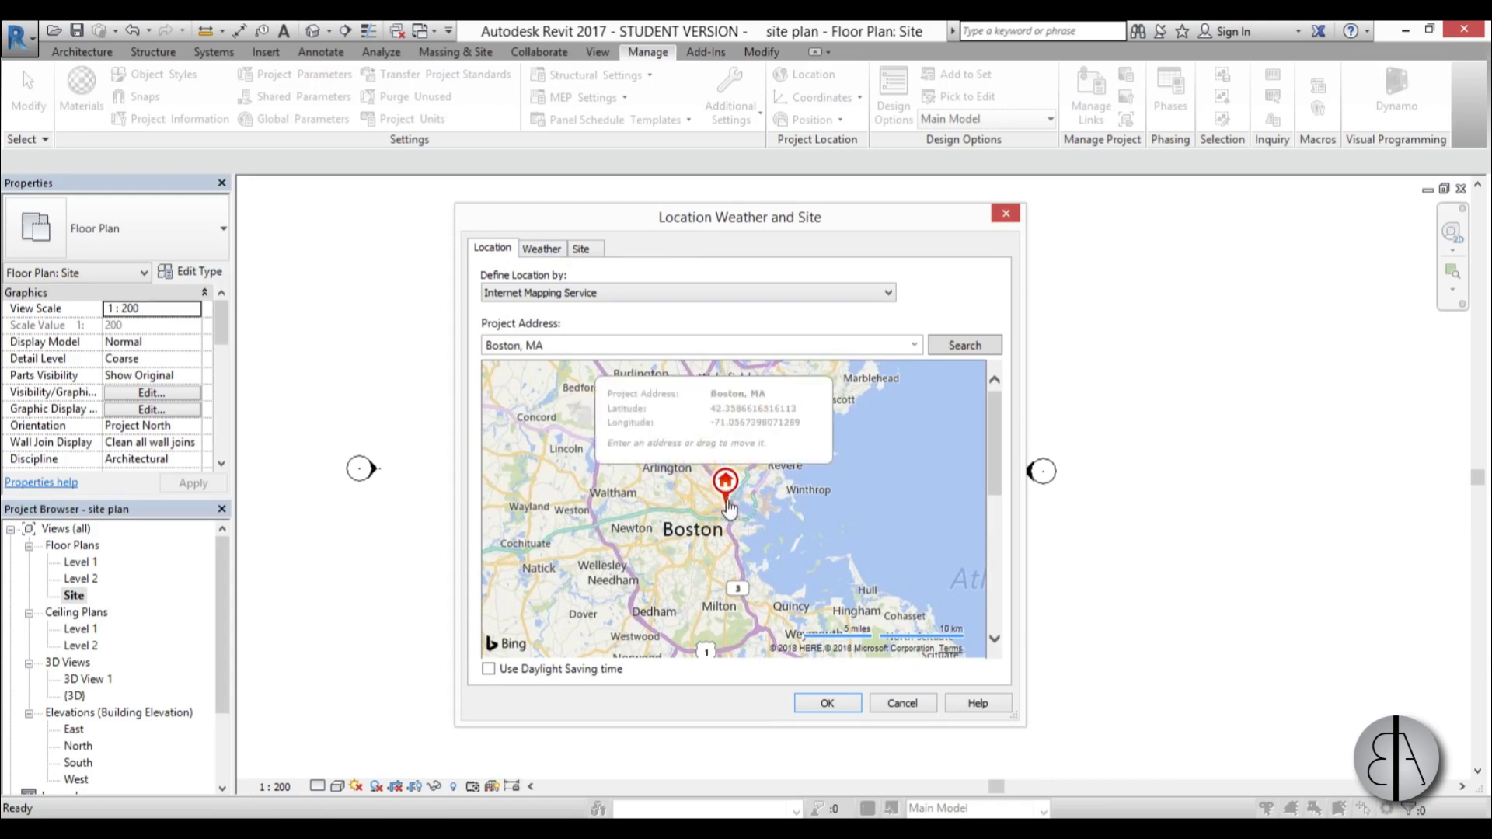
left_click_drag(728, 492, 701, 492)
scroll(712, 514, "down", 6)
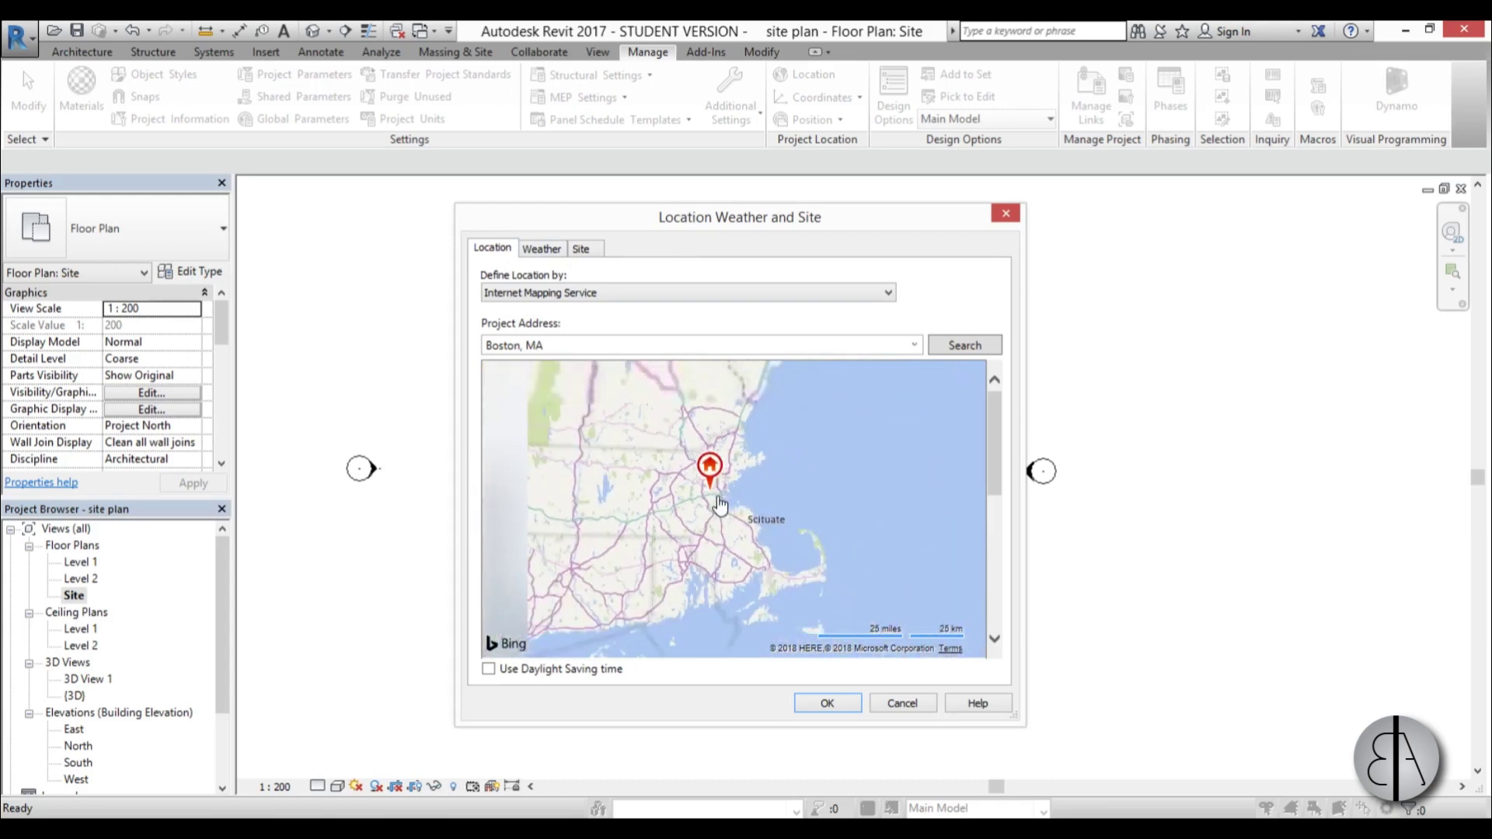
scroll(637, 488, "down", 4)
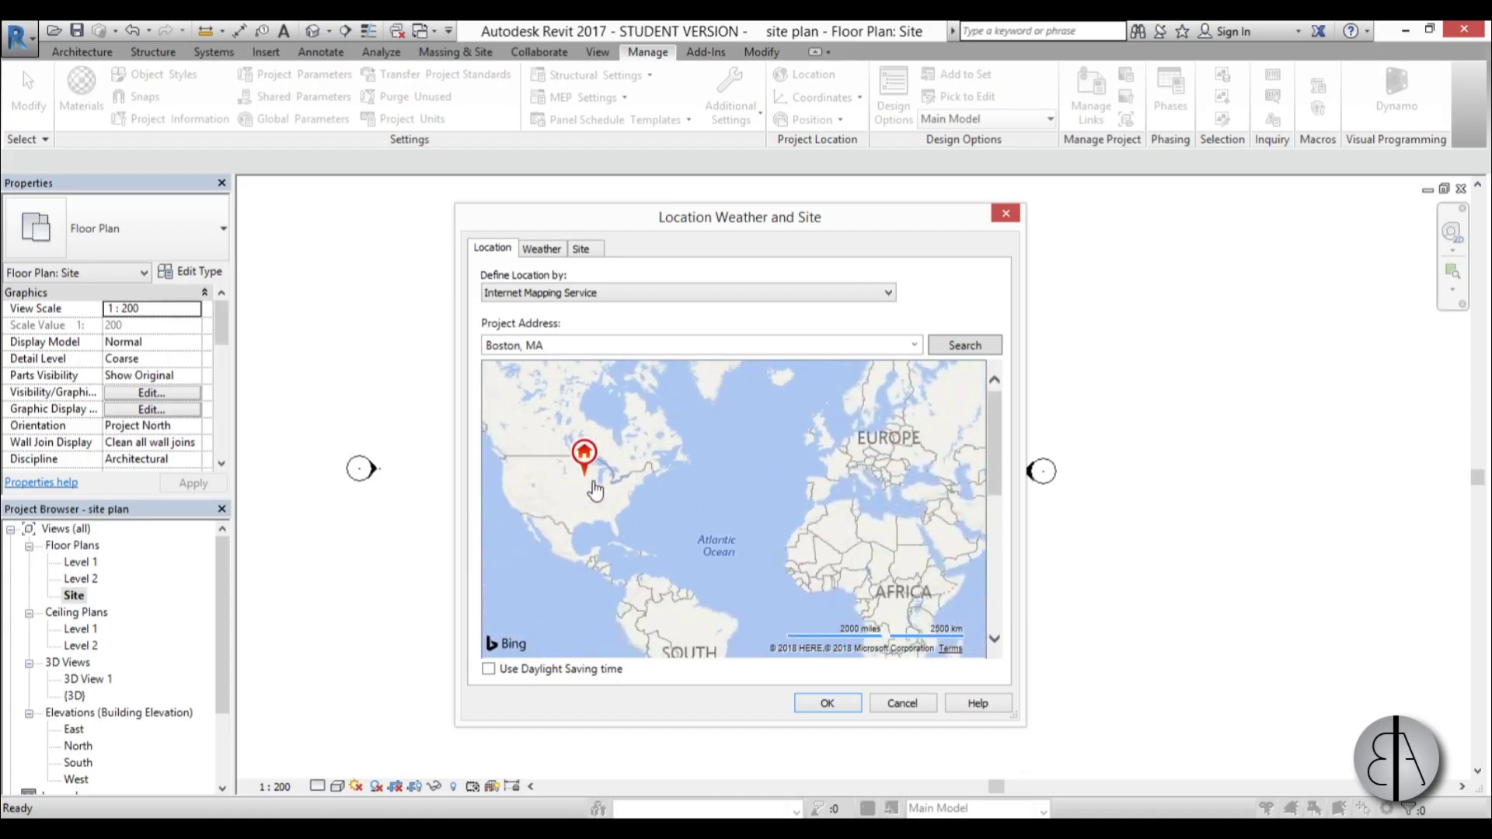
left_click_drag(674, 520, 800, 464)
scroll(746, 497, "up", 4)
scroll(789, 454, "up", 3)
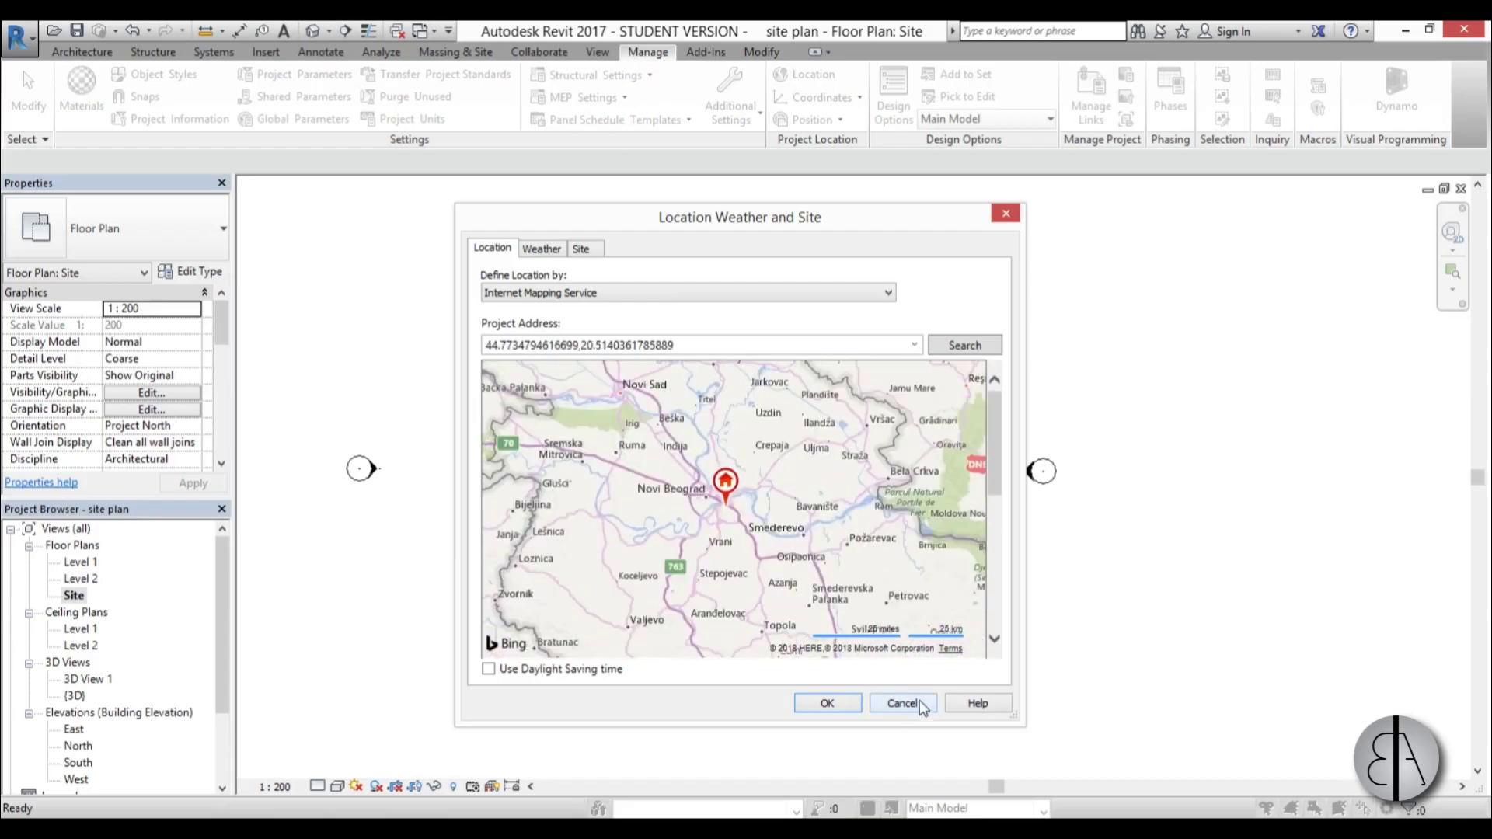
left_click(826, 704)
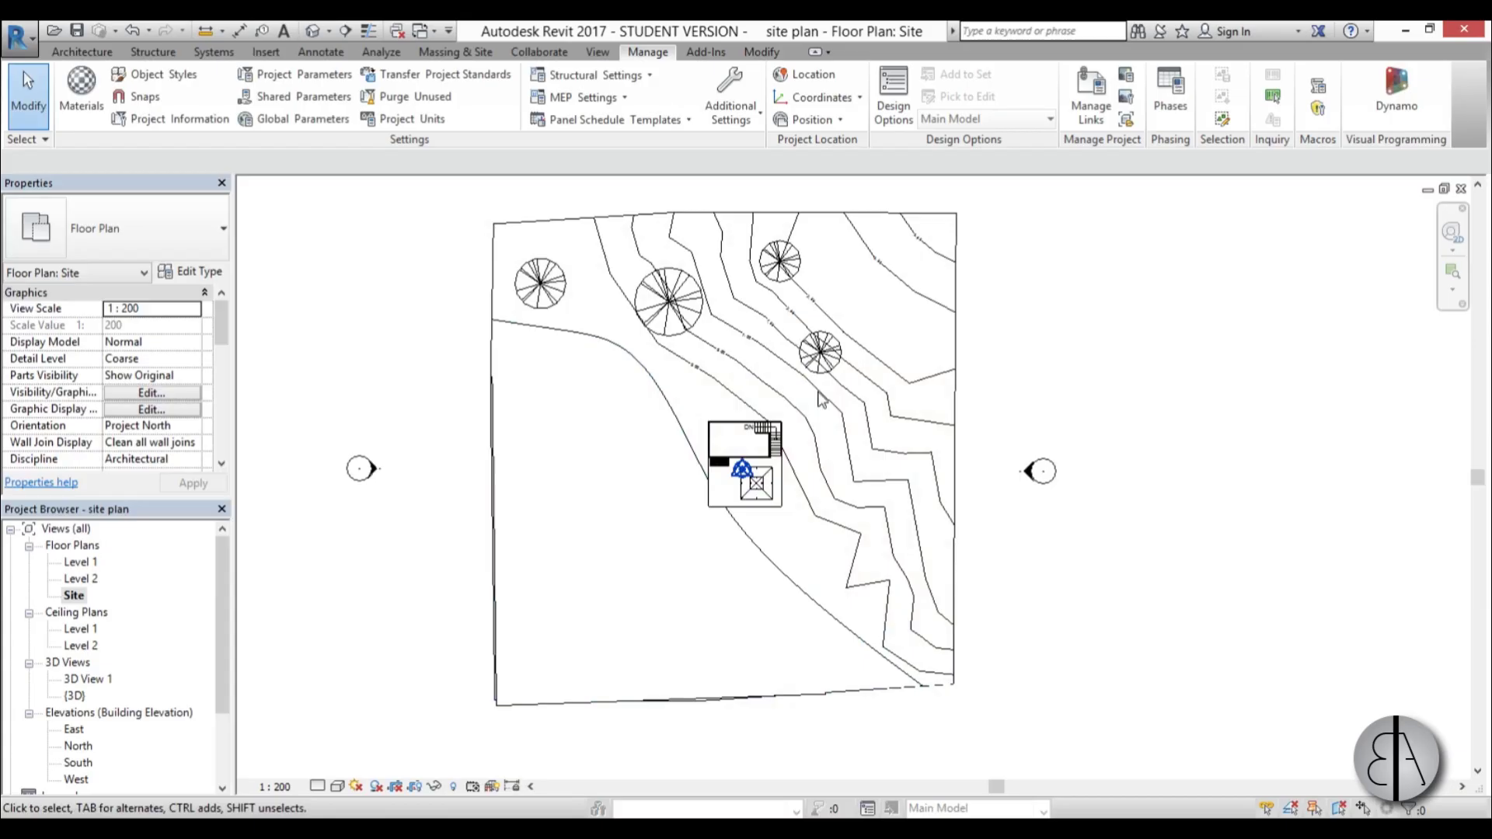
Set the project base point's angle to true north to 330°.
scroll(773, 490, "up", 4)
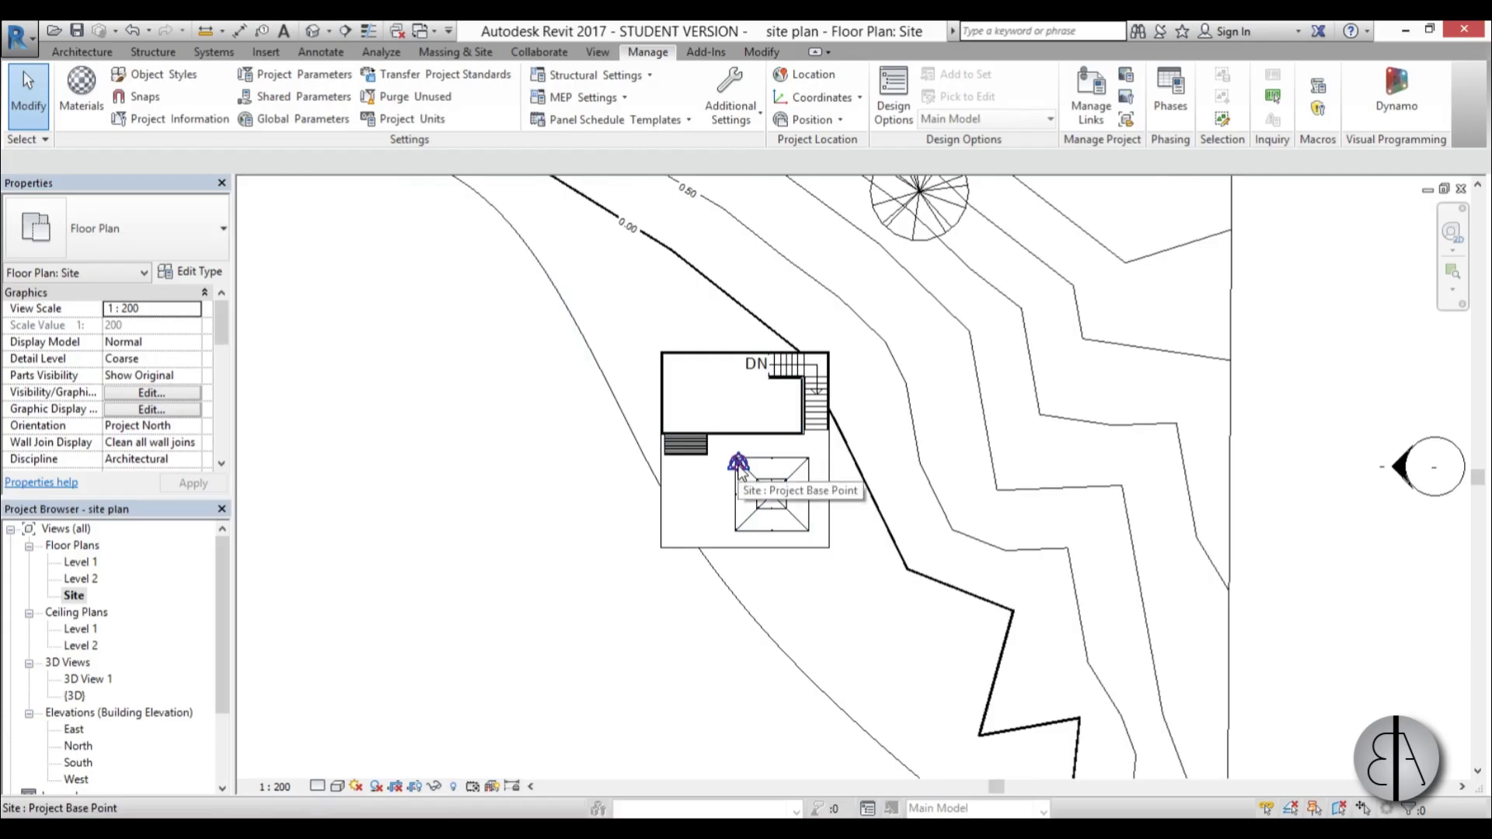
left_click(739, 466)
scroll(716, 448, "up", 3)
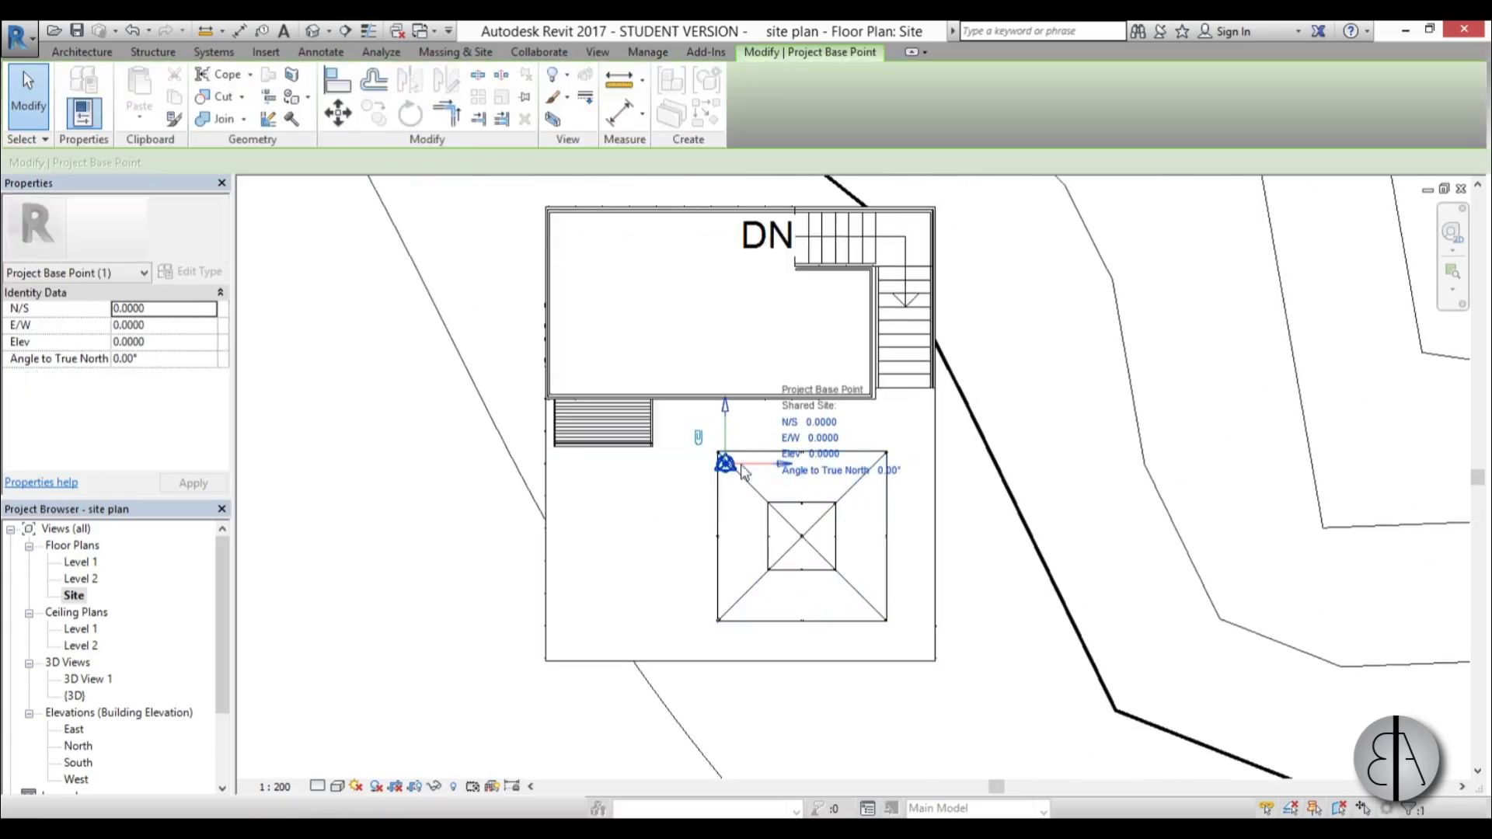
scroll(714, 506, "down", 5)
scroll(713, 512, "down", 2)
scroll(739, 498, "up", 3)
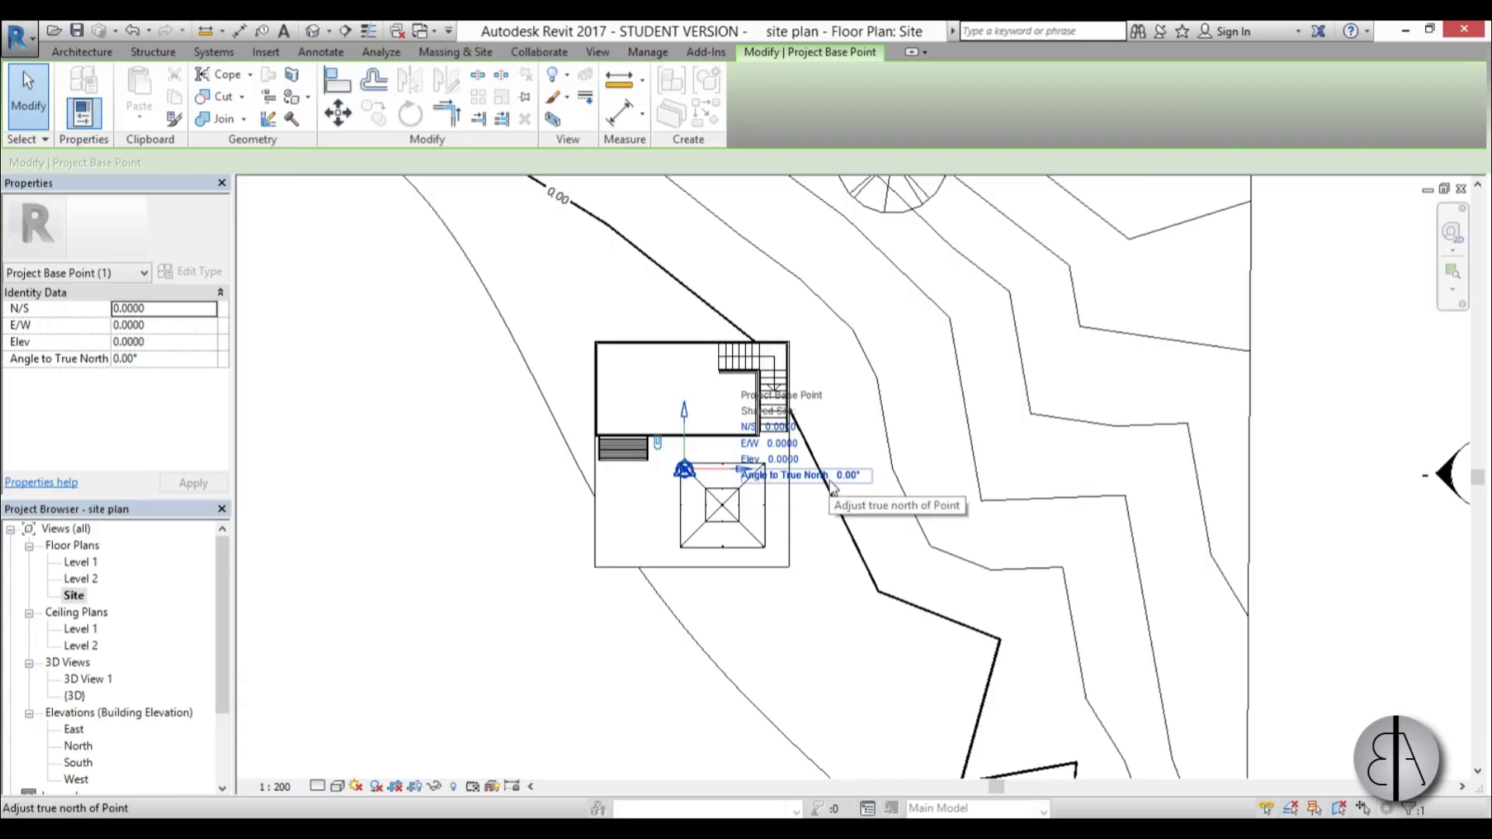
scroll(759, 505, "down", 3)
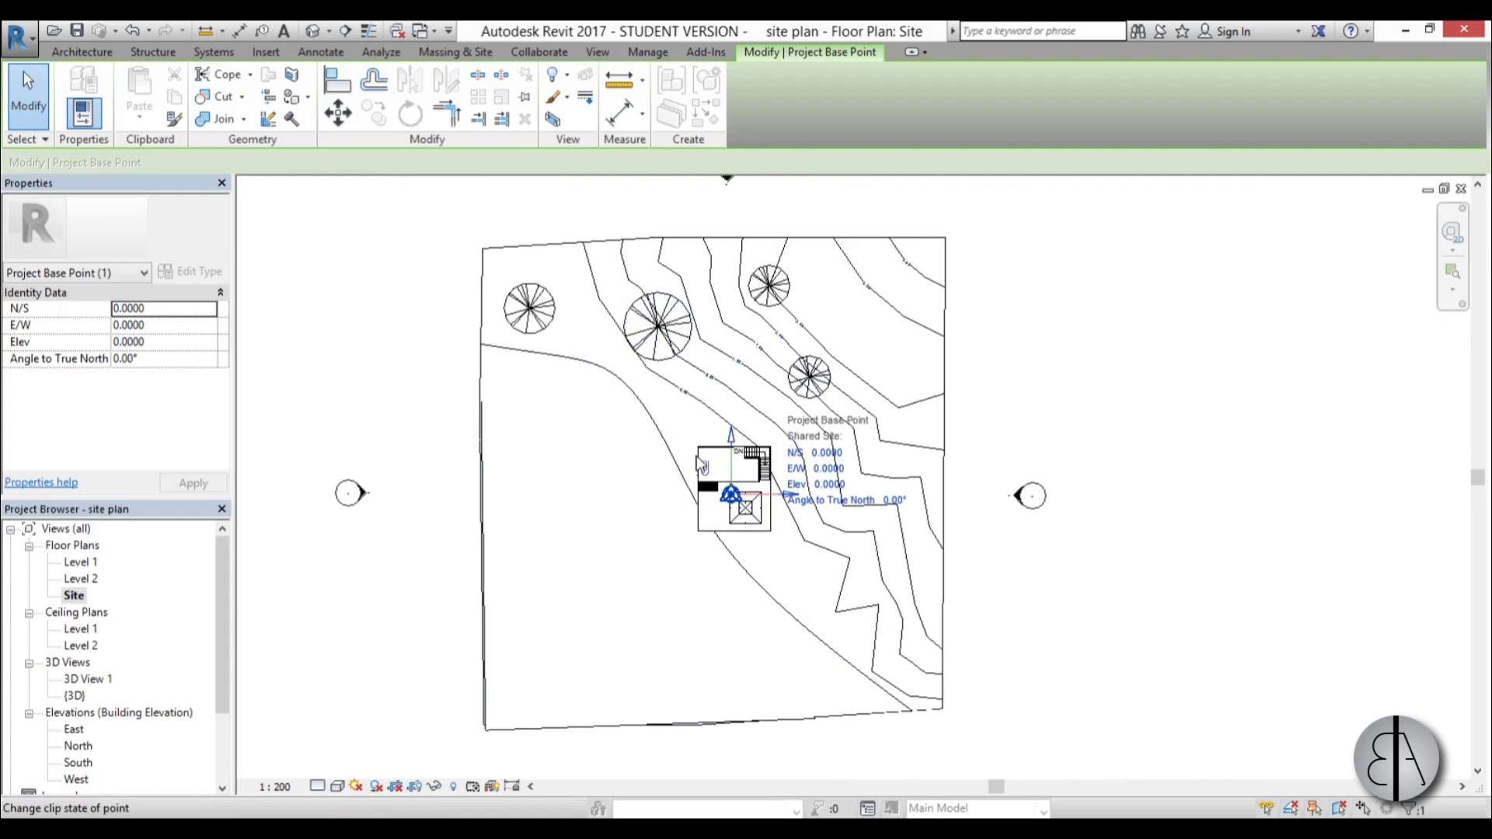
scroll(780, 498, "up", 2)
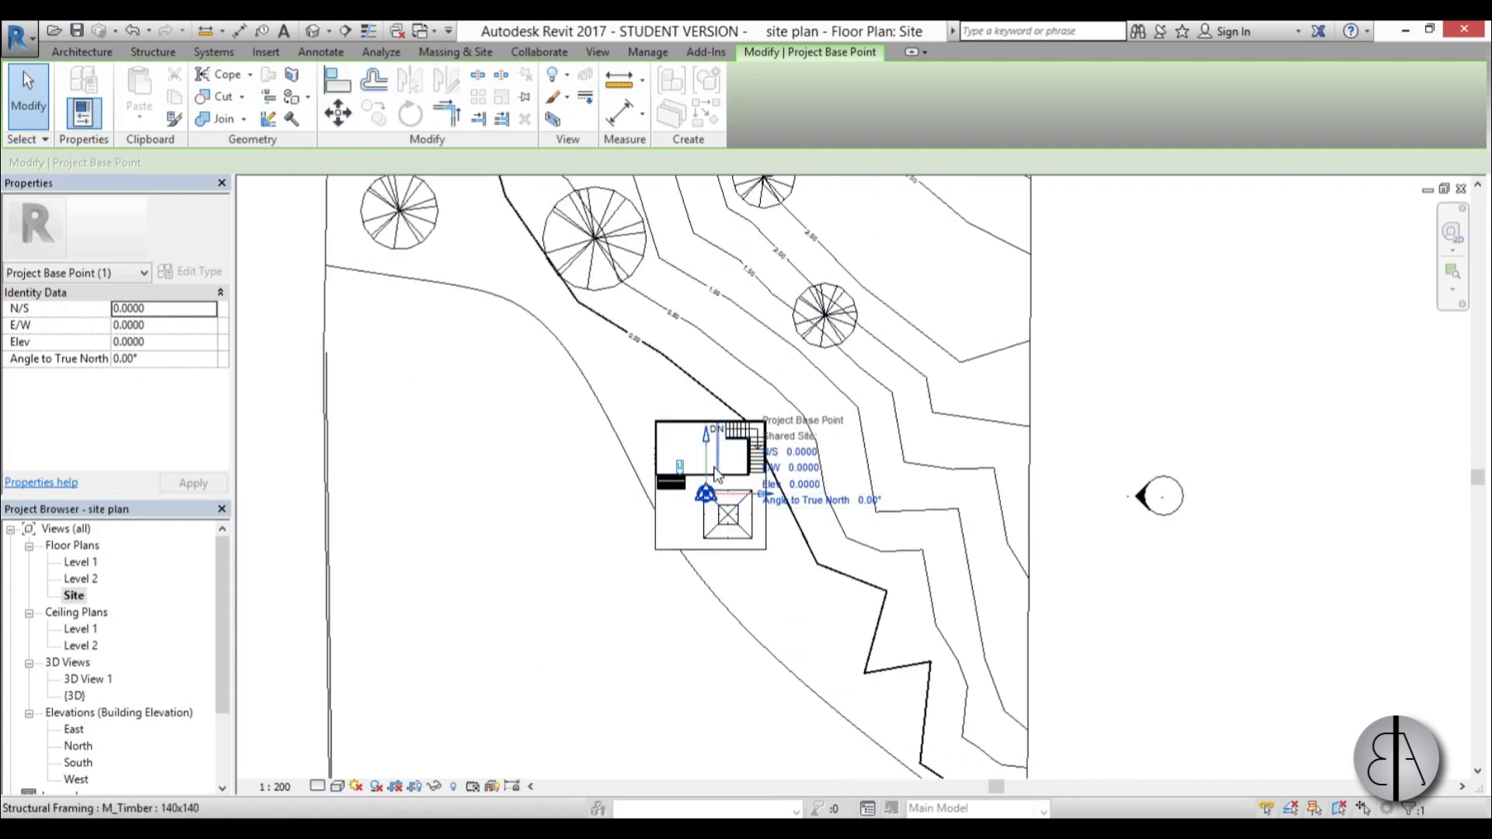
scroll(695, 501, "down", 1)
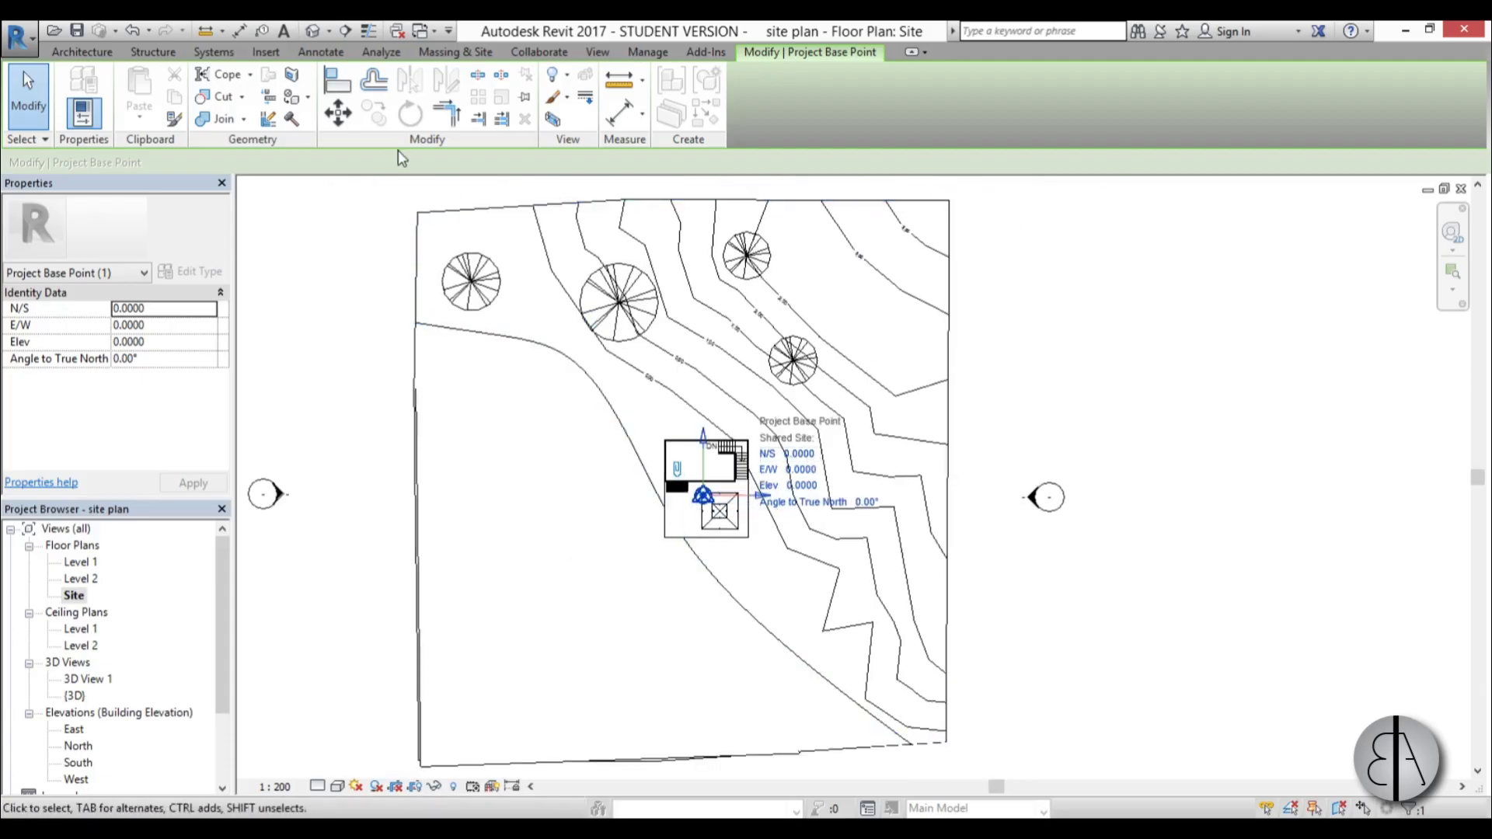
scroll(749, 478, "up", 1)
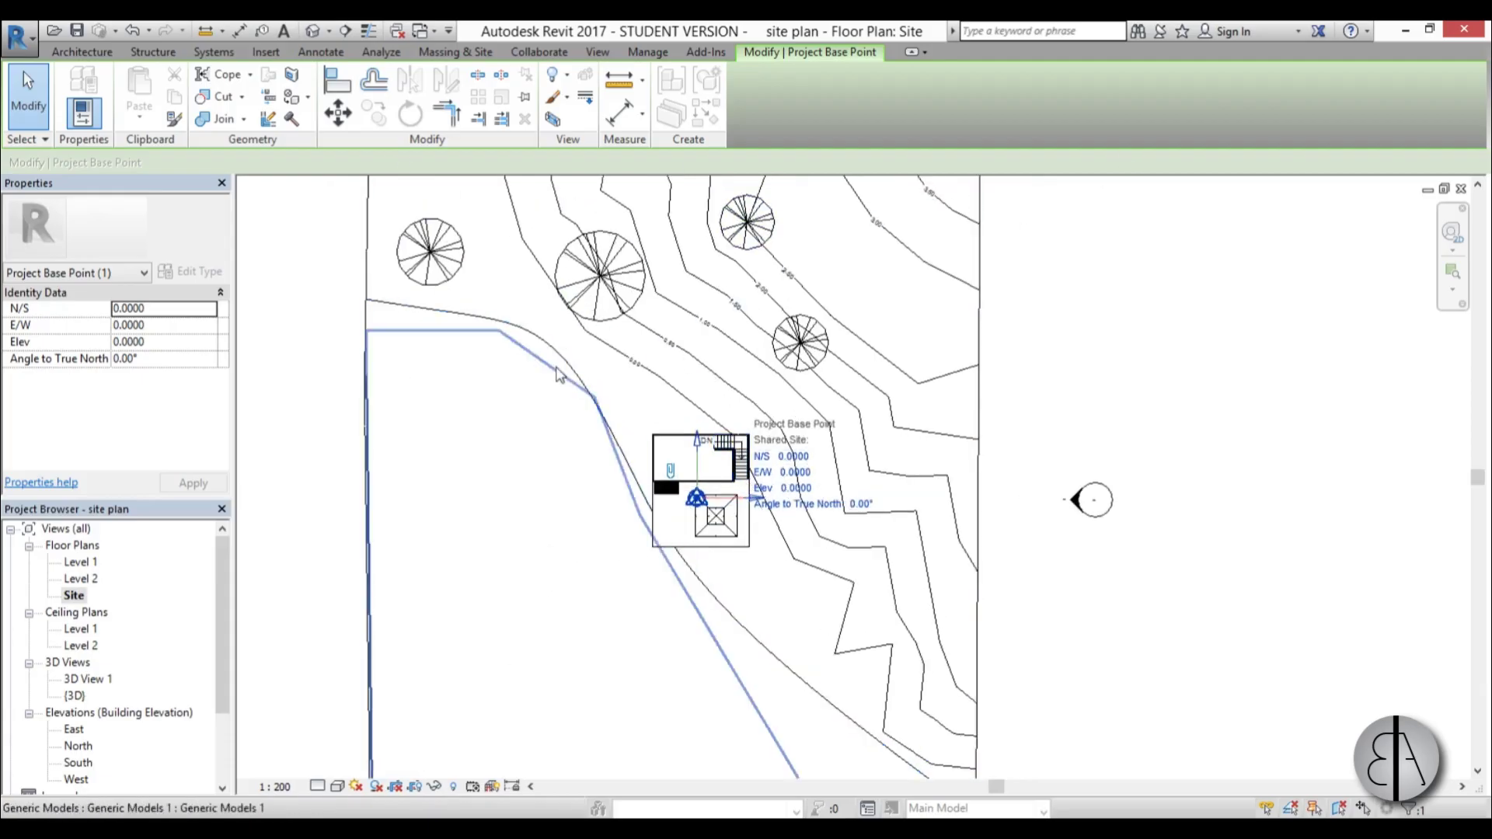
scroll(787, 520, "up", 1)
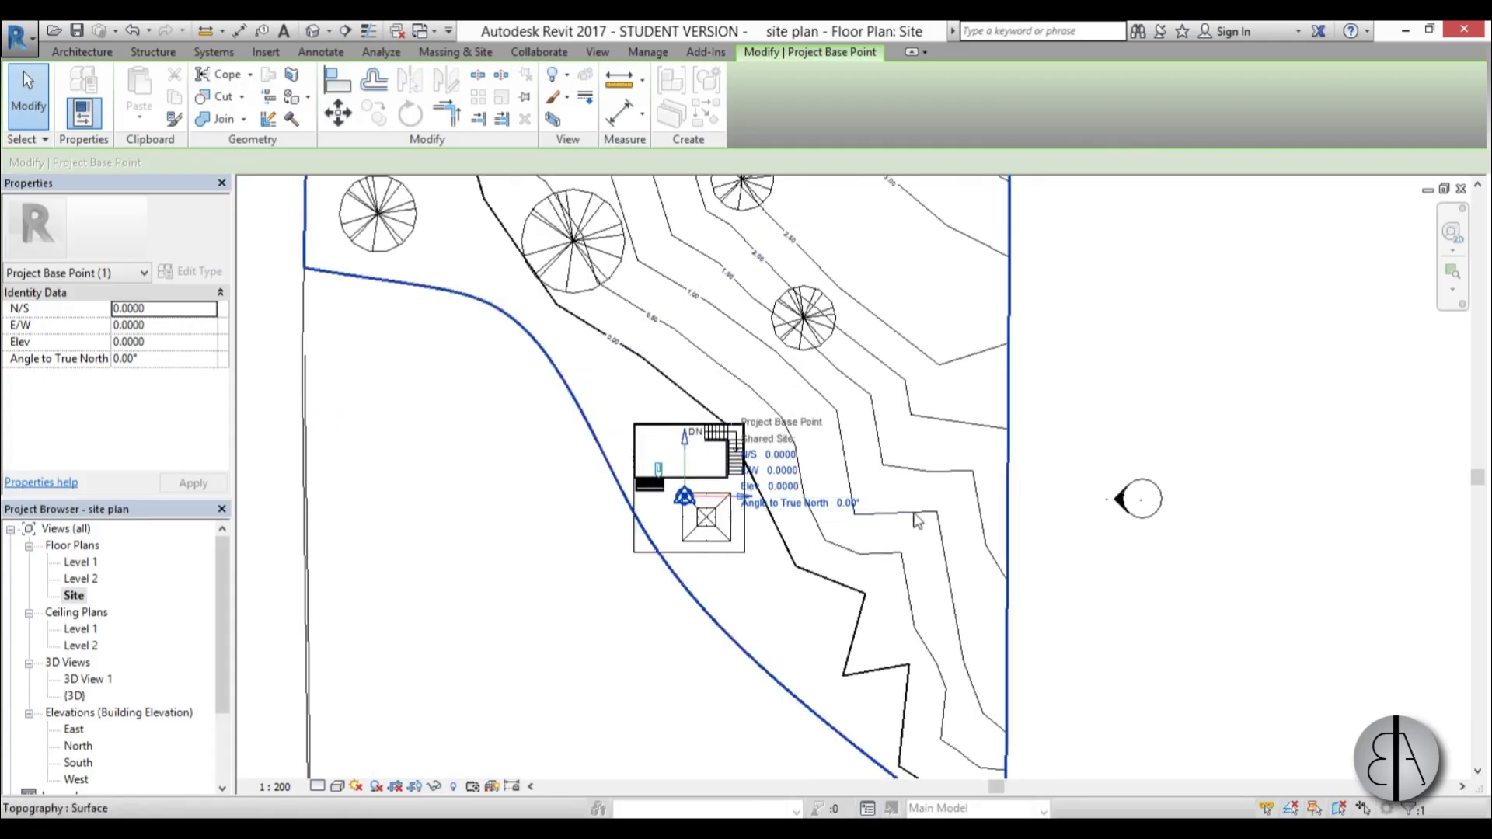
left_click(849, 503)
key("BackSpace")
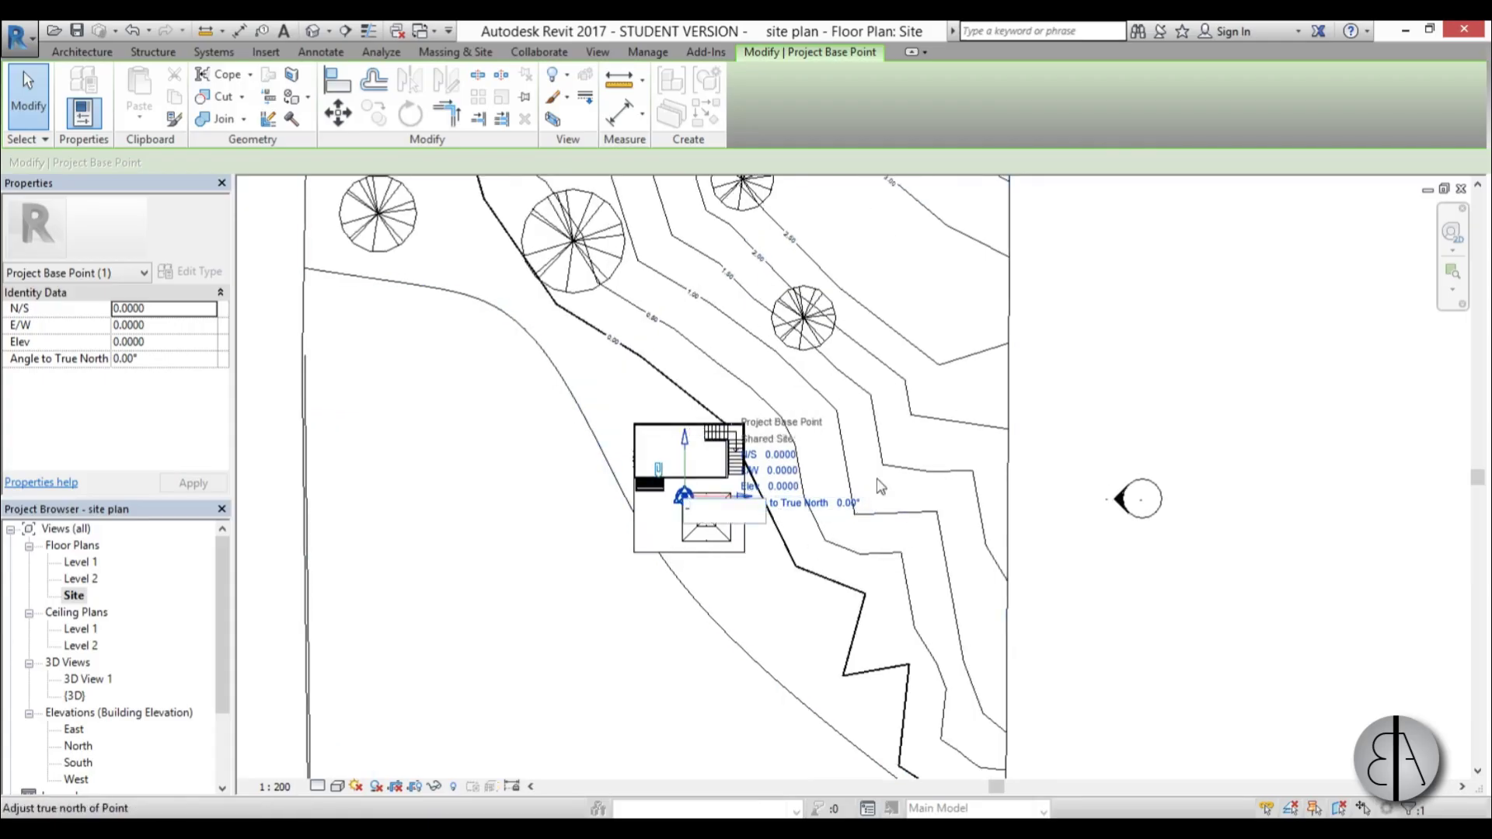
type("330")
key("Return")
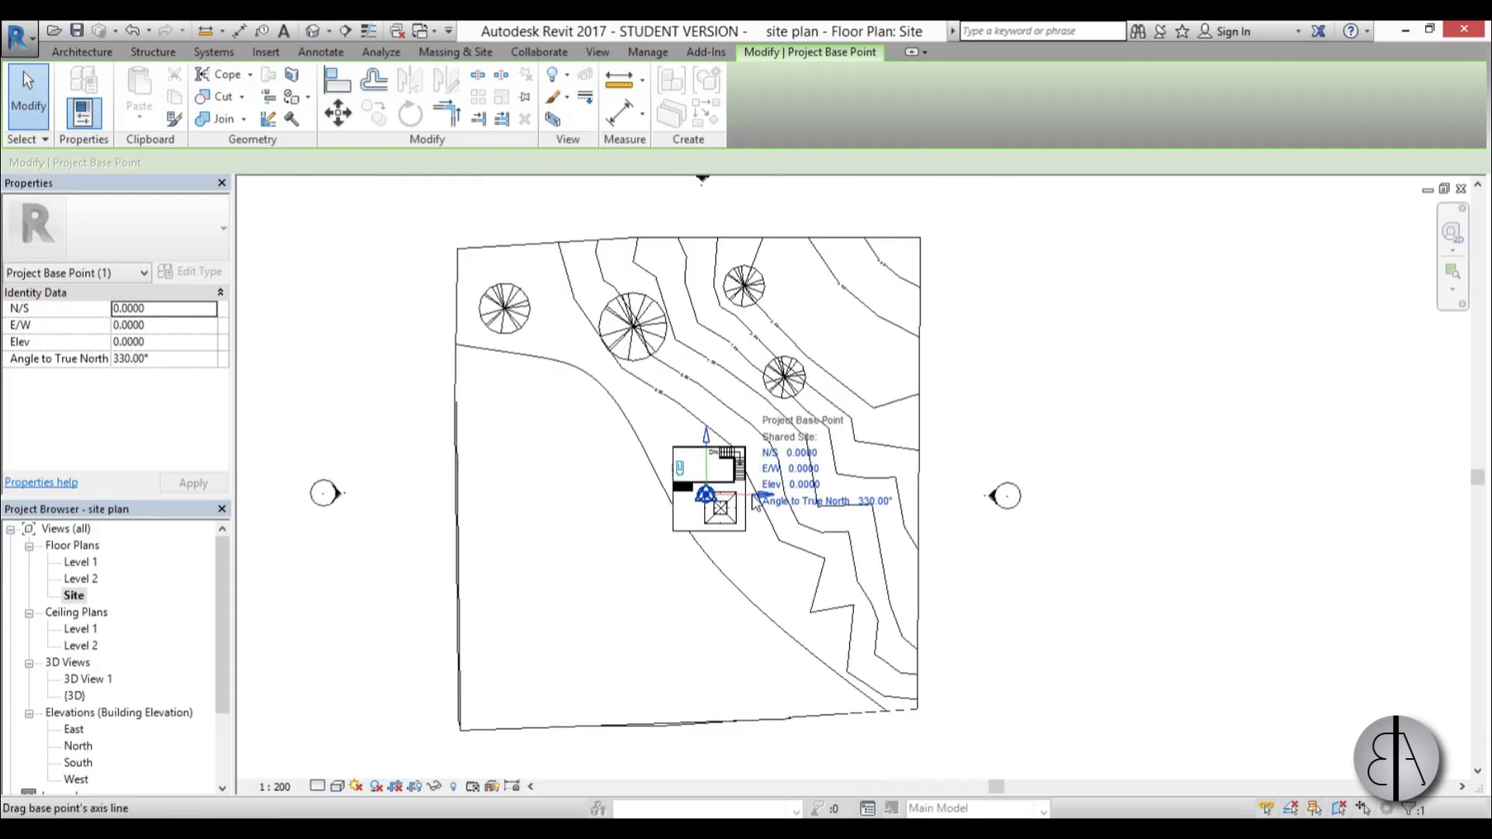
scroll(755, 503, "down", 1)
key("Escape")
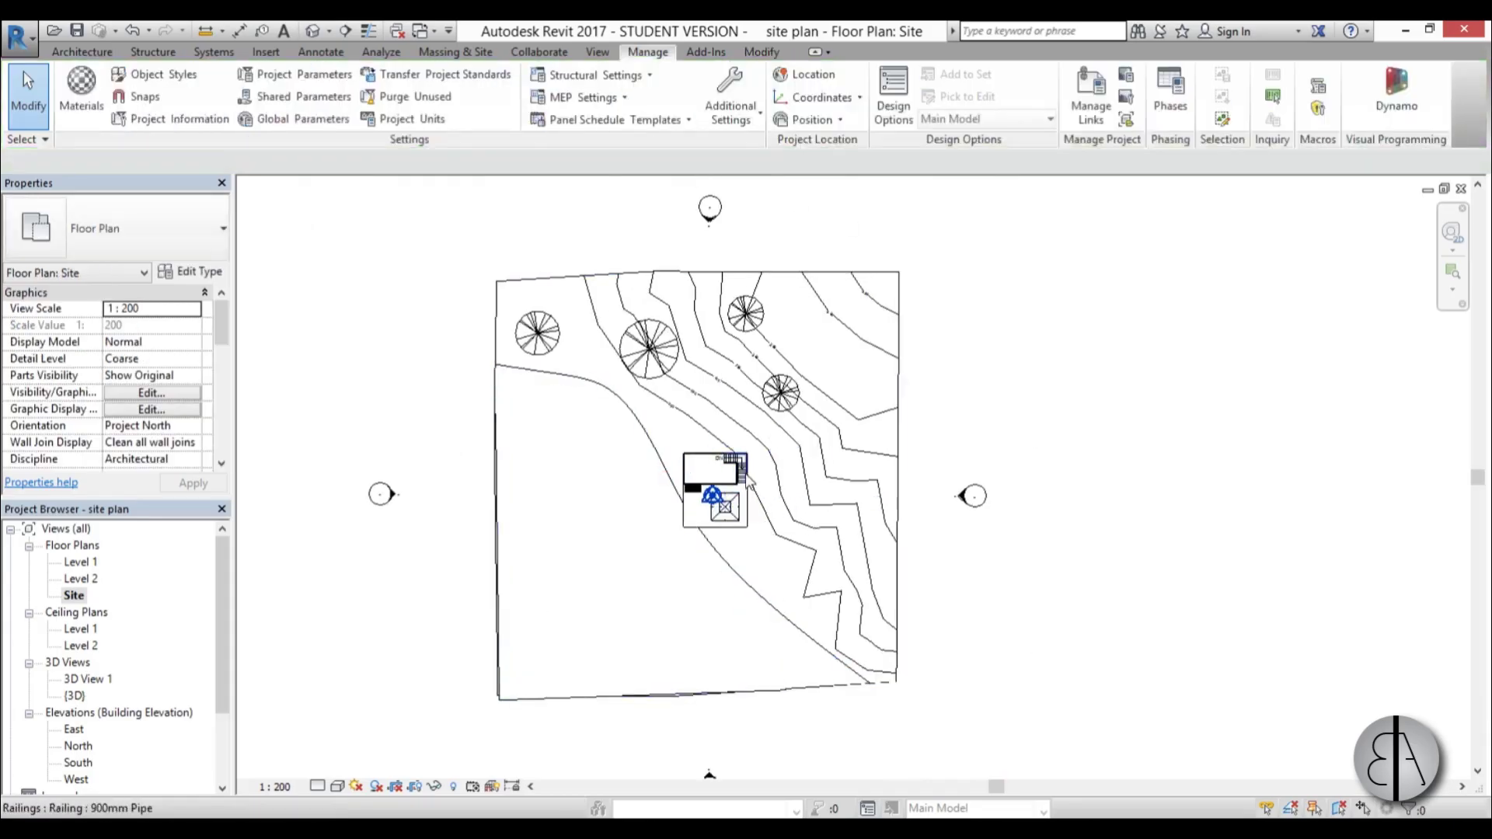
Change the site plan view's orientation to True North.
scroll(748, 482, "up", 2)
left_click_drag(217, 323, 219, 352)
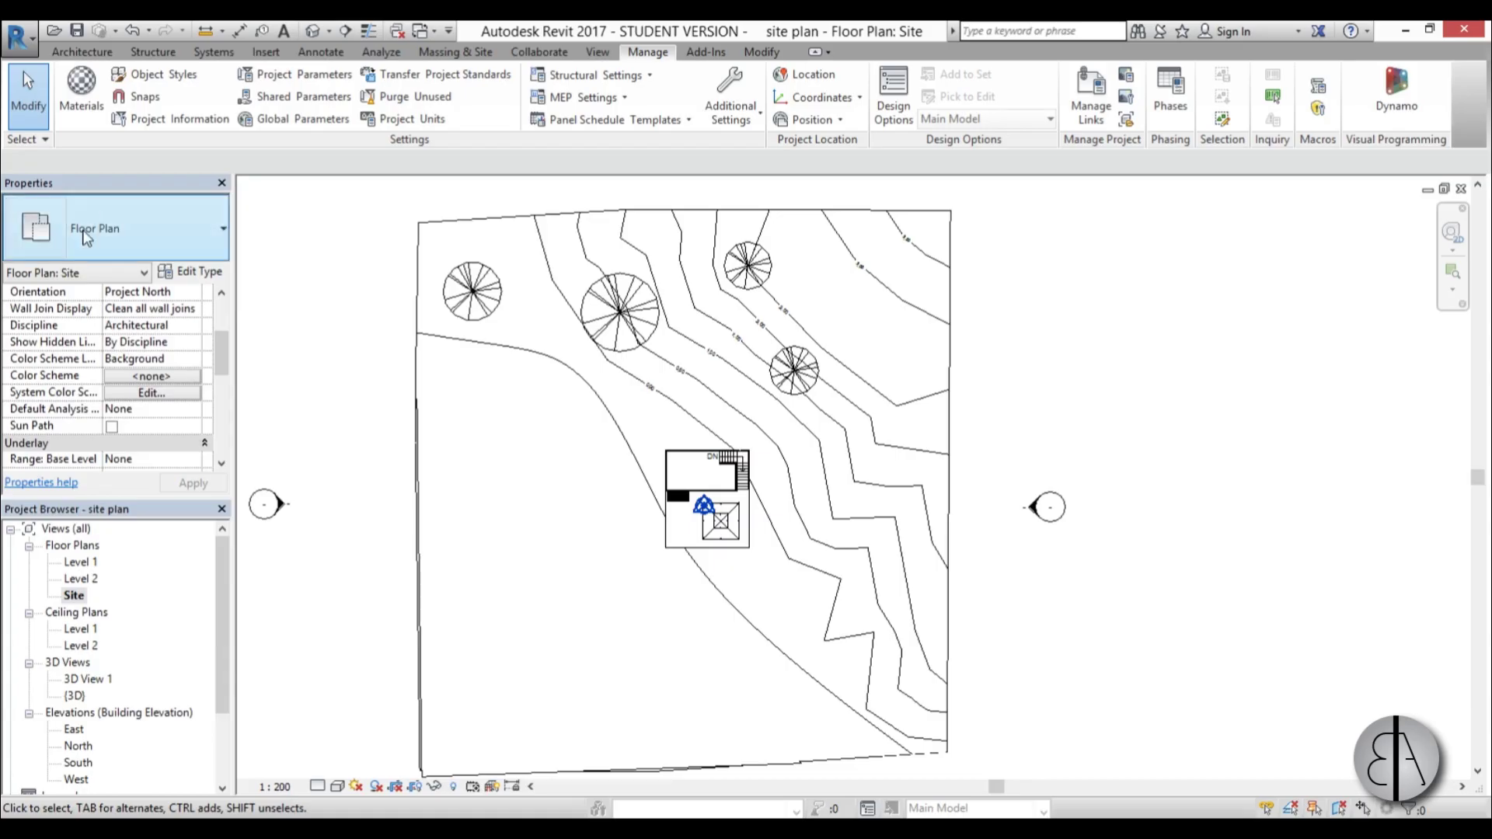
mouse_move(223, 359)
left_mouse_down()
mouse_move(221, 336)
mouse_move(194, 420)
mouse_move(193, 356)
left_mouse_up()
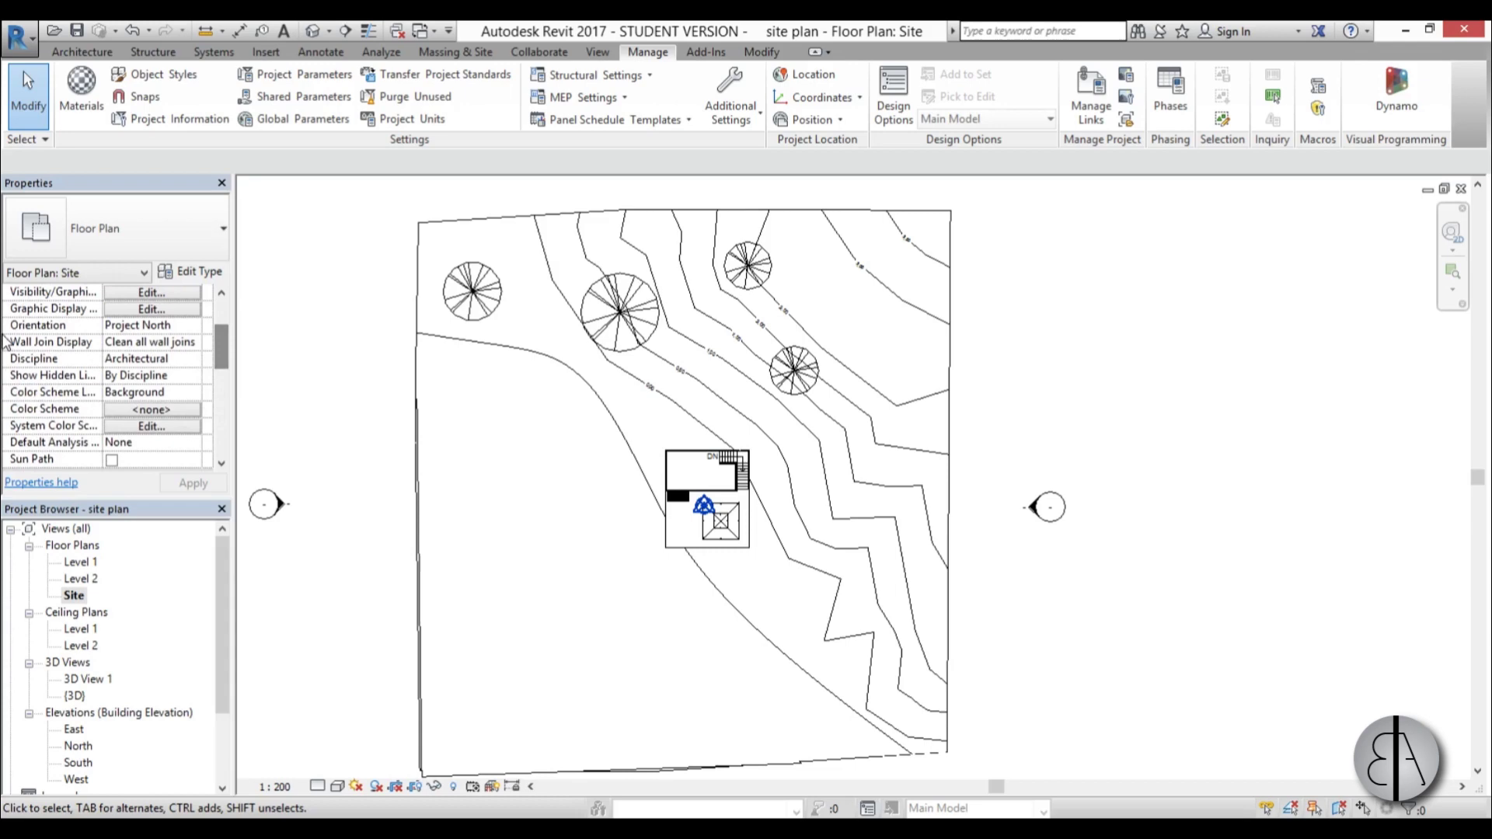
left_click(195, 331)
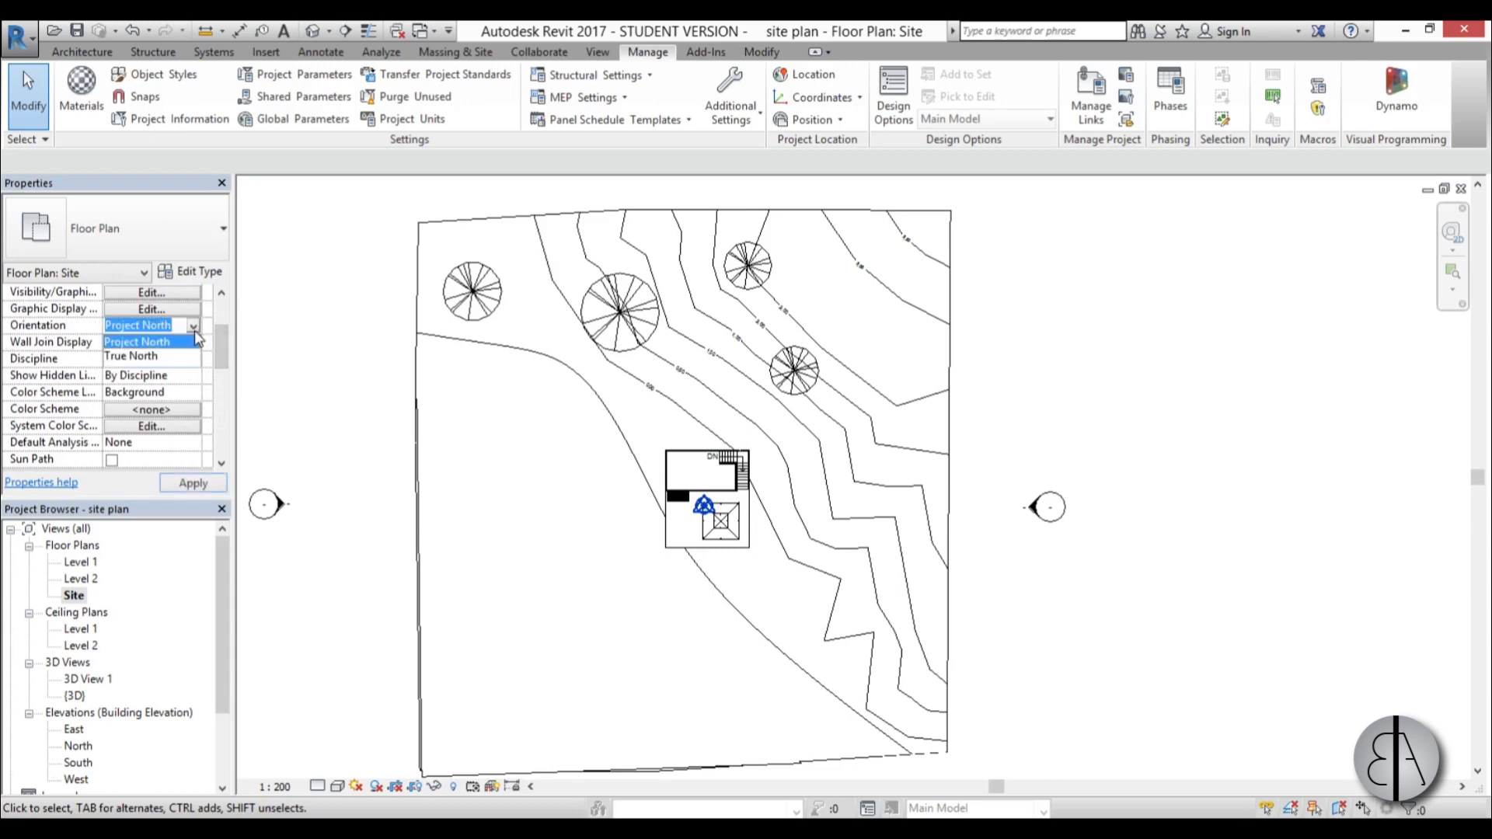
left_click(146, 357)
left_click(186, 483)
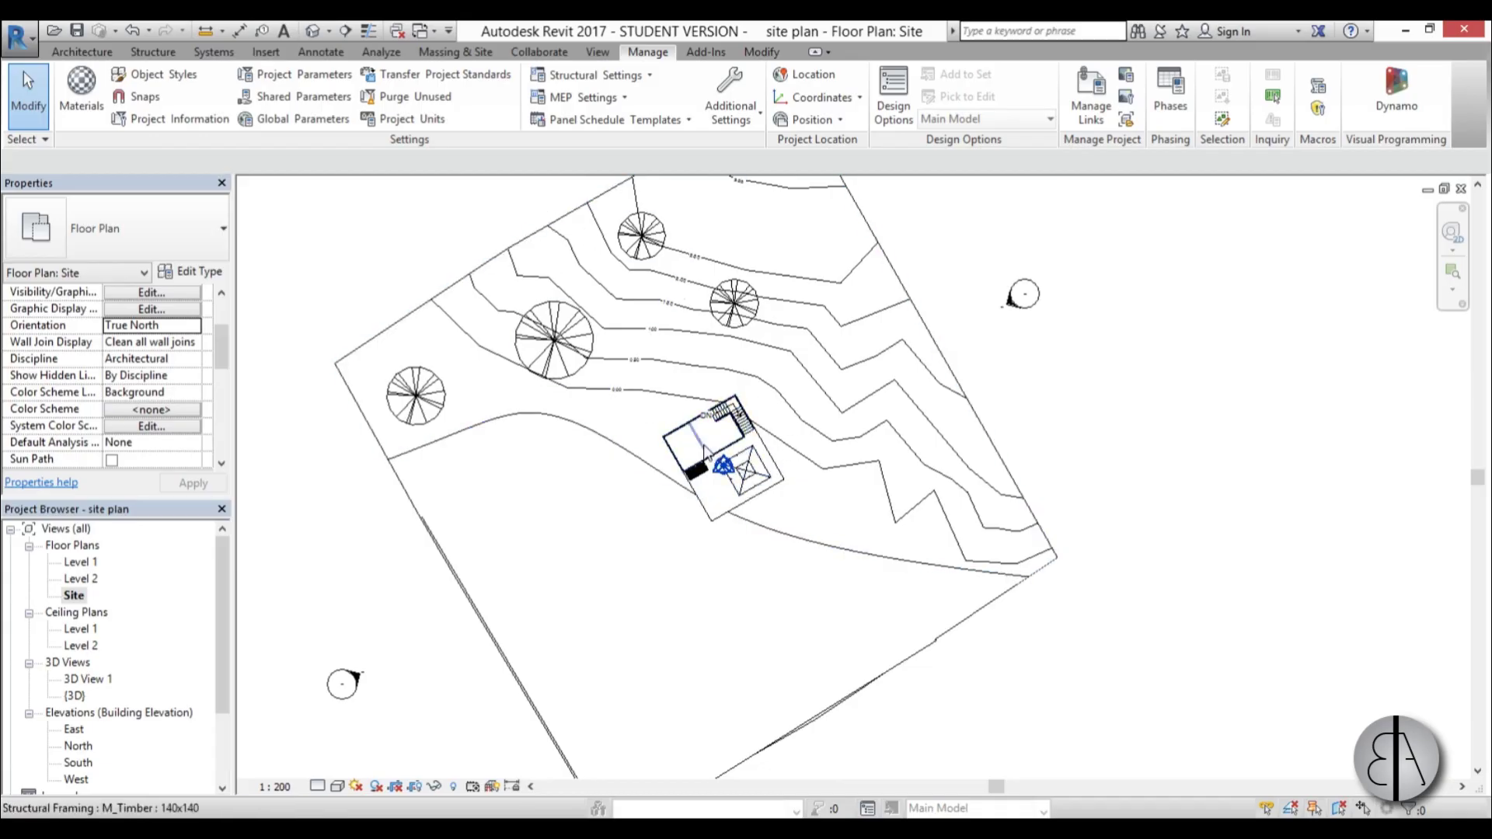
Turn on shadows in the site plan and inspect those cast by the building.
scroll(699, 466, "down", 3)
mouse_move(694, 522)
middle_mouse_down()
mouse_move(676, 603)
mouse_move(688, 522)
middle_mouse_up()
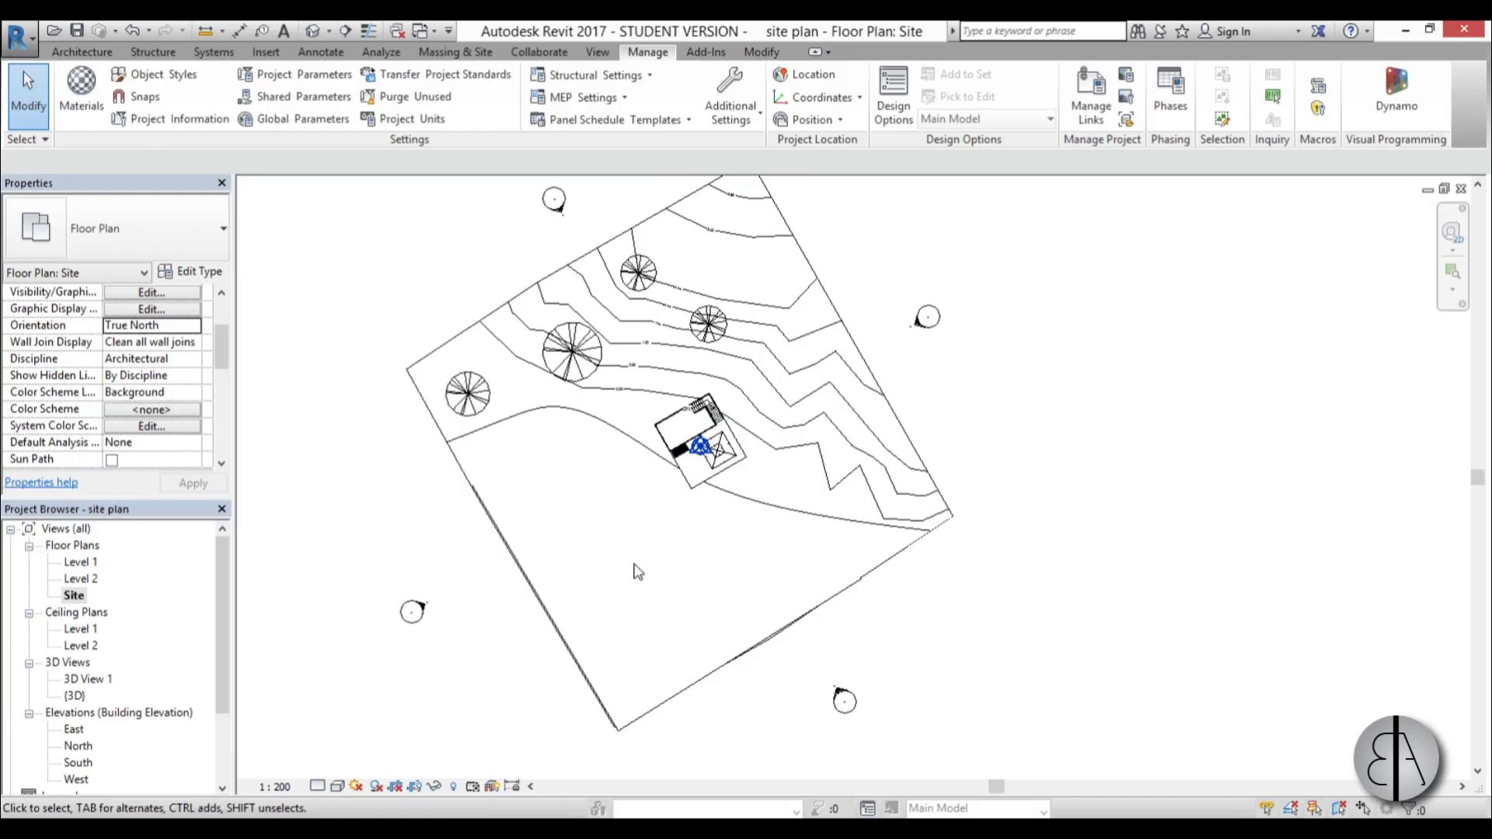
middle_click_drag(691, 582, 669, 625)
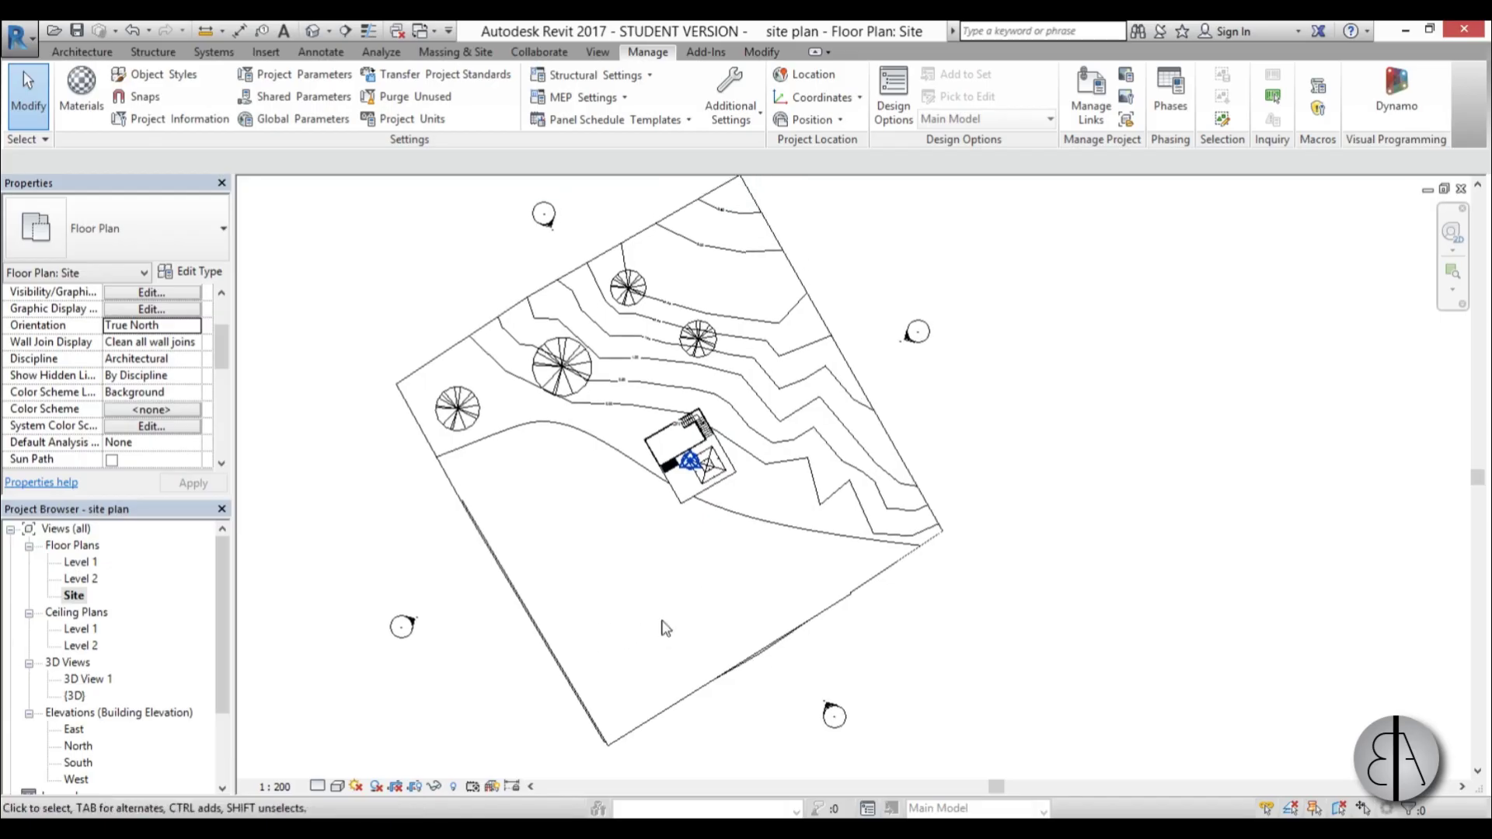
left_click(375, 787)
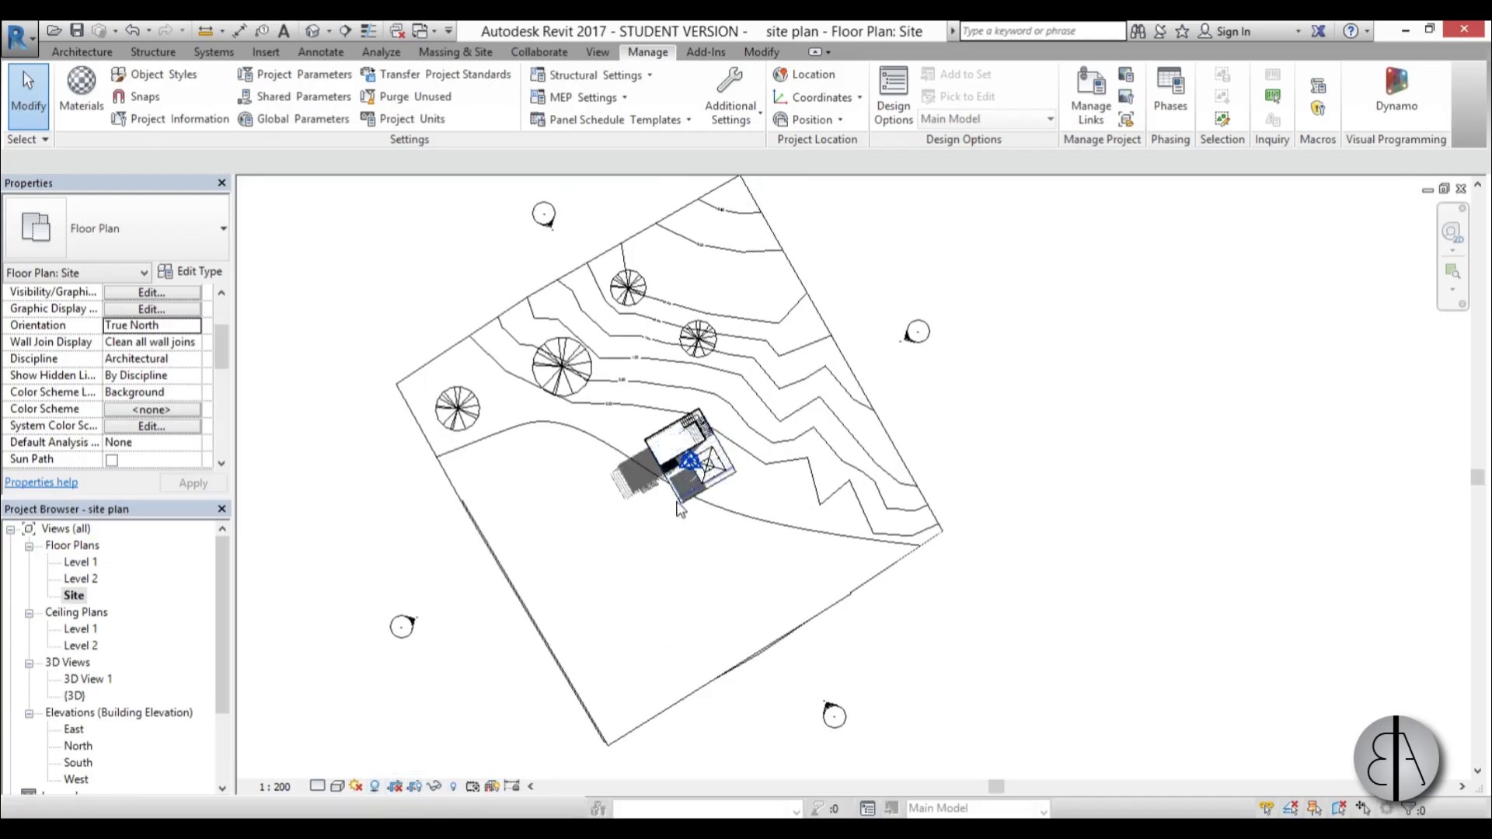
scroll(661, 478, "up", 5)
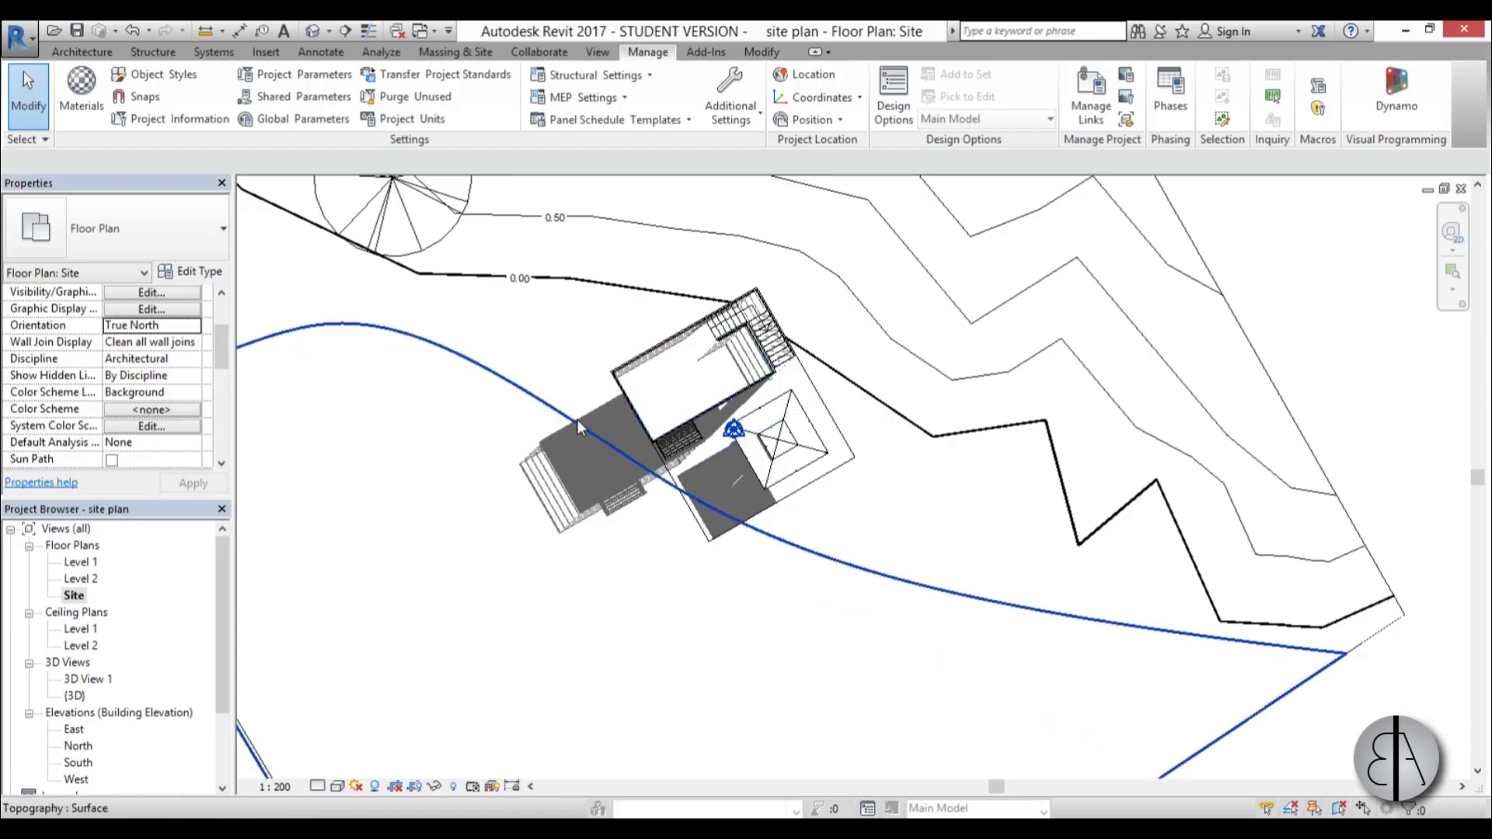
Examine the direction and extent of the building's shadows in relation to the whole site.
scroll(576, 418, "down", 3)
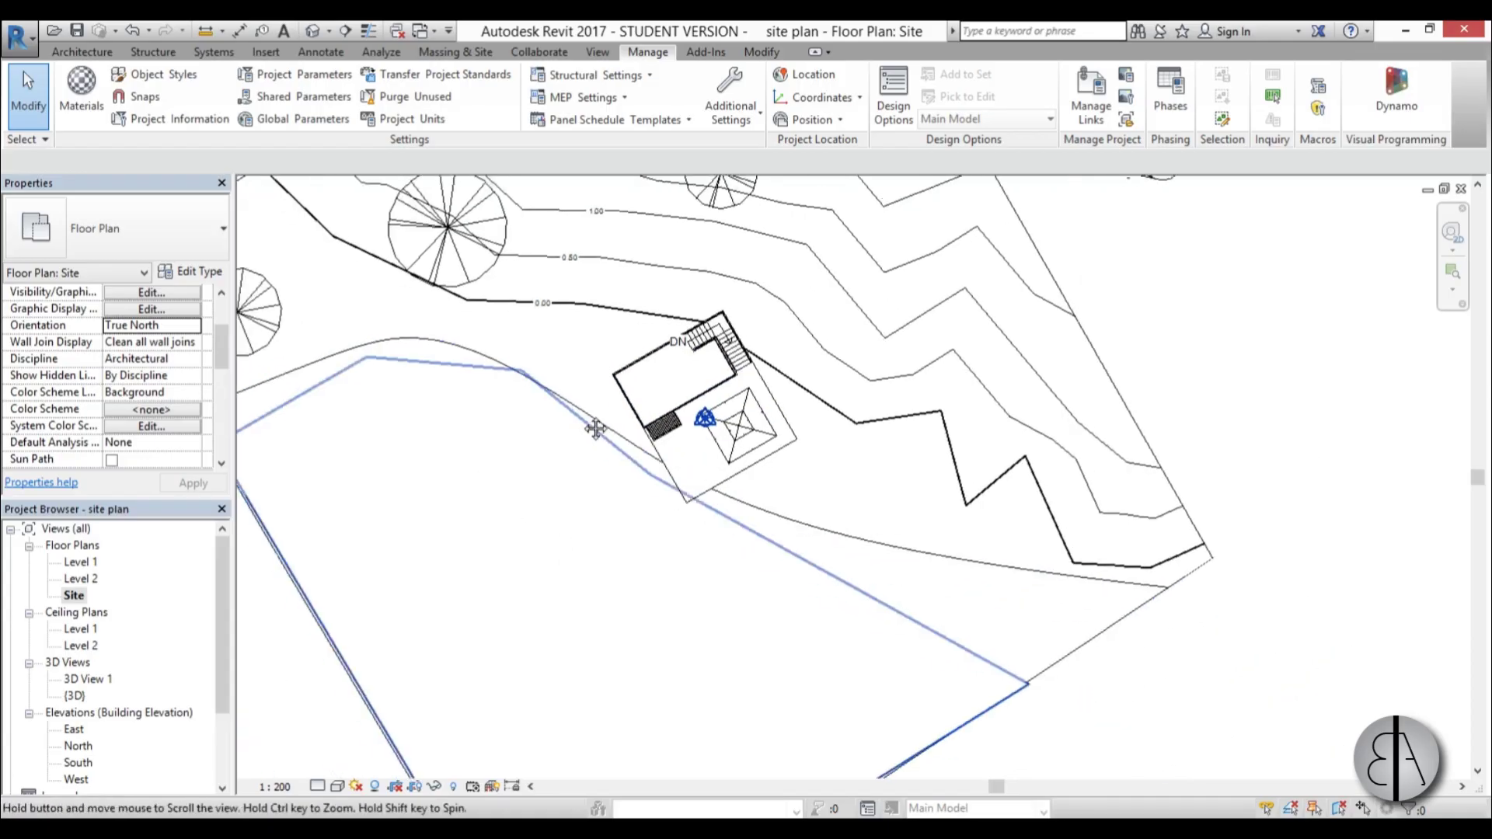
scroll(612, 403, "up", 2)
scroll(612, 403, "up", 1)
scroll(629, 366, "down", 2)
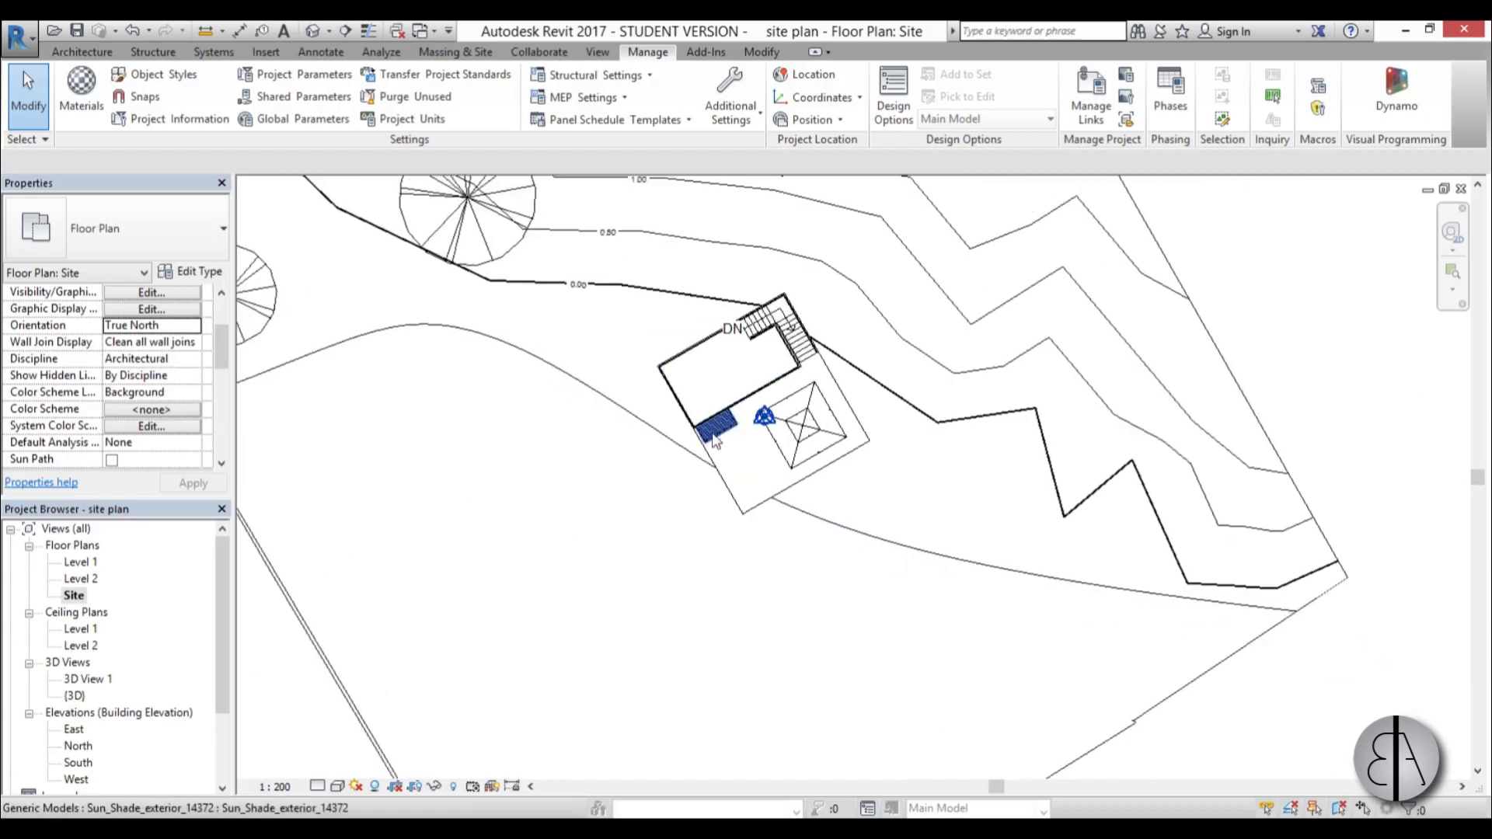
scroll(635, 349, "up", 2)
scroll(635, 353, "down", 2)
scroll(631, 404, "up", 1)
scroll(626, 459, "down", 1)
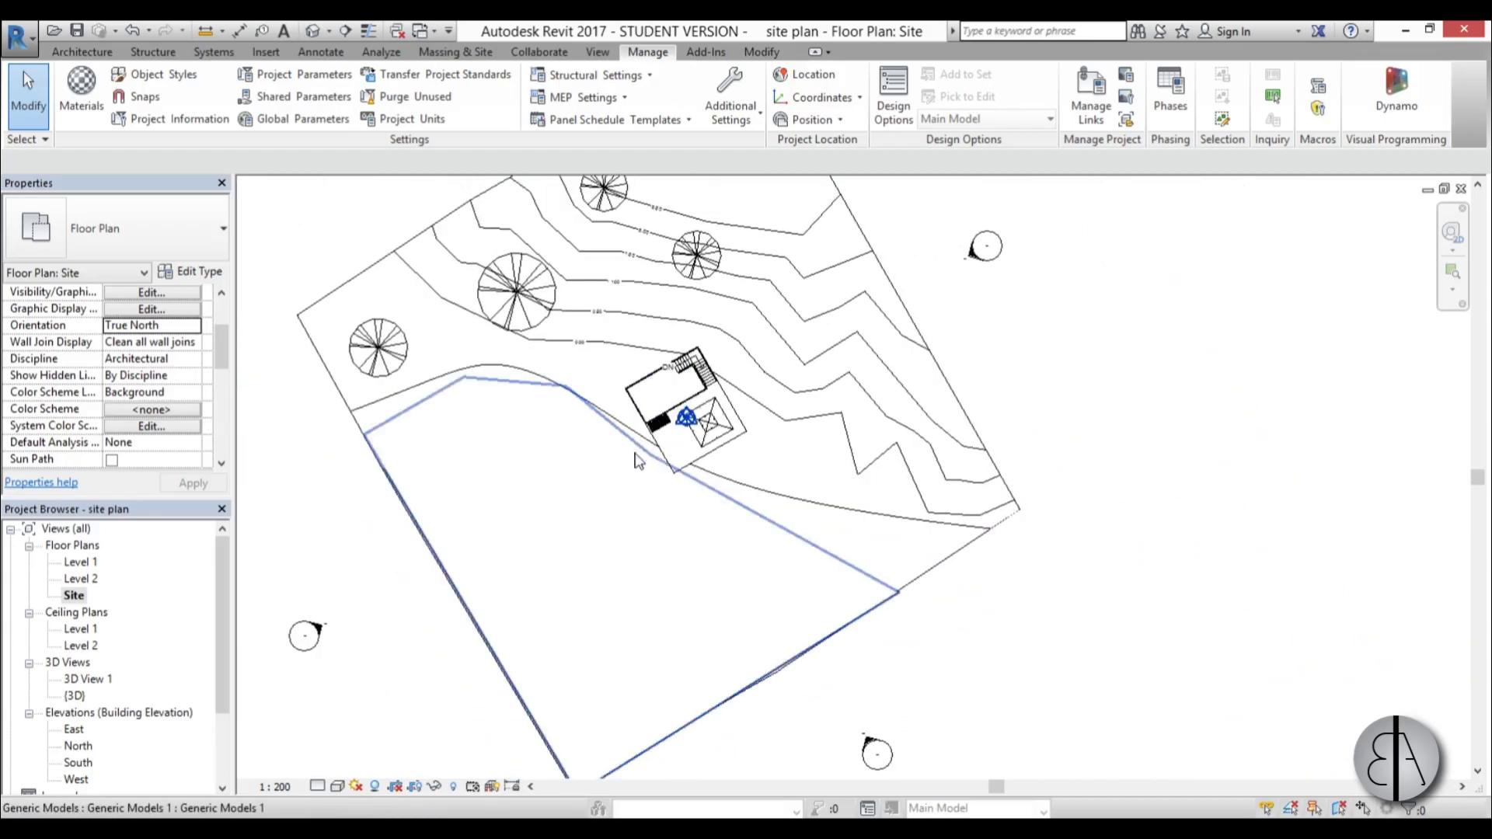
scroll(622, 509, "up", 1)
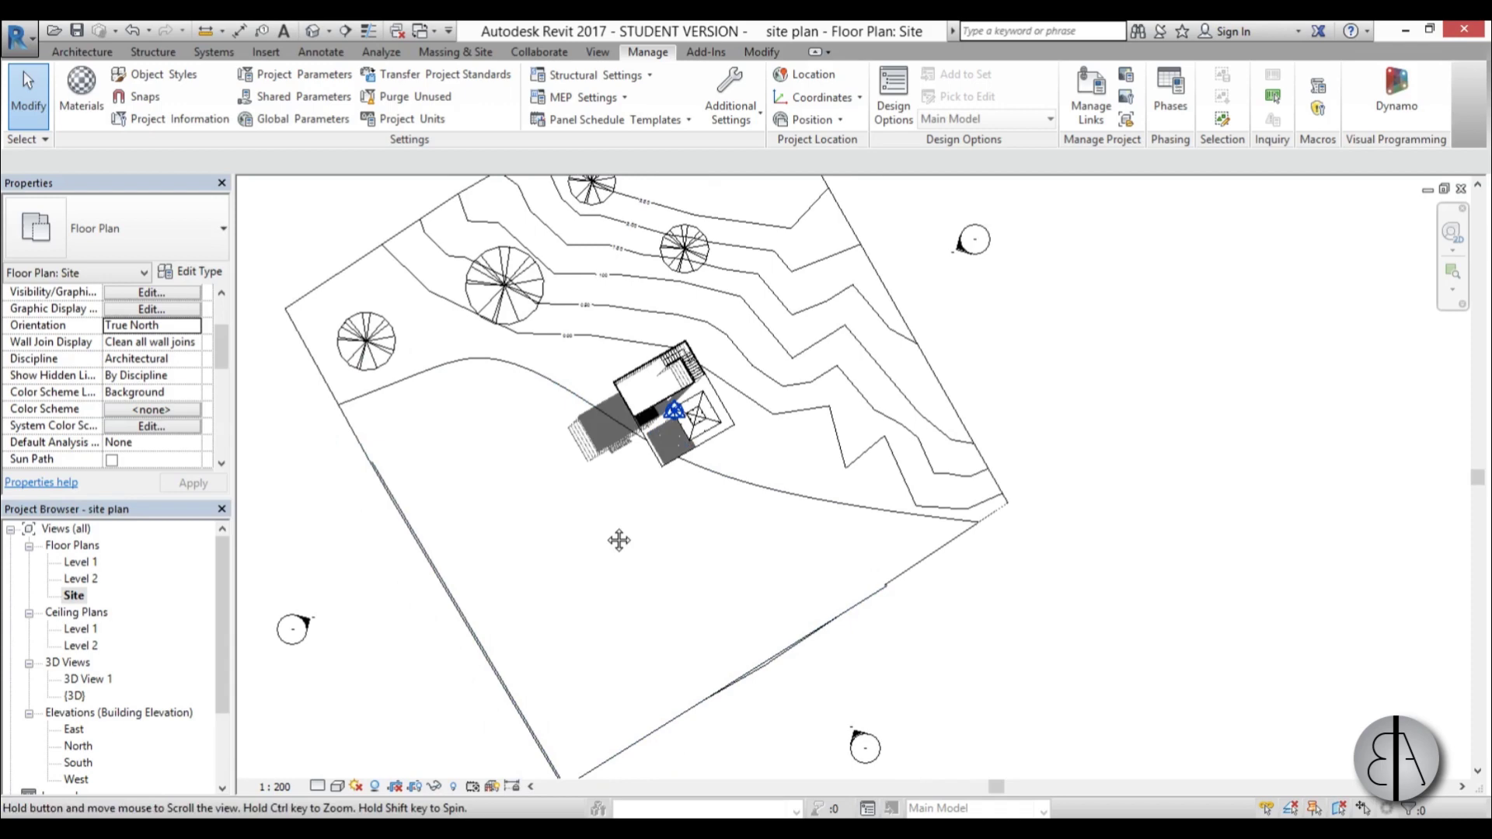
middle_click_drag(614, 535, 620, 491)
scroll(619, 491, "down", 1)
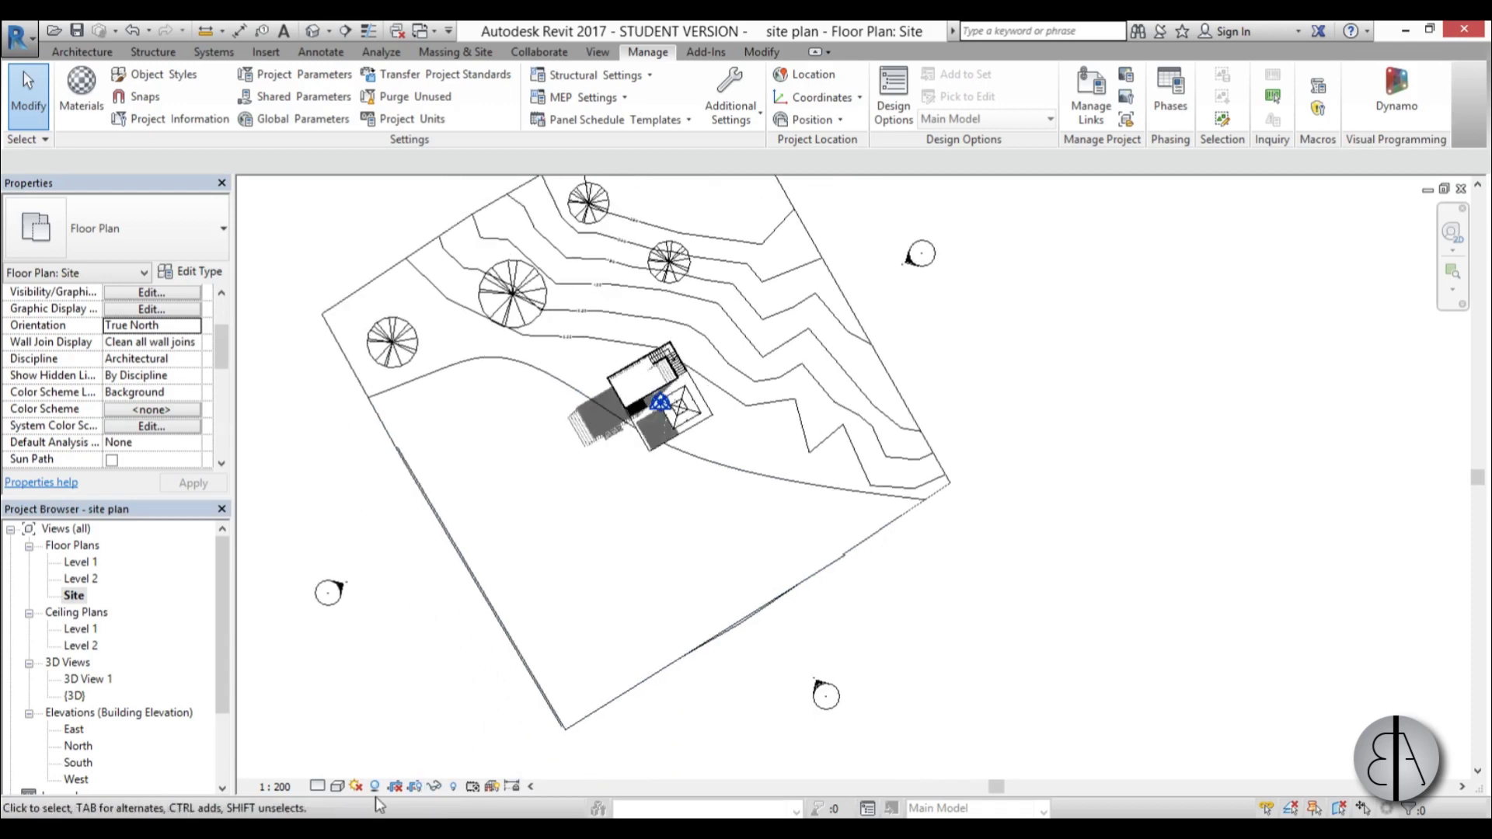
Switch the site plan's sun settings to a Still solar study and check the project location it uses.
left_click(357, 786)
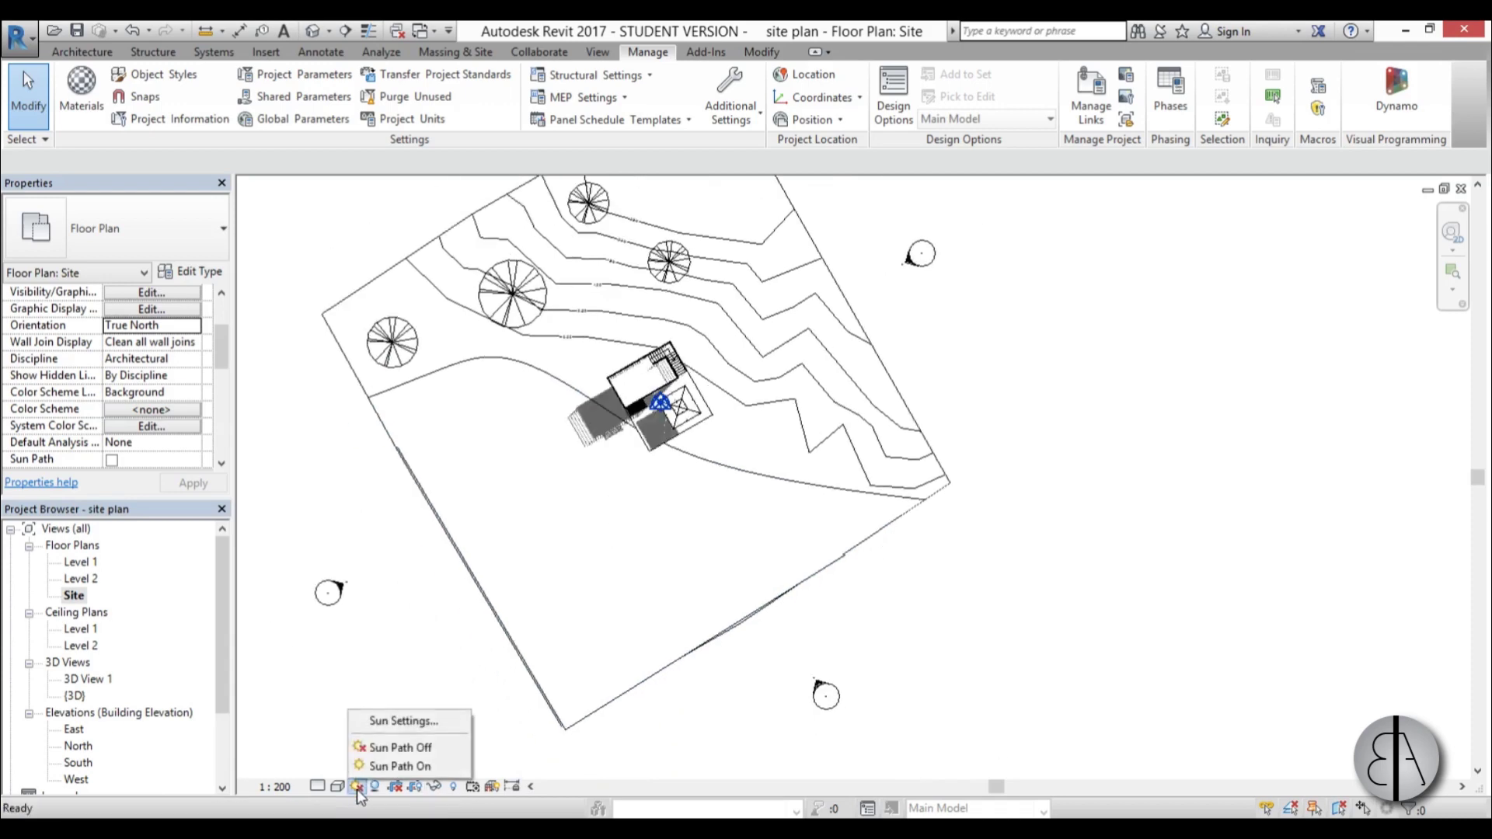
left_click(380, 722)
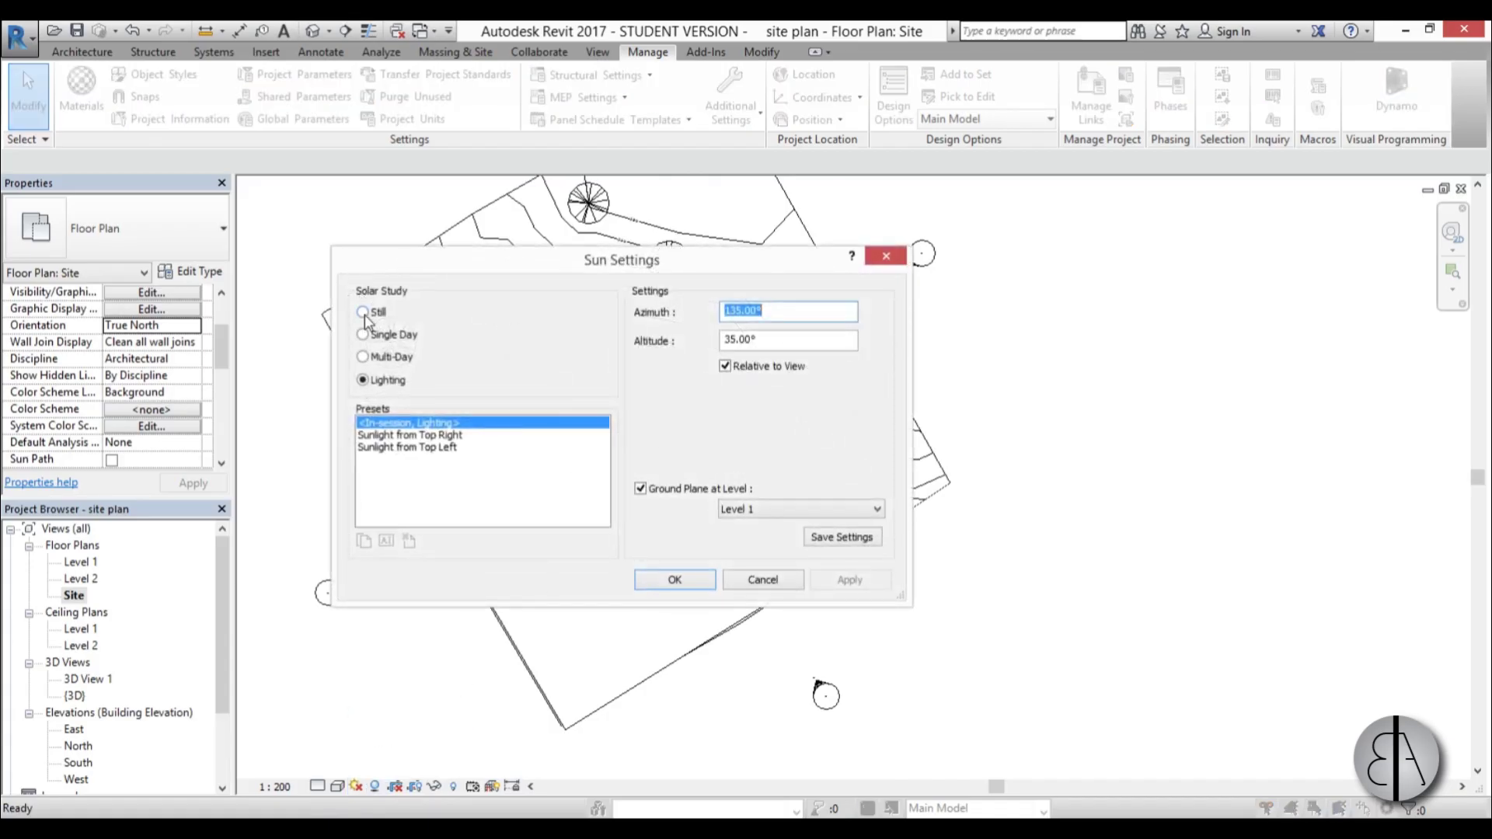
left_click(363, 313)
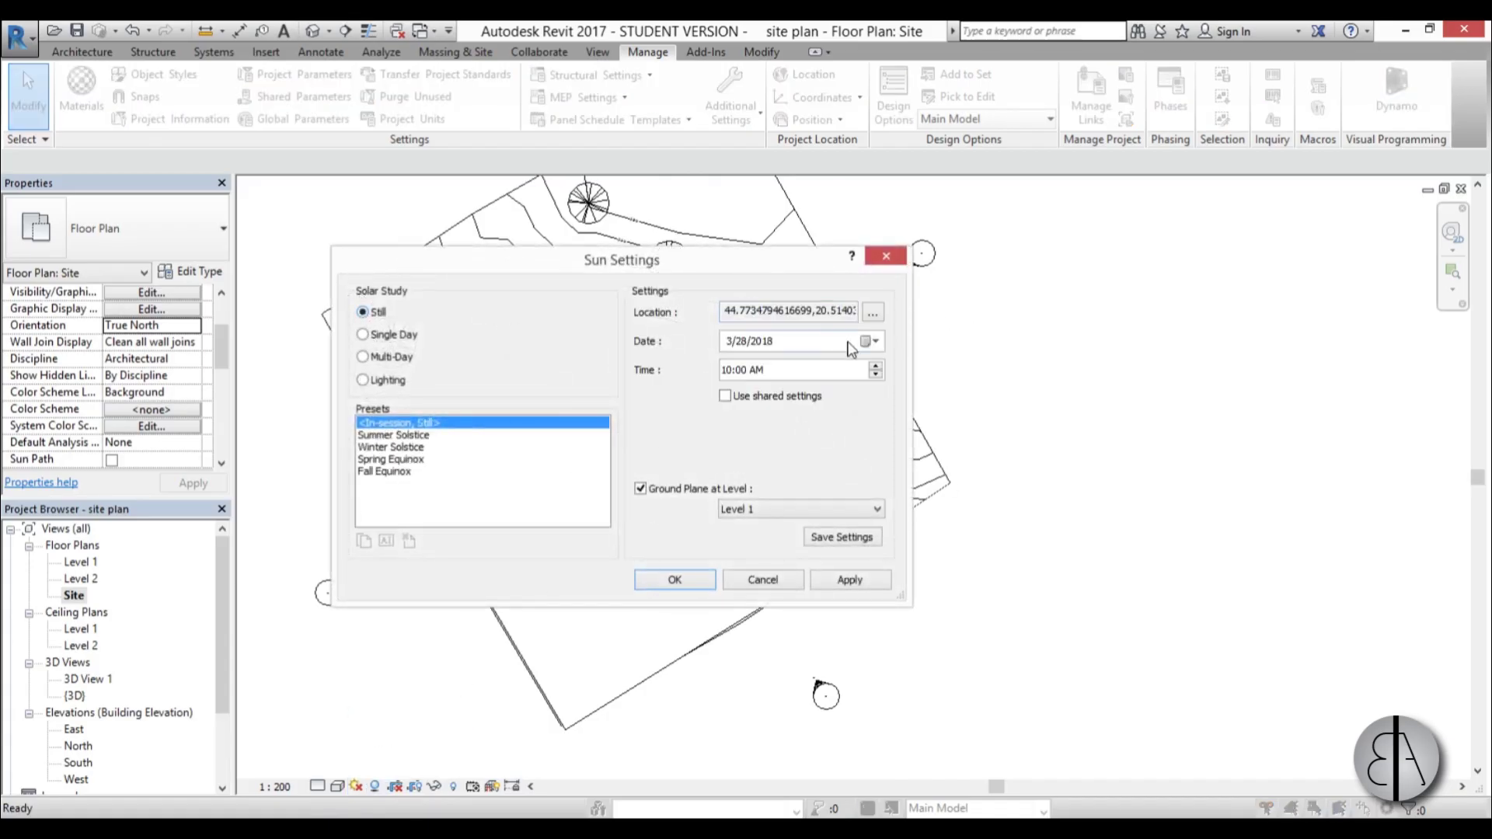
left_click(873, 313)
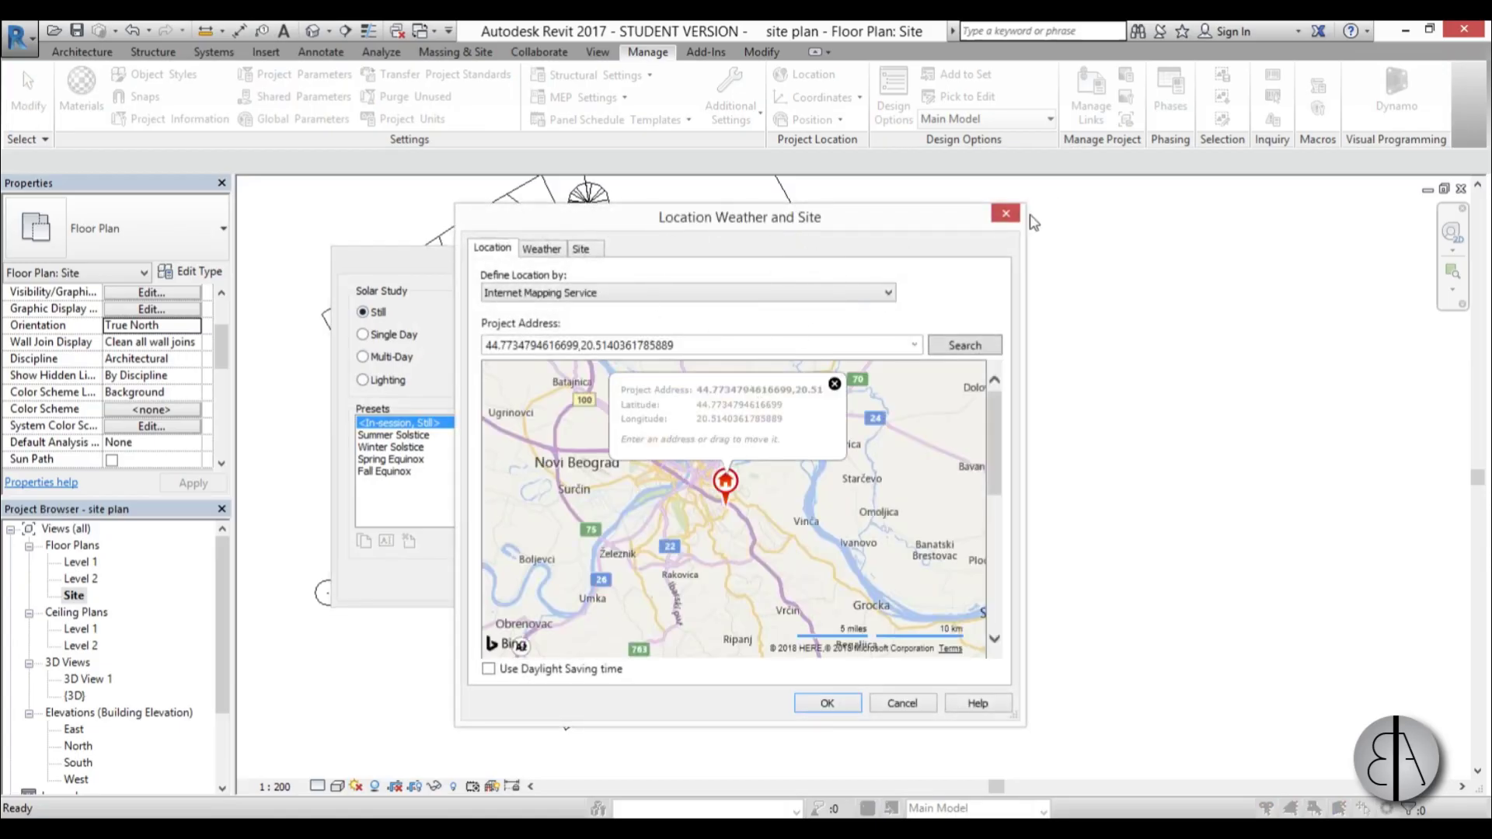
left_click(1005, 214)
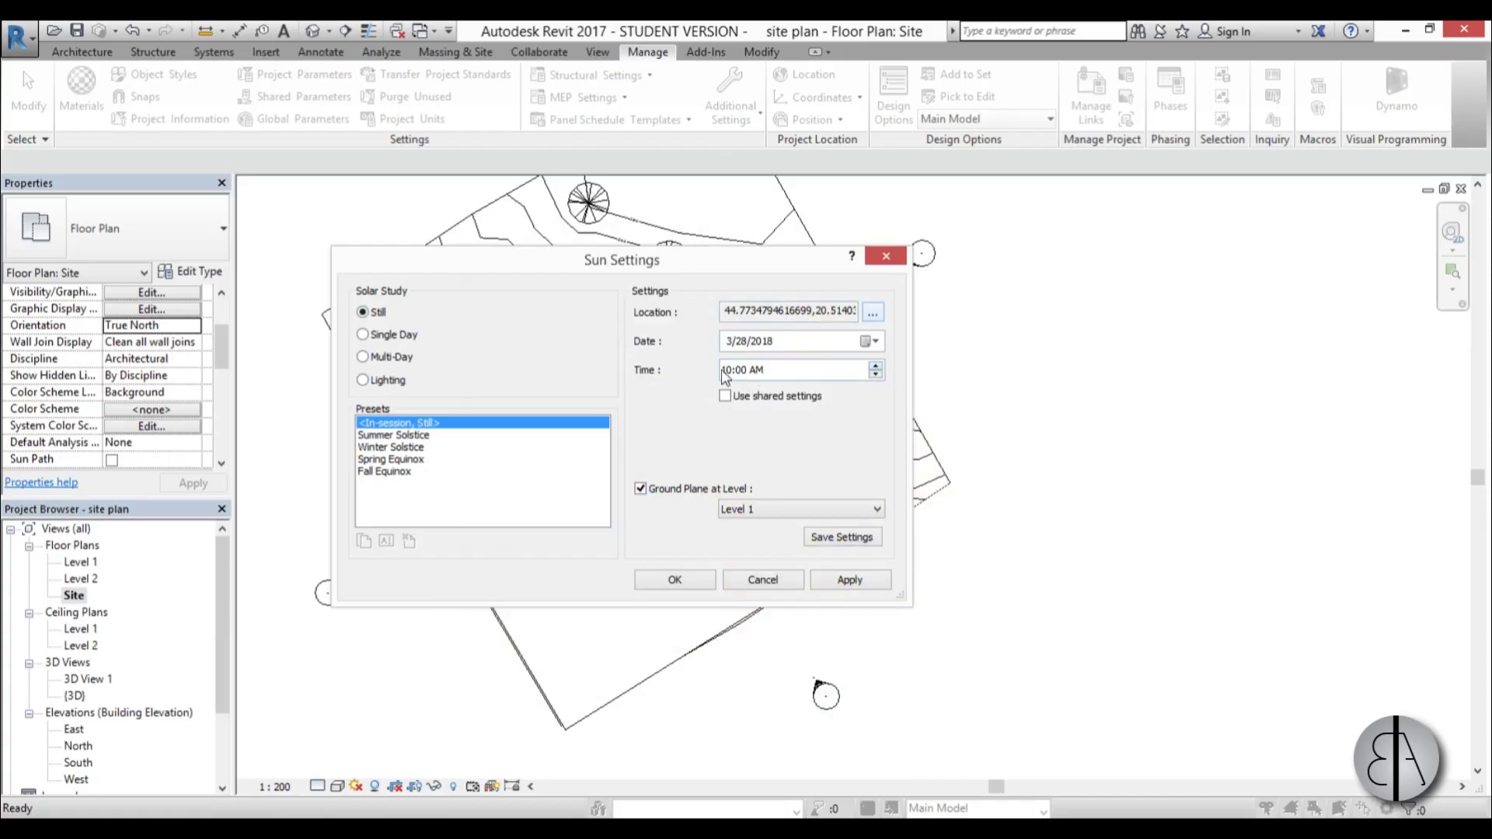
Apply the Still sun settings, disable the Sun and Shadow Settings Updater, and inspect the recalculated shadows around the building.
left_click(847, 583)
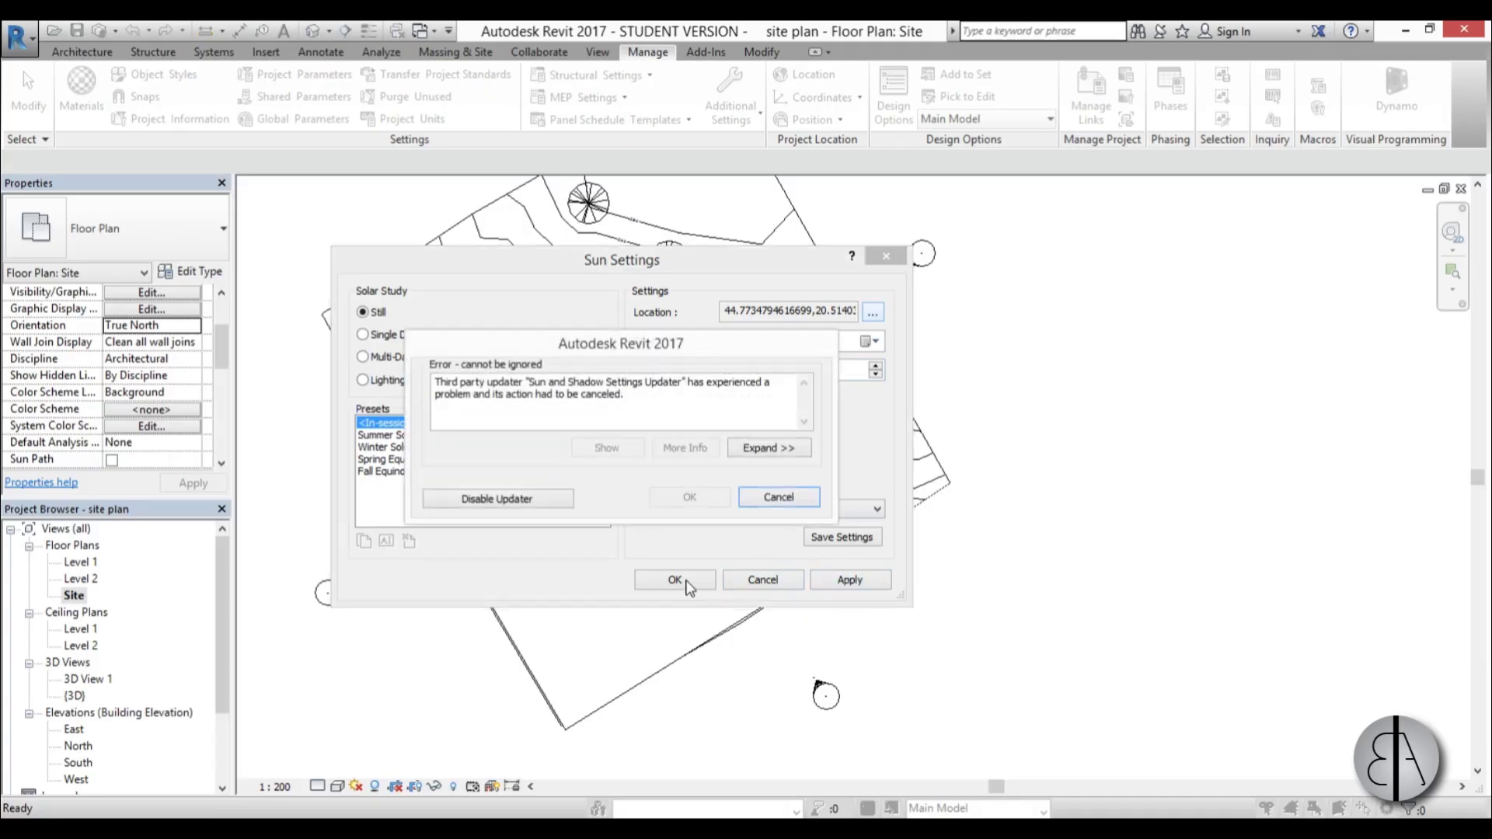
left_click(477, 501)
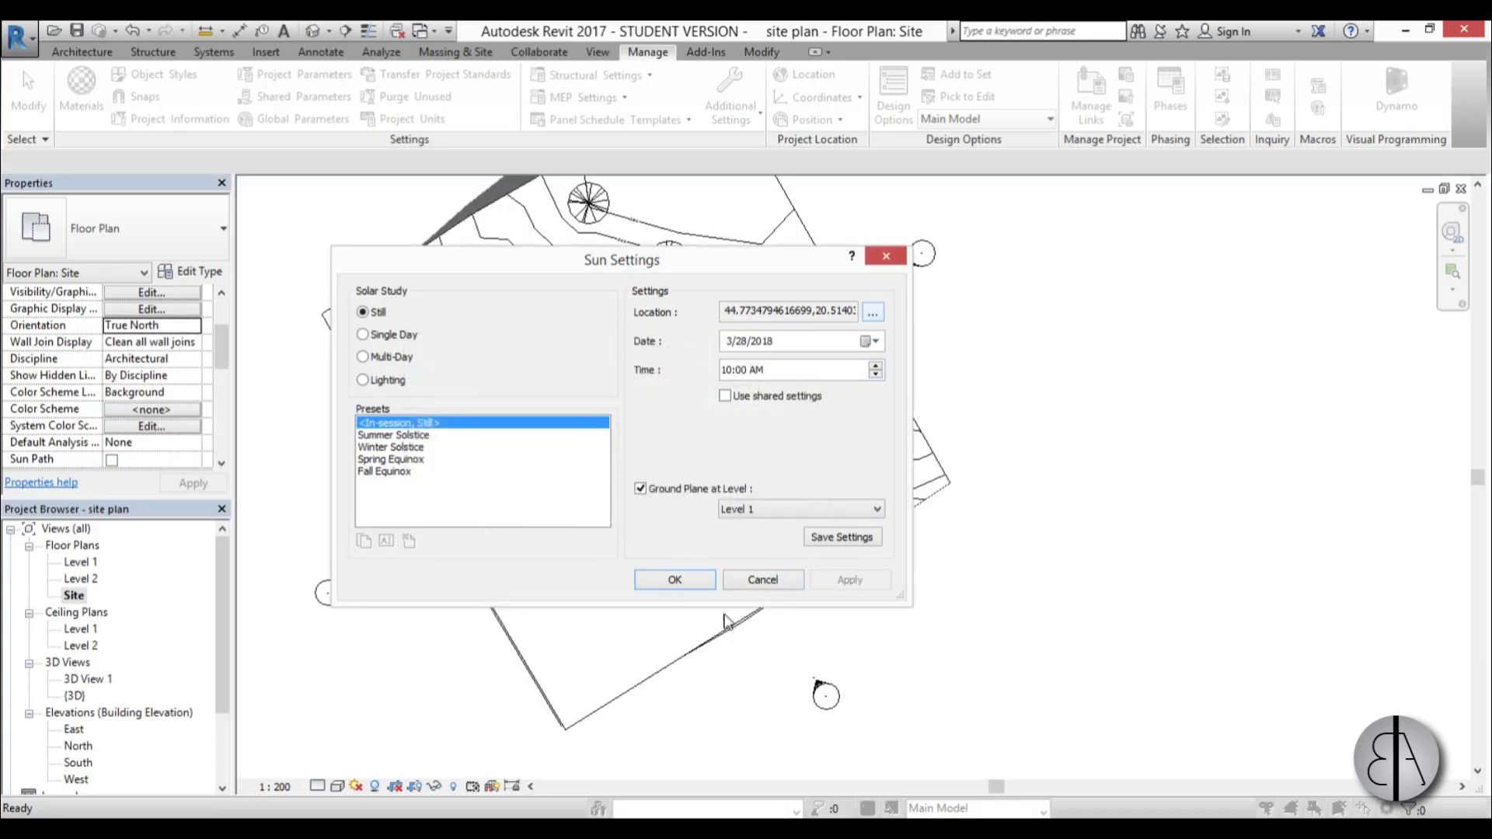
left_click(676, 579)
scroll(760, 589, "up", 4)
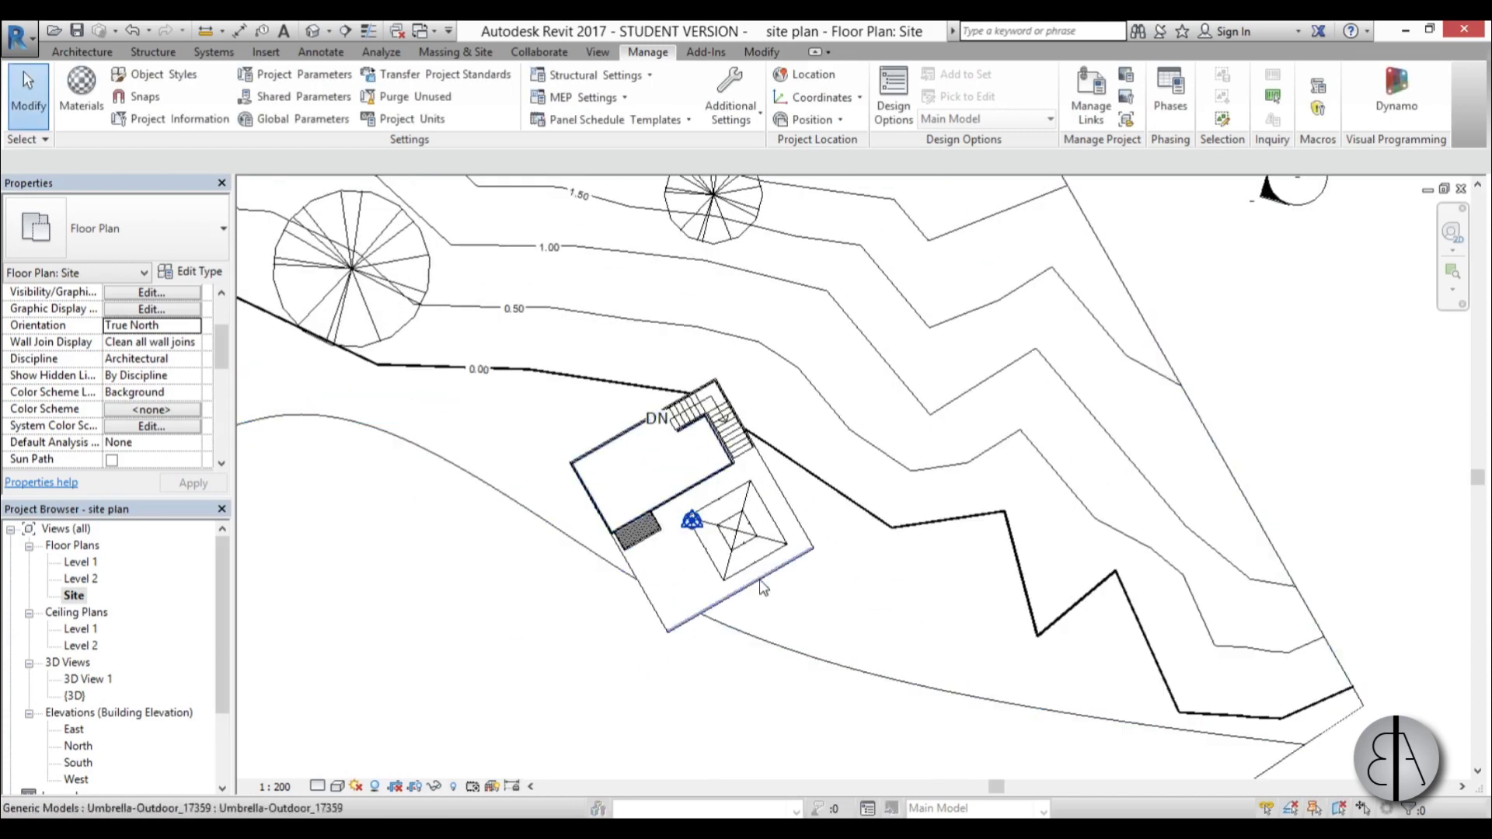
scroll(594, 478, "up", 2)
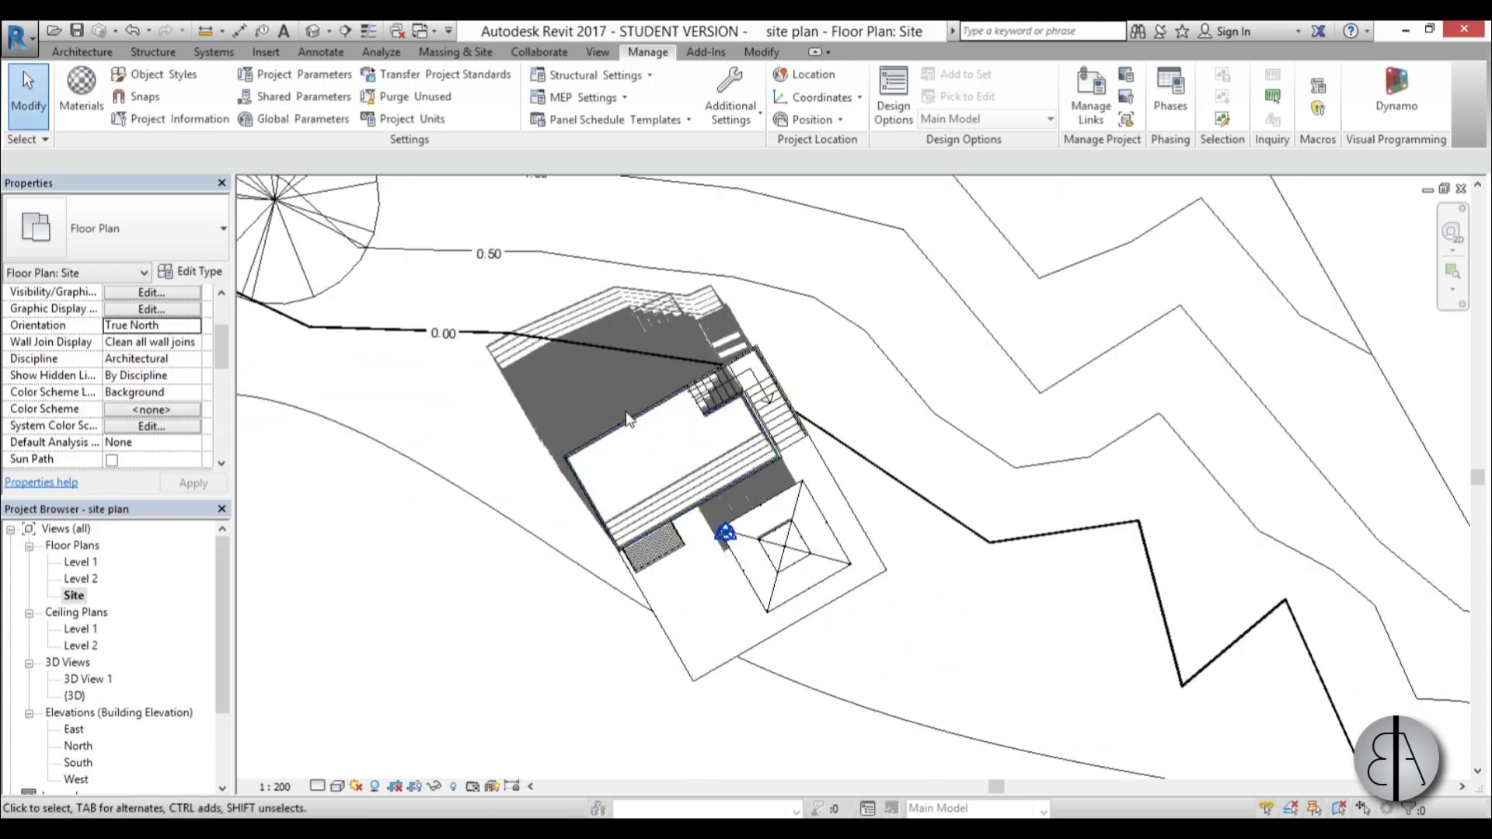
scroll(738, 602, "down", 5)
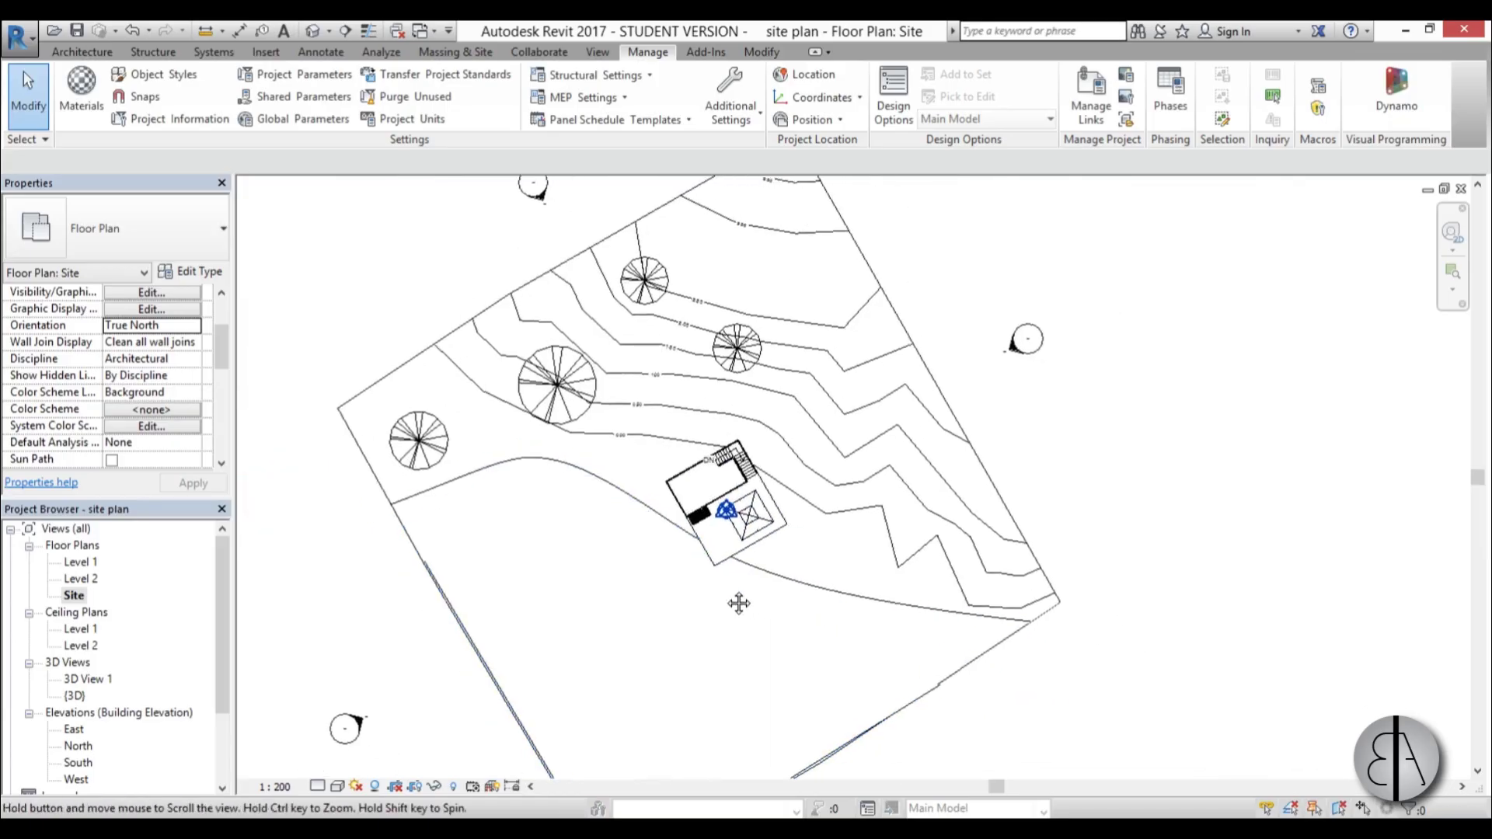
middle_click_drag(739, 603, 722, 596)
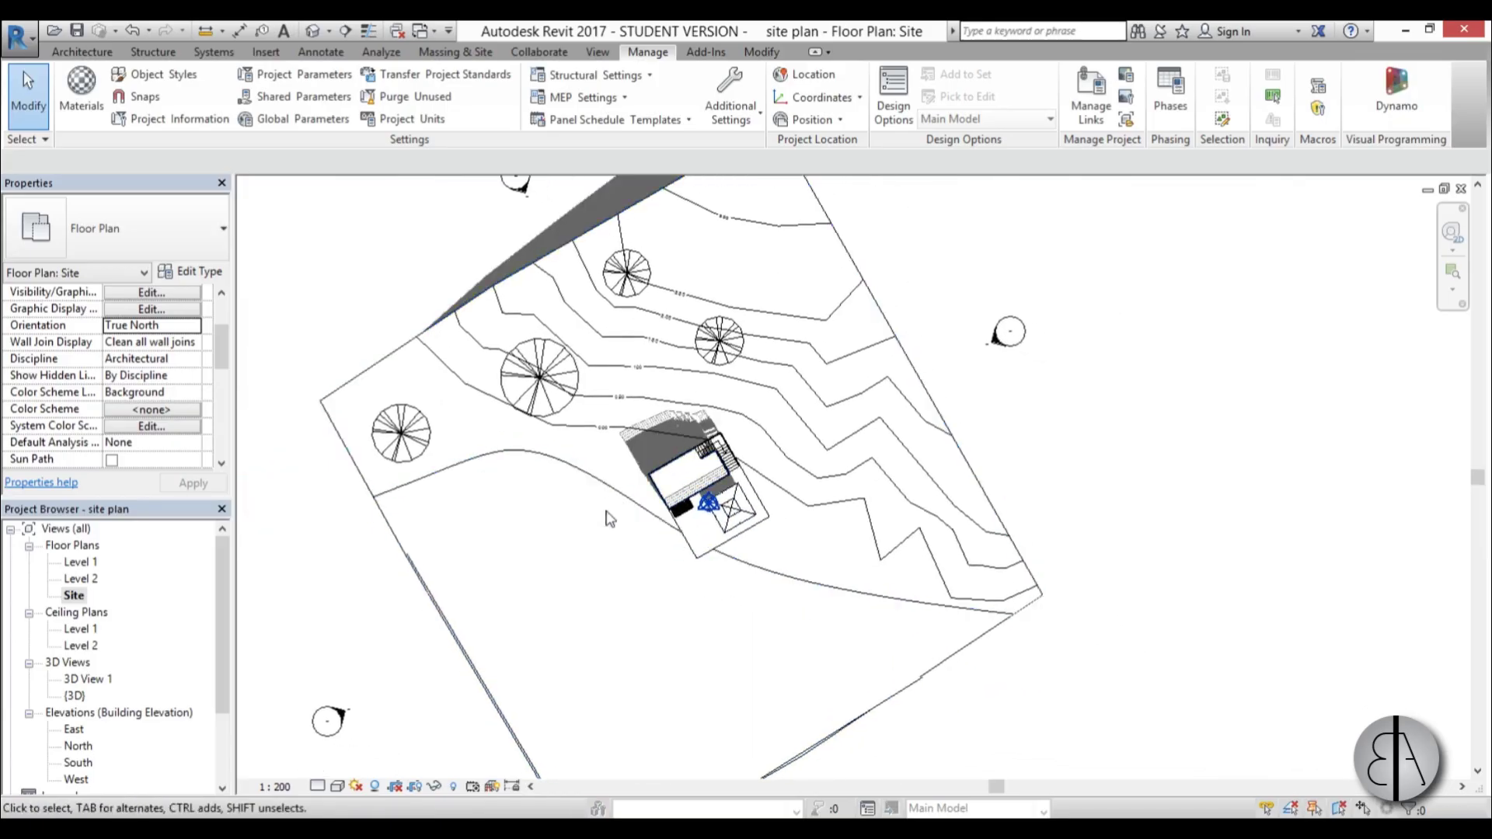
middle_click_drag(618, 654, 622, 626)
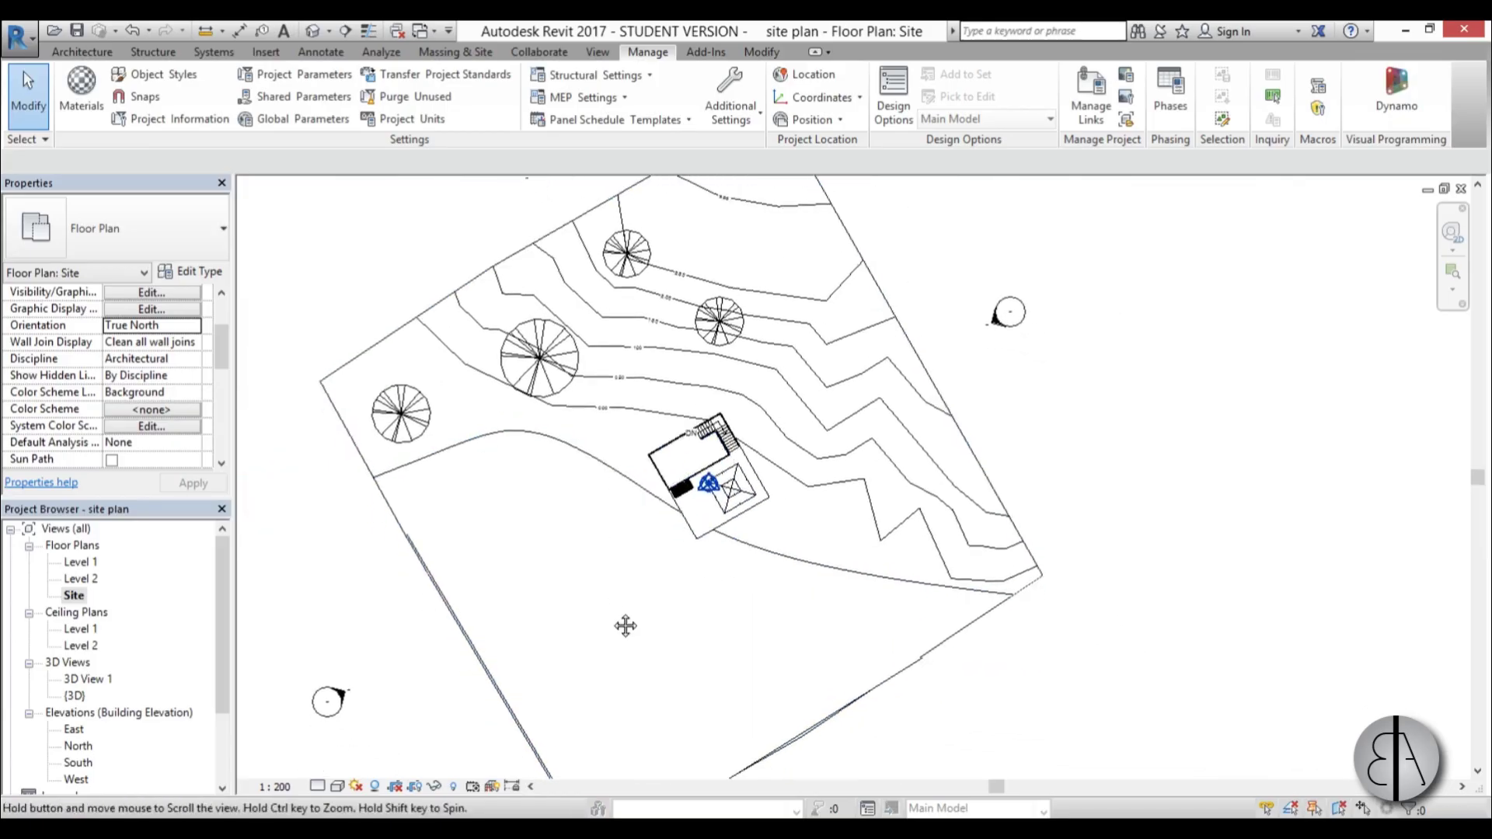
Lighten the site plan's shadows by setting the shadow intensity to 29 in the graphic display options.
left_click(335, 785)
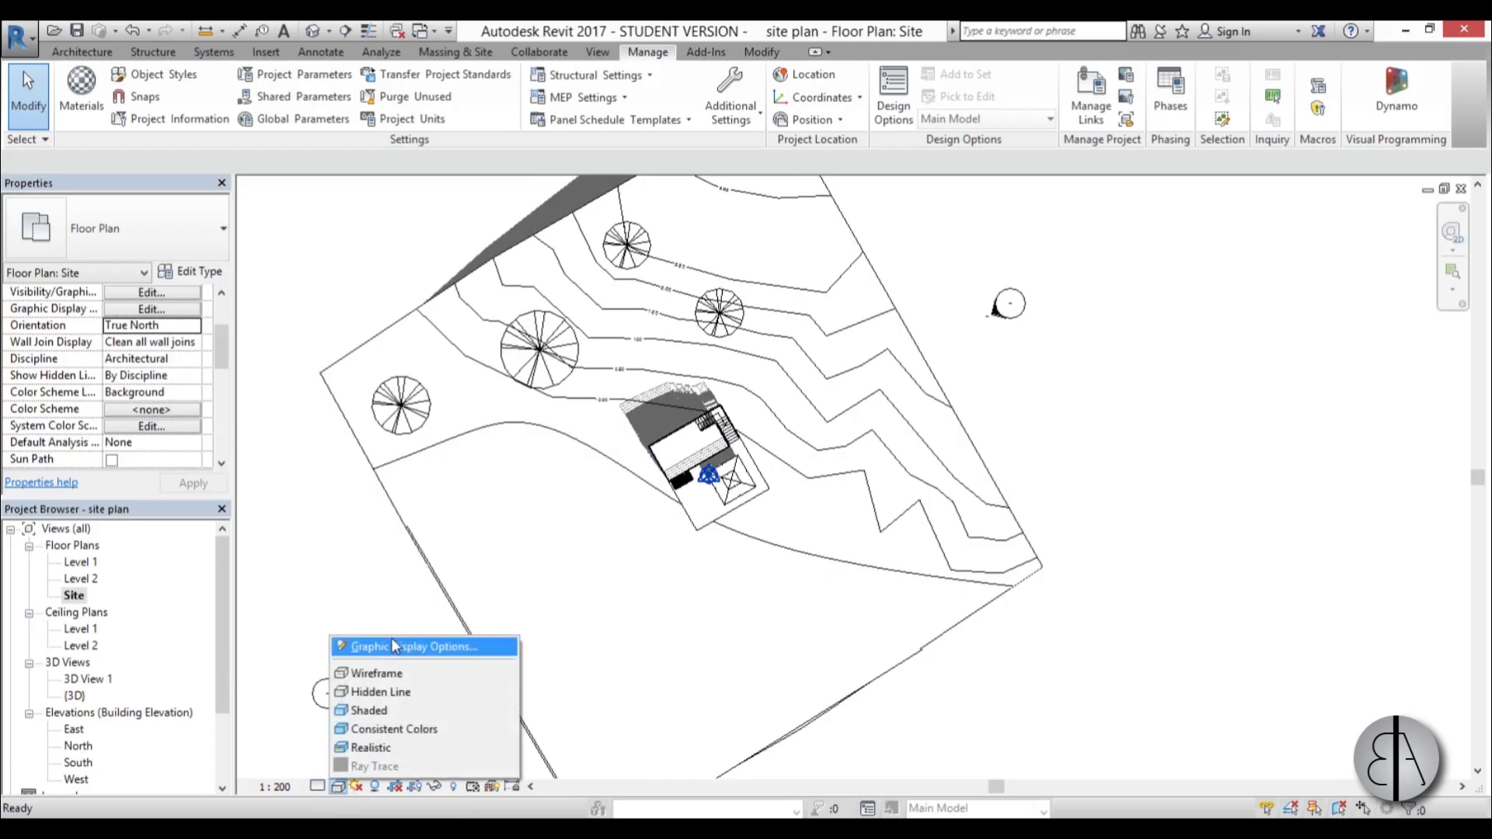
left_click(378, 652)
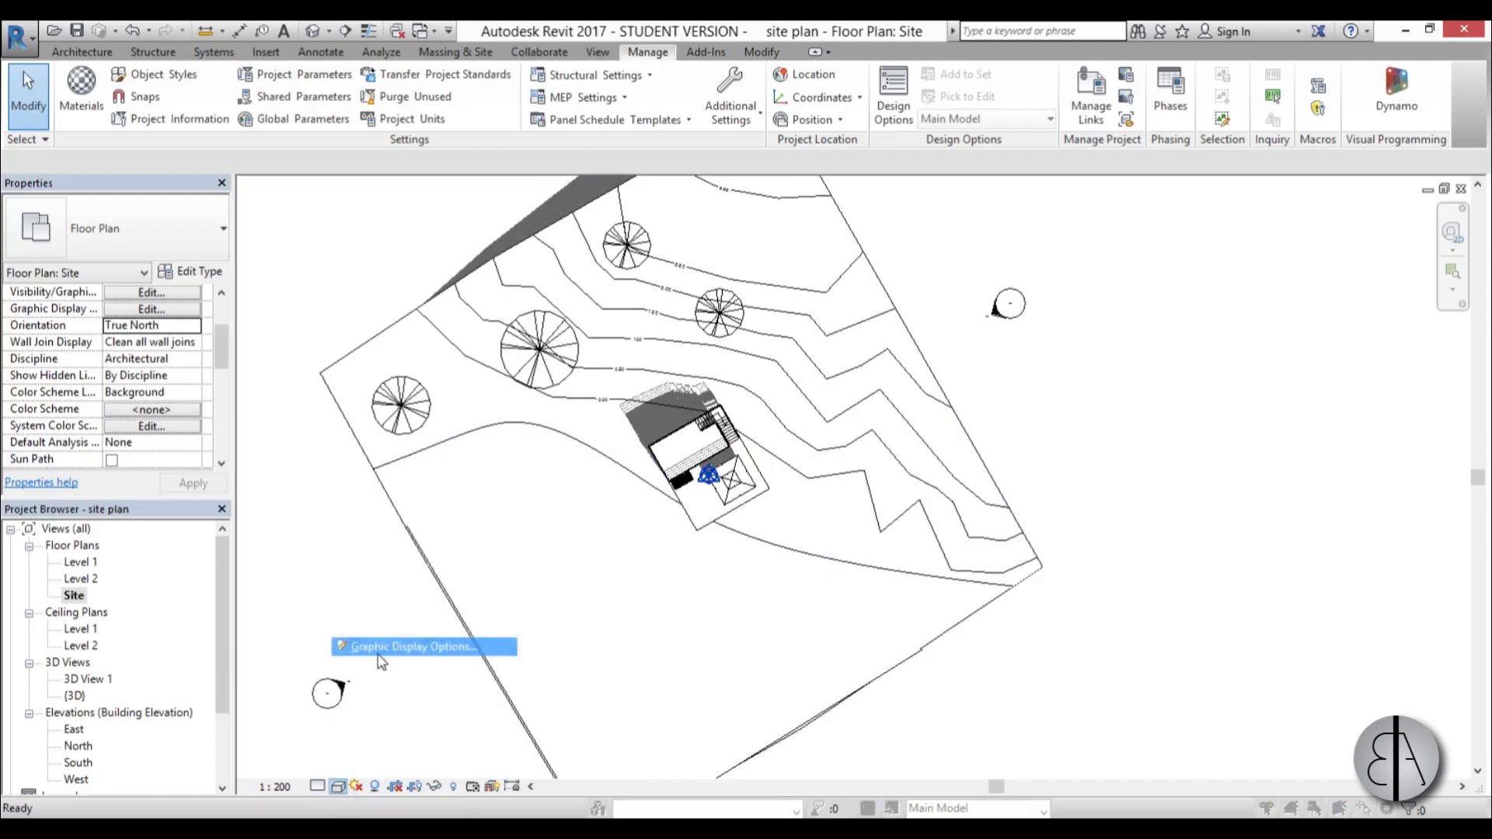
left_click(351, 334)
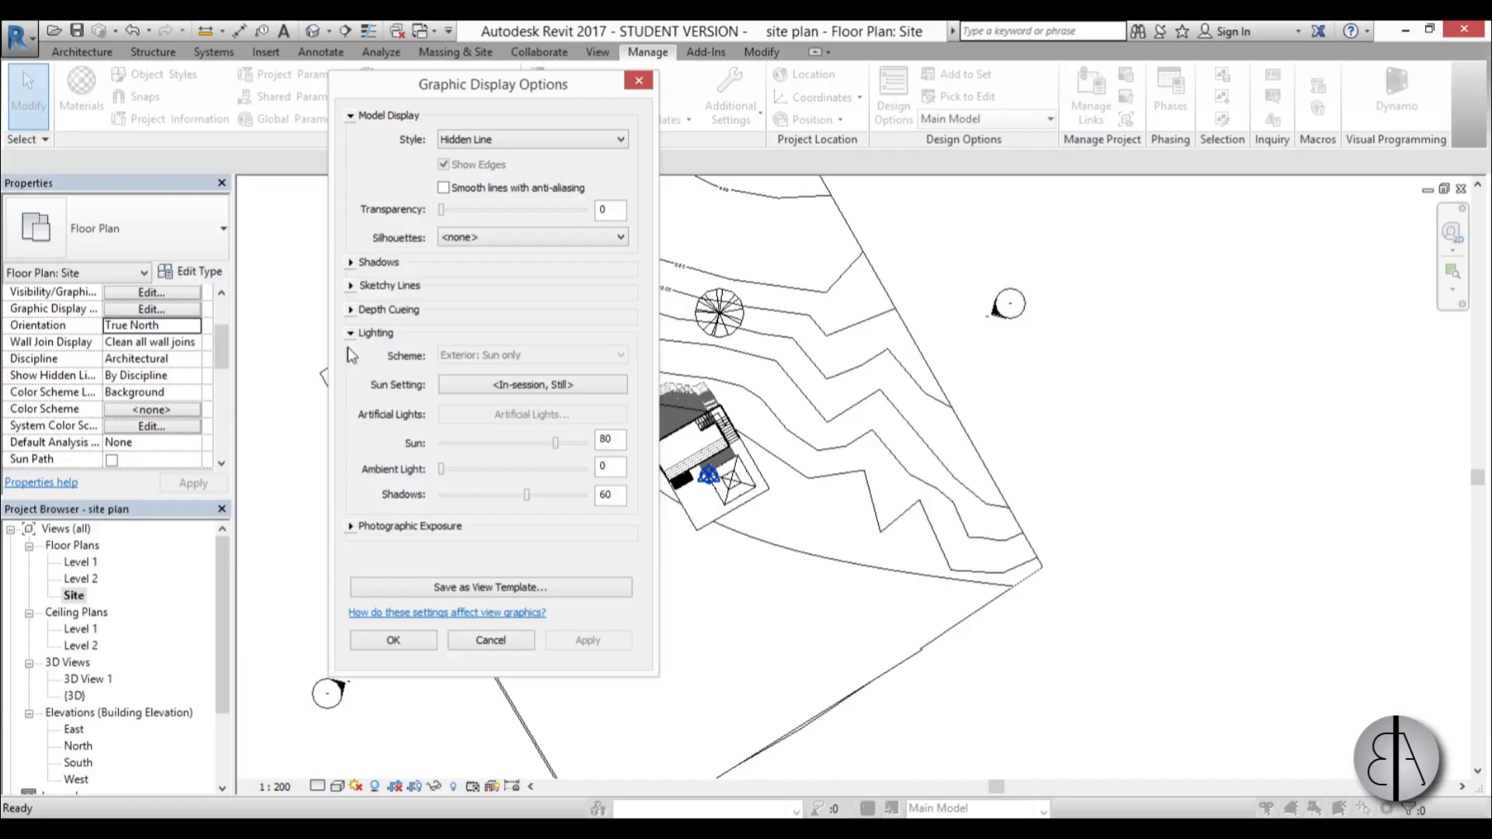
left_click_drag(528, 497, 482, 501)
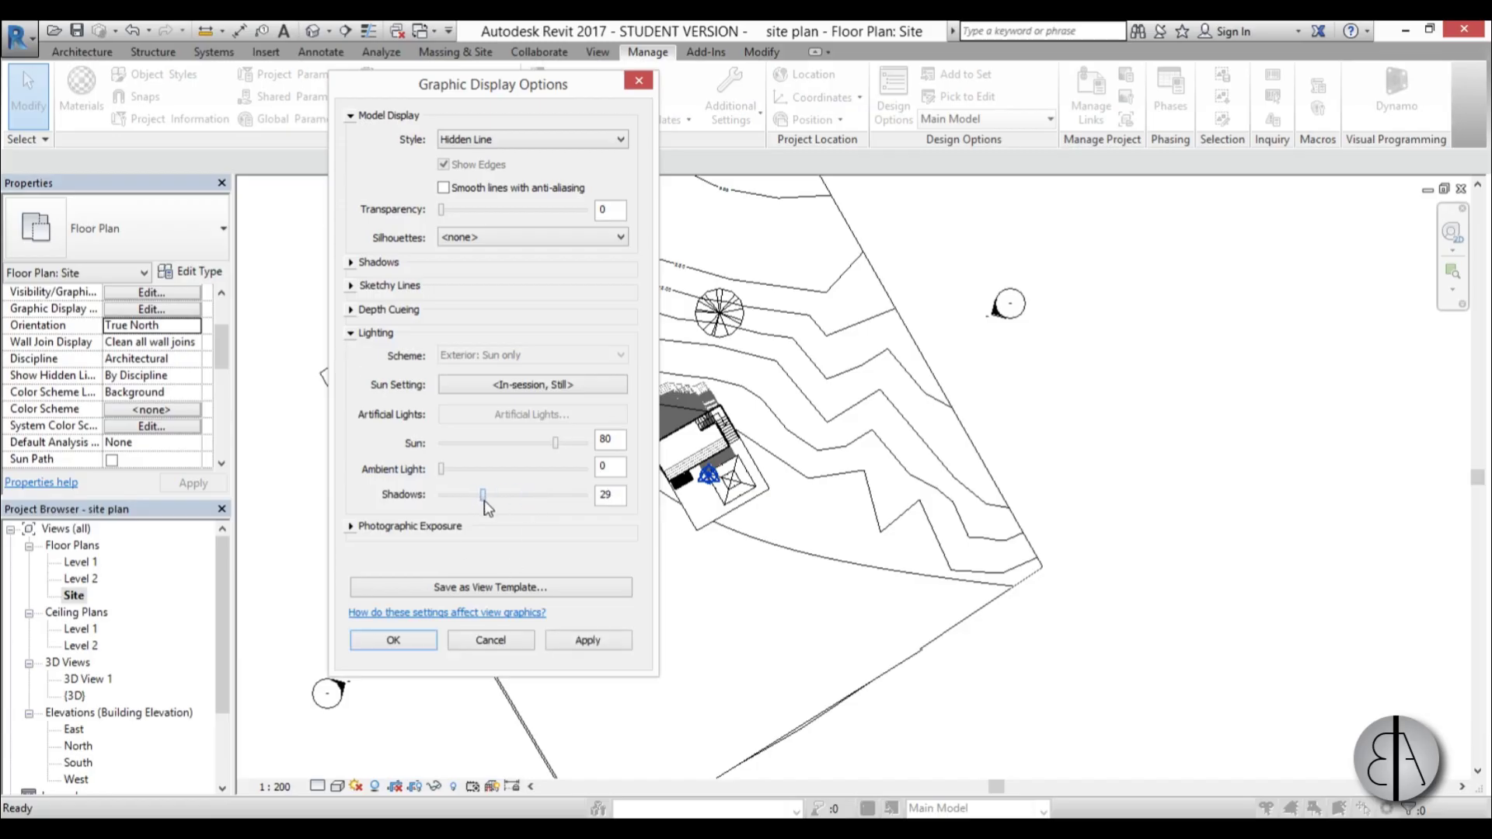
left_click(581, 642)
left_click_drag(549, 80, 339, 135)
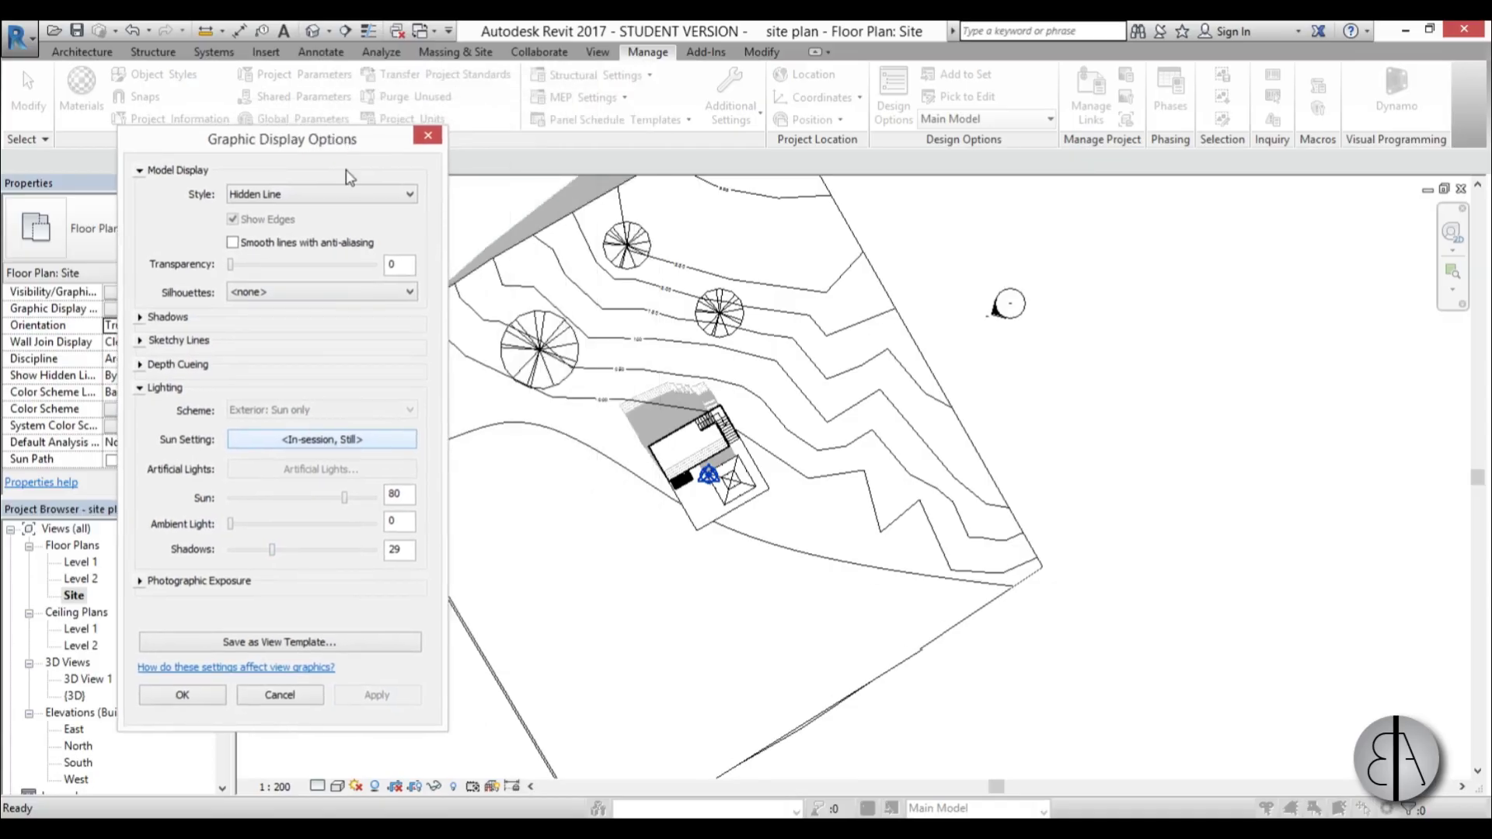
left_click(183, 694)
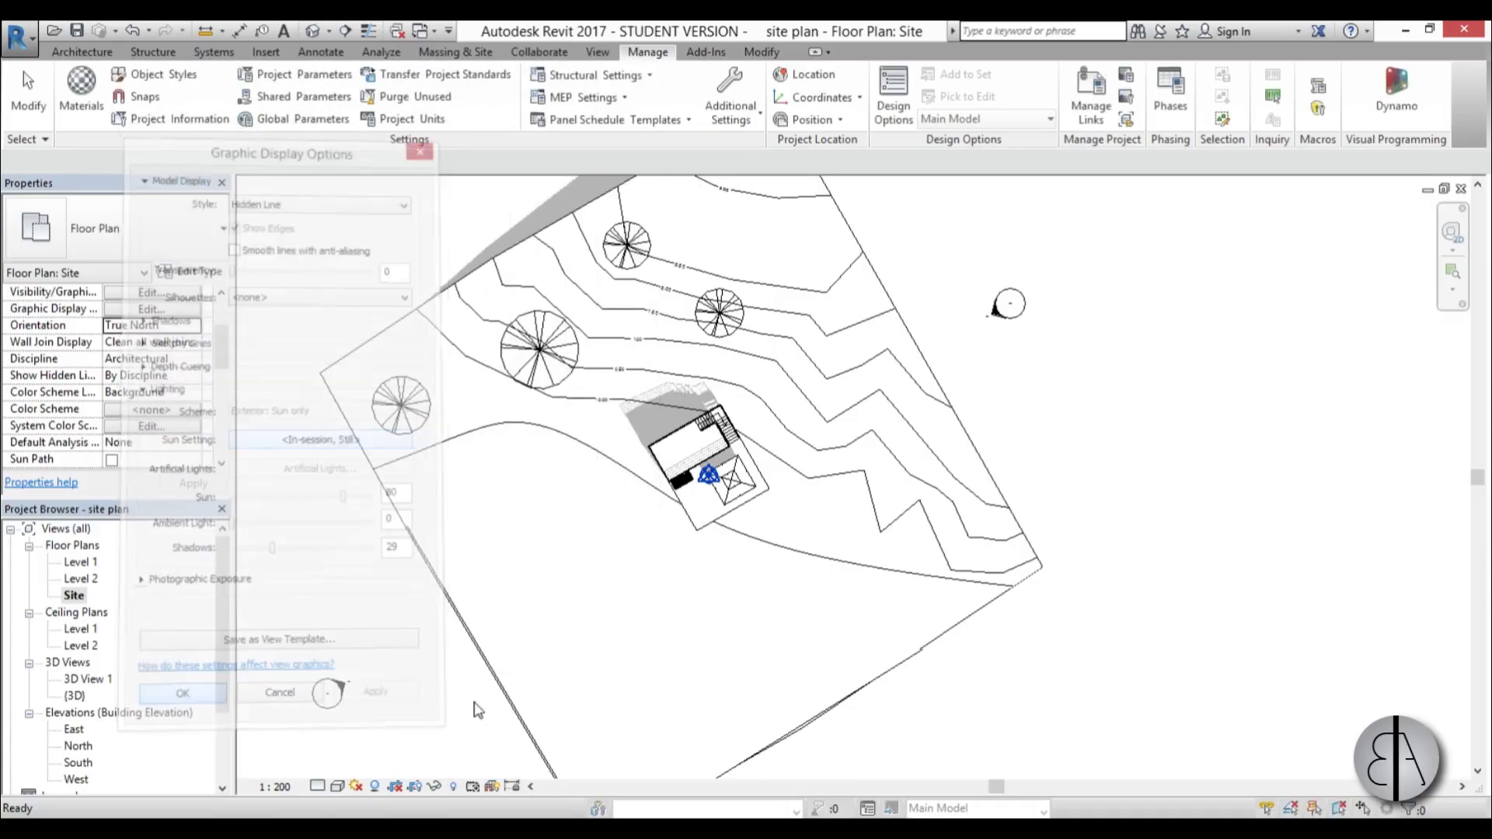
Inspect the lightened shadows on the site plan and view the building and water in 3D View 1.
scroll(673, 458, "up", 3)
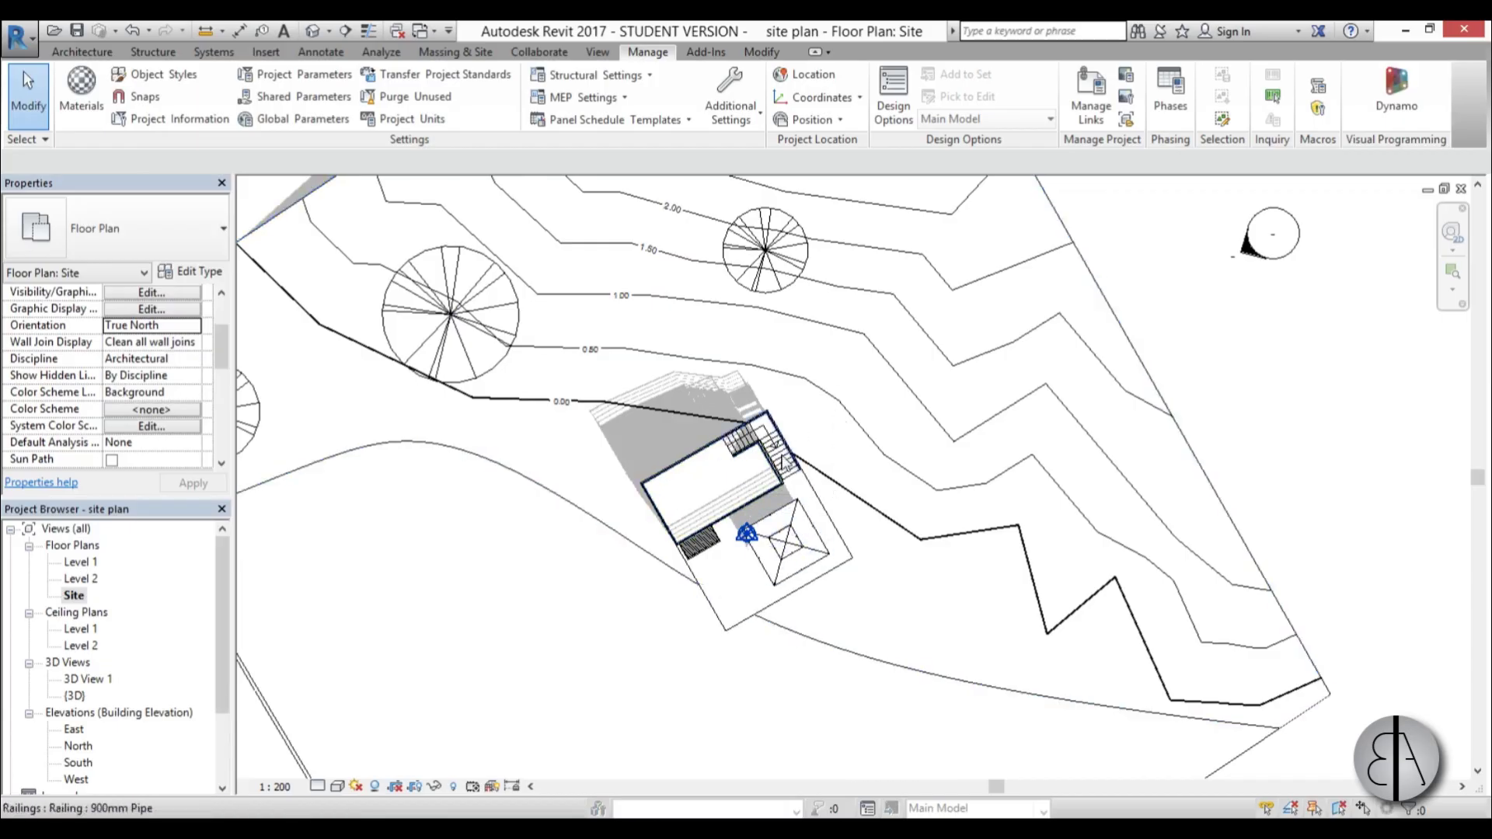
scroll(738, 412, "down", 3)
scroll(790, 710, "down", 2)
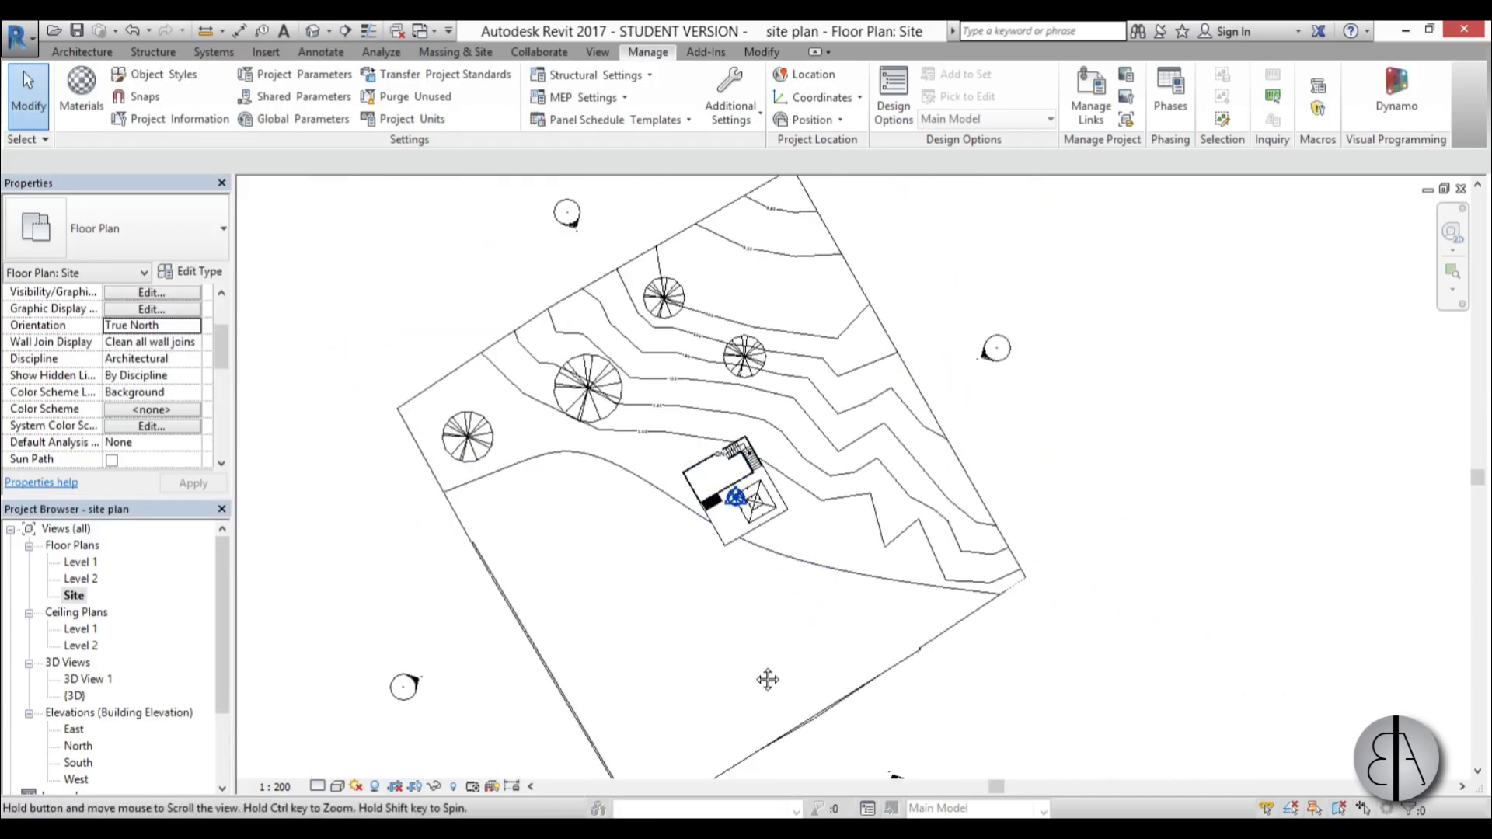
double_click(100, 680)
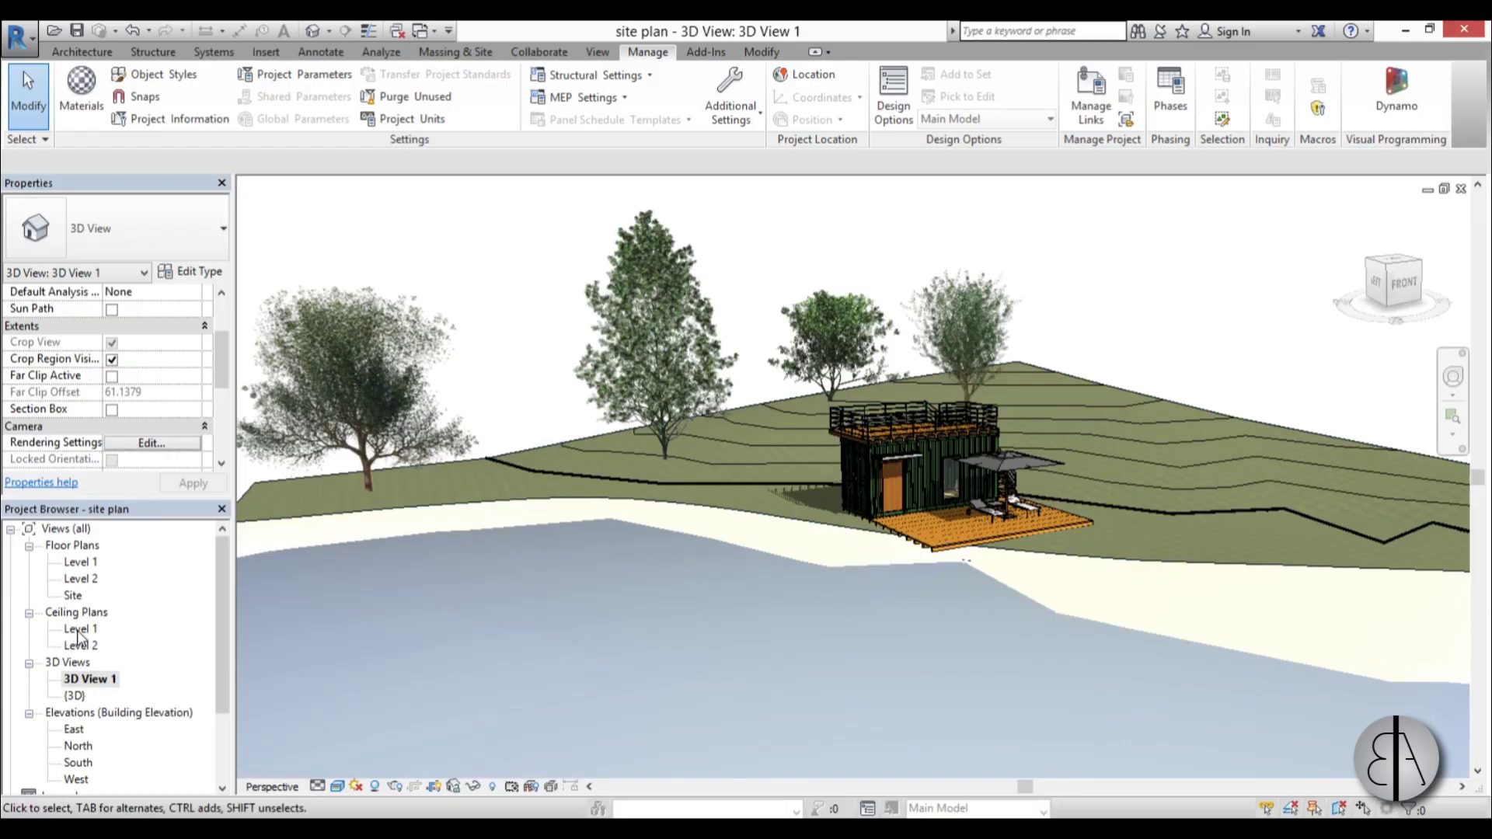
In the Site plan, override the water body's surface pattern color by element with dark blue, RGB 000-000-160.
double_click(72, 596)
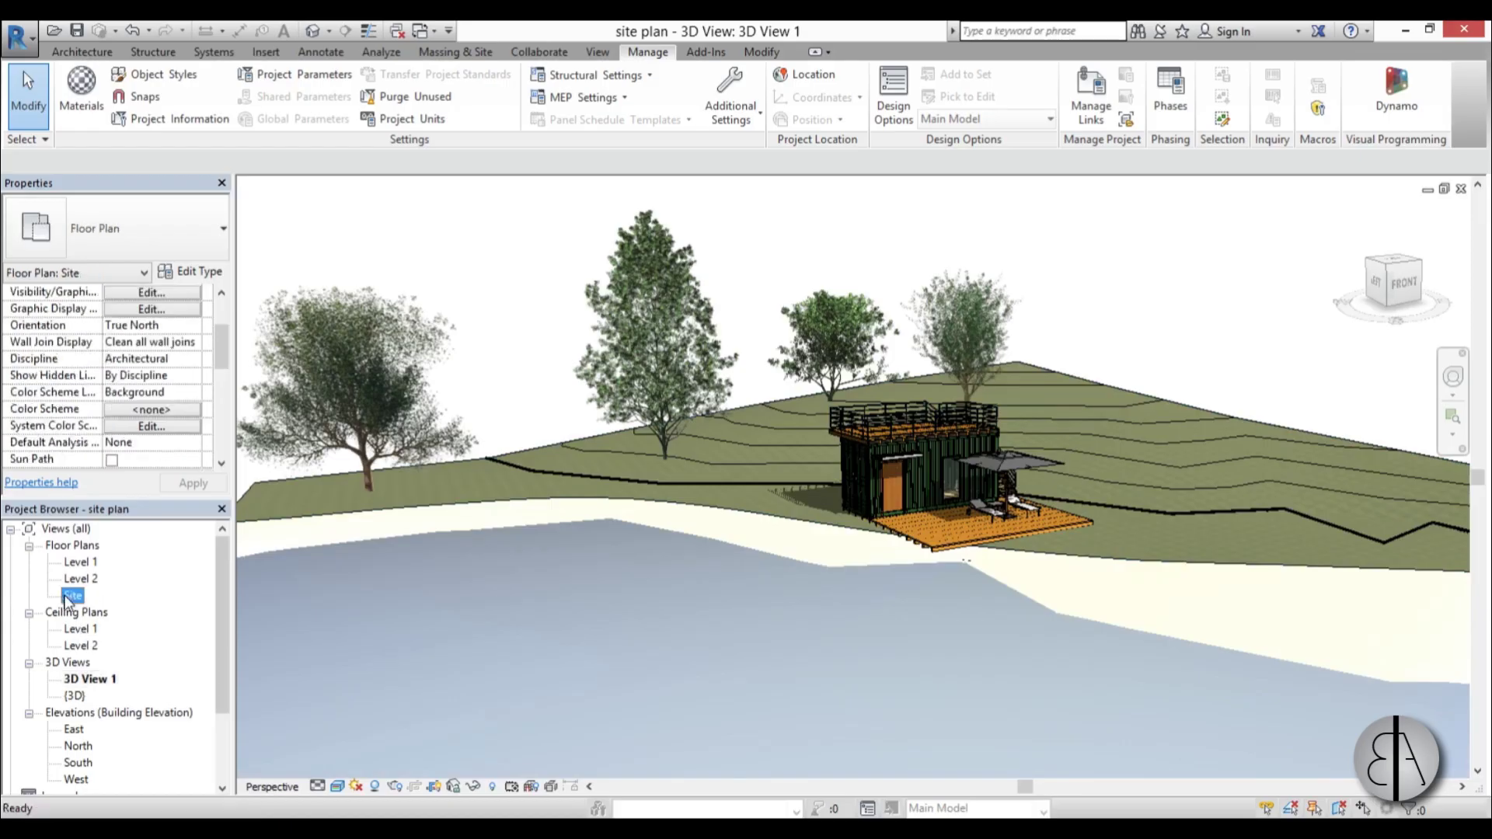
left_click(814, 620)
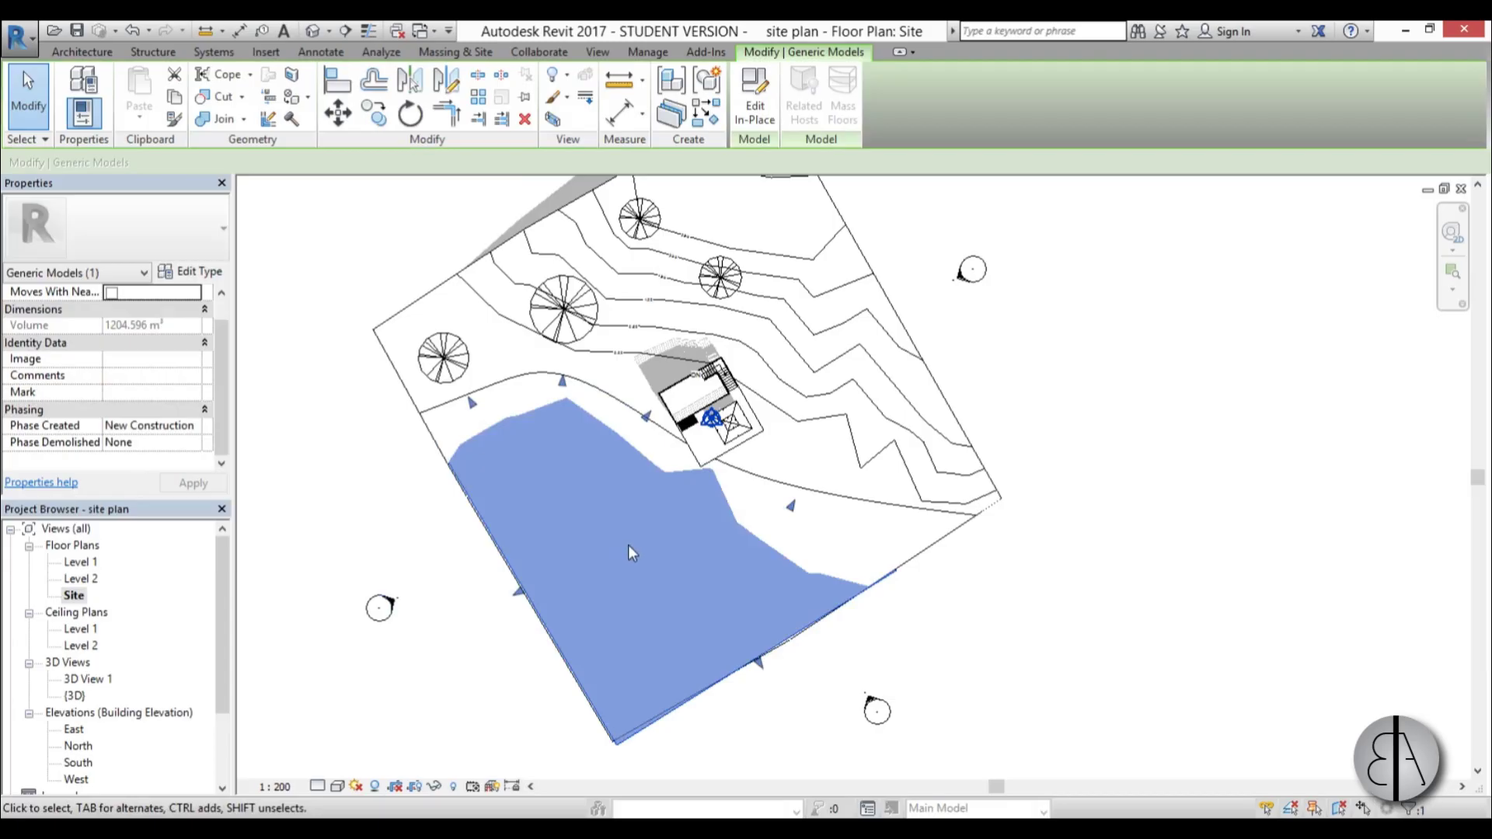
right_click(1014, 593)
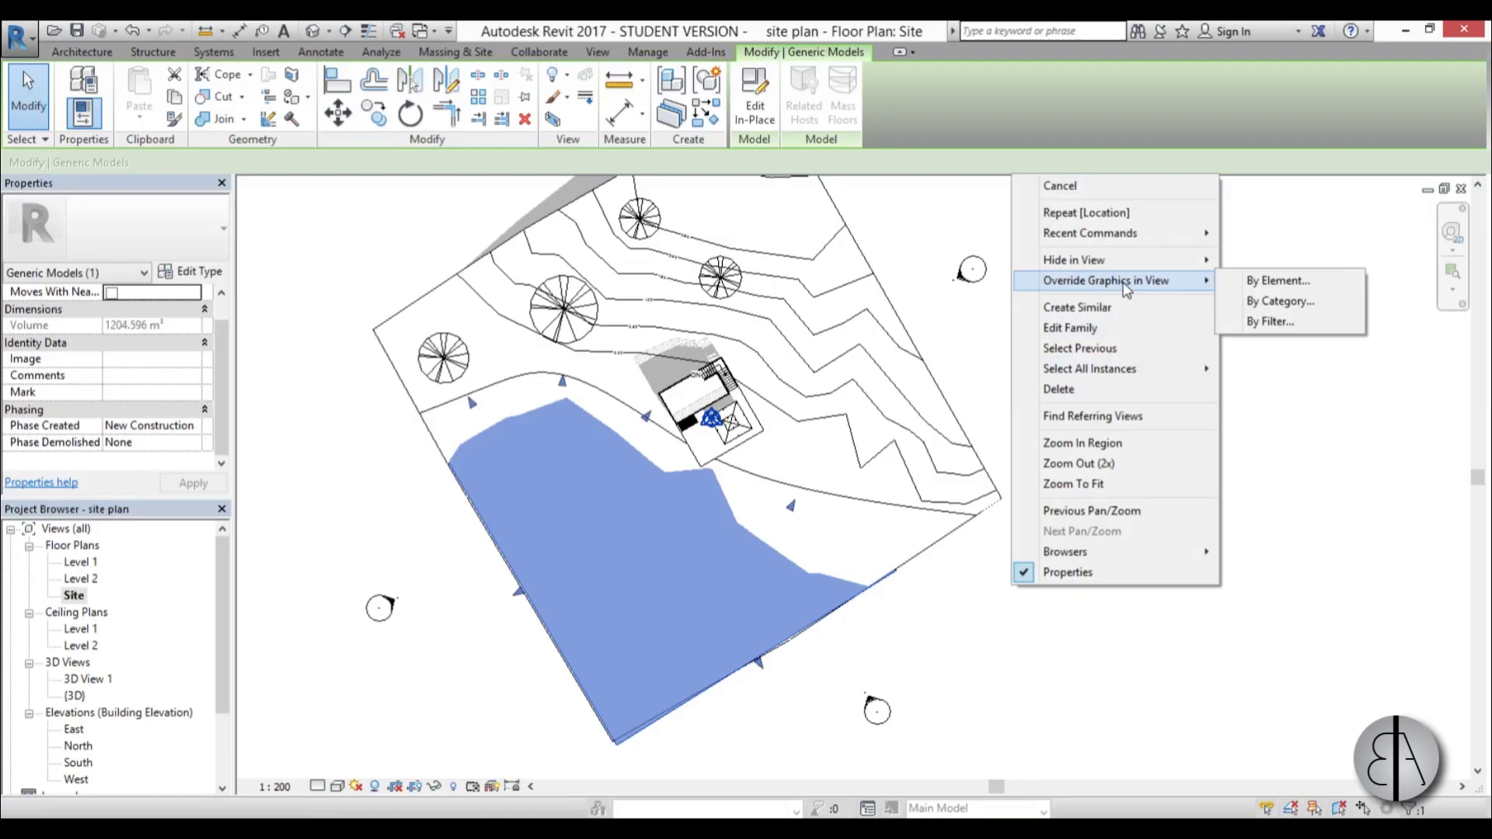
left_click(1252, 285)
left_click_drag(381, 369, 787, 279)
left_click(568, 354)
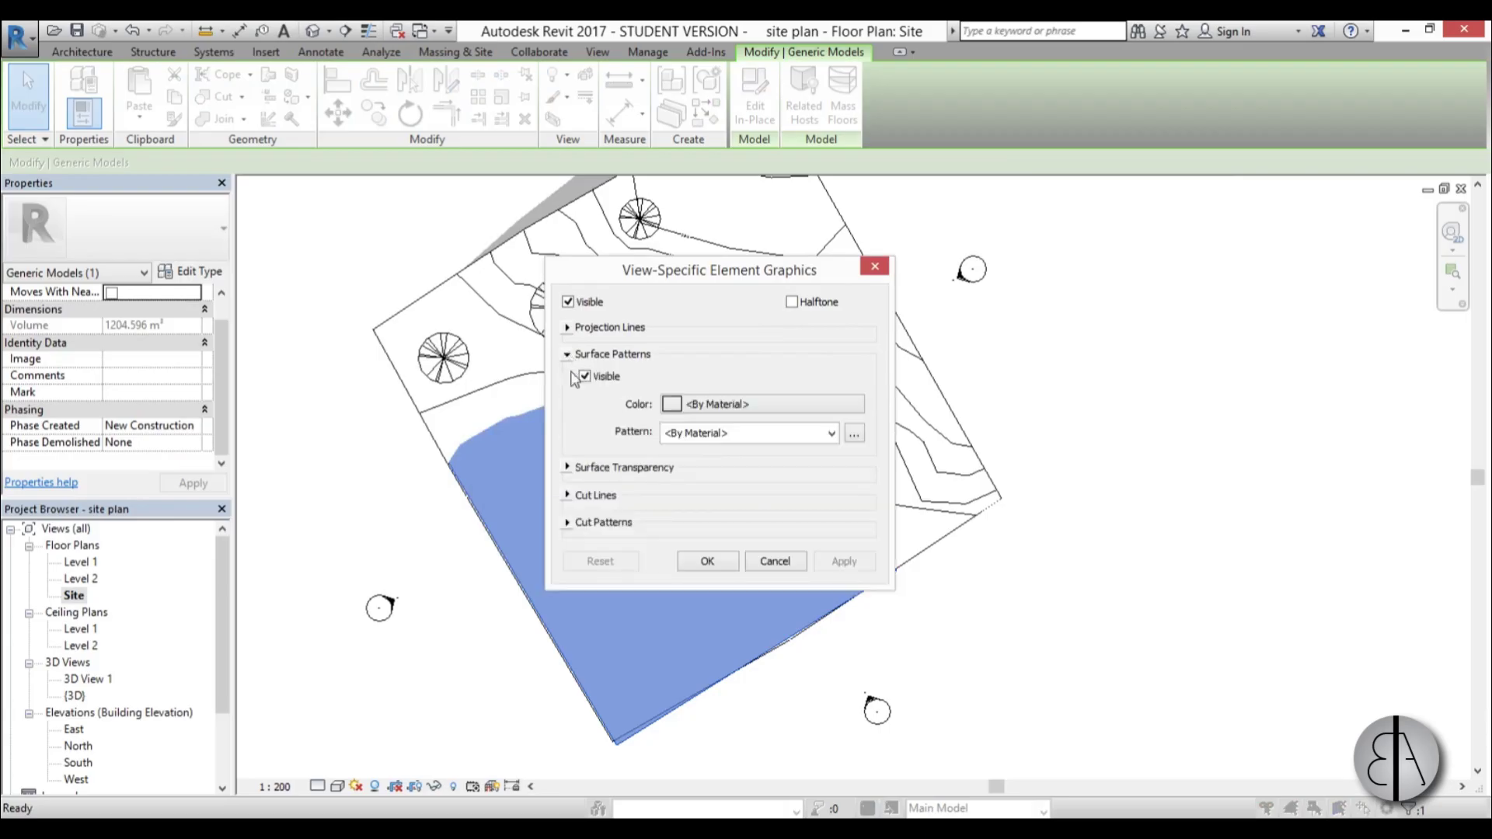
left_click(673, 404)
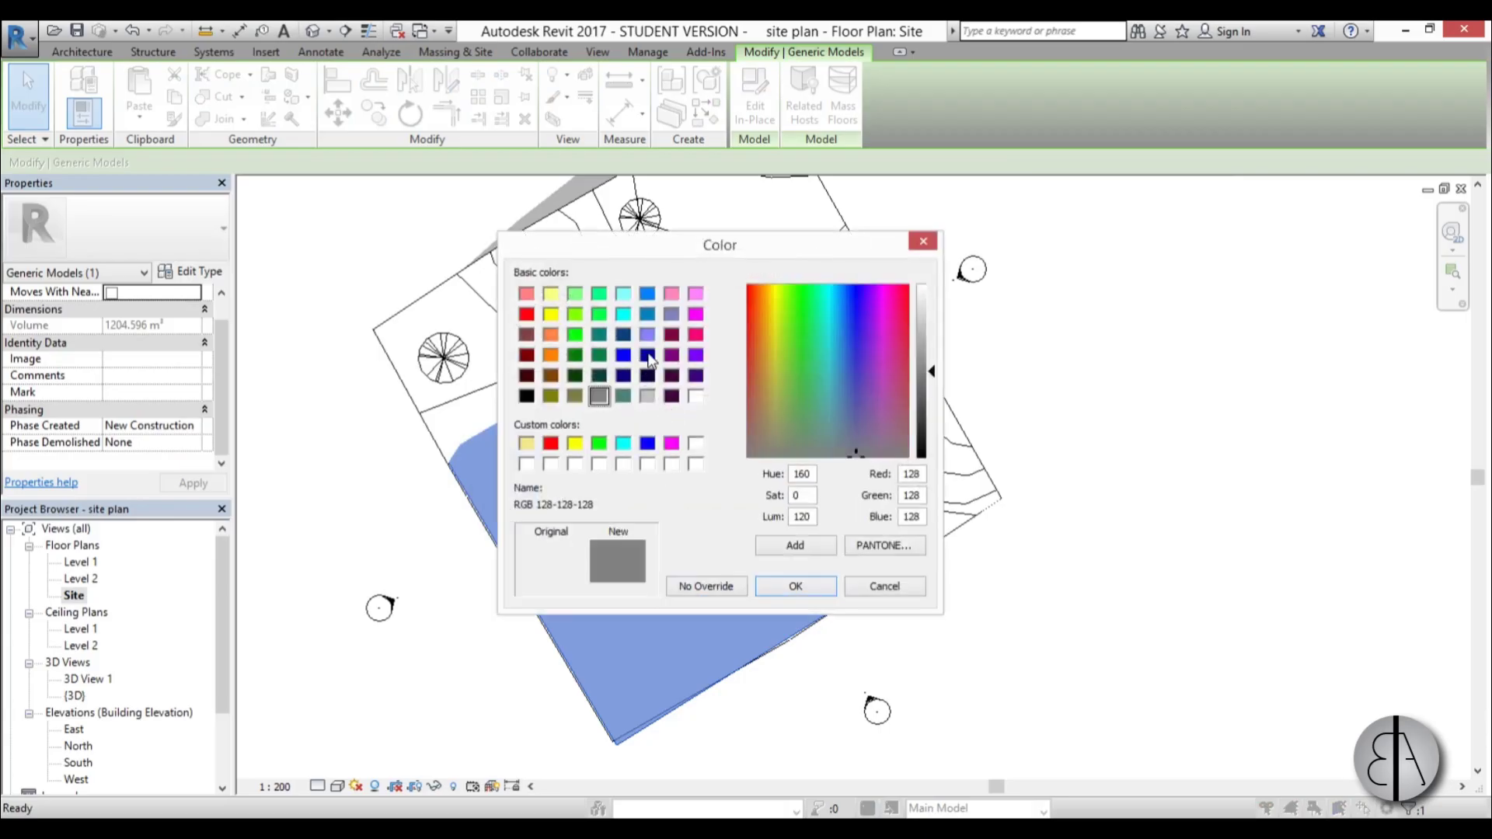
left_click(649, 356)
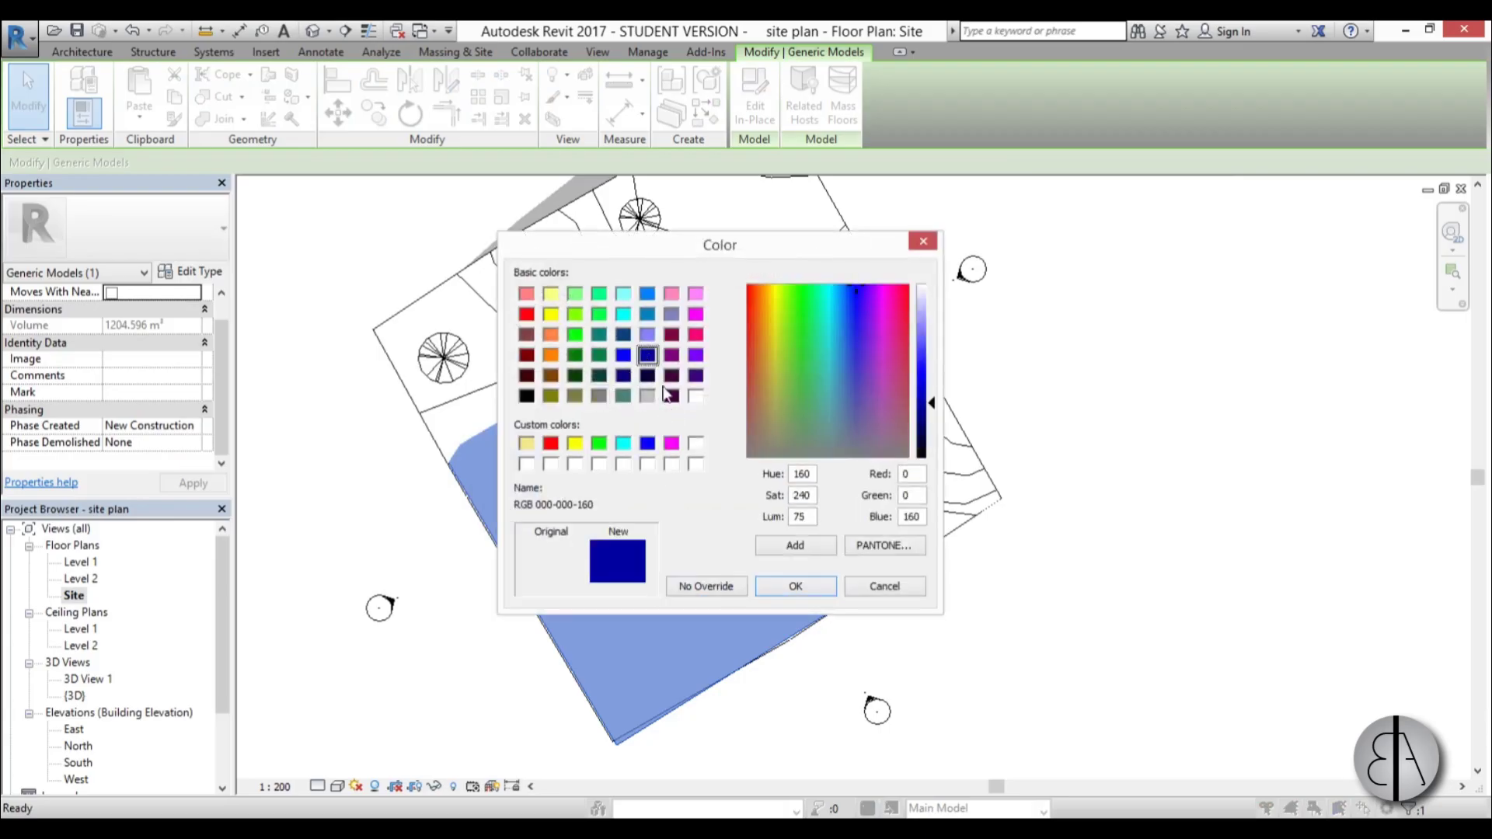
left_click(795, 589)
Override the water body's surface pattern with the Wood 1 drafting pattern, apply the element graphics, and clear the selection.
left_click(744, 435)
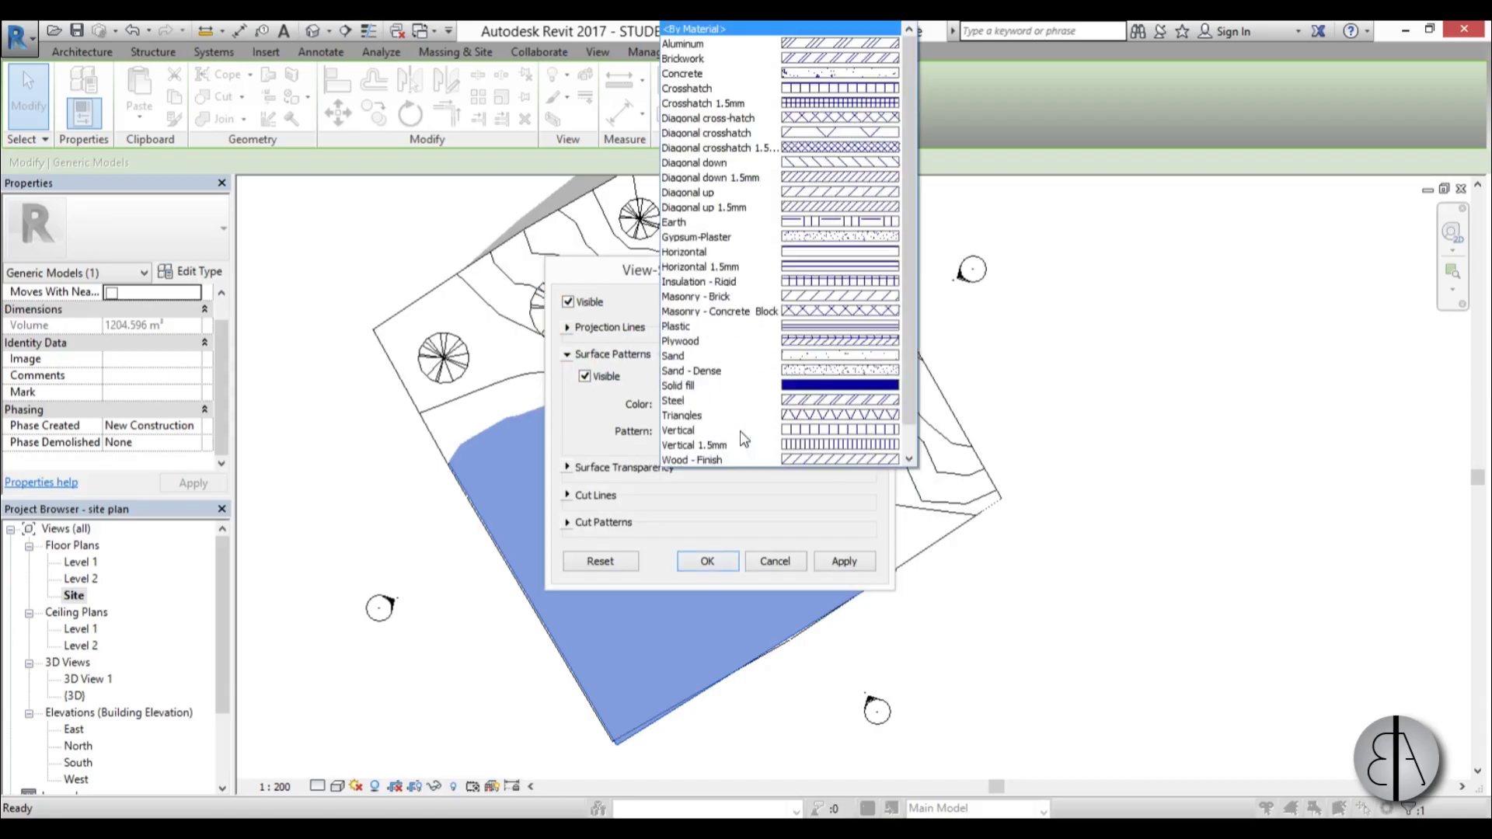
scroll(861, 382, "down", 1)
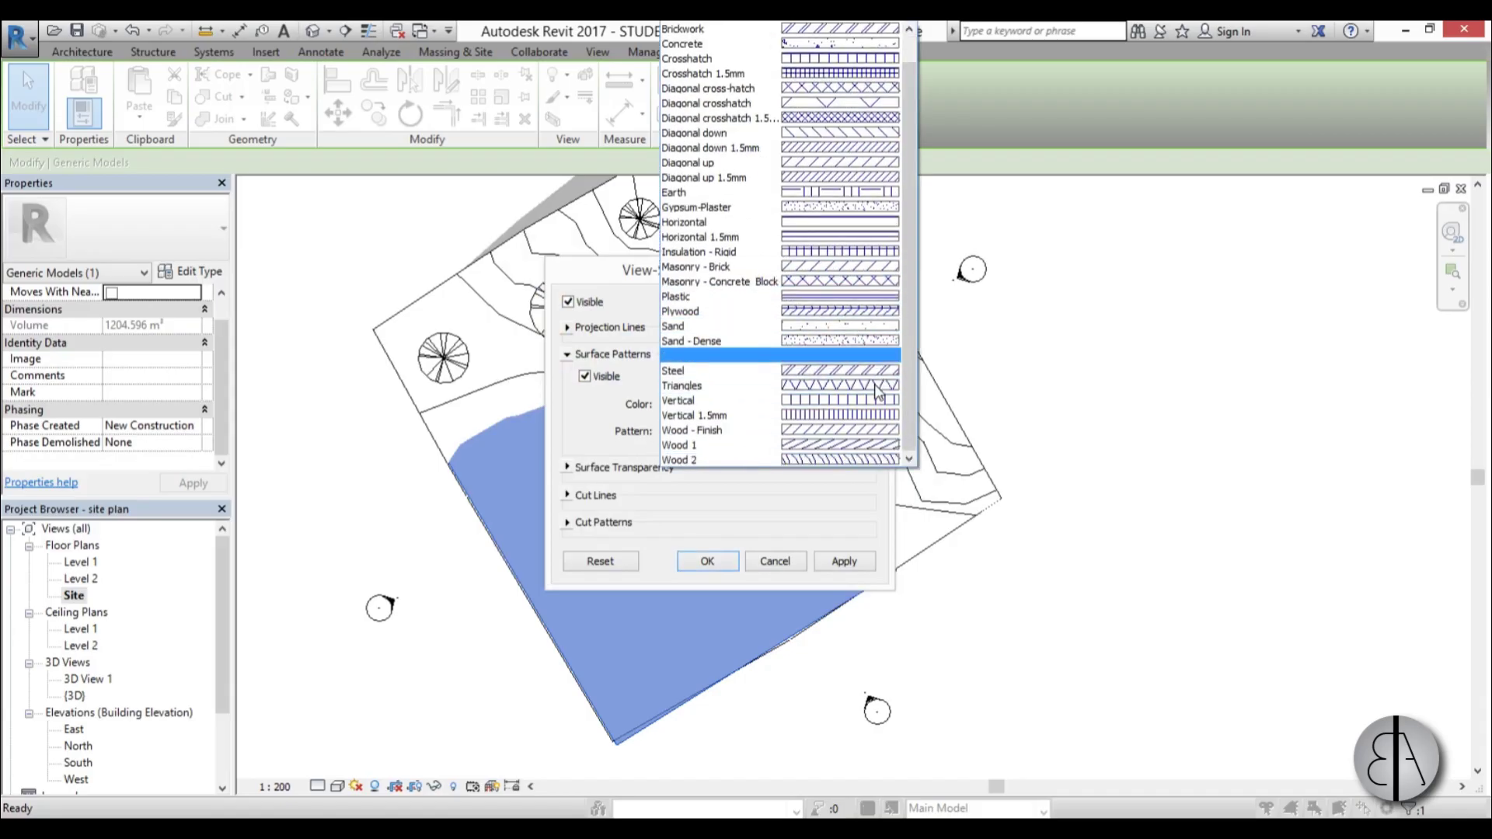
key("Escape")
left_click(855, 435)
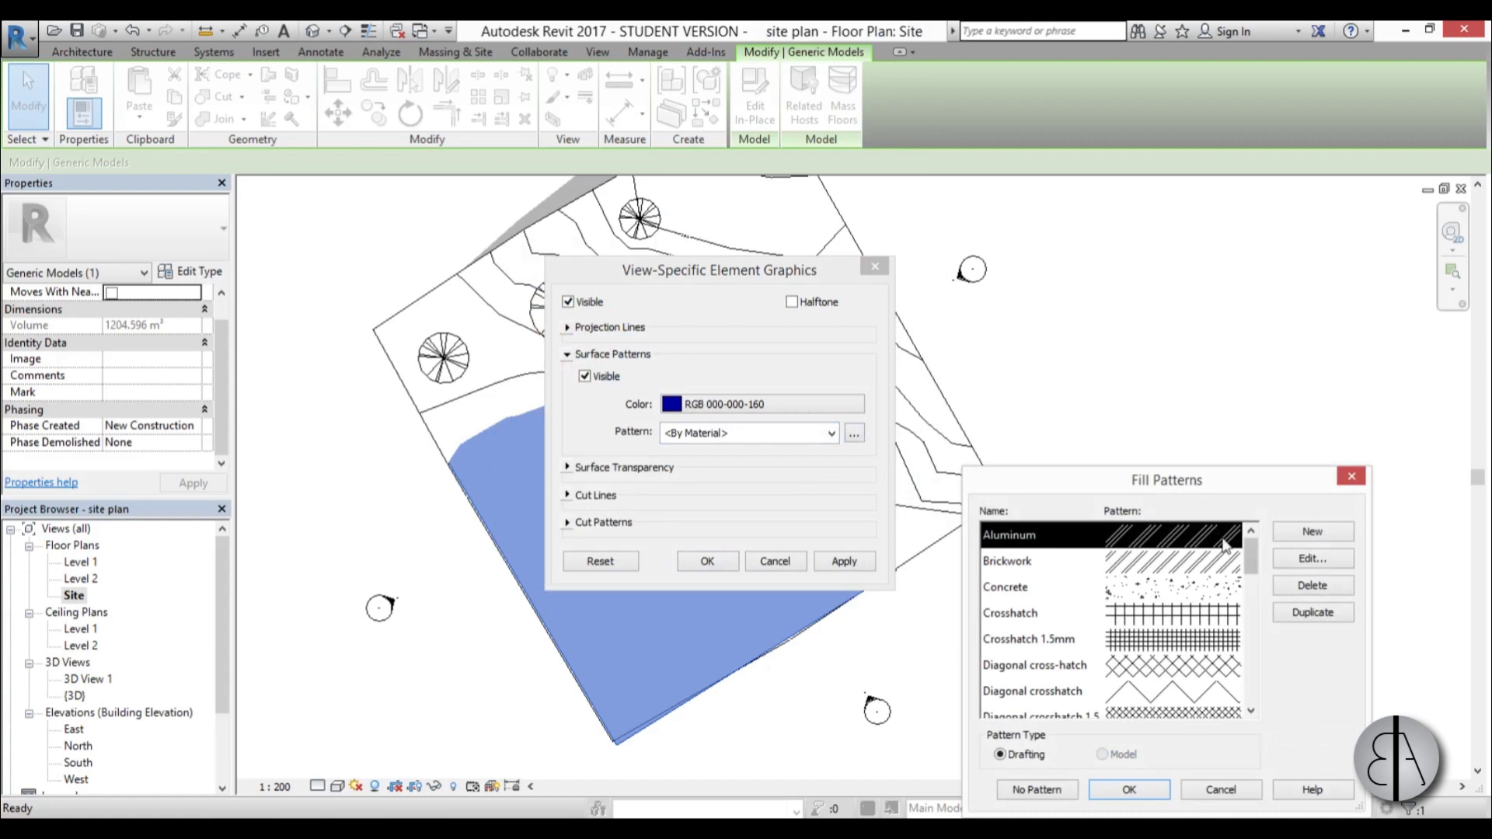
left_click_drag(1168, 492, 814, 250)
left_click_drag(896, 311, 888, 445)
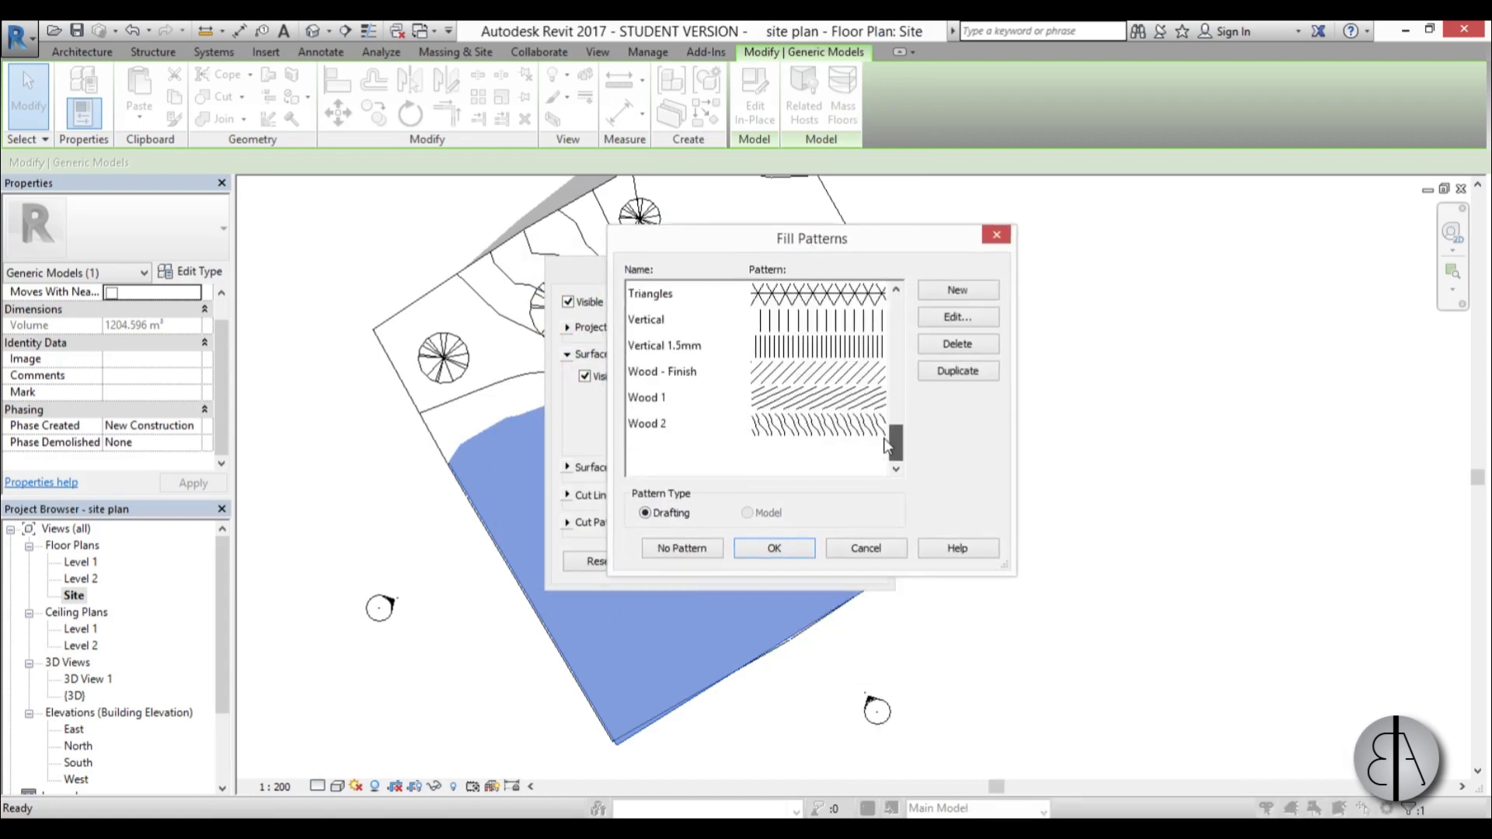
left_click(782, 412)
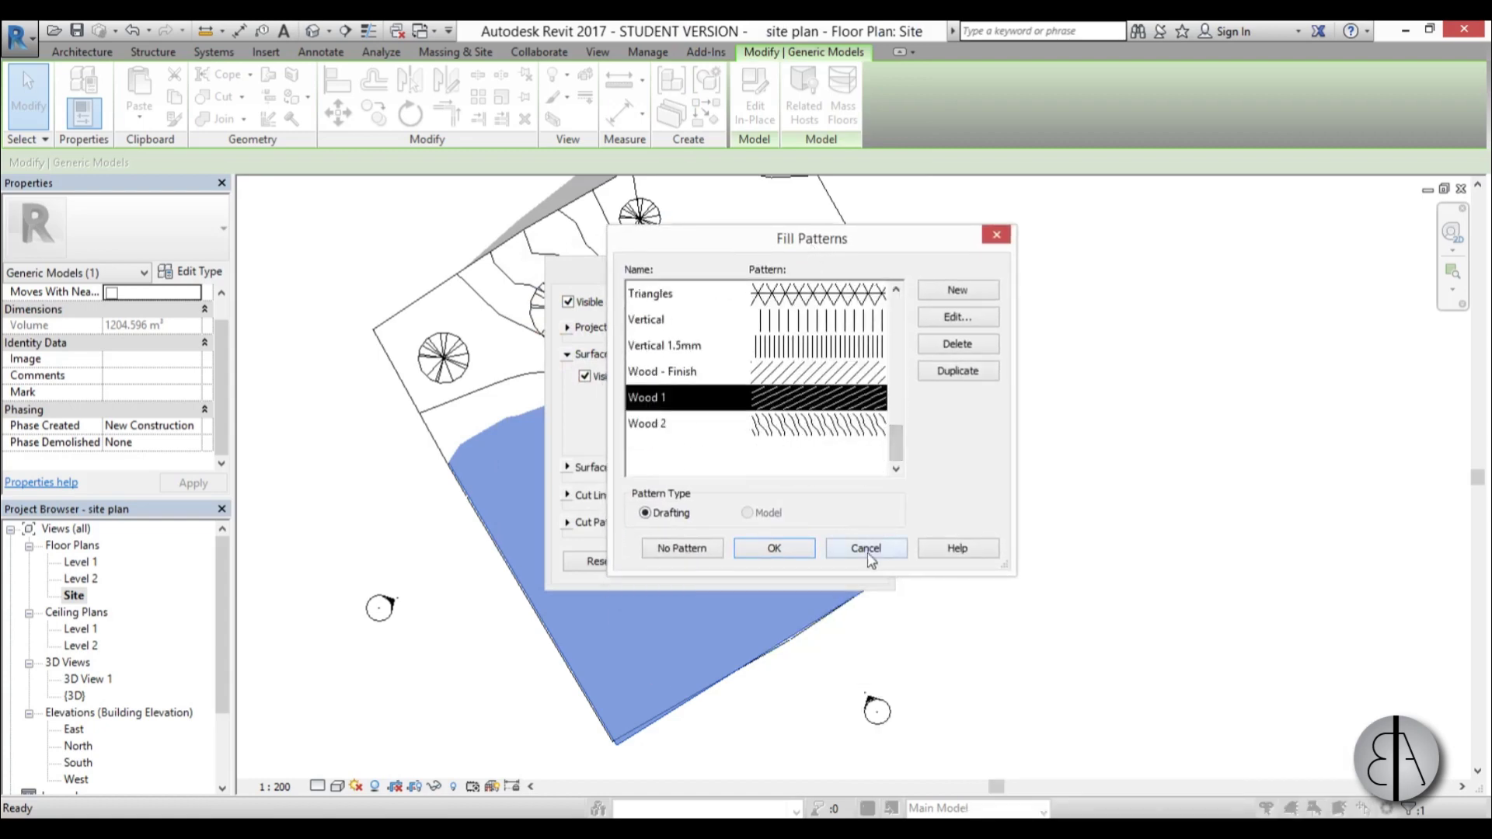
left_click(775, 548)
left_click(844, 562)
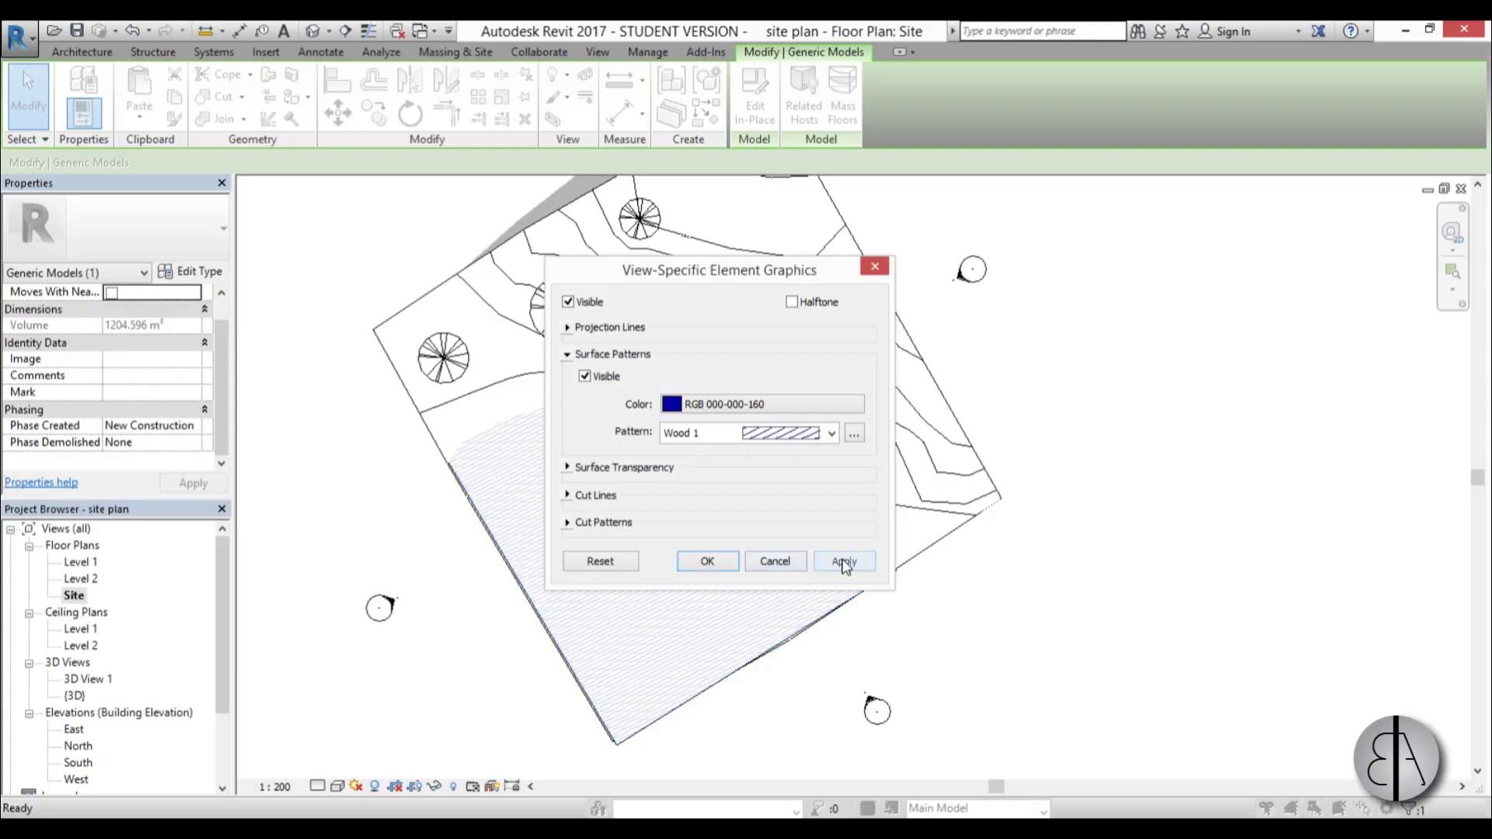
left_click(707, 561)
scroll(478, 450, "up", 5)
left_click(344, 567)
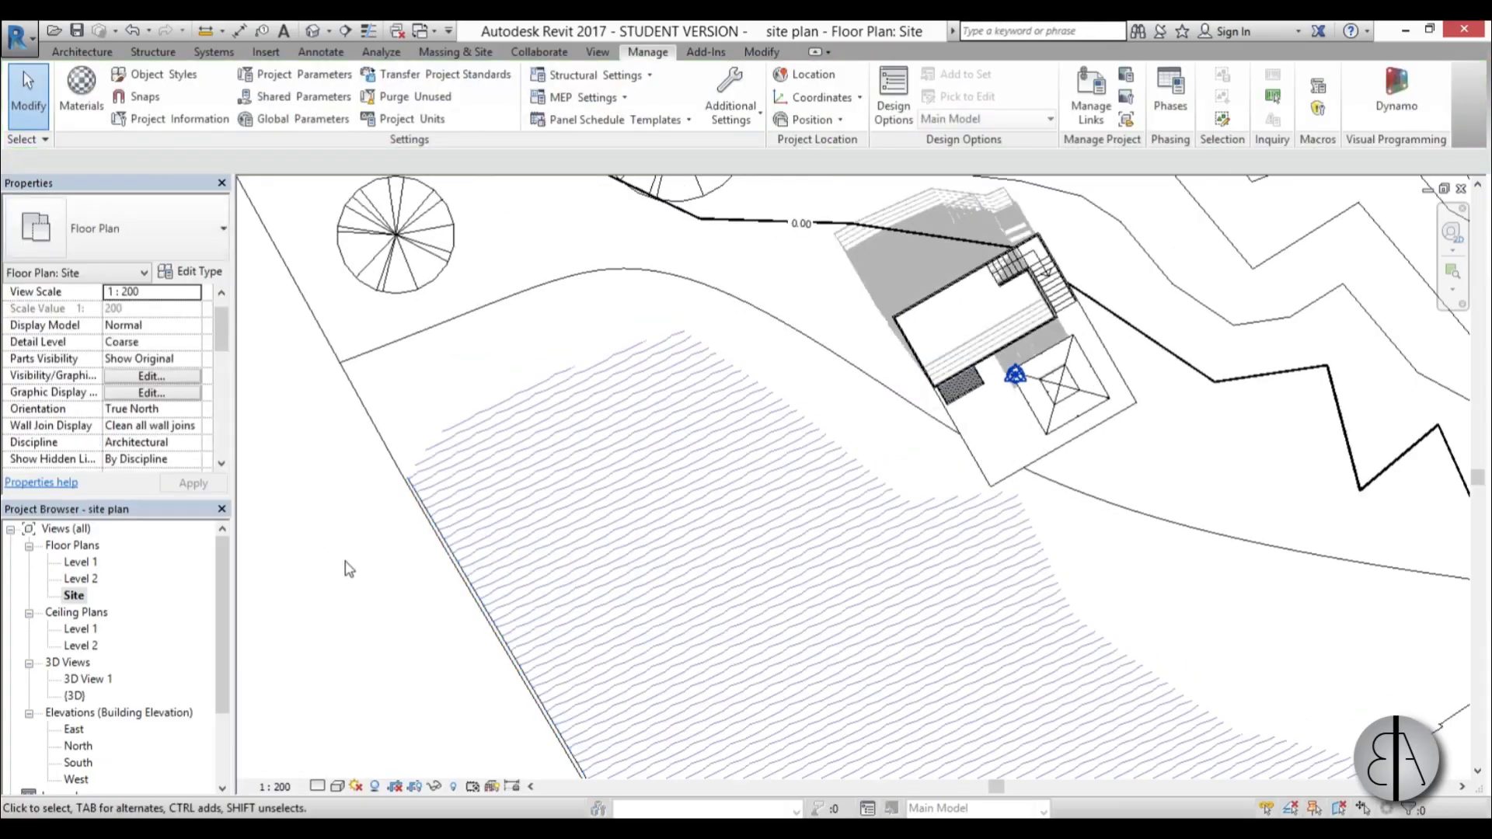
Examine the water's surface pattern, the contours and the shadows around the building on the site plan.
scroll(446, 261, "down", 2)
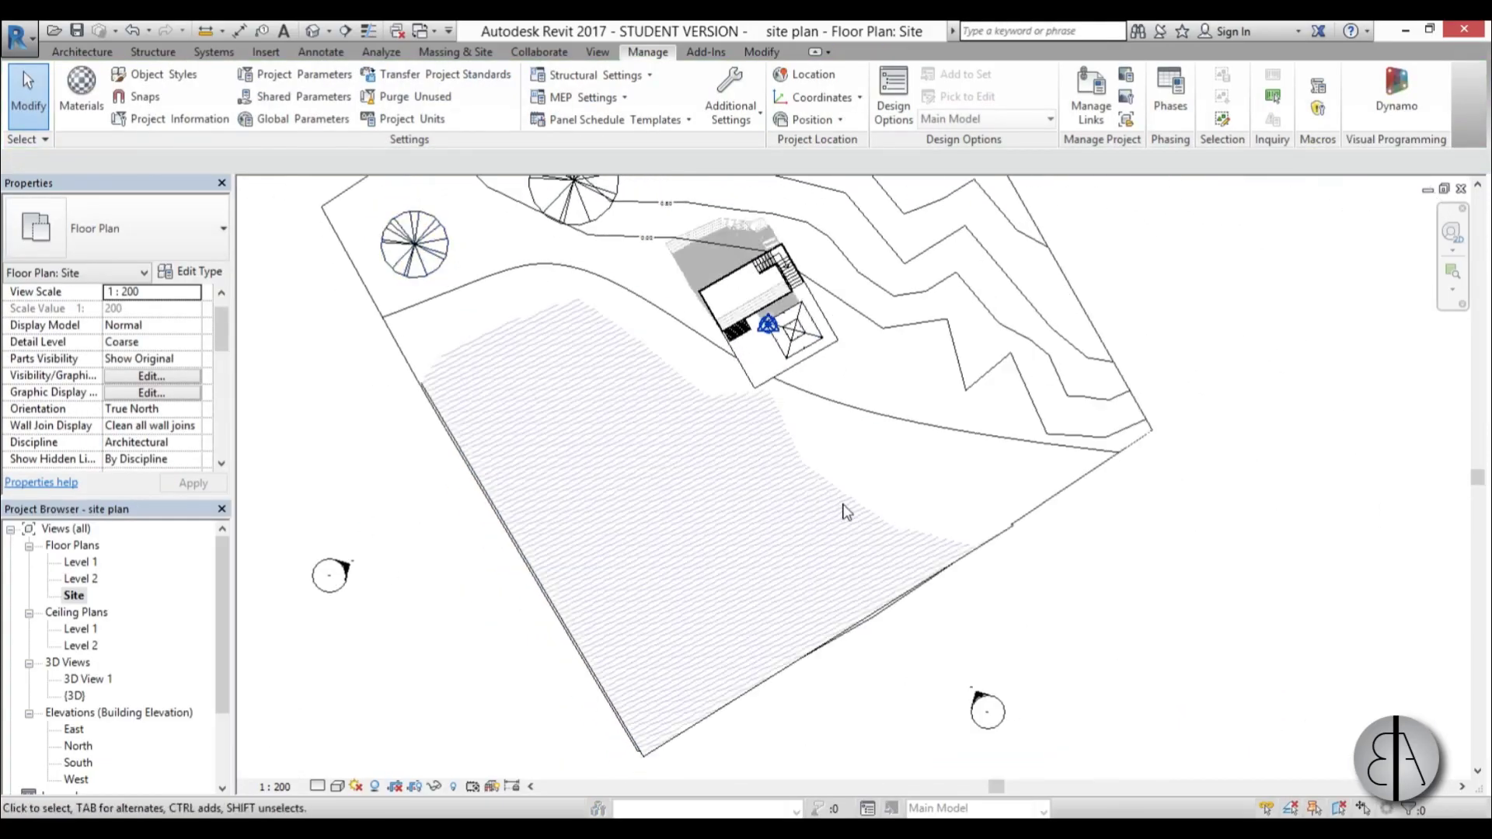
scroll(843, 500, "down", 2)
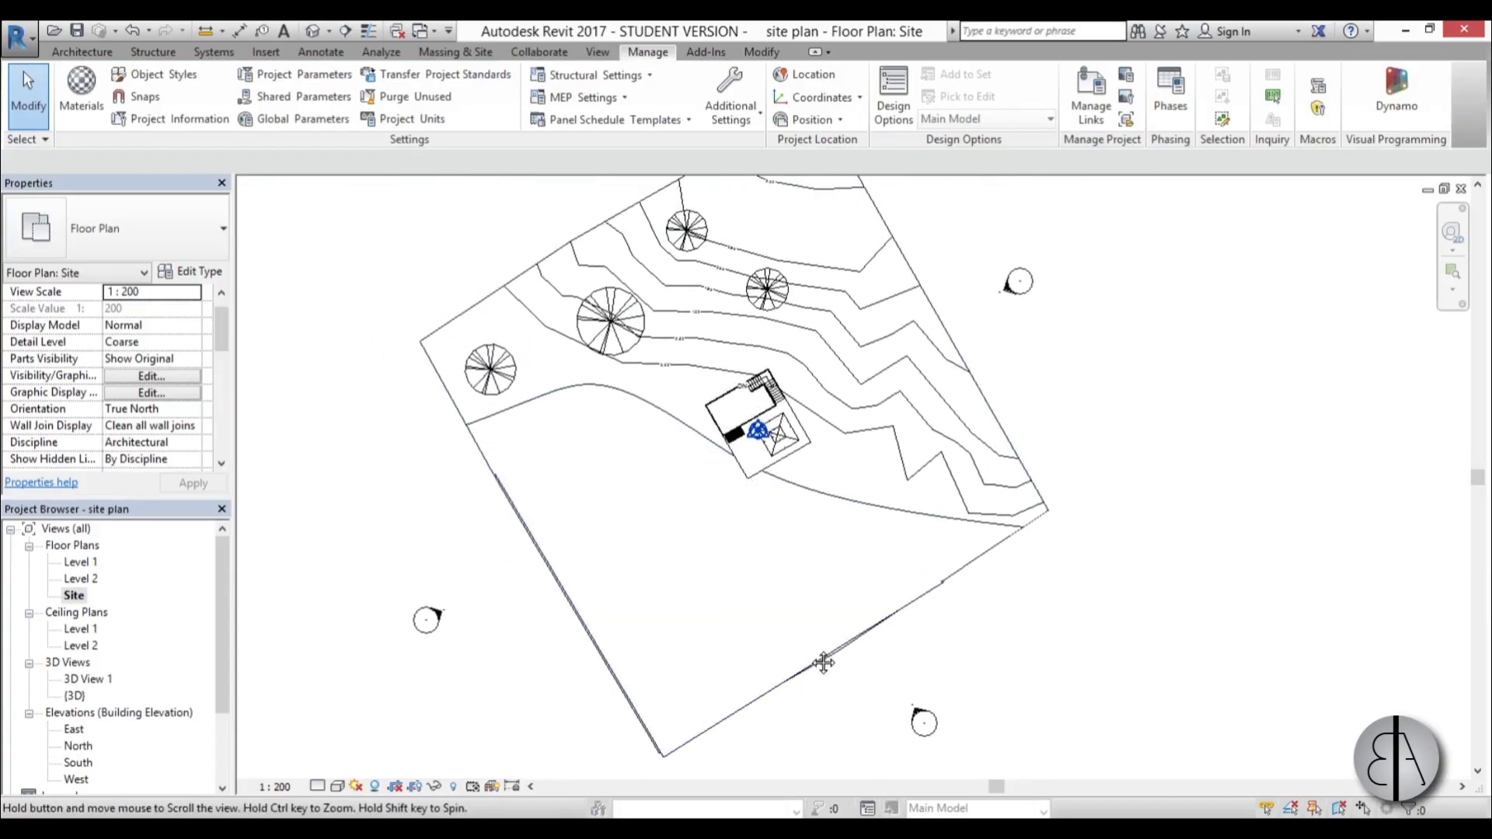
scroll(727, 451, "up", 3)
scroll(595, 485, "down", 2)
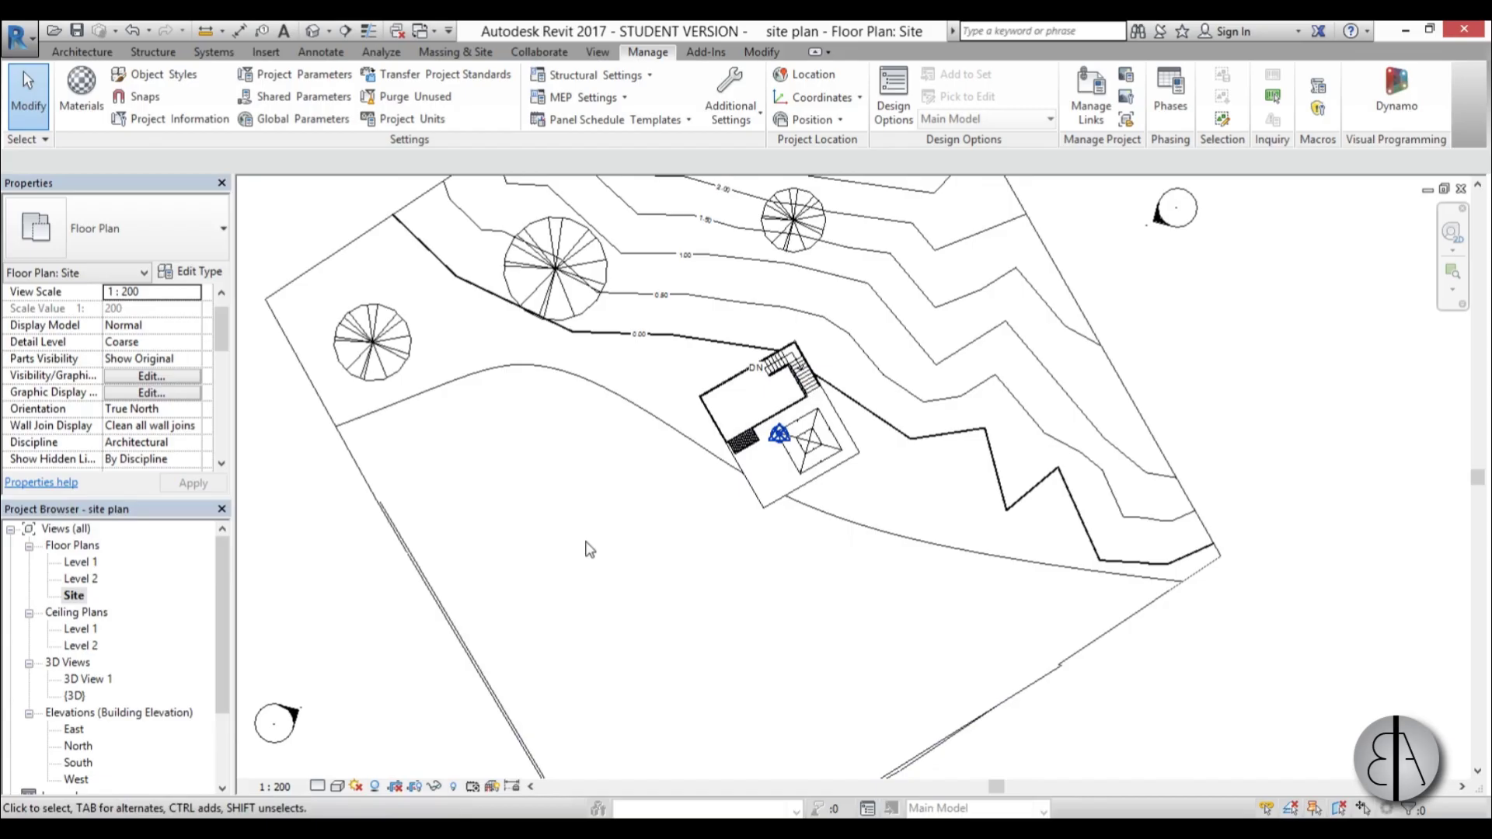
scroll(432, 435, "up", 2)
scroll(589, 429, "down", 2)
scroll(589, 429, "up", 2)
scroll(746, 599, "down", 2)
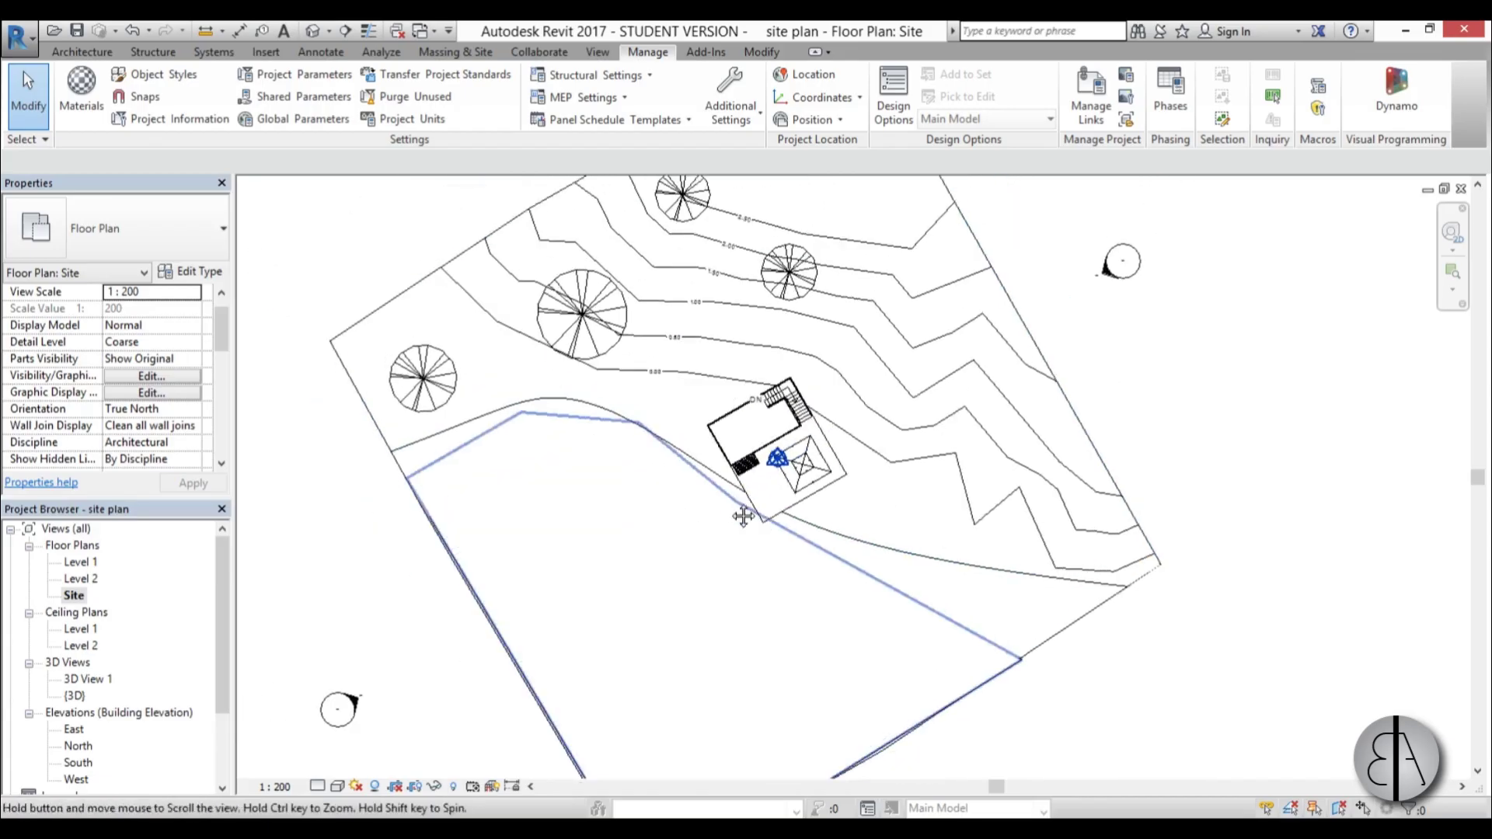
scroll(725, 510, "up", 2)
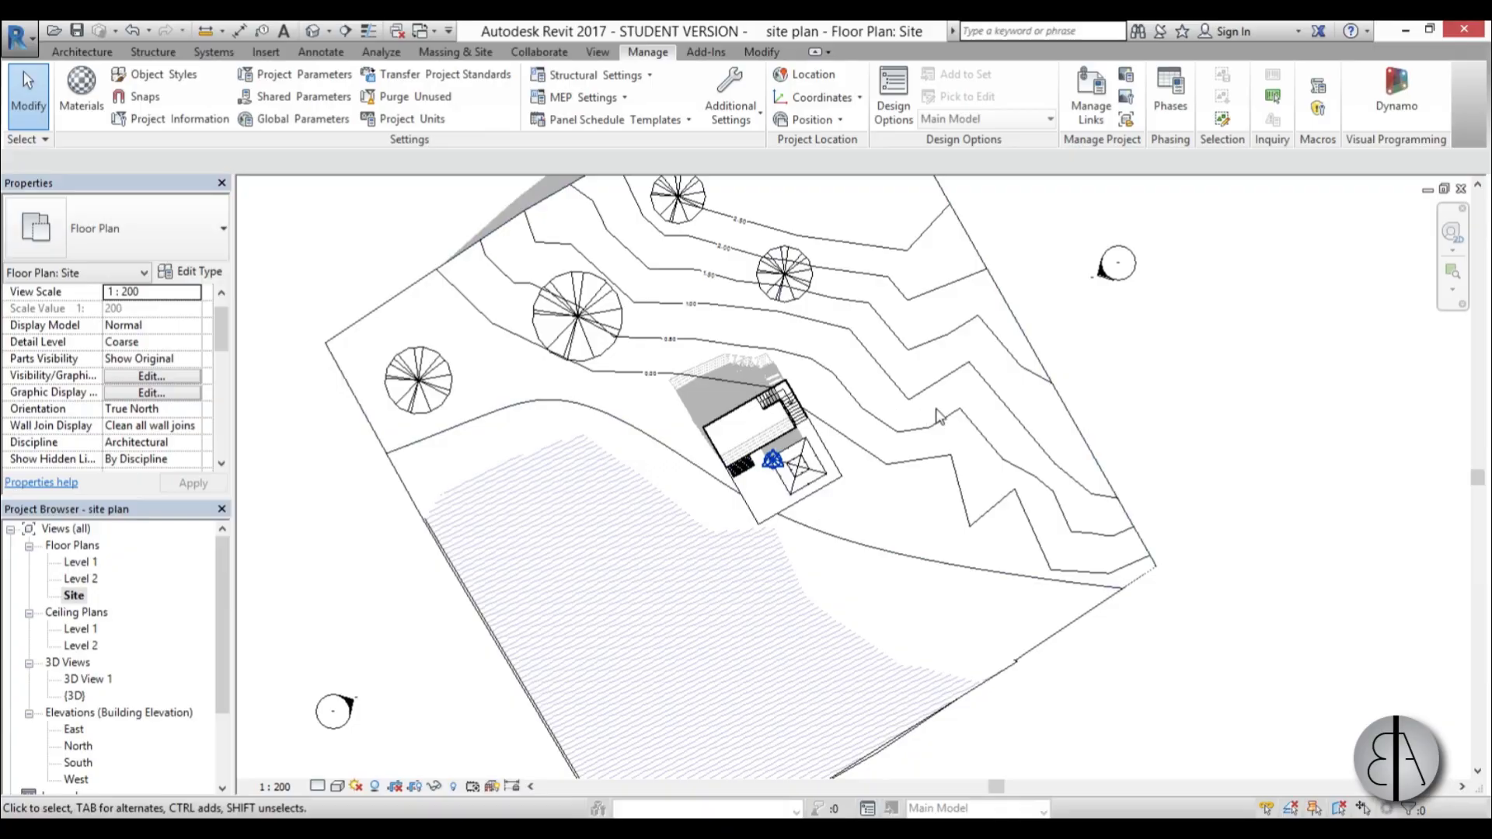
scroll(938, 413, "up", 1)
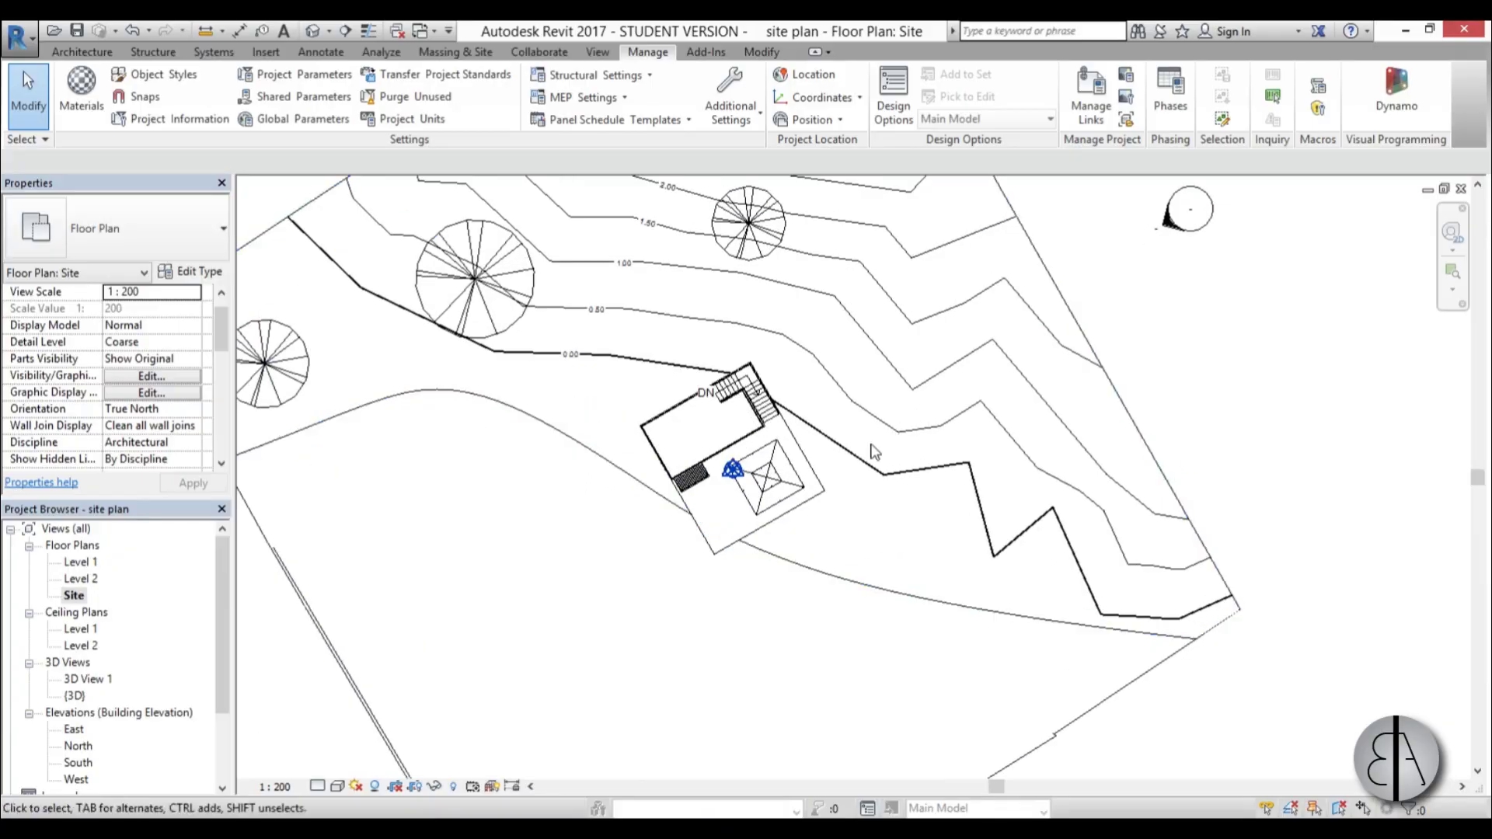
scroll(738, 423, "up", 4)
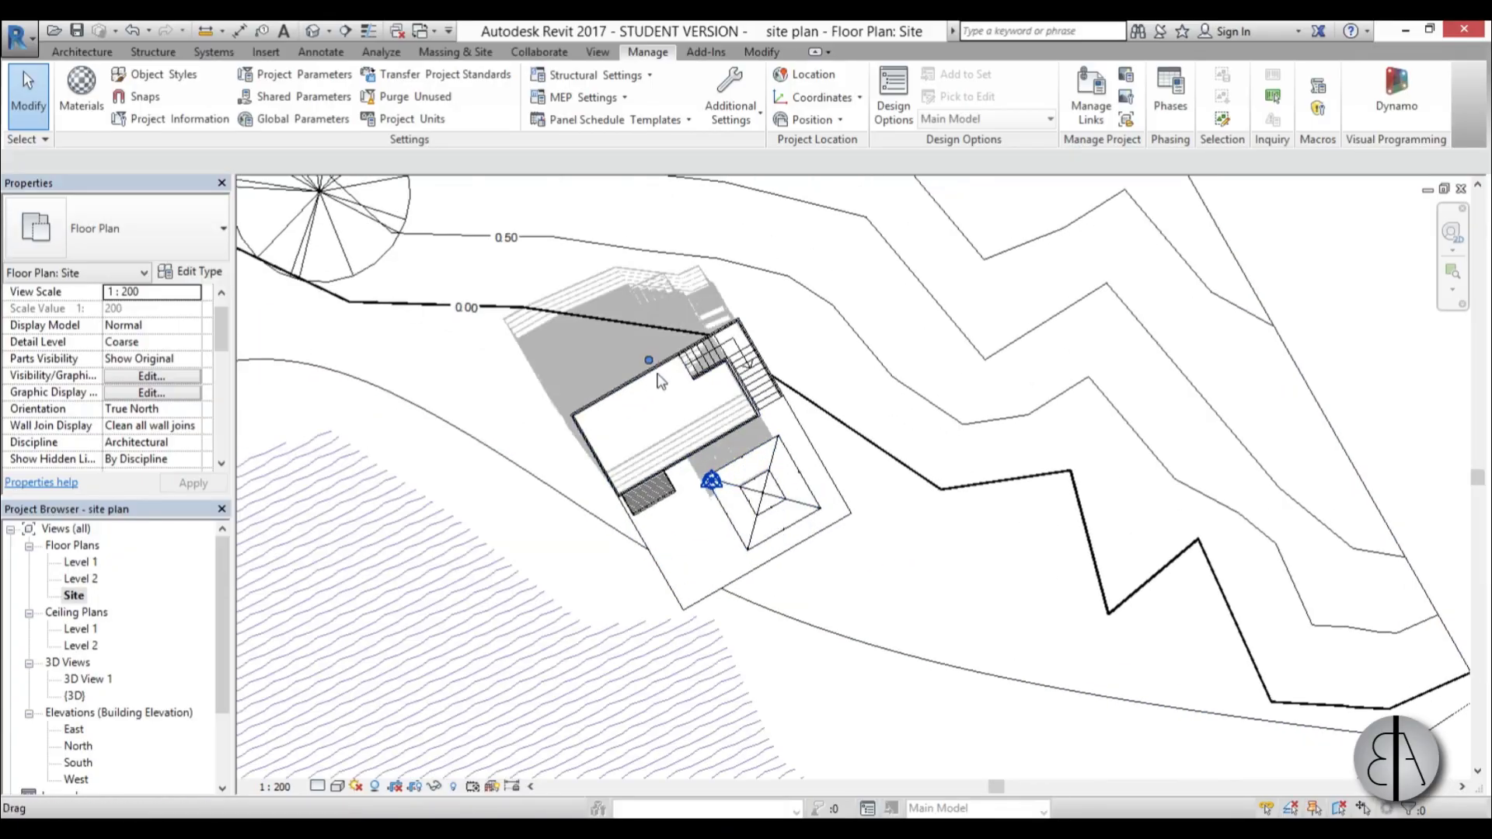
left_click(737, 294)
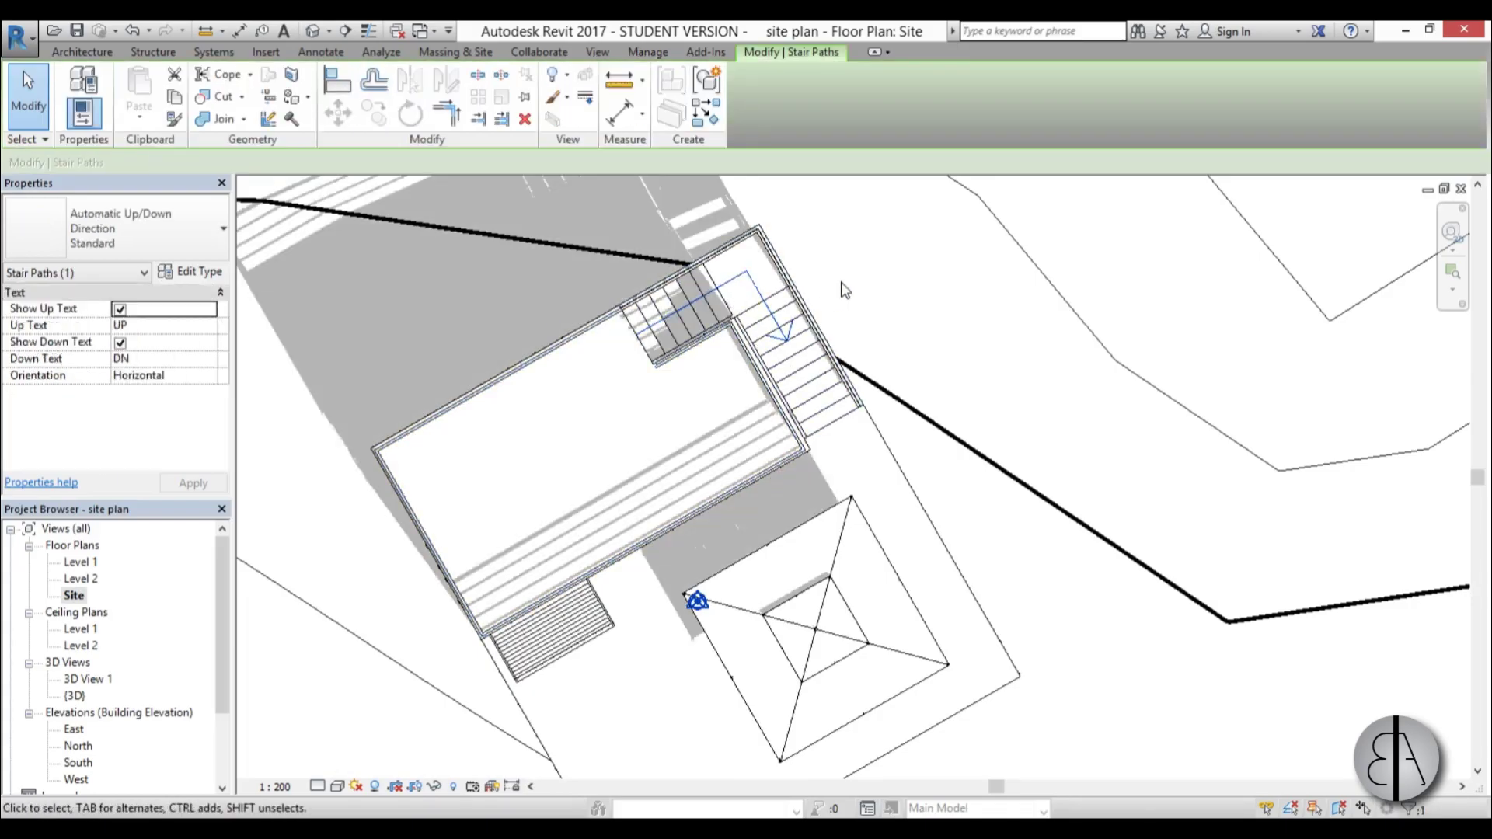
key("Escape")
scroll(845, 290, "down", 3)
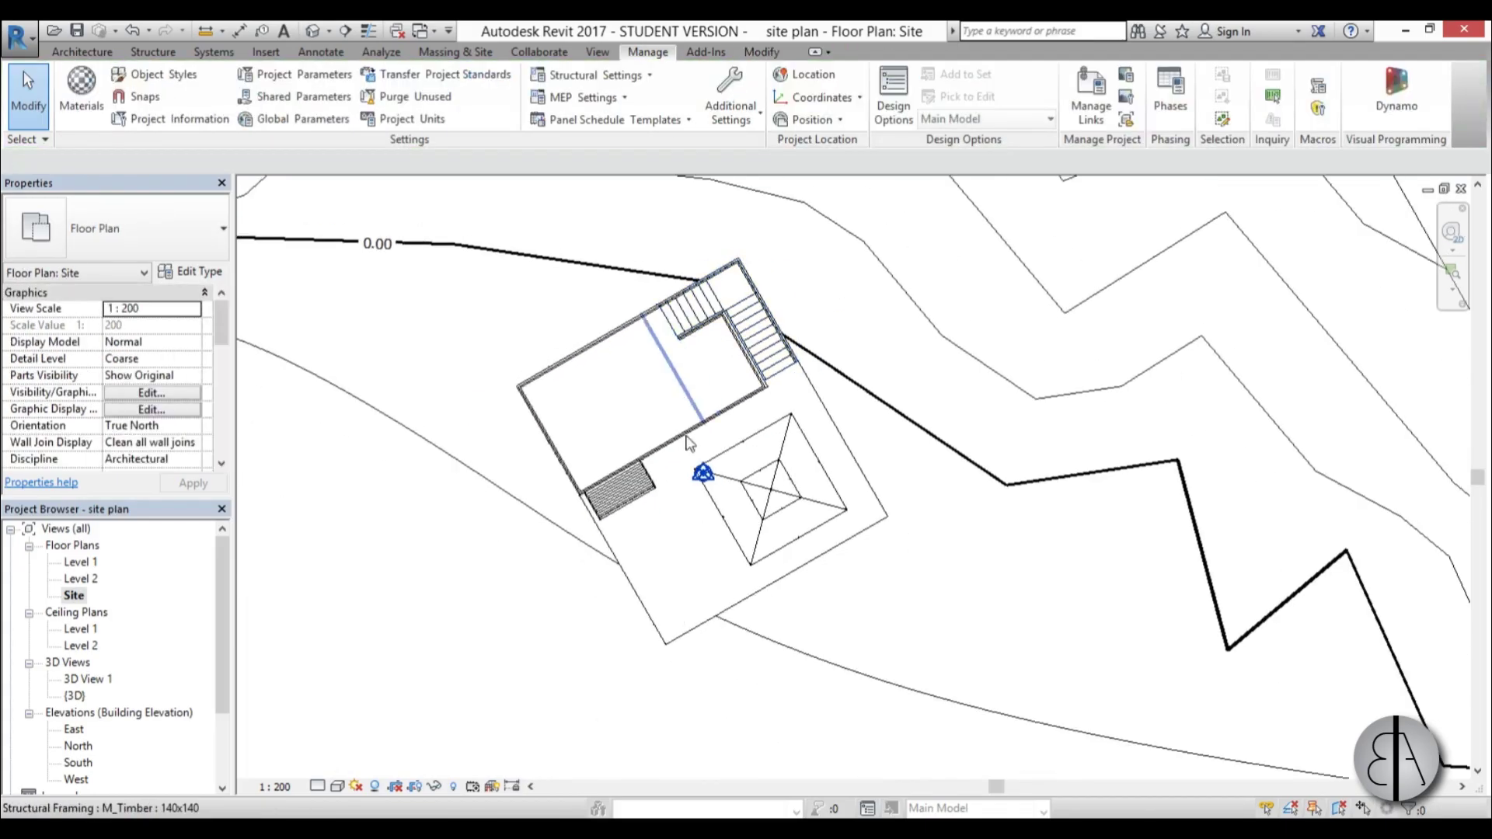
scroll(676, 404, "up", 1)
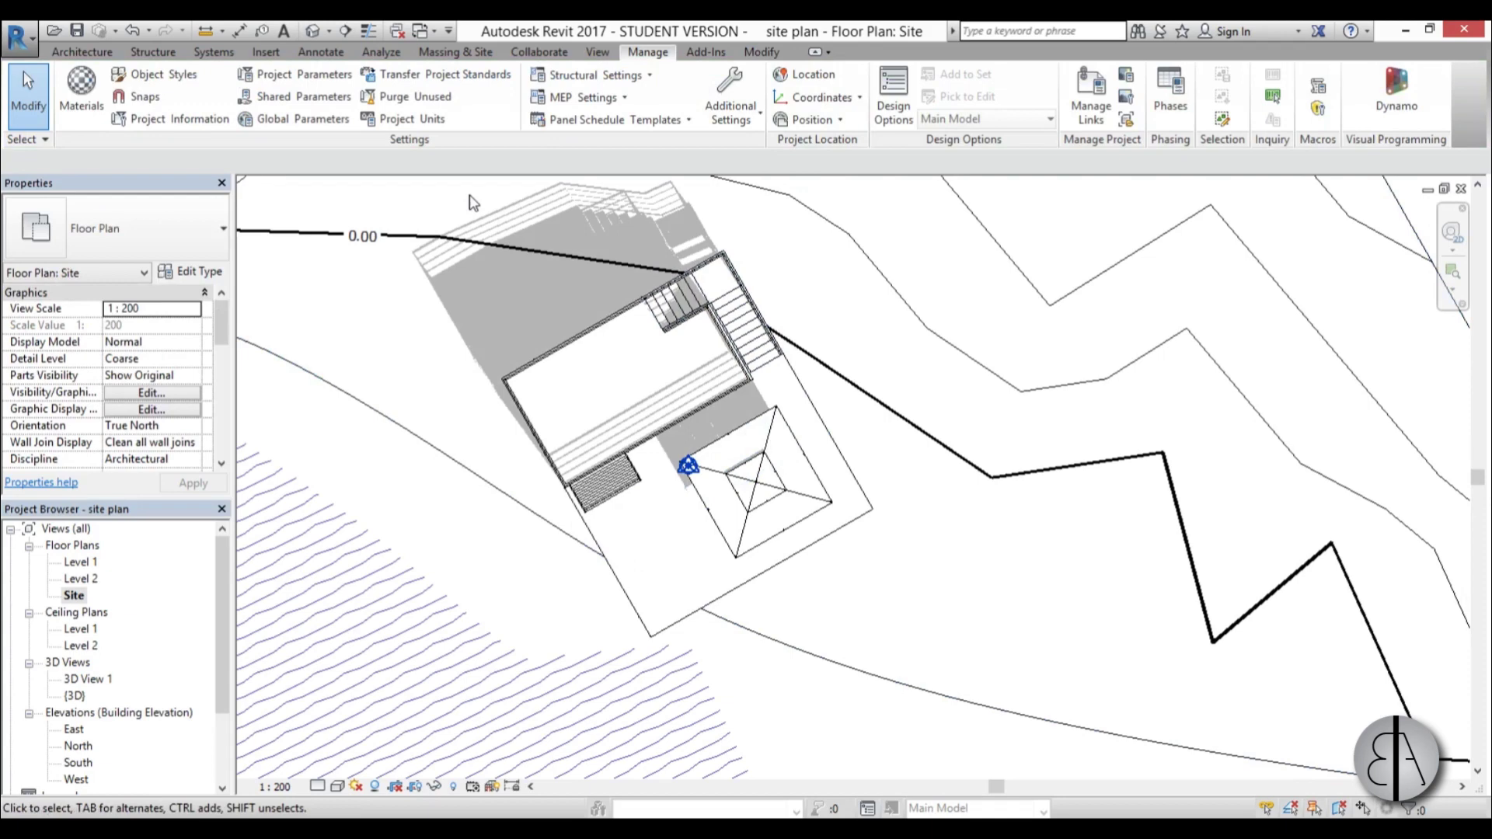
Place a Spot Elevation with leader and shoulder on the terrain just outside the building pad, near the 0.00 contour.
left_click(319, 53)
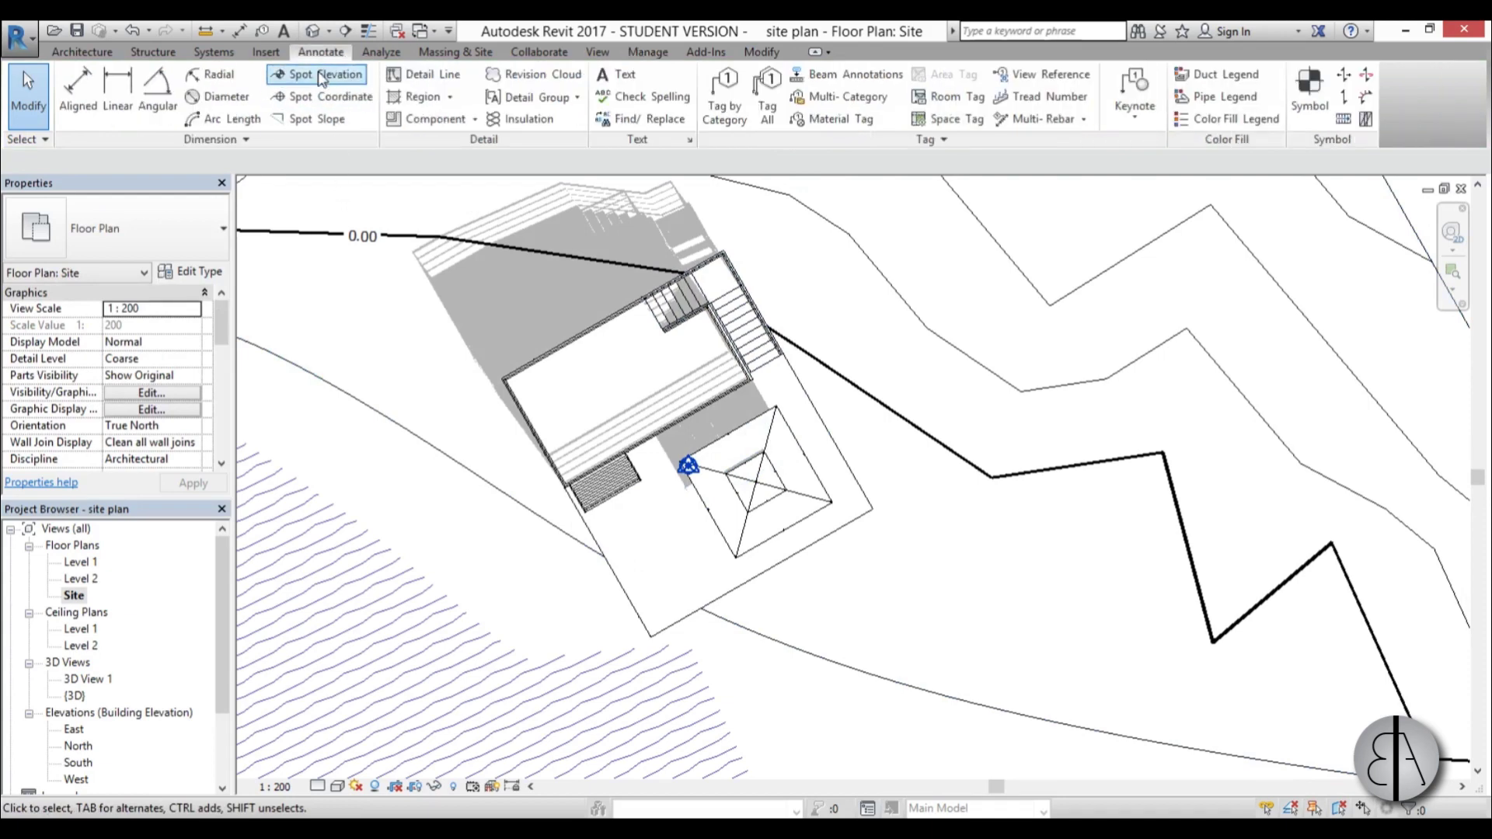
left_click(319, 75)
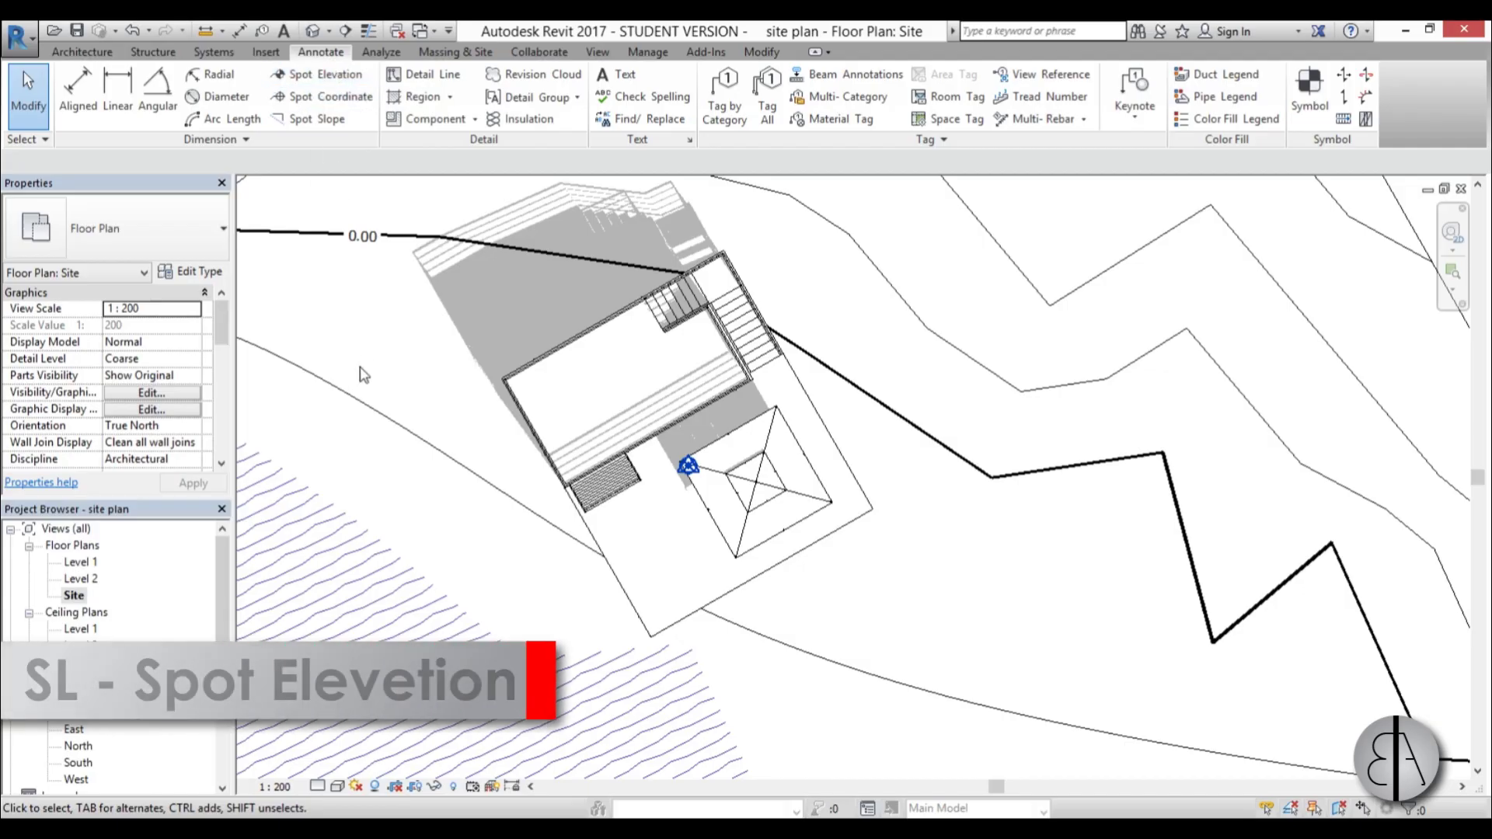
scroll(420, 313, "down", 3)
scroll(431, 342, "up", 2)
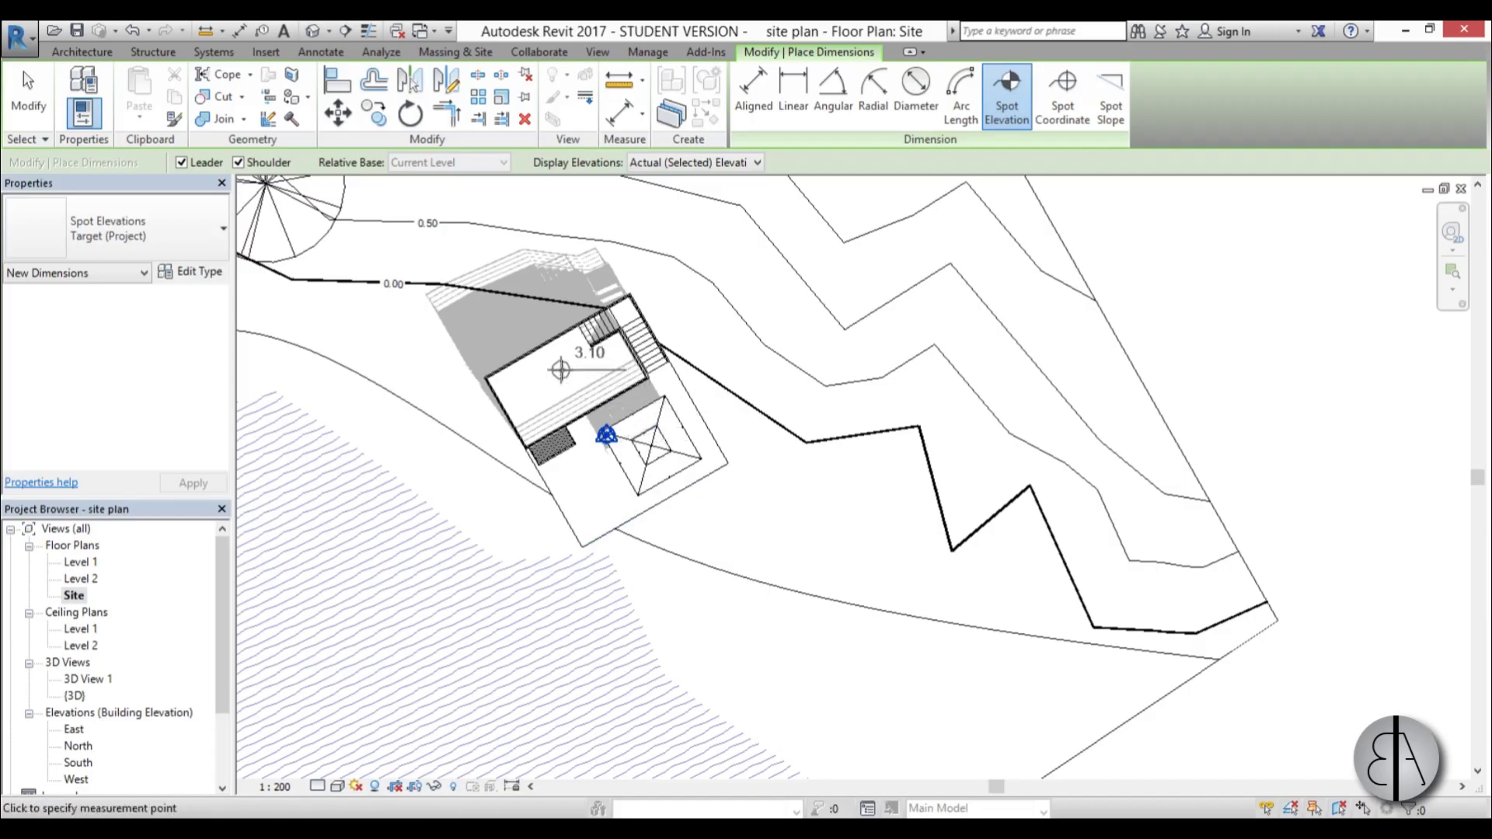
middle_click_drag(806, 242, 807, 417)
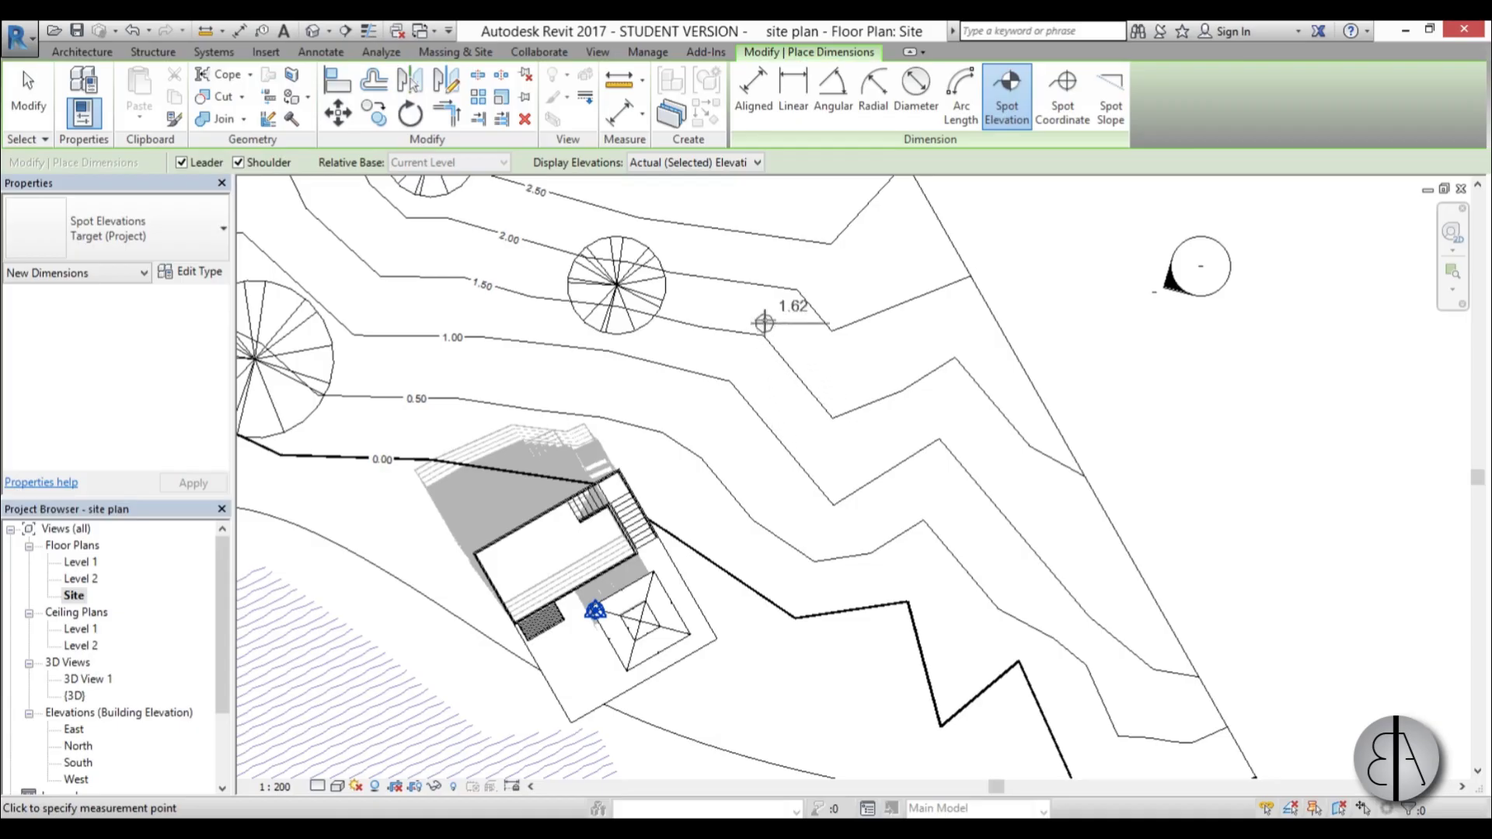
scroll(746, 404, "down", 2)
scroll(699, 497, "up", 3)
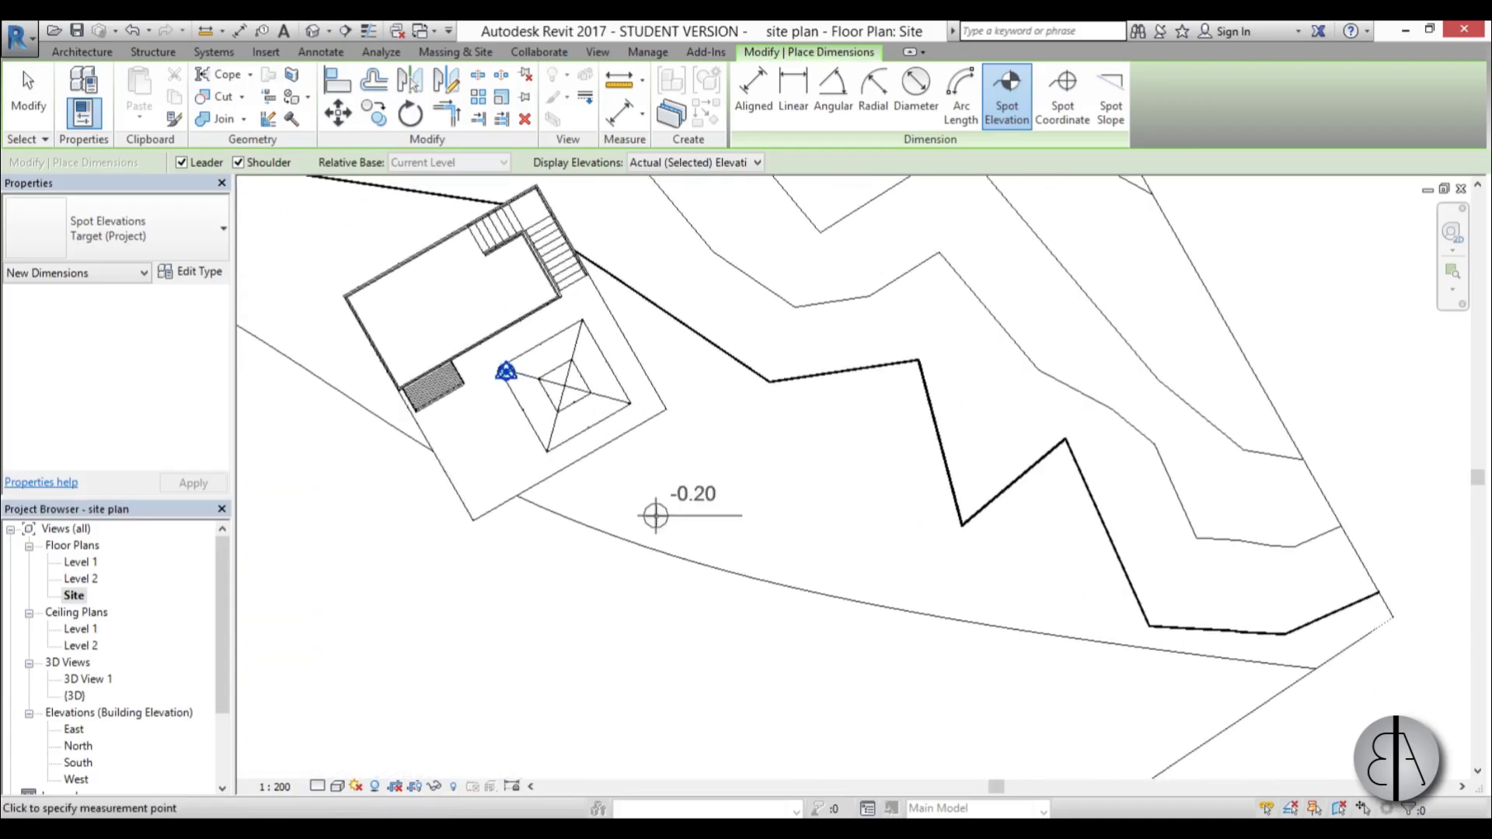
left_click(687, 471)
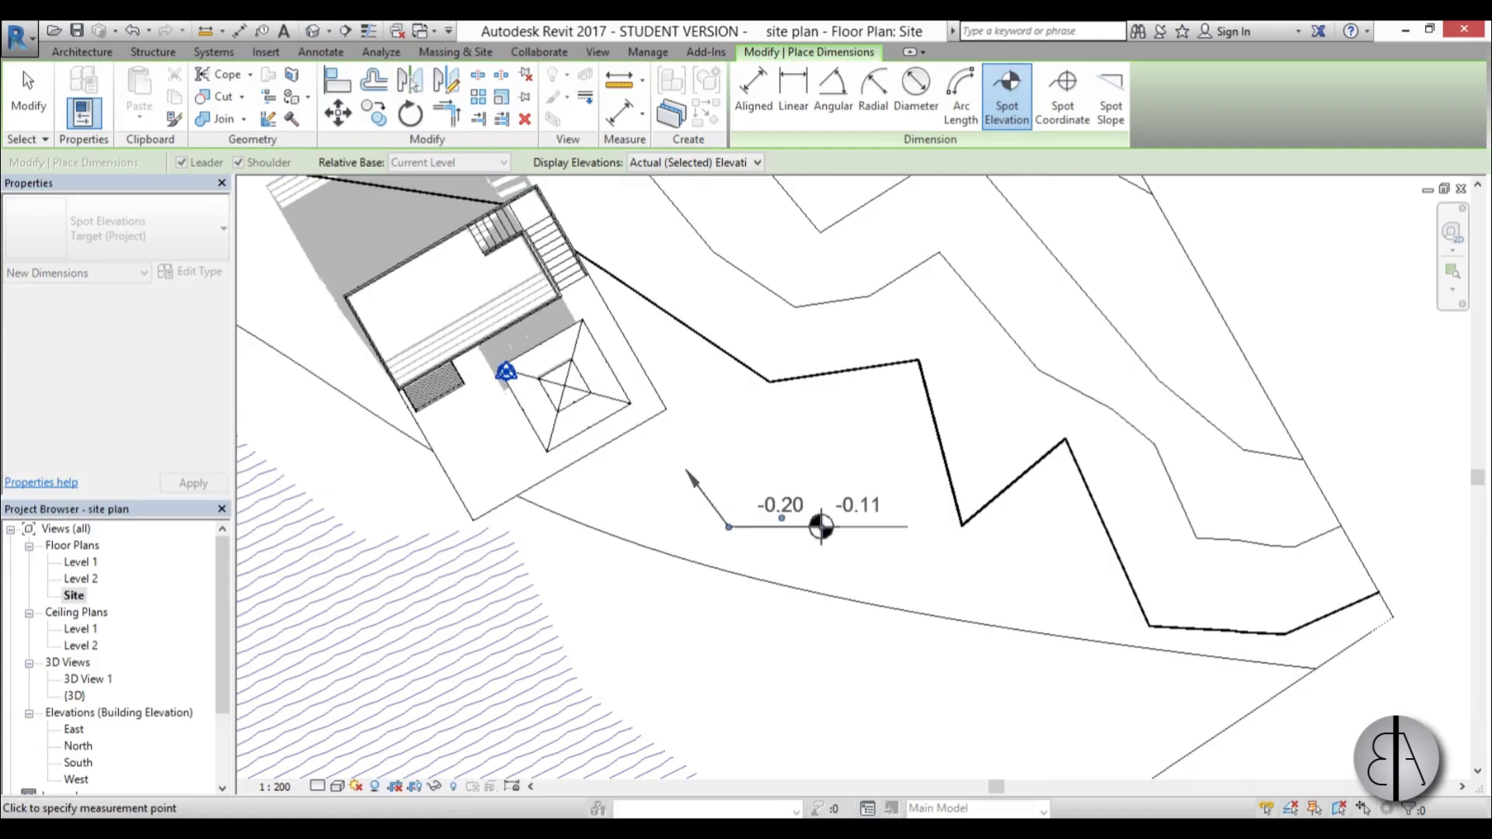
left_click(820, 527)
Place spot elevations with leaders on the building pad's lower corner and on the stair landing at the building's upper corner.
left_click(486, 475)
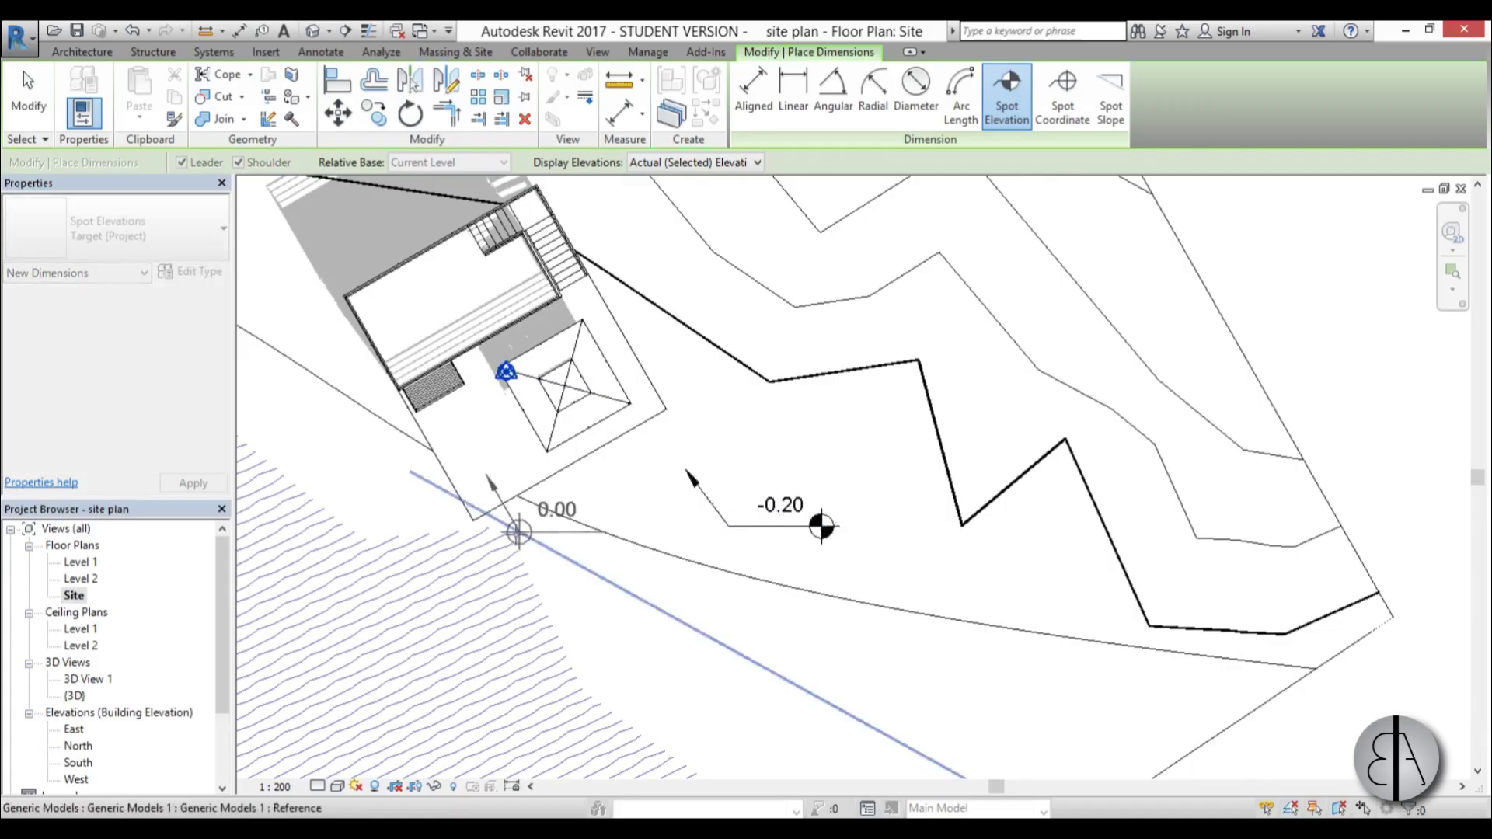
left_click(648, 531)
scroll(620, 333, "up", 3)
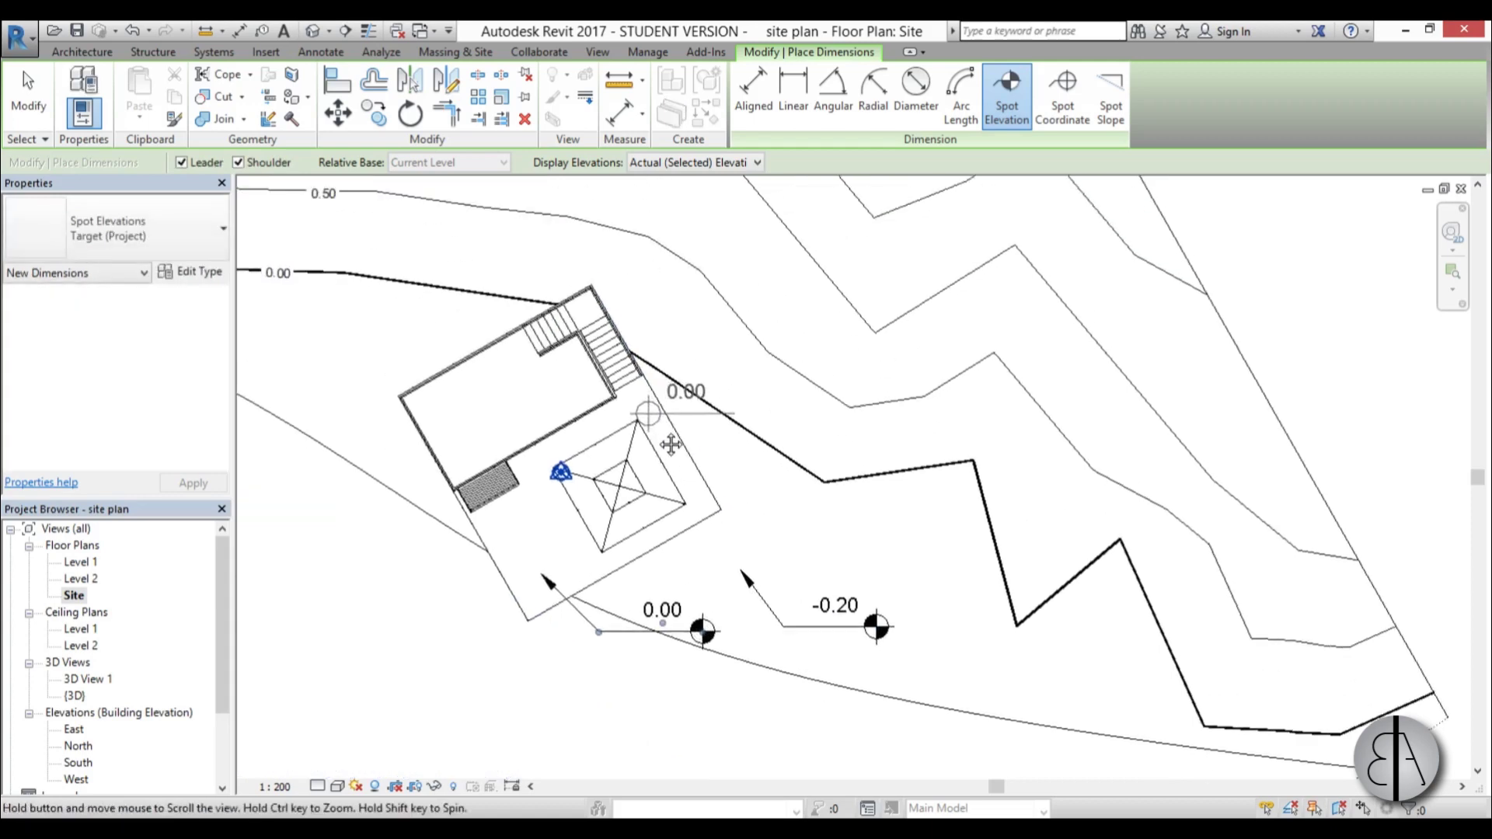
left_click(618, 341)
scroll(684, 299, "down", 1)
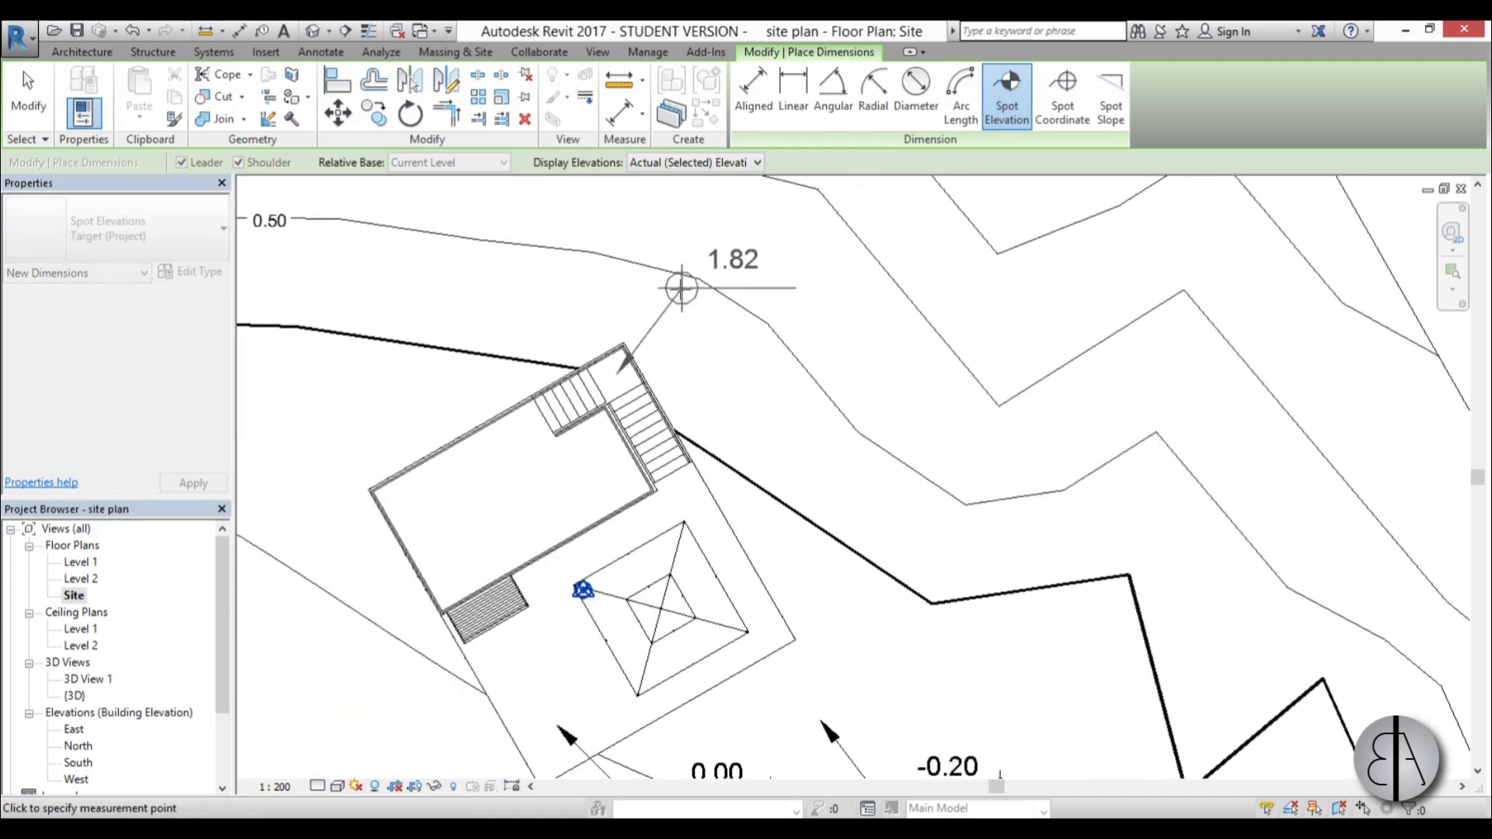
left_click(682, 309)
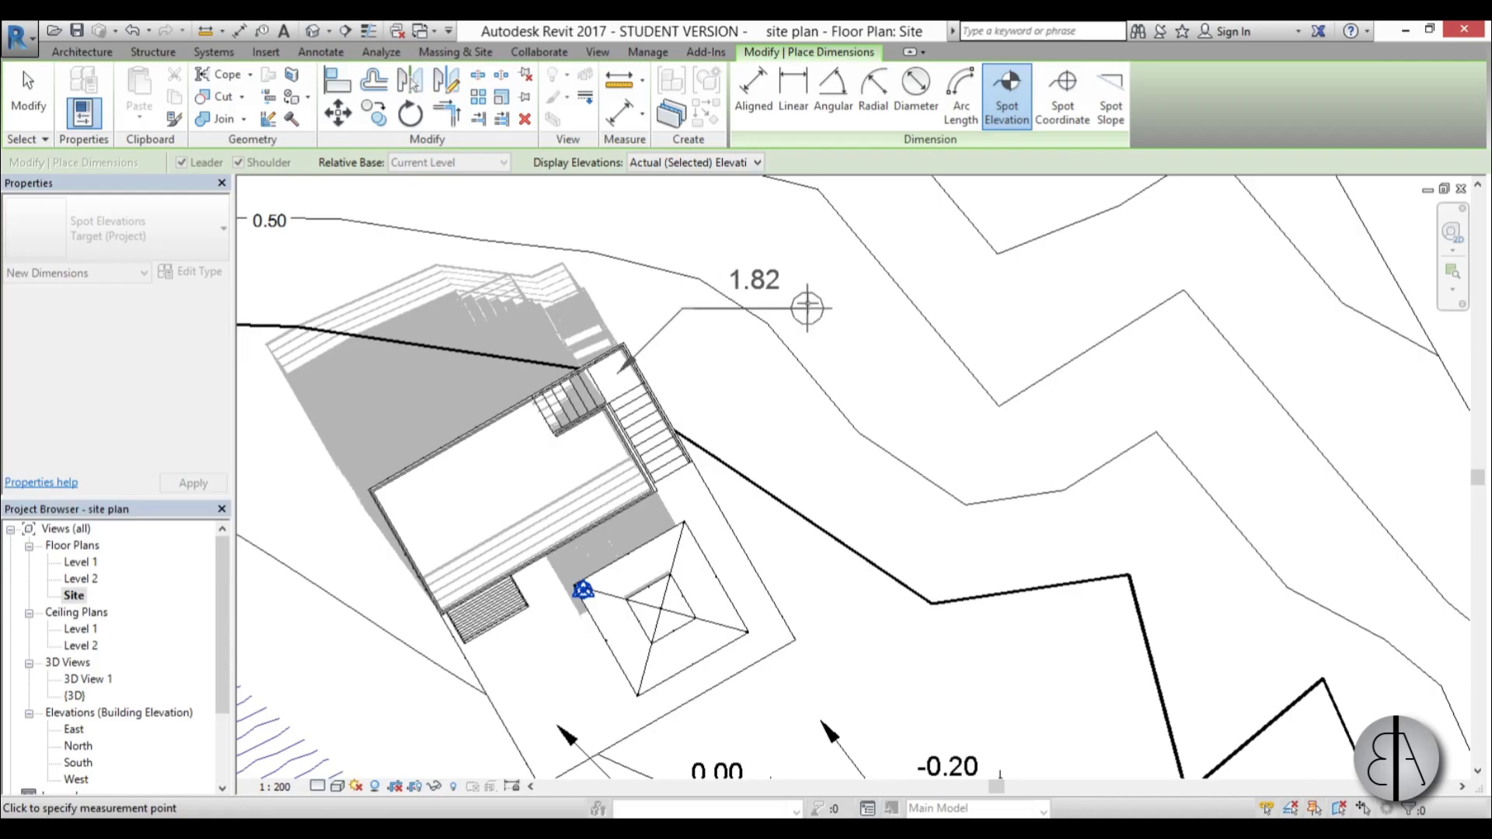
left_click(807, 308)
Place a spot elevation on the building's flat roof, with its leader extending out past the shadow.
middle_click_drag(416, 455, 762, 400)
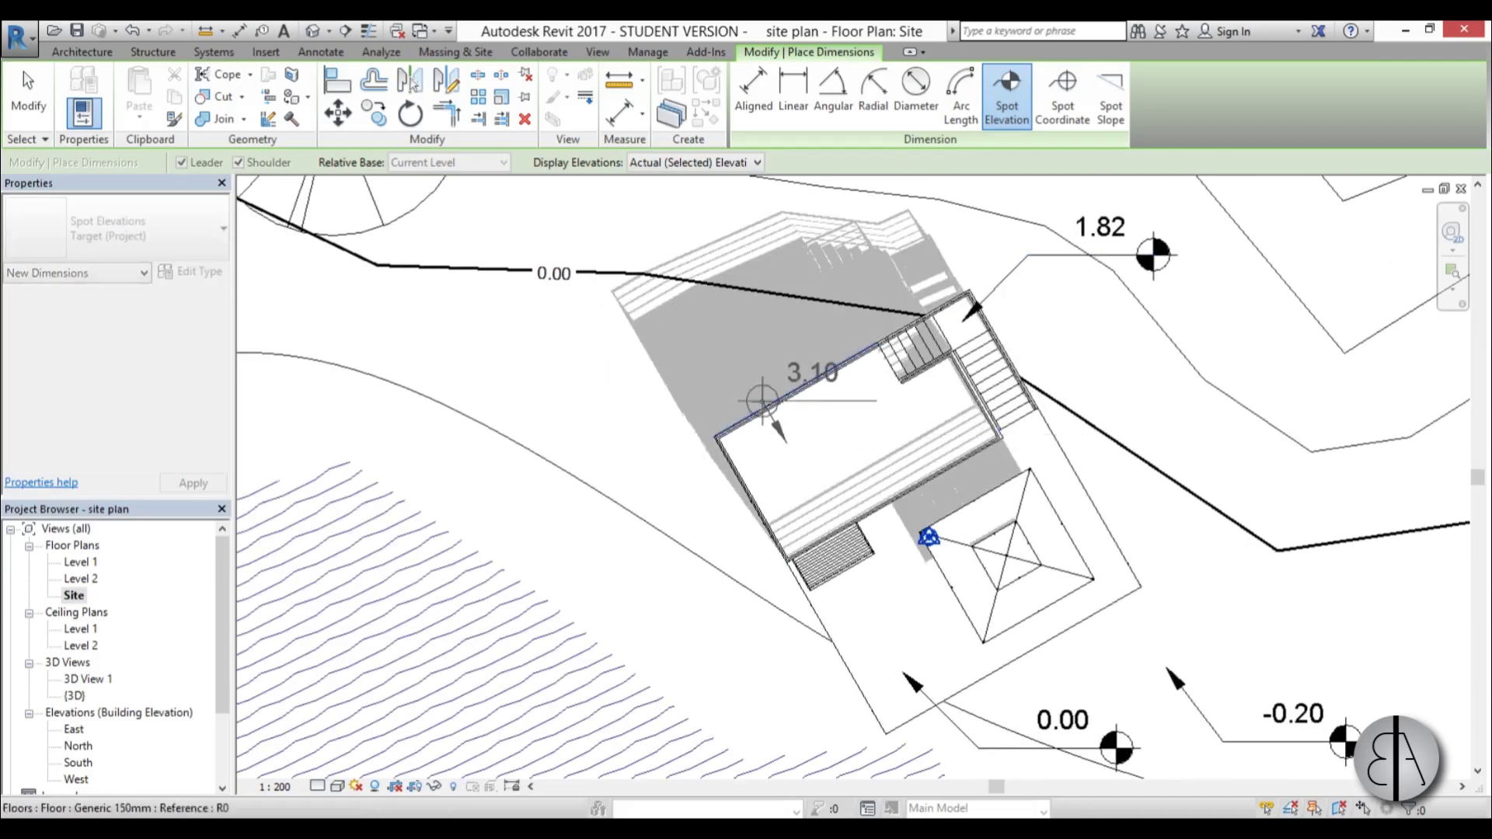
left_click(783, 440)
left_click(707, 378)
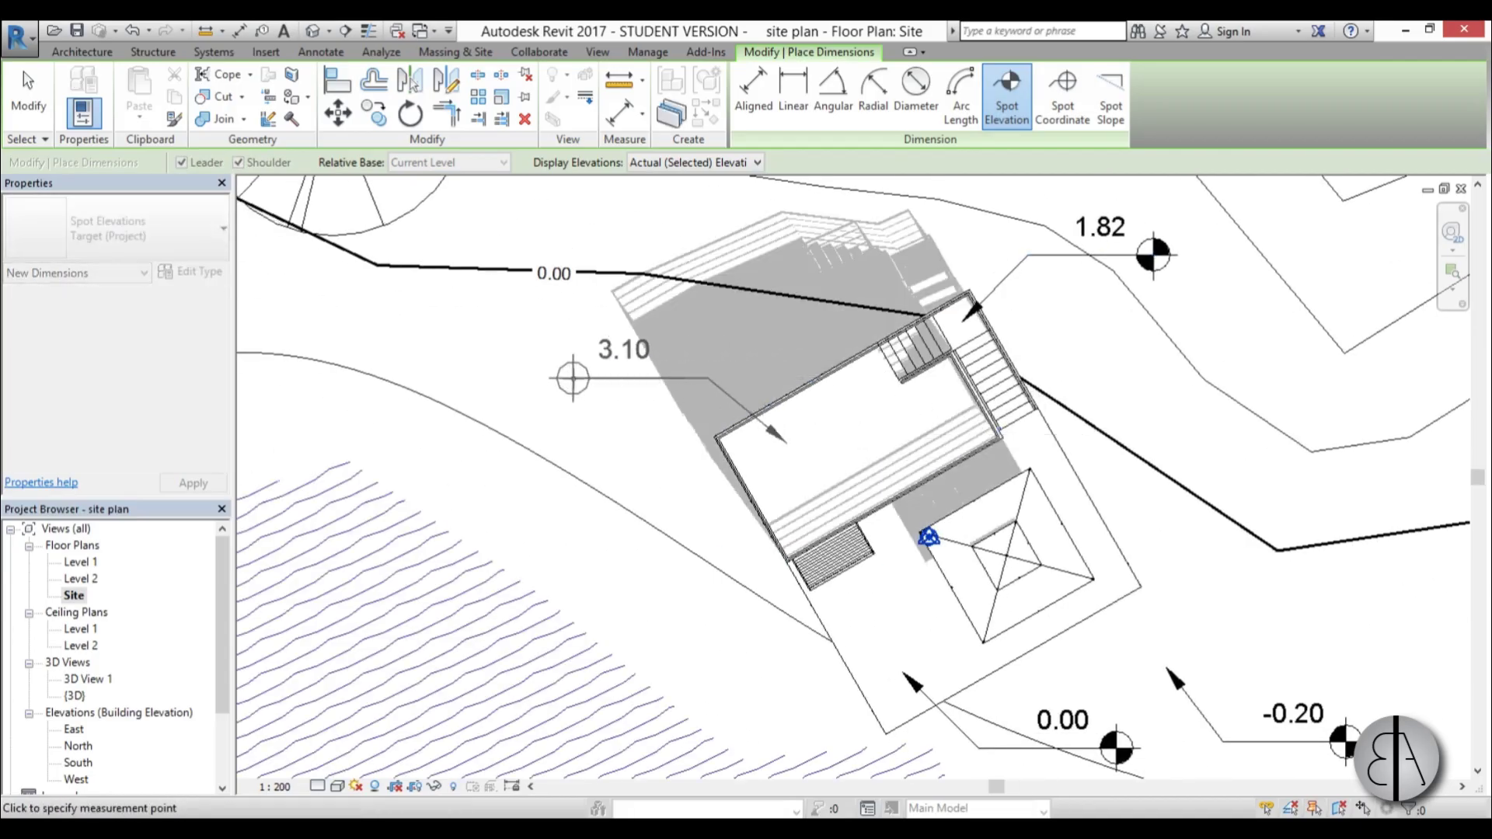
left_click(573, 378)
Place a spot elevation with leader on the upper terrain between the 2.50 and 3.00 contours, and end the placement.
scroll(710, 533, "down", 4)
scroll(653, 597, "up", 2)
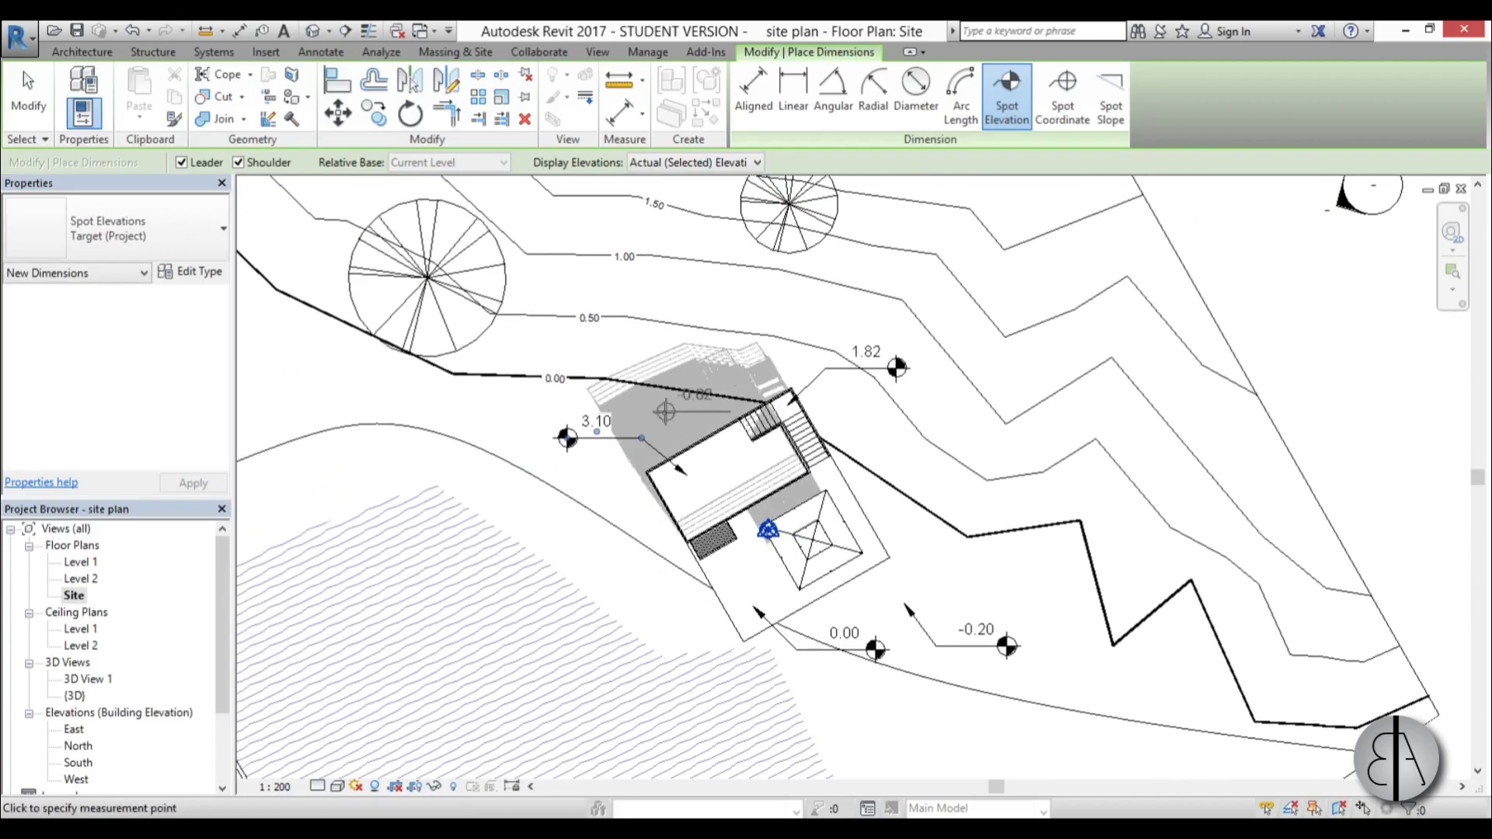
scroll(684, 482, "down", 2)
scroll(709, 593, "up", 1)
scroll(757, 620, "down", 1)
scroll(742, 544, "up", 1)
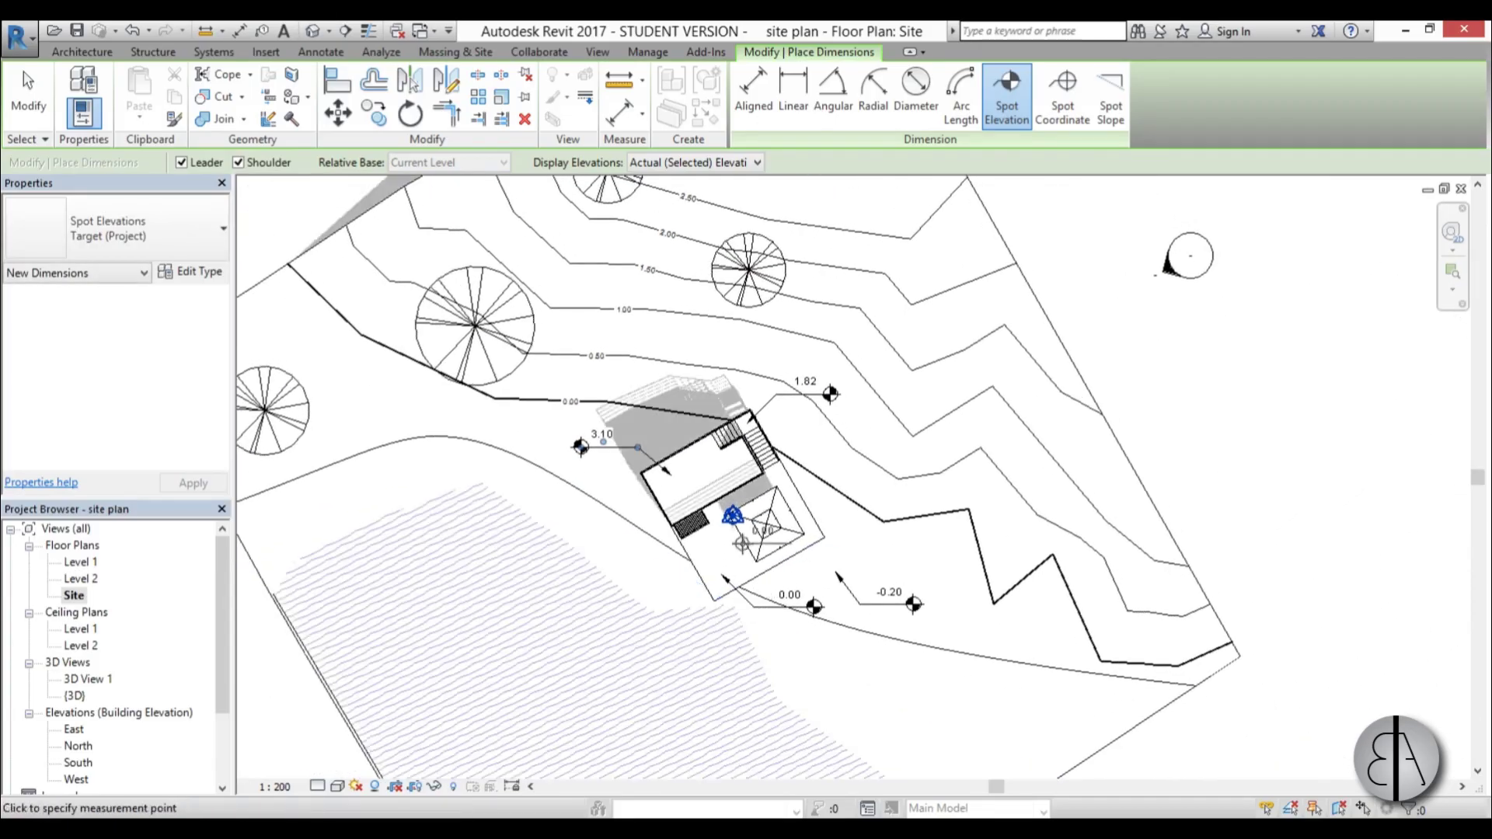
scroll(742, 544, "down", 2)
scroll(729, 311, "up", 3)
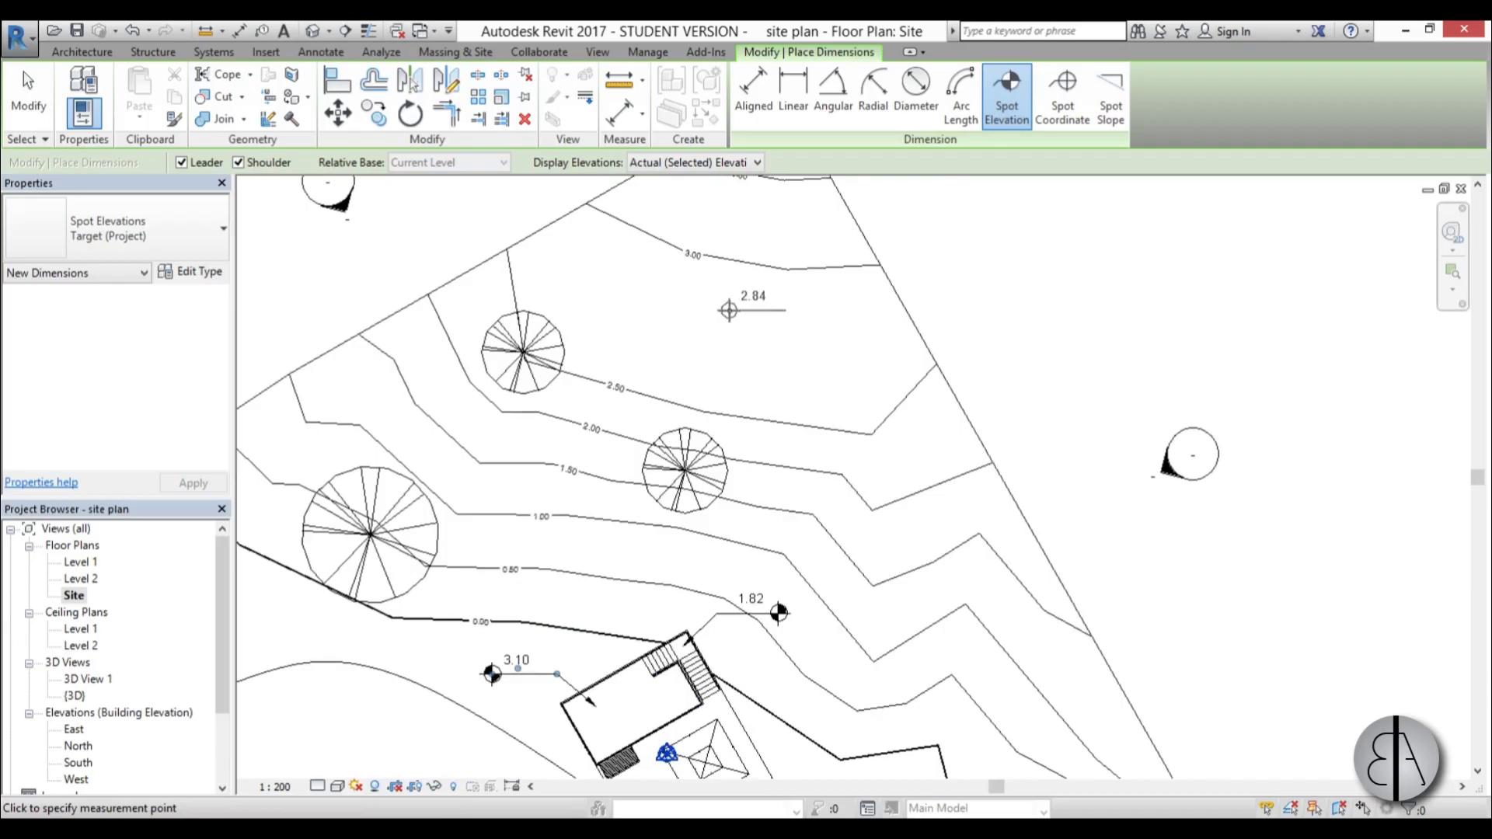
scroll(729, 310, "up", 1)
left_click(750, 312)
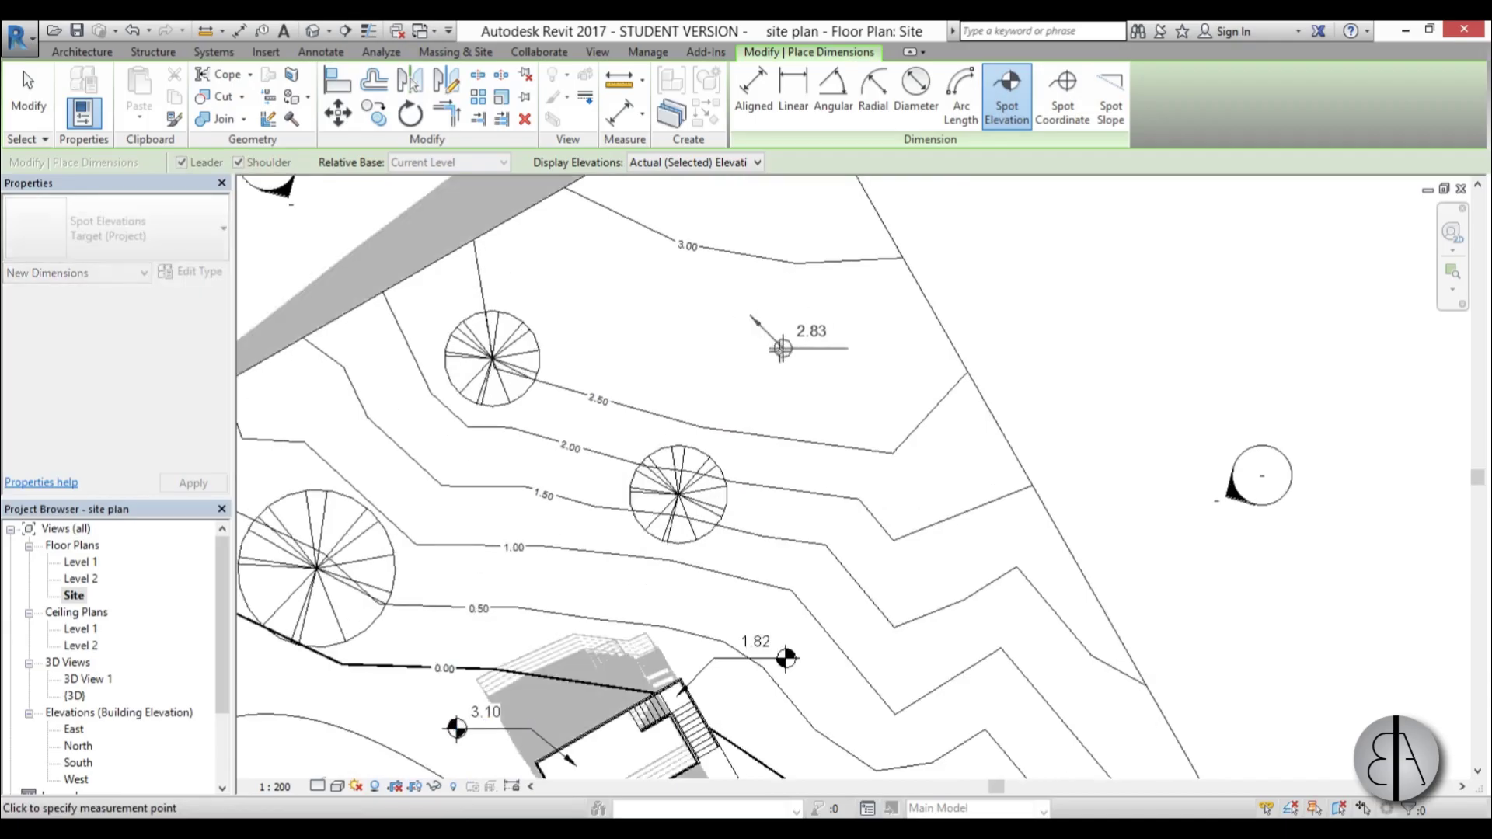
left_click(852, 348)
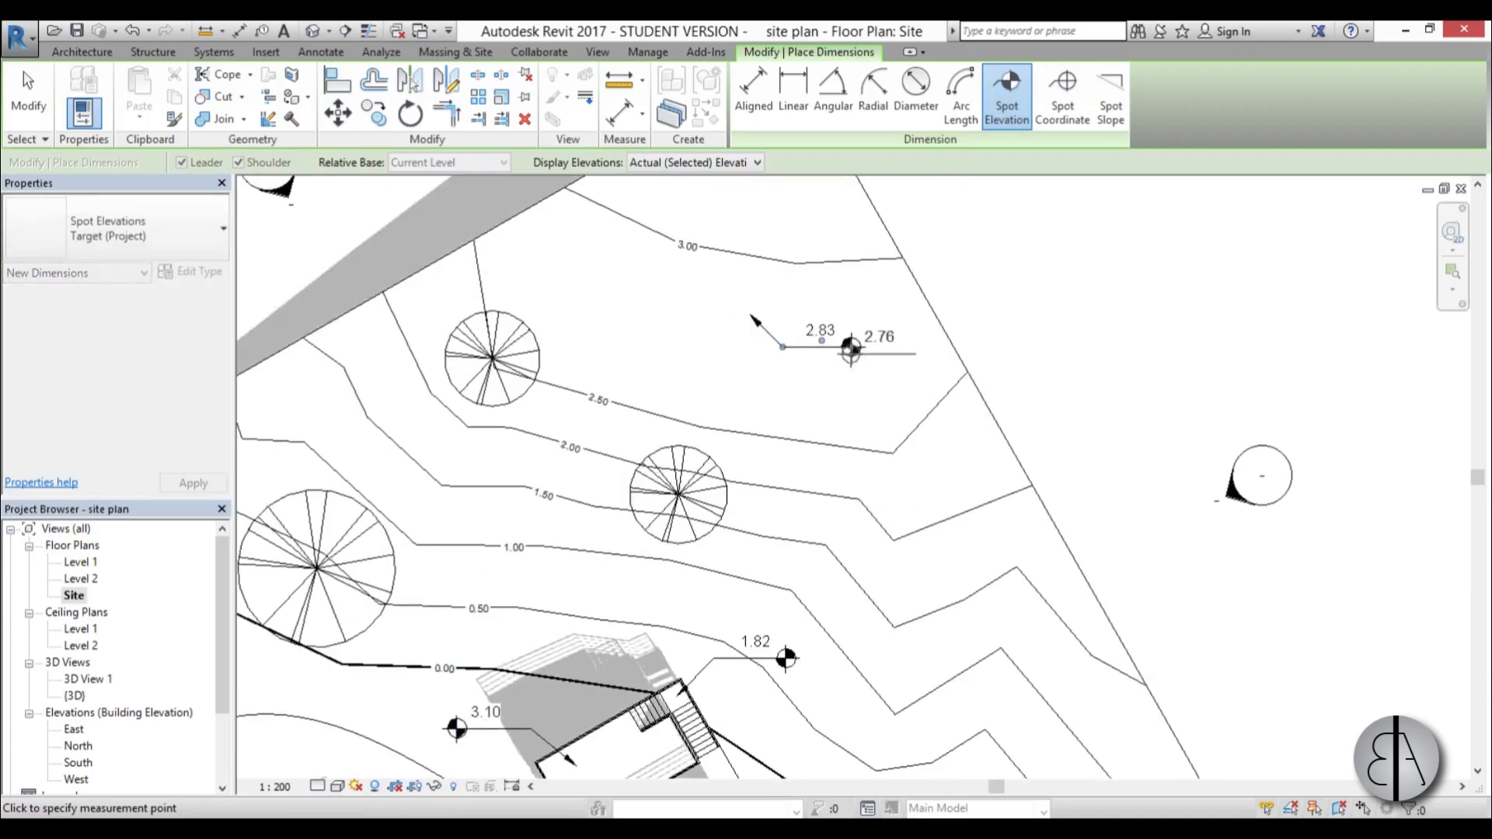
key("Escape")
key("Escape")
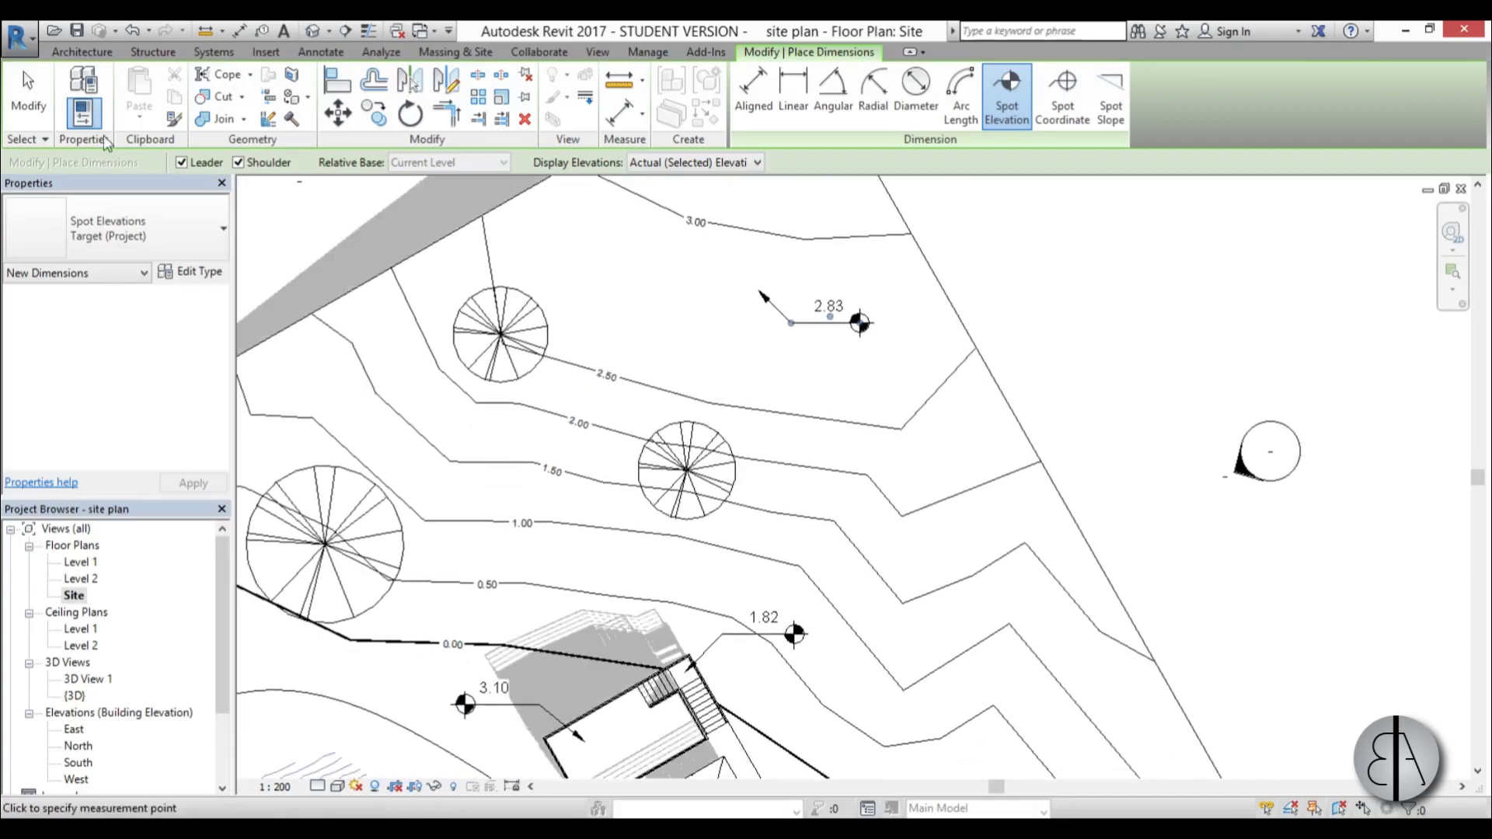
scroll(694, 401, "down", 3)
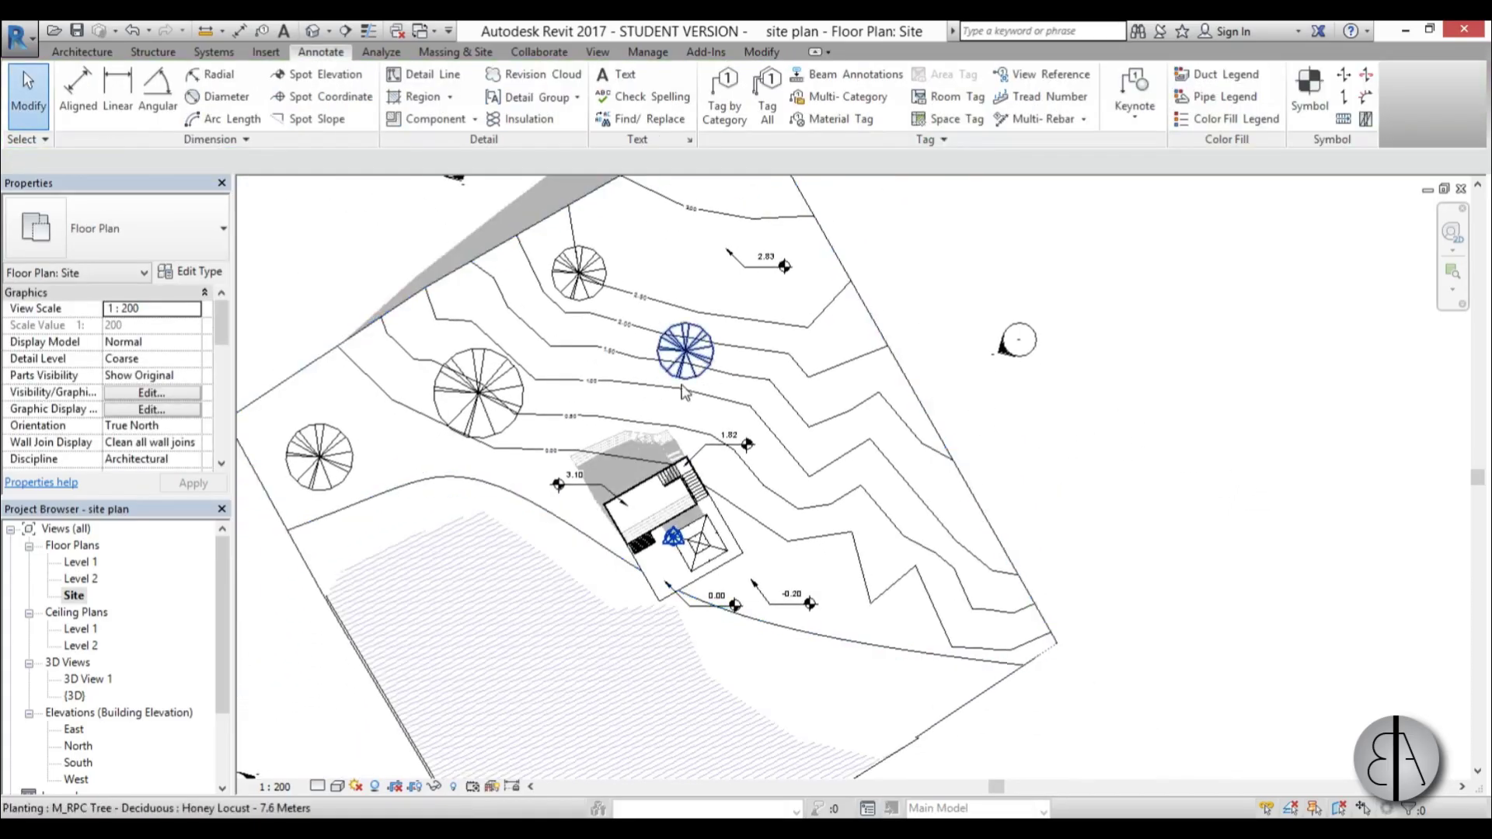
middle_click_drag(739, 561, 771, 520)
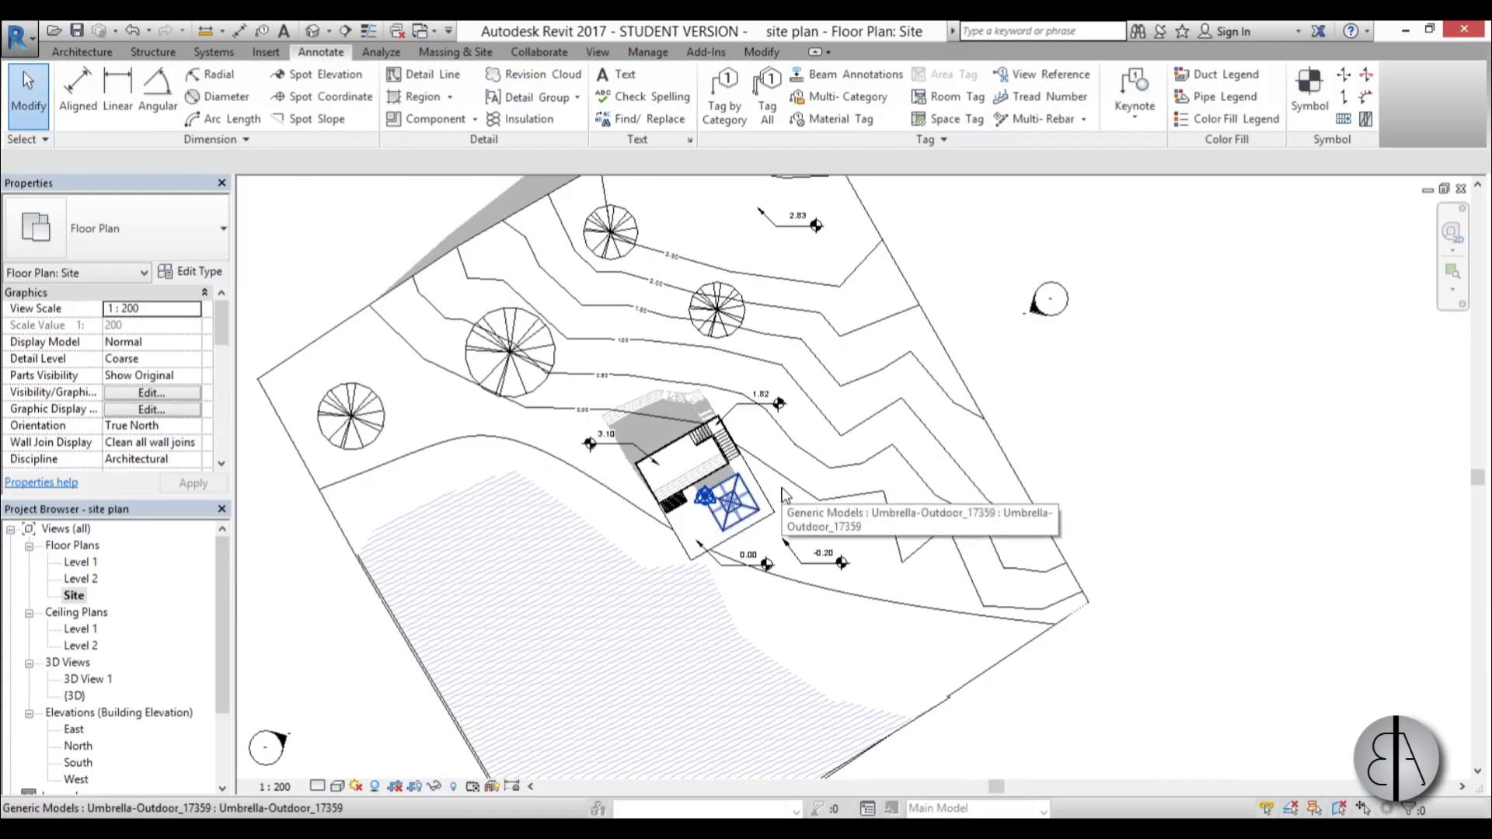
middle_click_drag(773, 501, 790, 495)
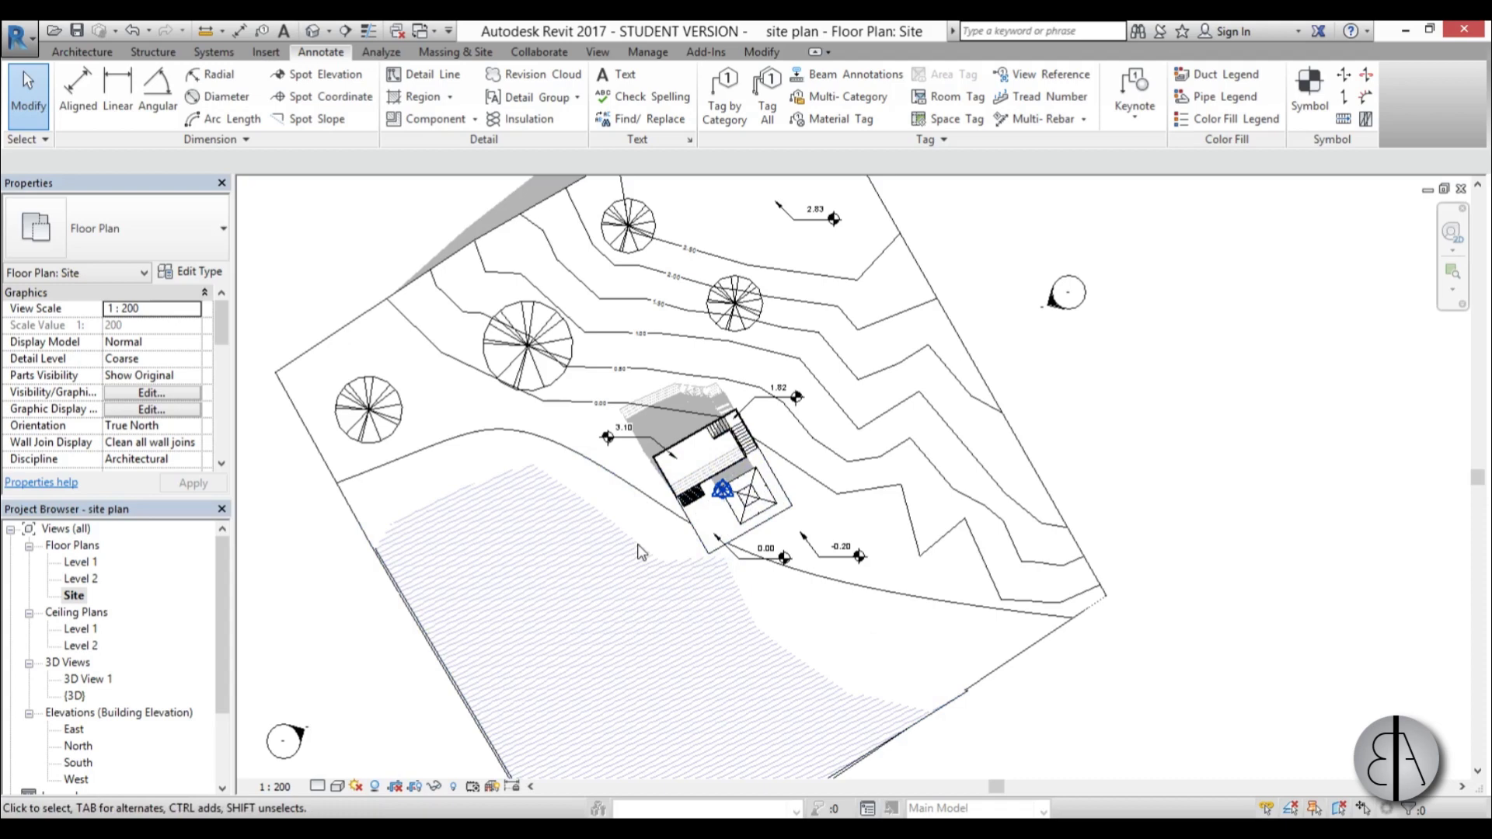
scroll(614, 537, "down", 2)
scroll(599, 548, "up", 1)
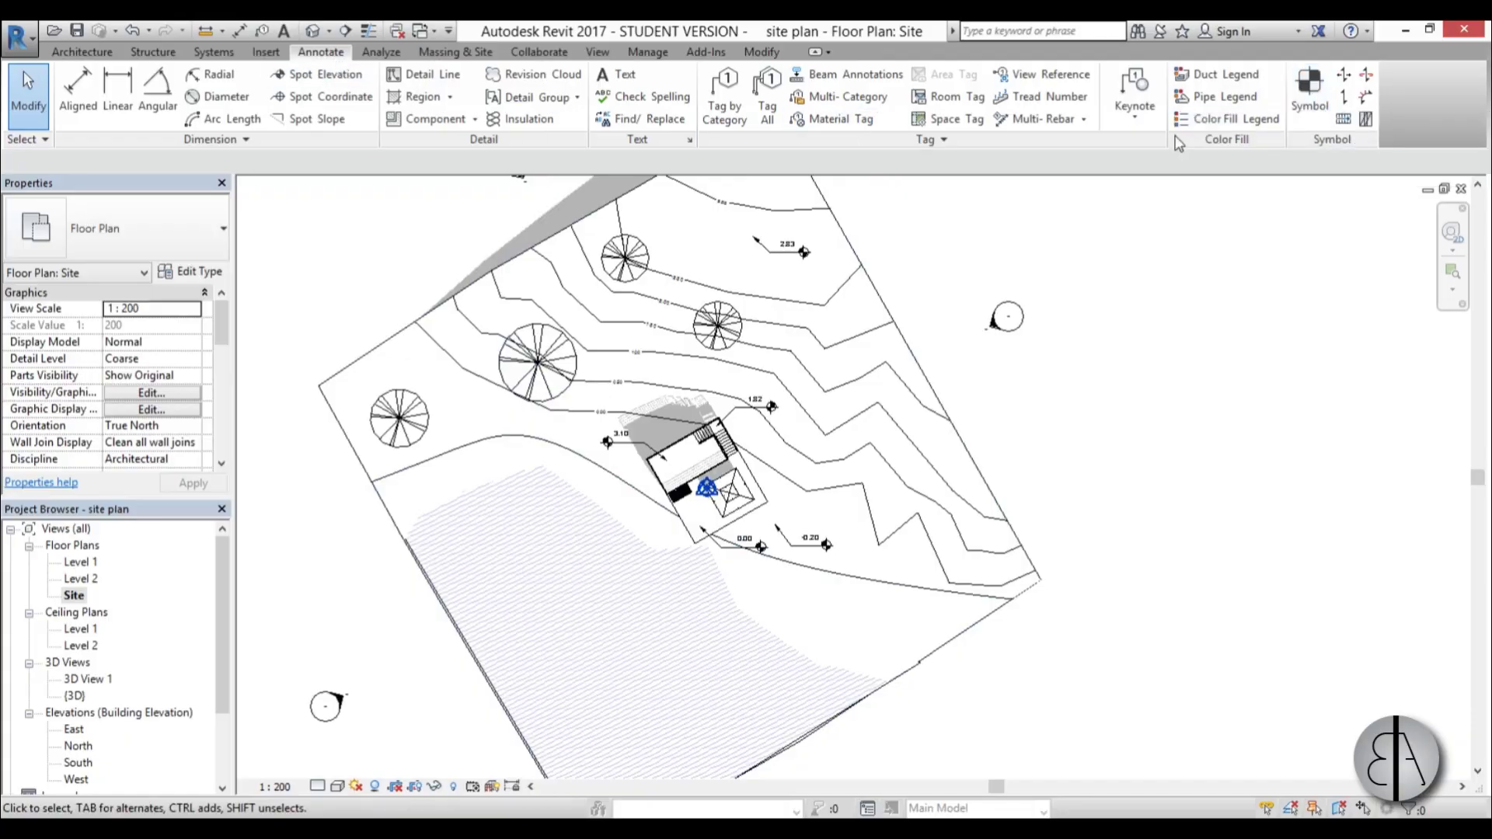
Place an M_North Arrow-2 symbol without leaders outside the plot, between its eastern boundary and the east elevation marker.
left_click(1331, 123)
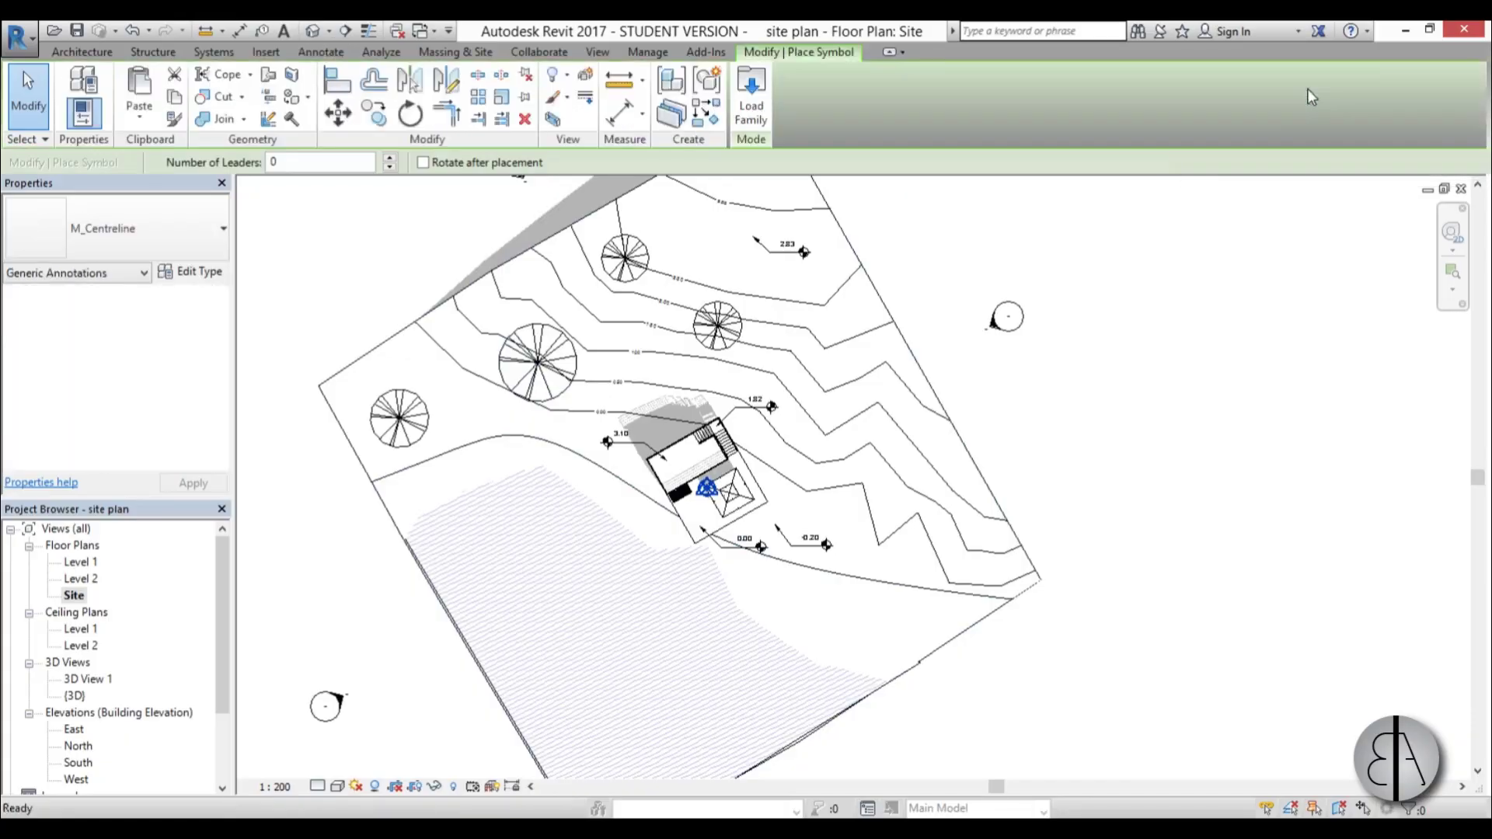
left_click(183, 258)
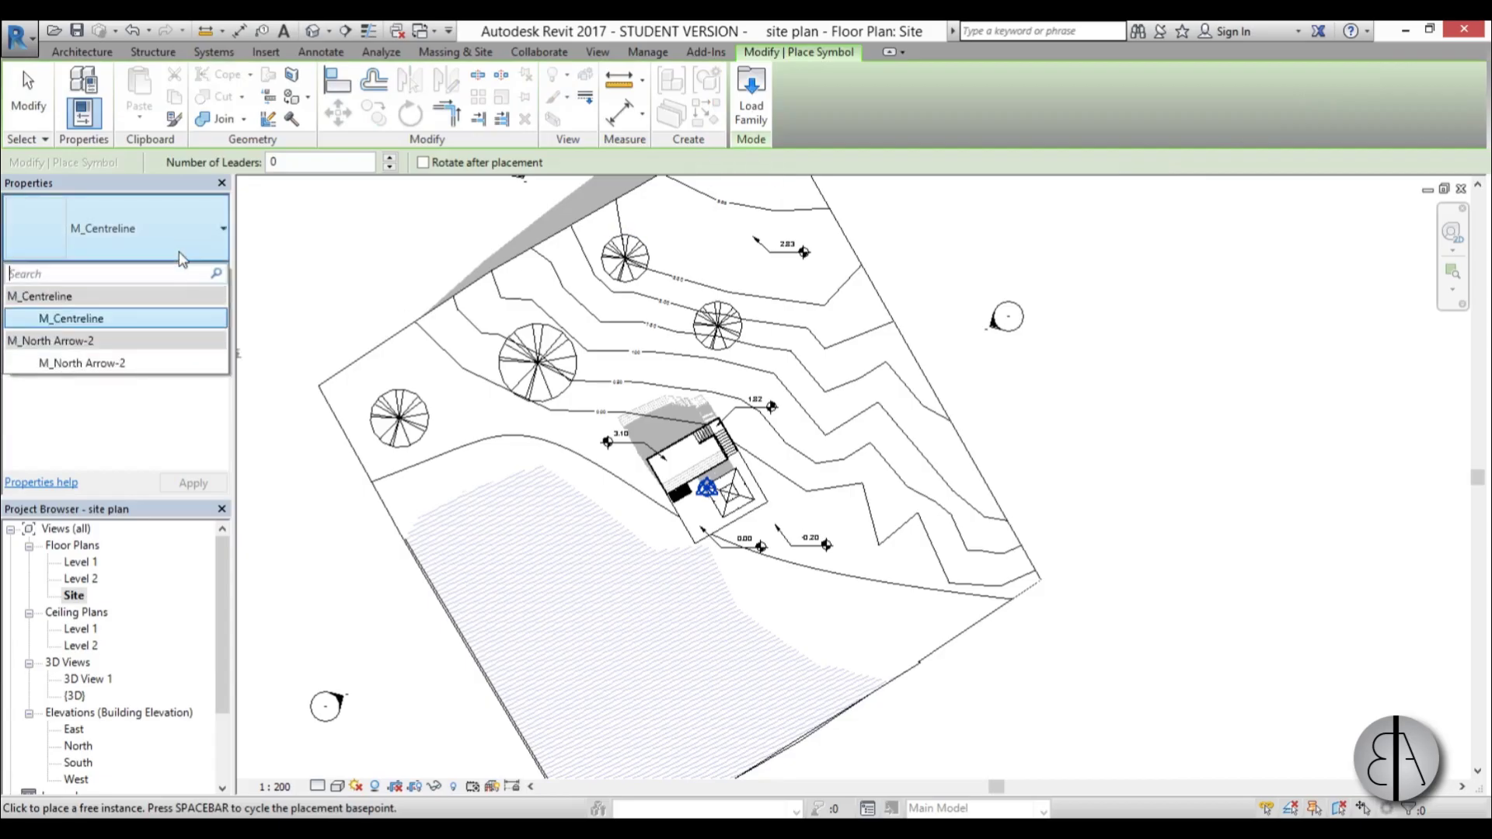
left_click(48, 366)
scroll(707, 488, "up", 3)
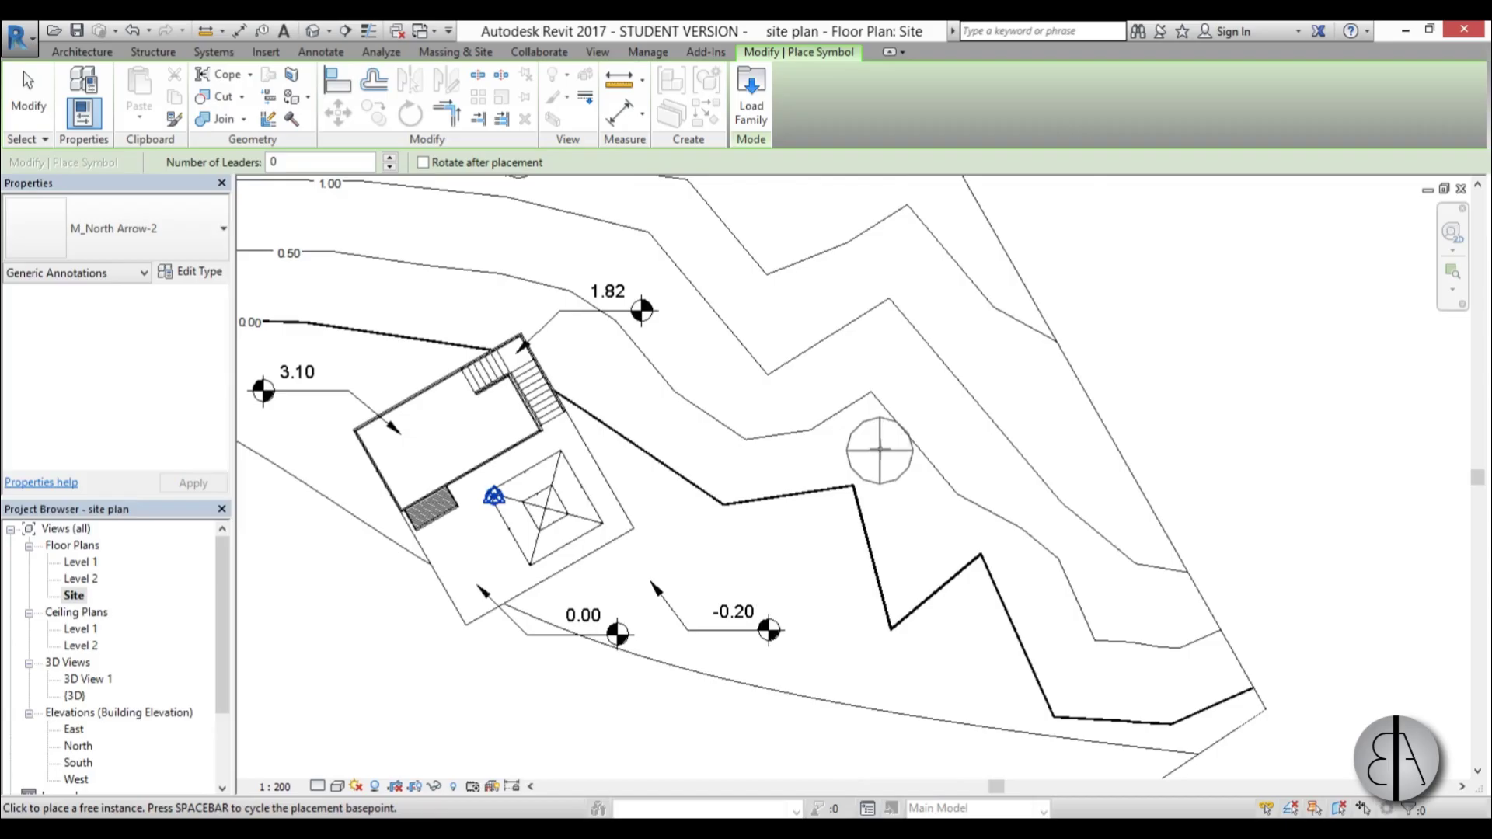
scroll(490, 489, "down", 4)
scroll(730, 482, "up", 2)
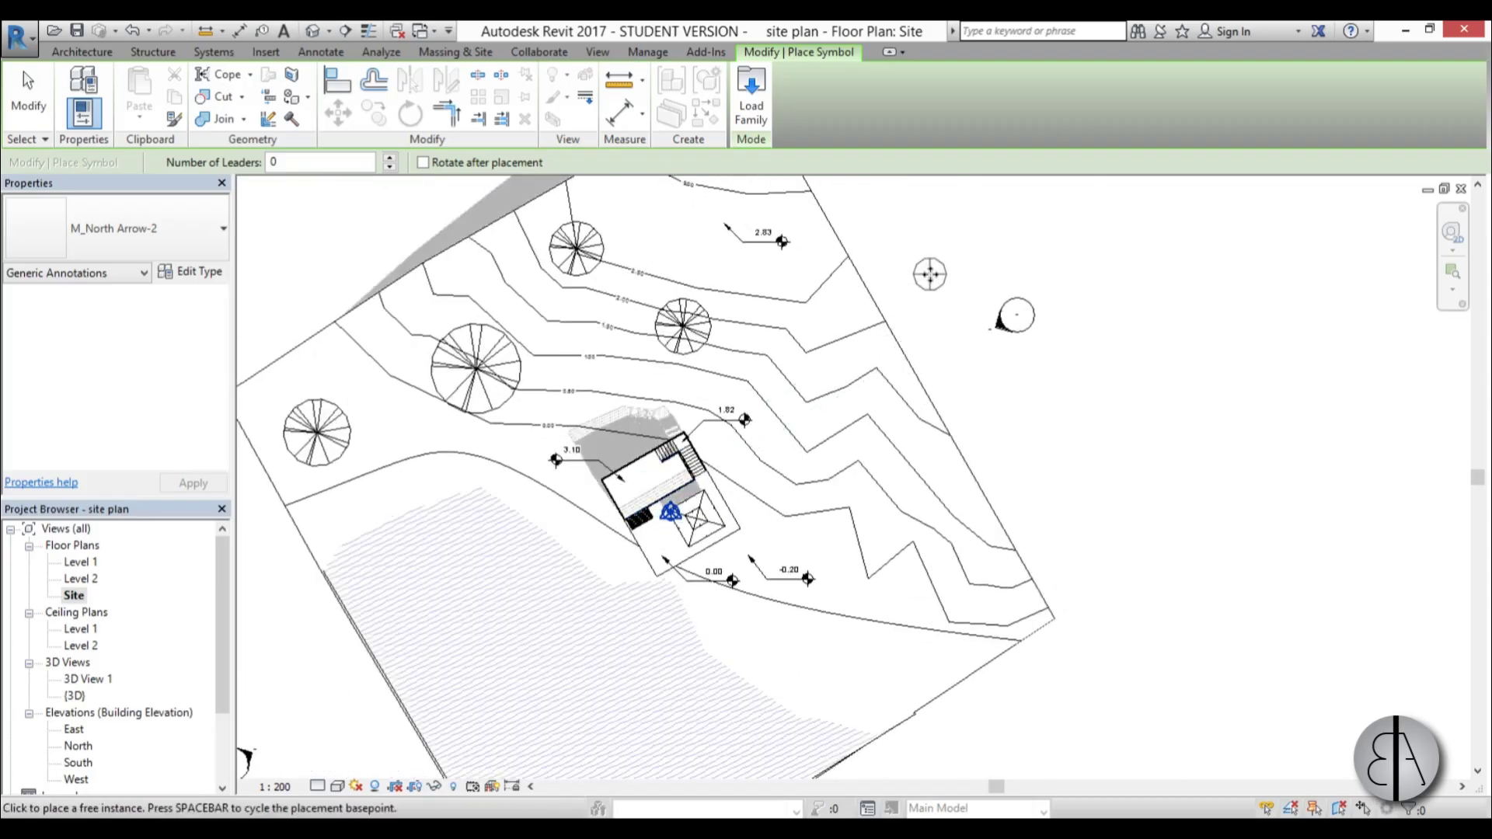
left_click(931, 280)
scroll(1034, 209, "up", 2)
key("Escape")
Select the placed north arrow symbol and open its family for editing.
left_click(872, 323)
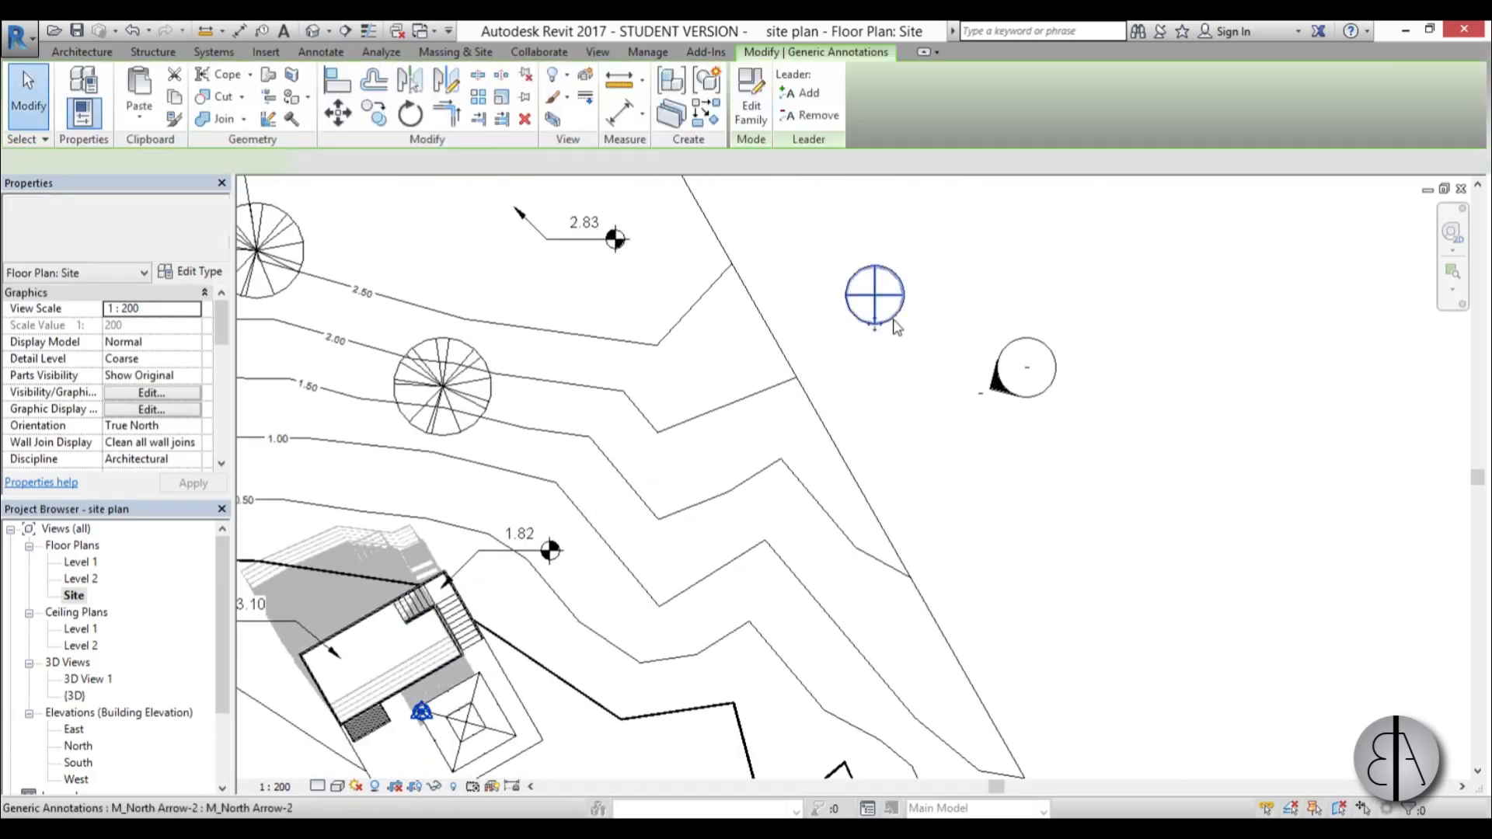
left_click(861, 410)
scroll(860, 405, "down", 2)
scroll(865, 381, "up", 2)
left_click(865, 346)
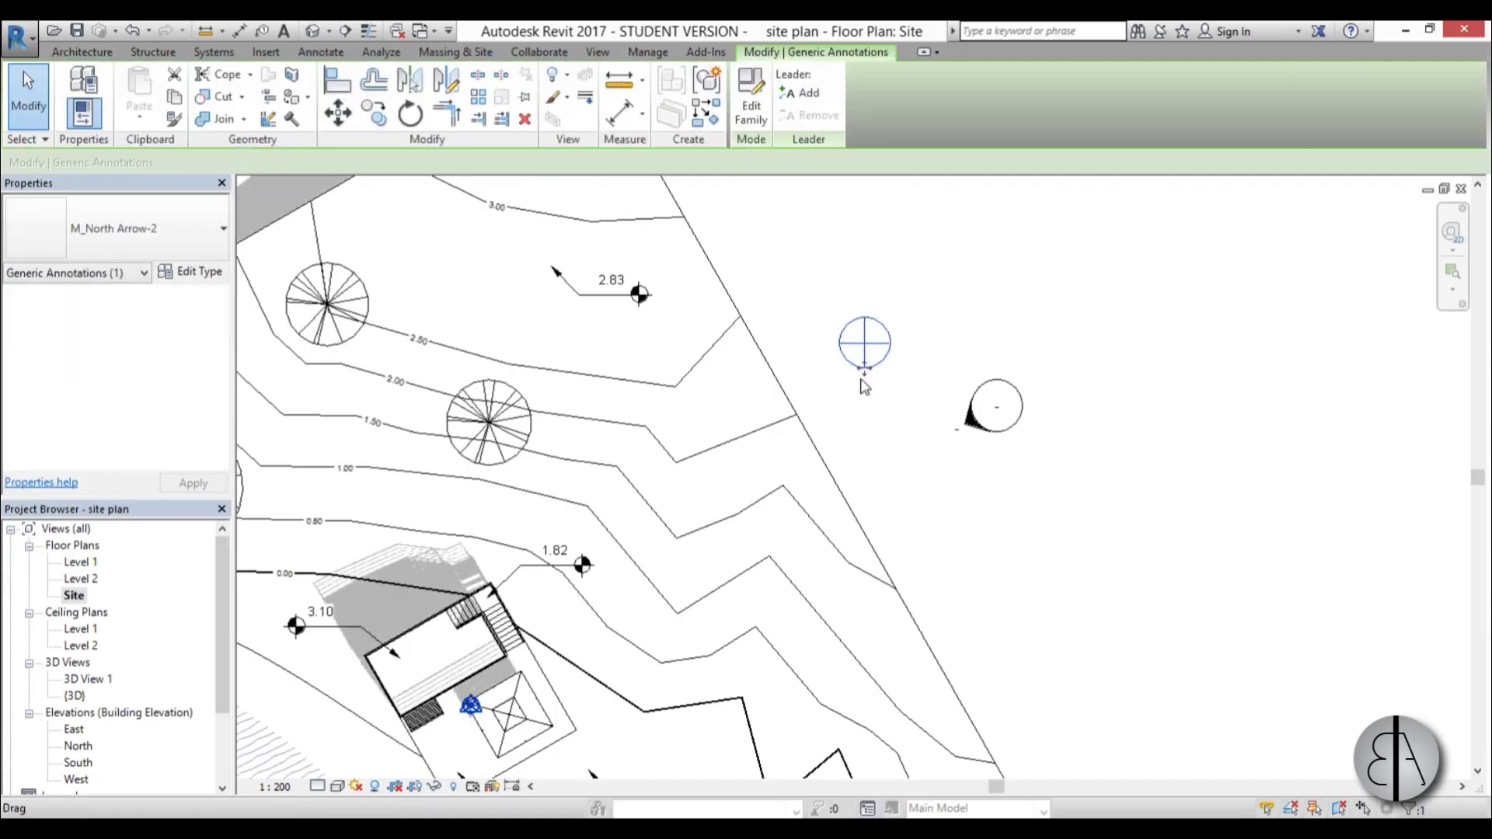
scroll(892, 373, "down", 2)
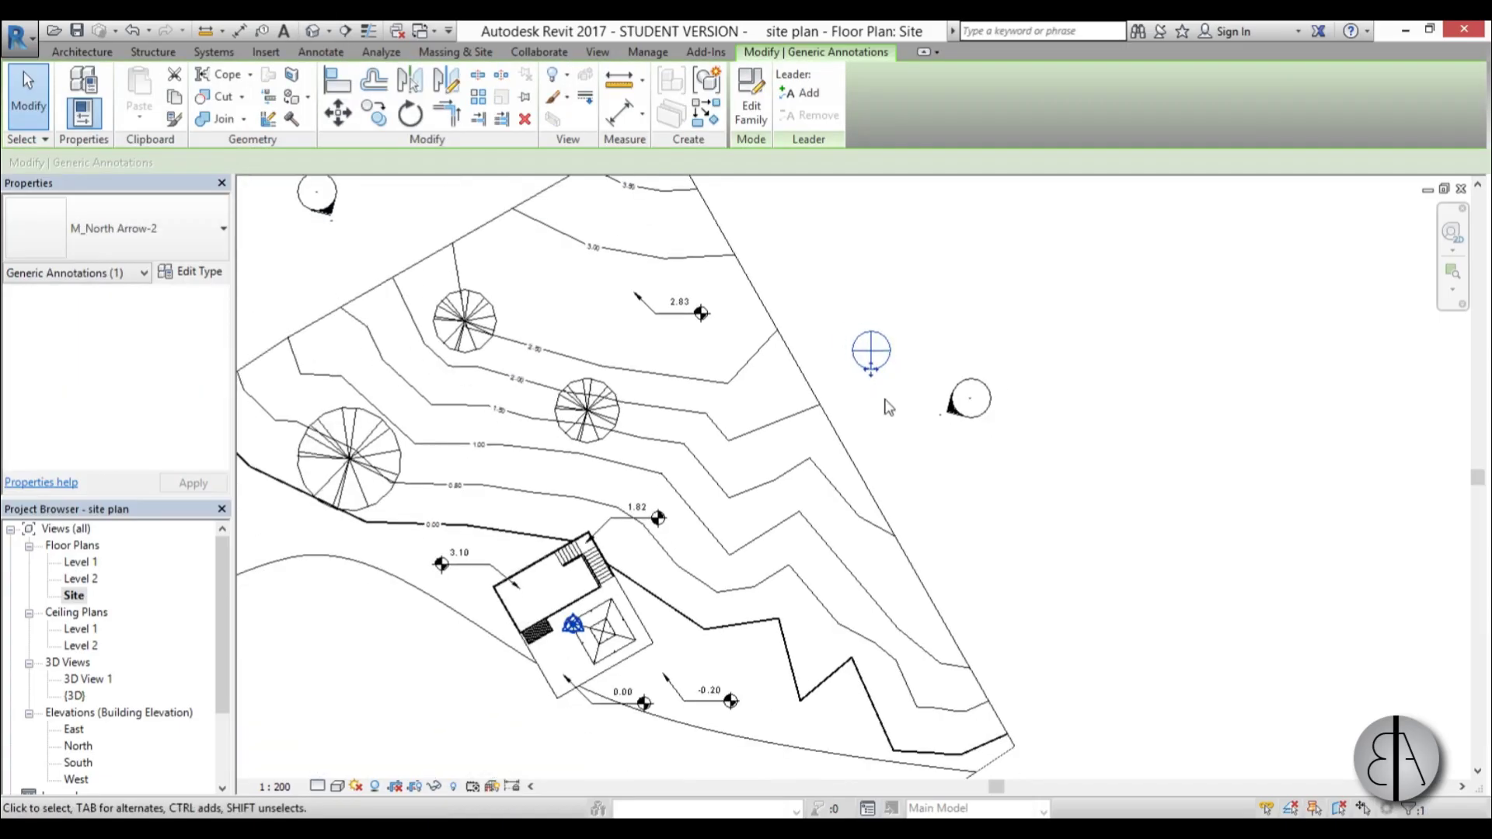
scroll(855, 320, "up", 3)
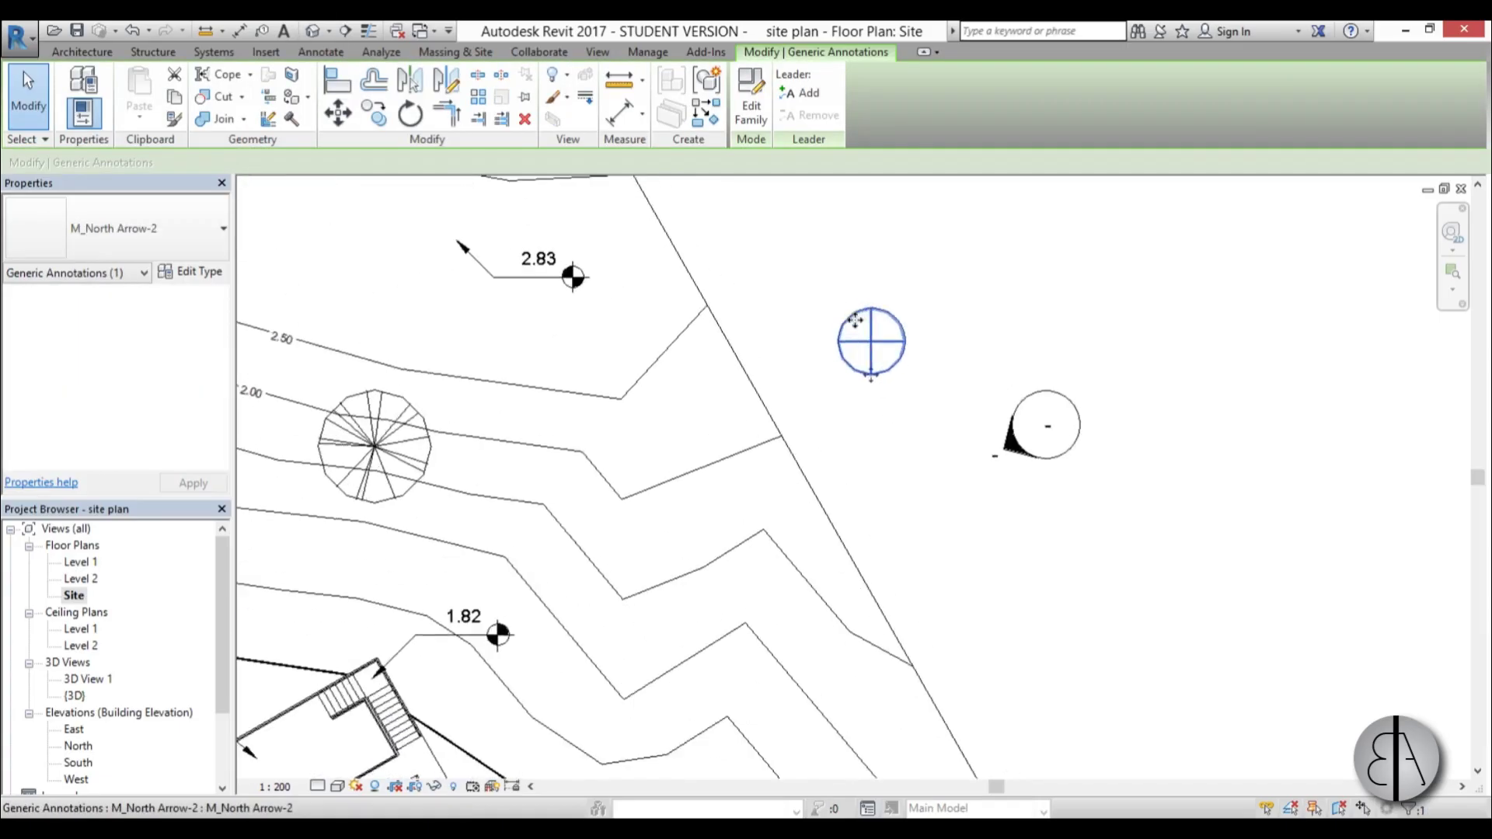
left_click(753, 123)
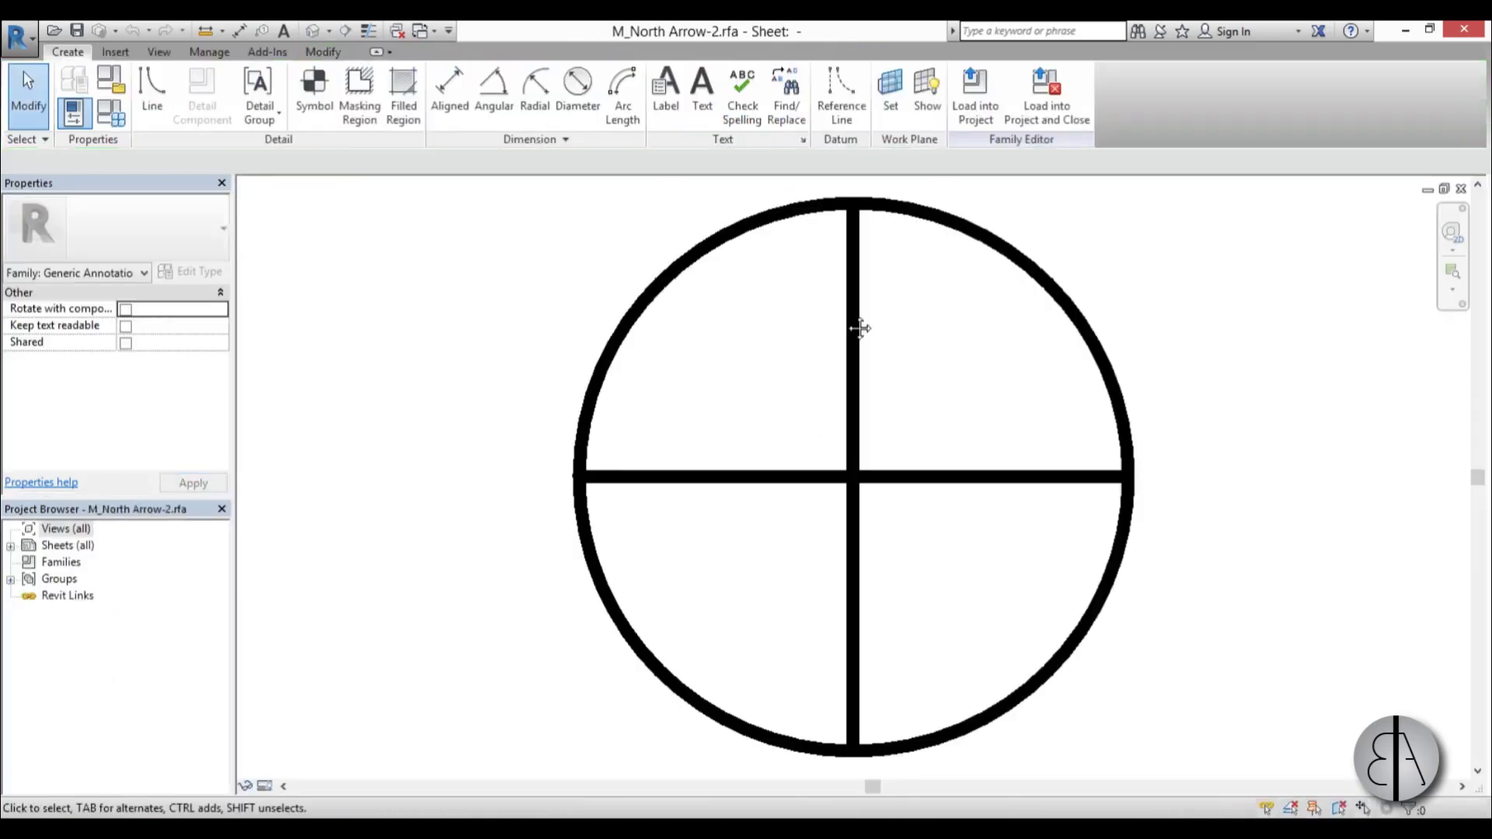
Draw two diagonal lines from the top of the circle to both ends of its horizontal diameter, forming an arrowhead.
left_click(152, 93)
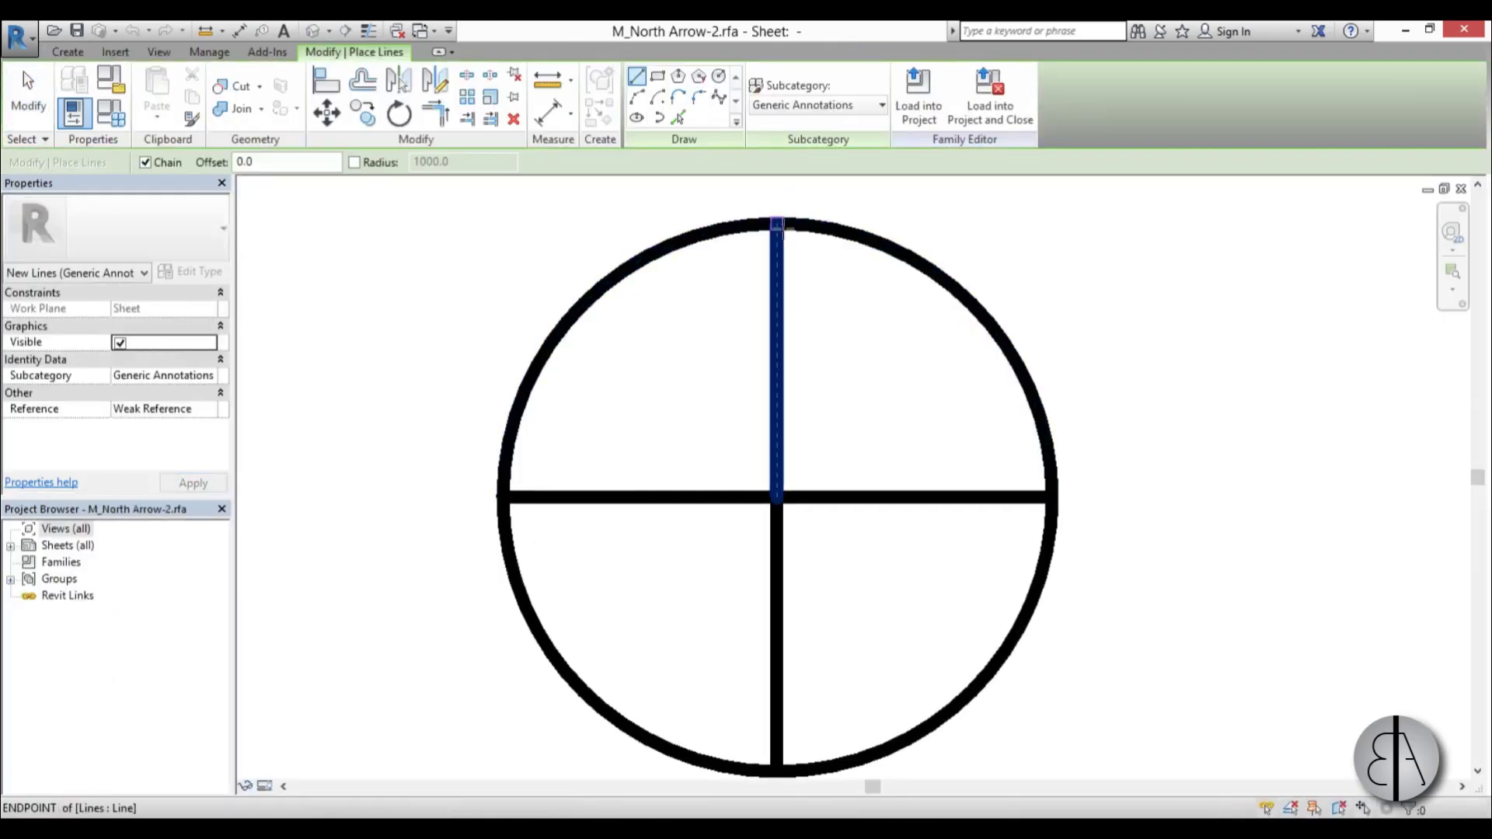
left_click(774, 225)
left_click(507, 493)
key("Escape")
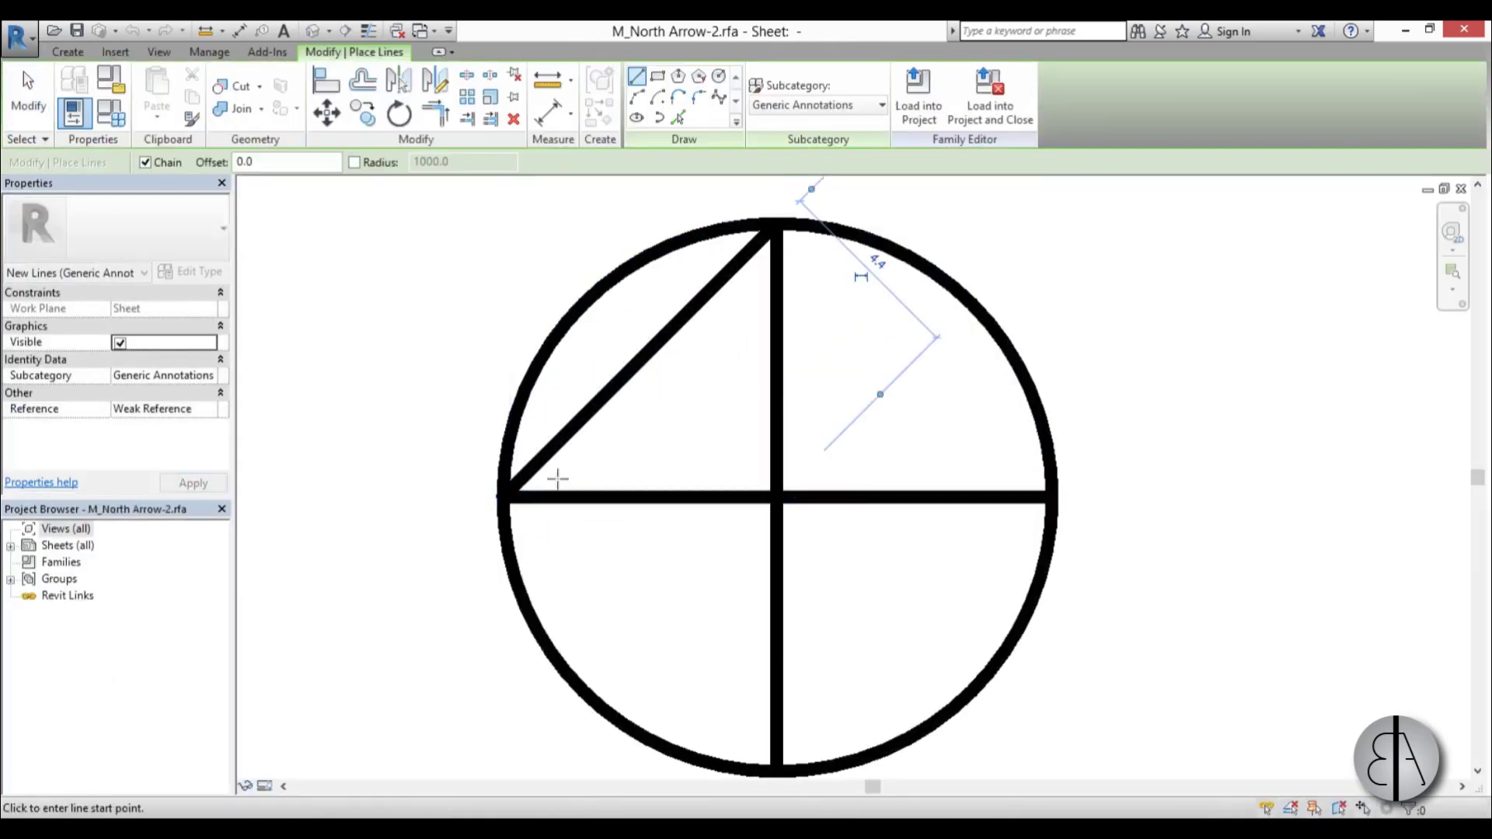
left_click(775, 225)
left_click(1049, 494)
key("Escape")
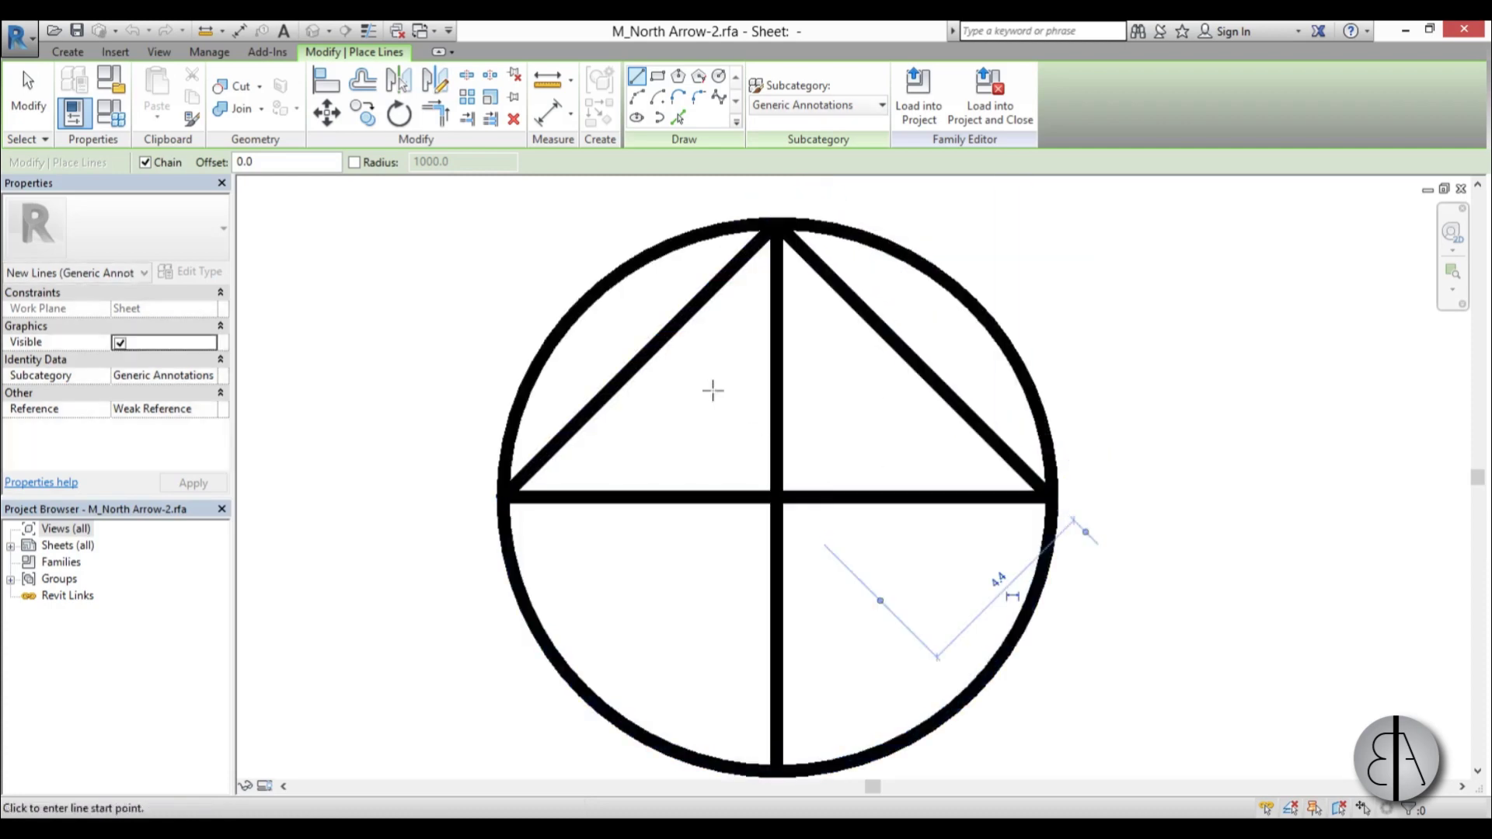
key("Escape")
Load the edited north arrow family into the site plan project and close it without saving the family file.
left_click(703, 123)
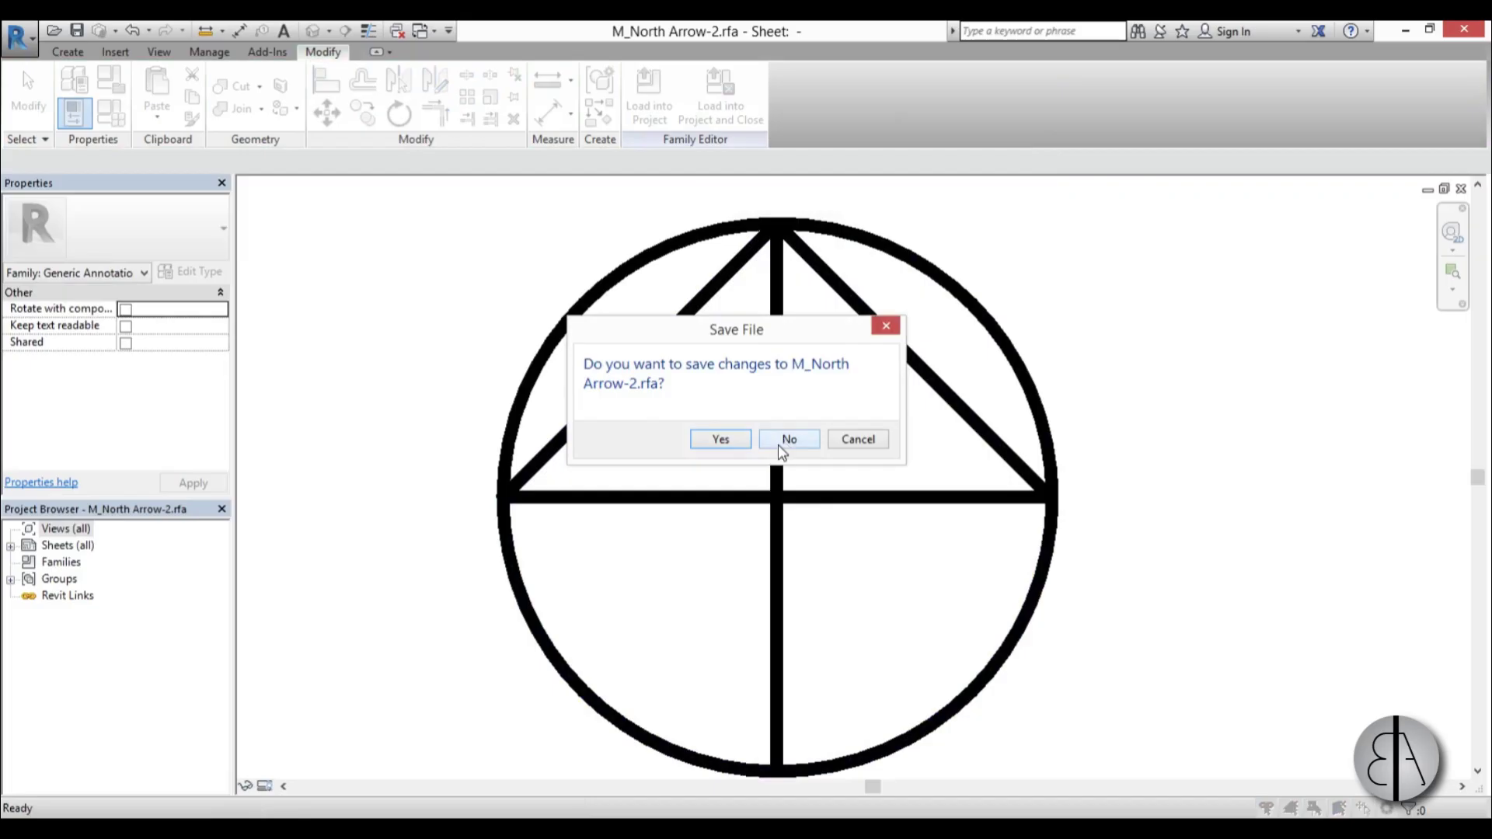
left_click(779, 446)
left_click(709, 418)
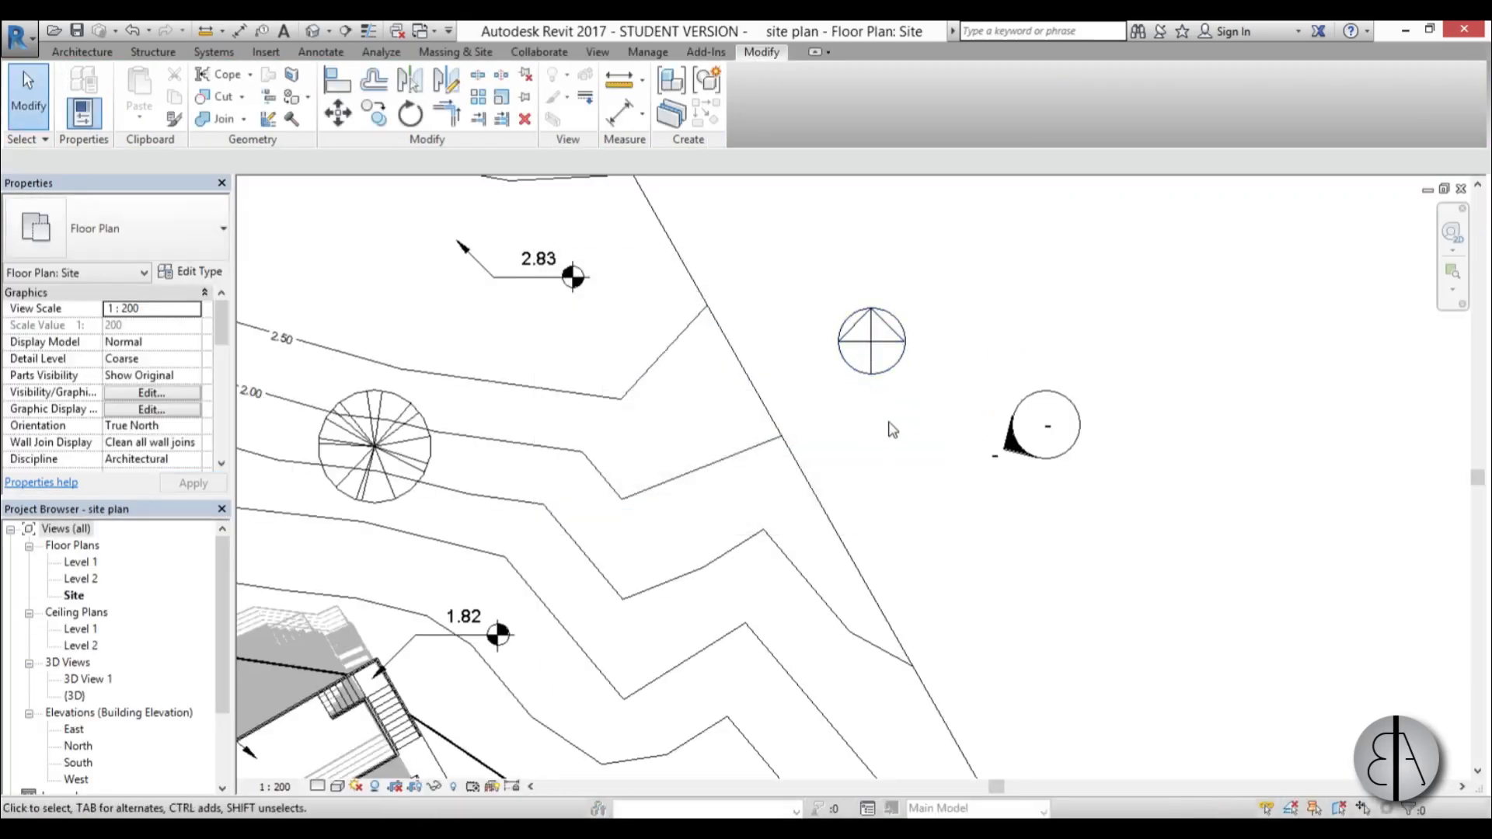
Move the north arrow further up beside the plot's eastern boundary, clear of the east elevation marker.
left_click(874, 374)
left_click_drag(874, 374, 837, 351)
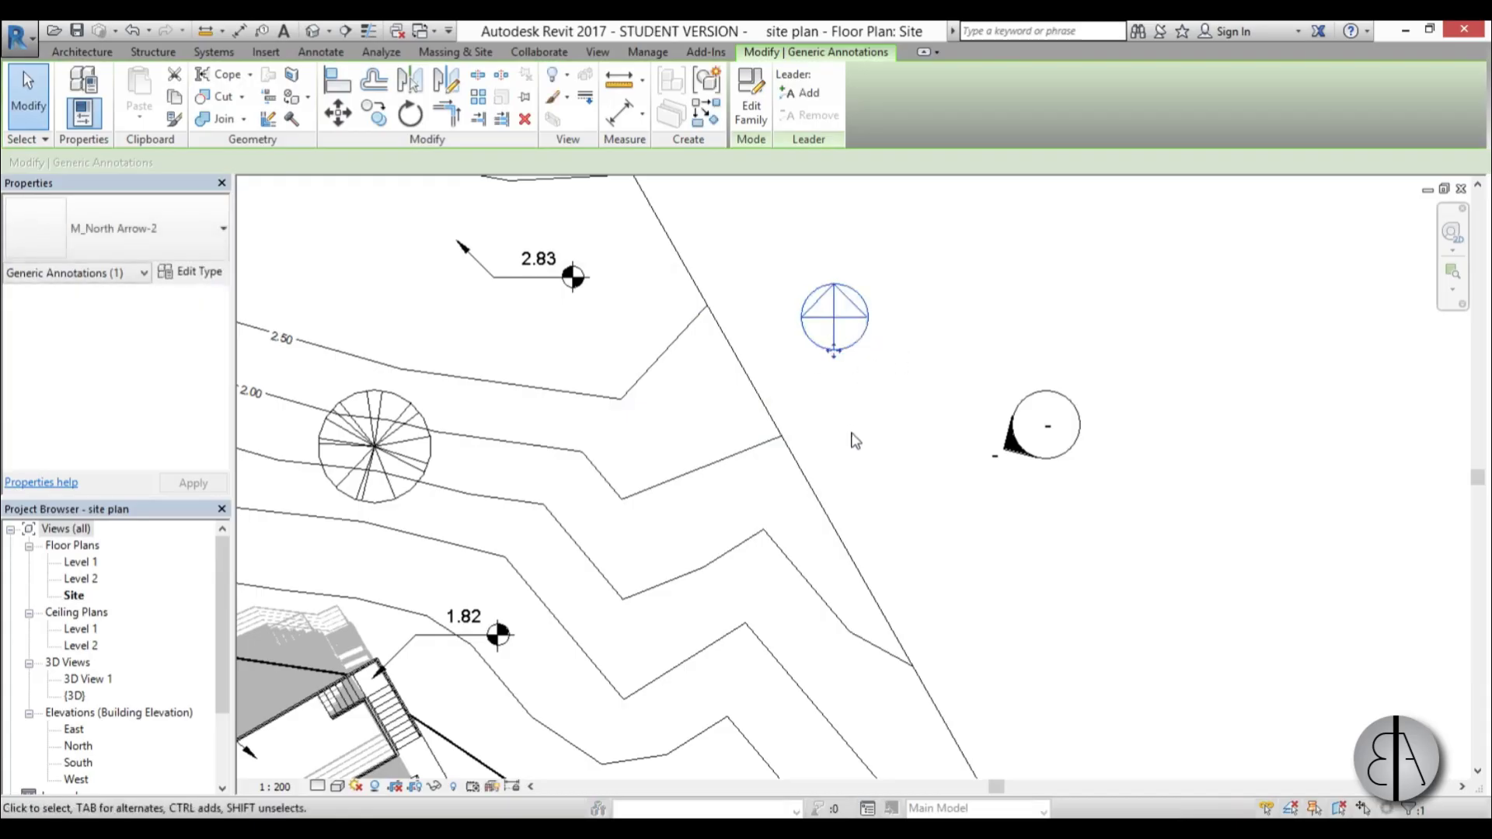
middle_click_drag(894, 437, 919, 373)
left_click(920, 373)
scroll(920, 373, "down", 3)
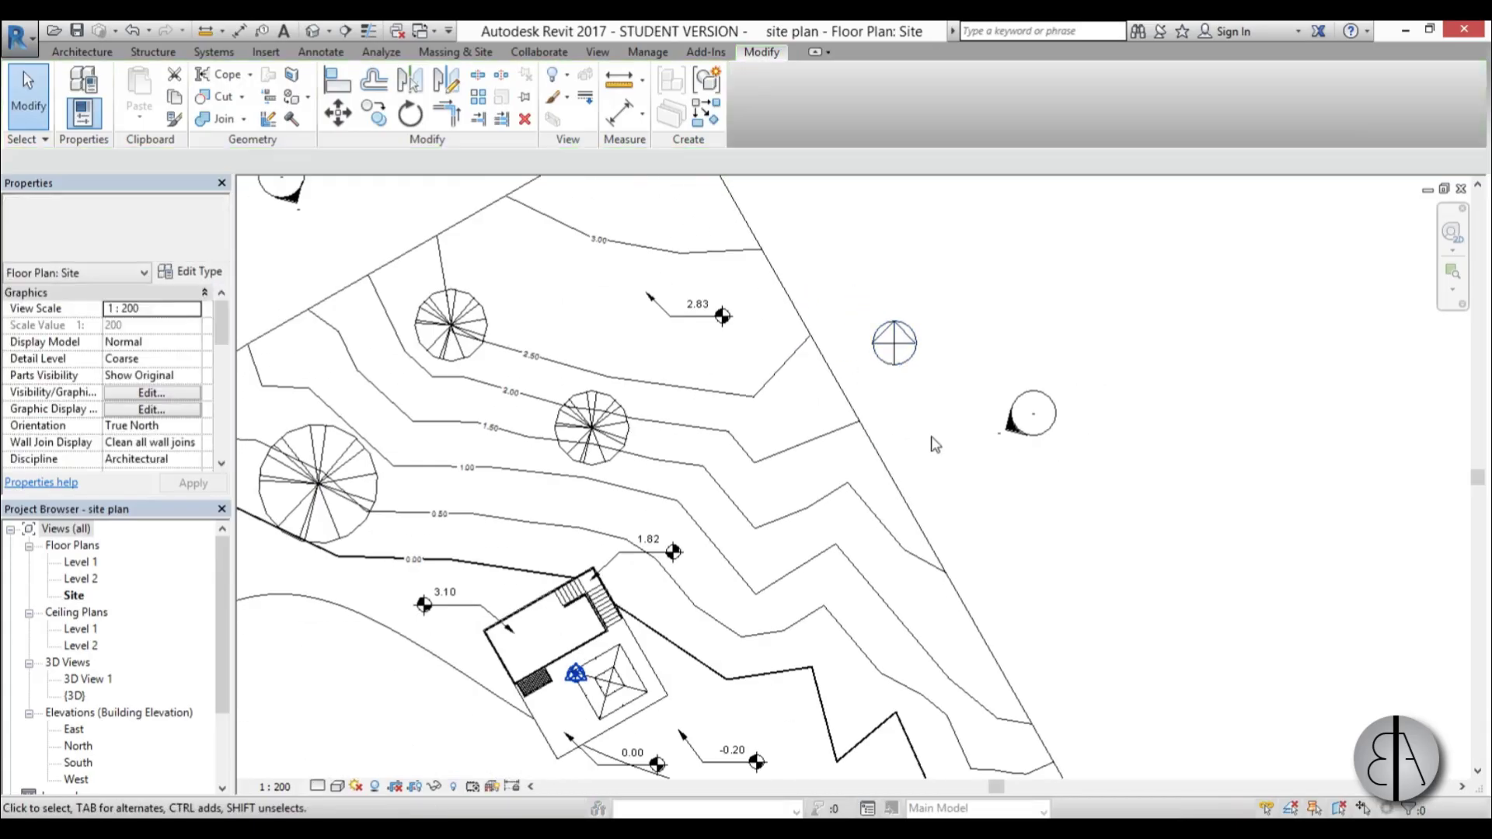
scroll(949, 373, "up", 2)
scroll(949, 373, "down", 3)
scroll(944, 326, "up", 2)
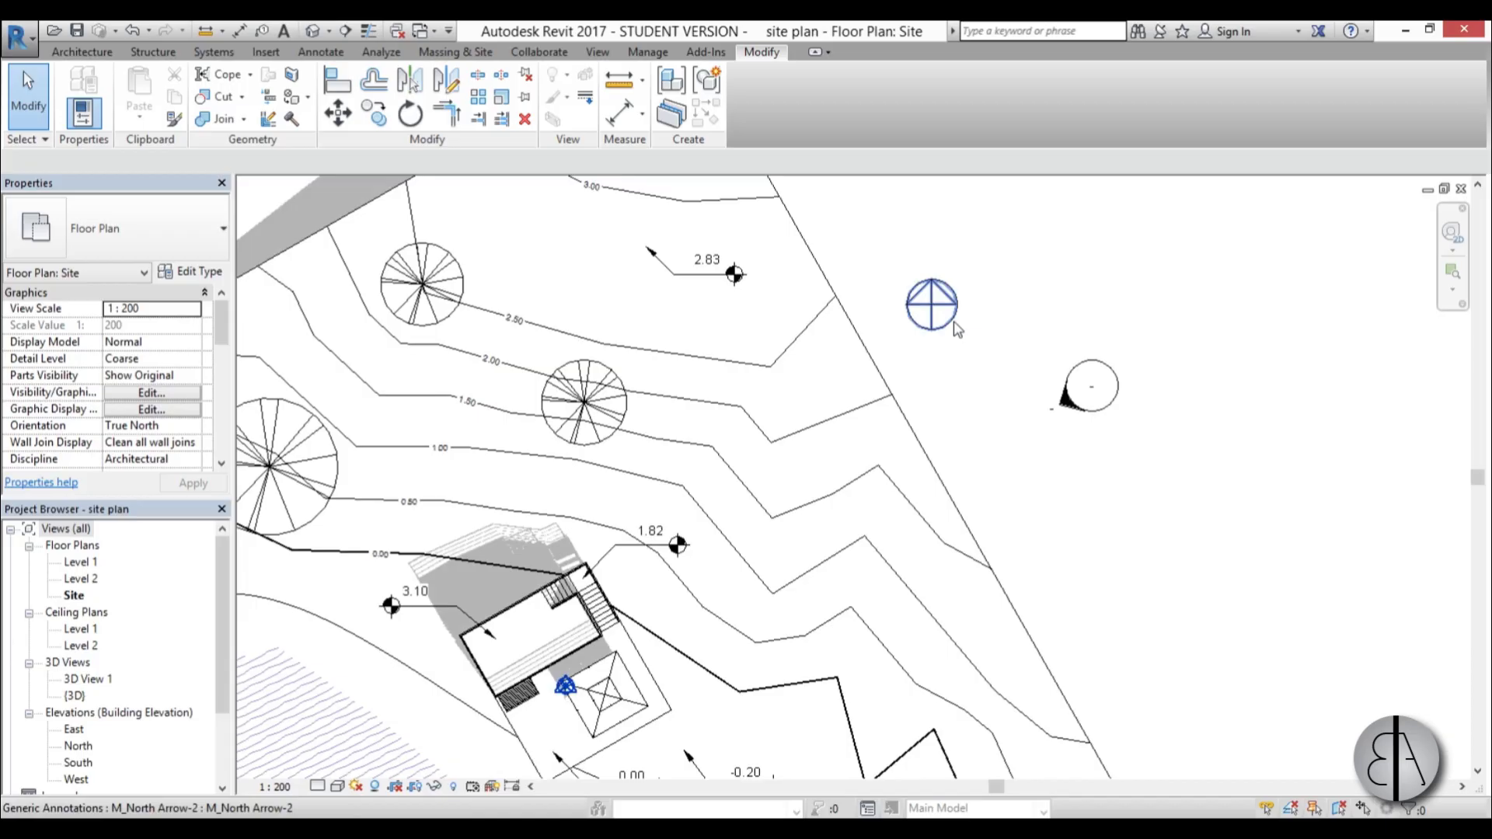
left_click_drag(949, 325, 960, 282)
key("Escape")
scroll(964, 319, "down", 3)
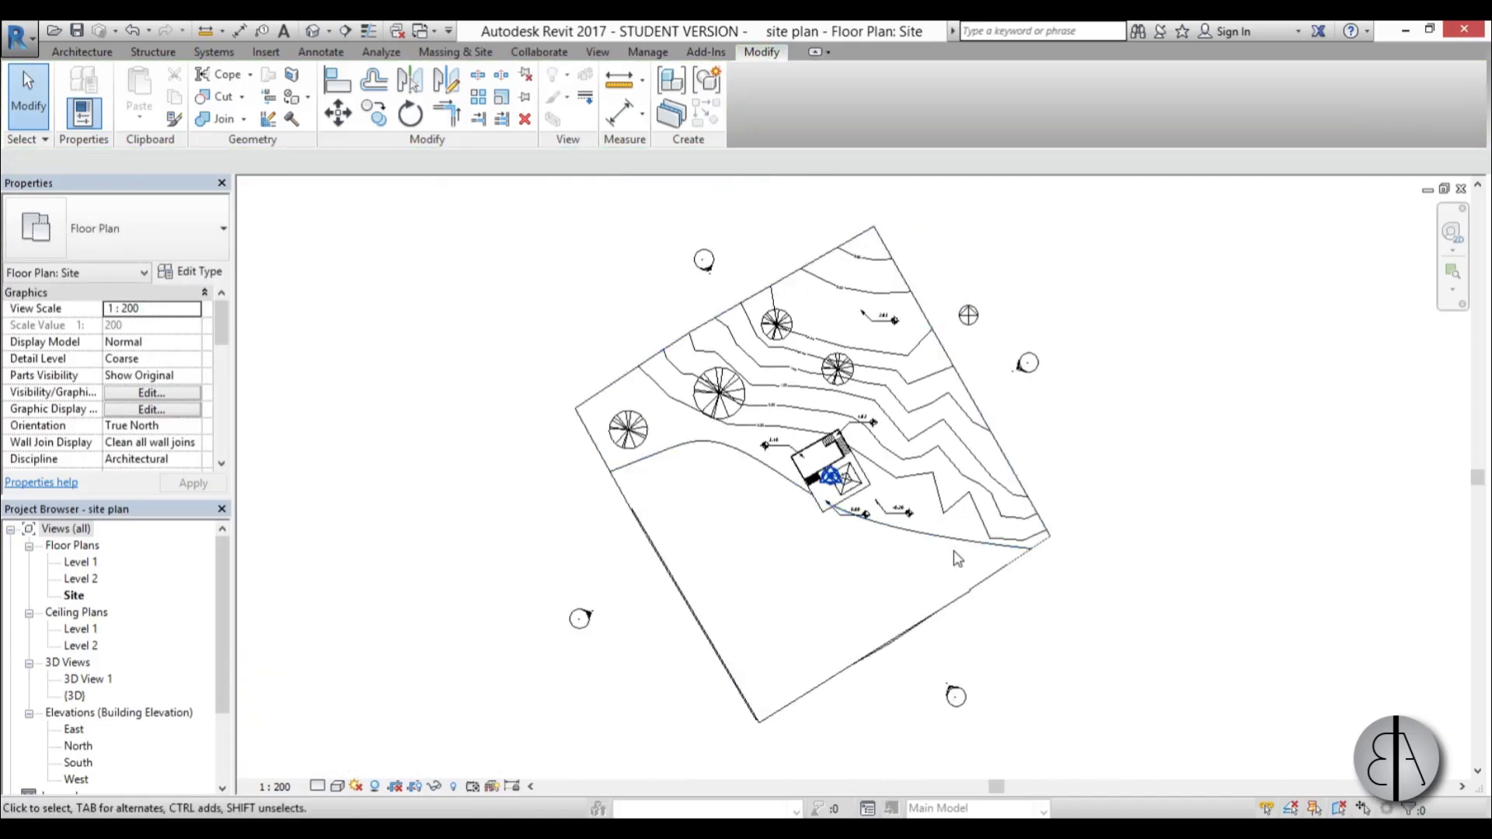
Start a Filled Region using the Solid Black type and set that type's fill color to White.
scroll(860, 312, "up", 4)
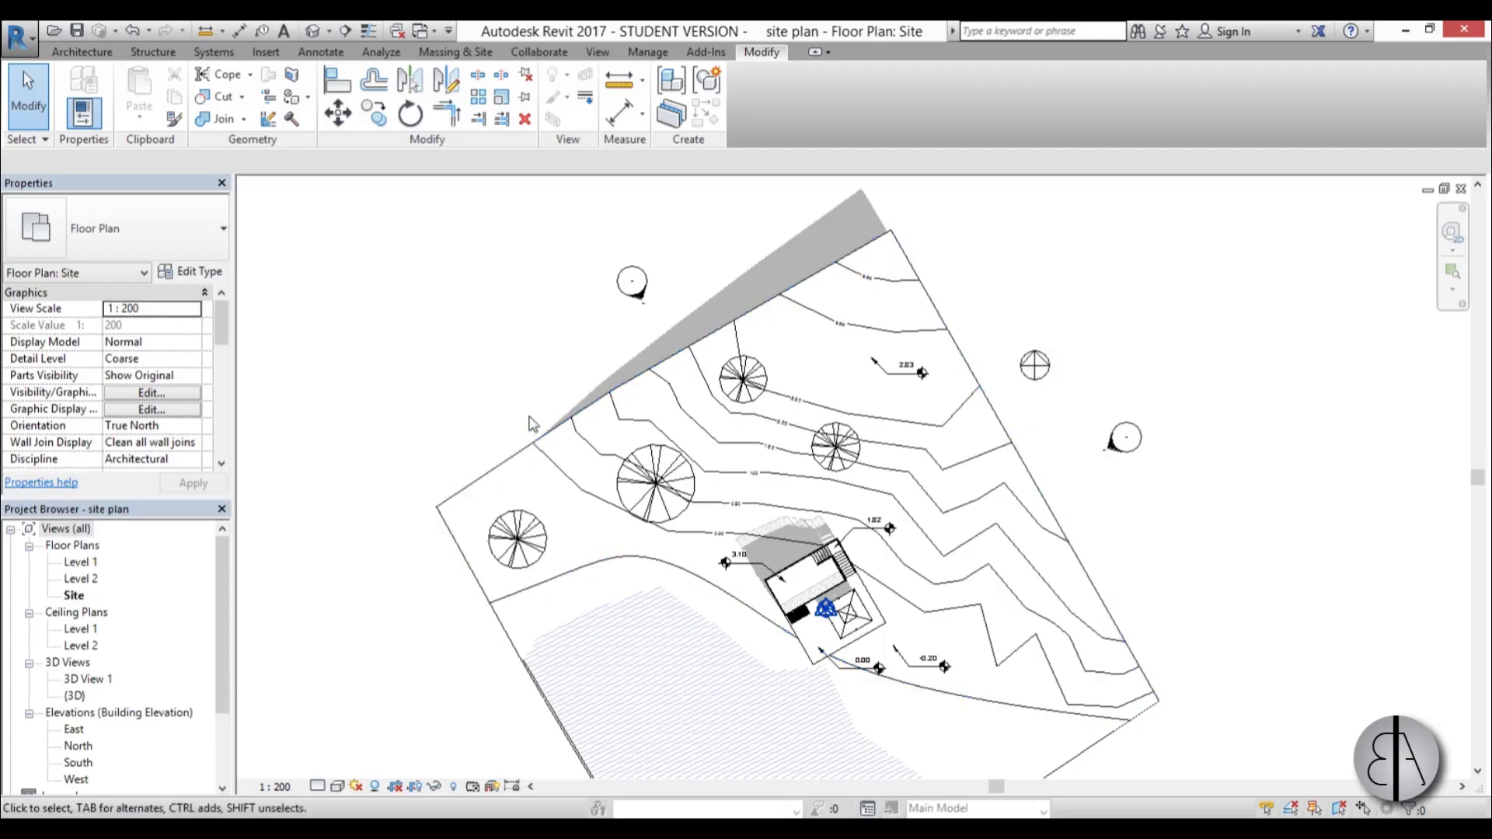
left_click(319, 53)
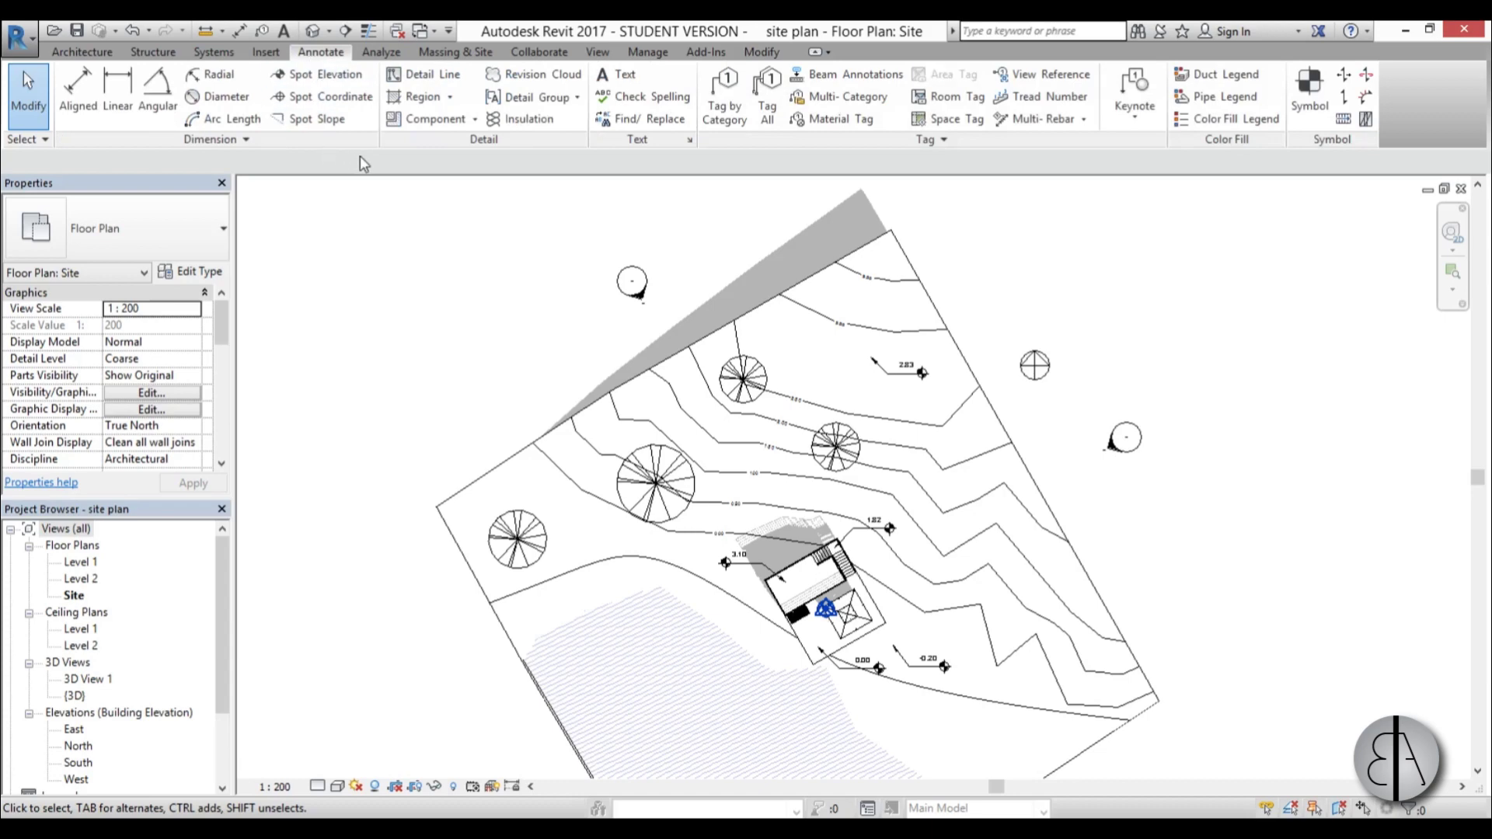
left_click(417, 99)
left_click(127, 241)
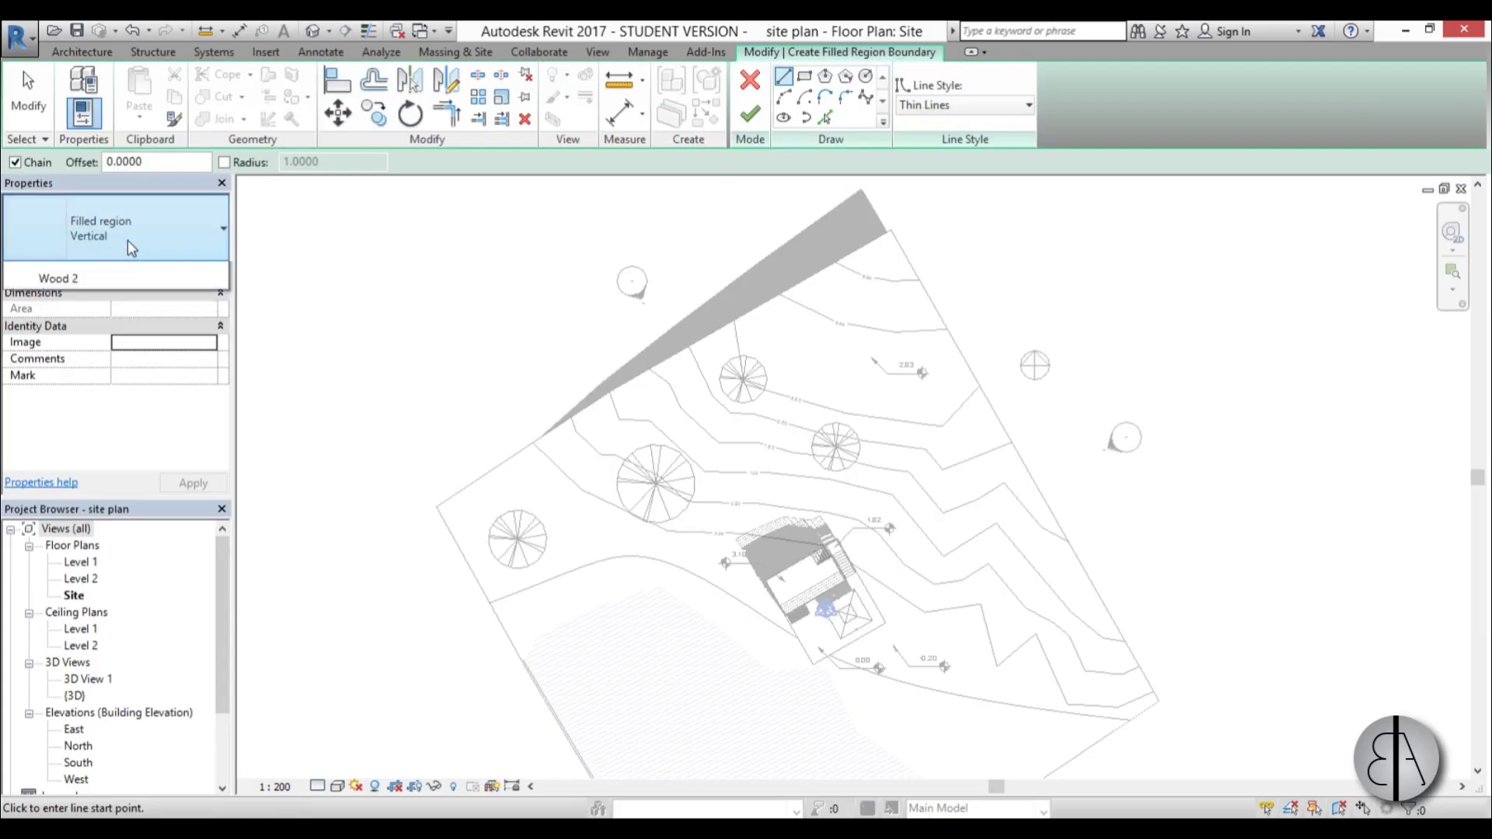
left_click(90, 474)
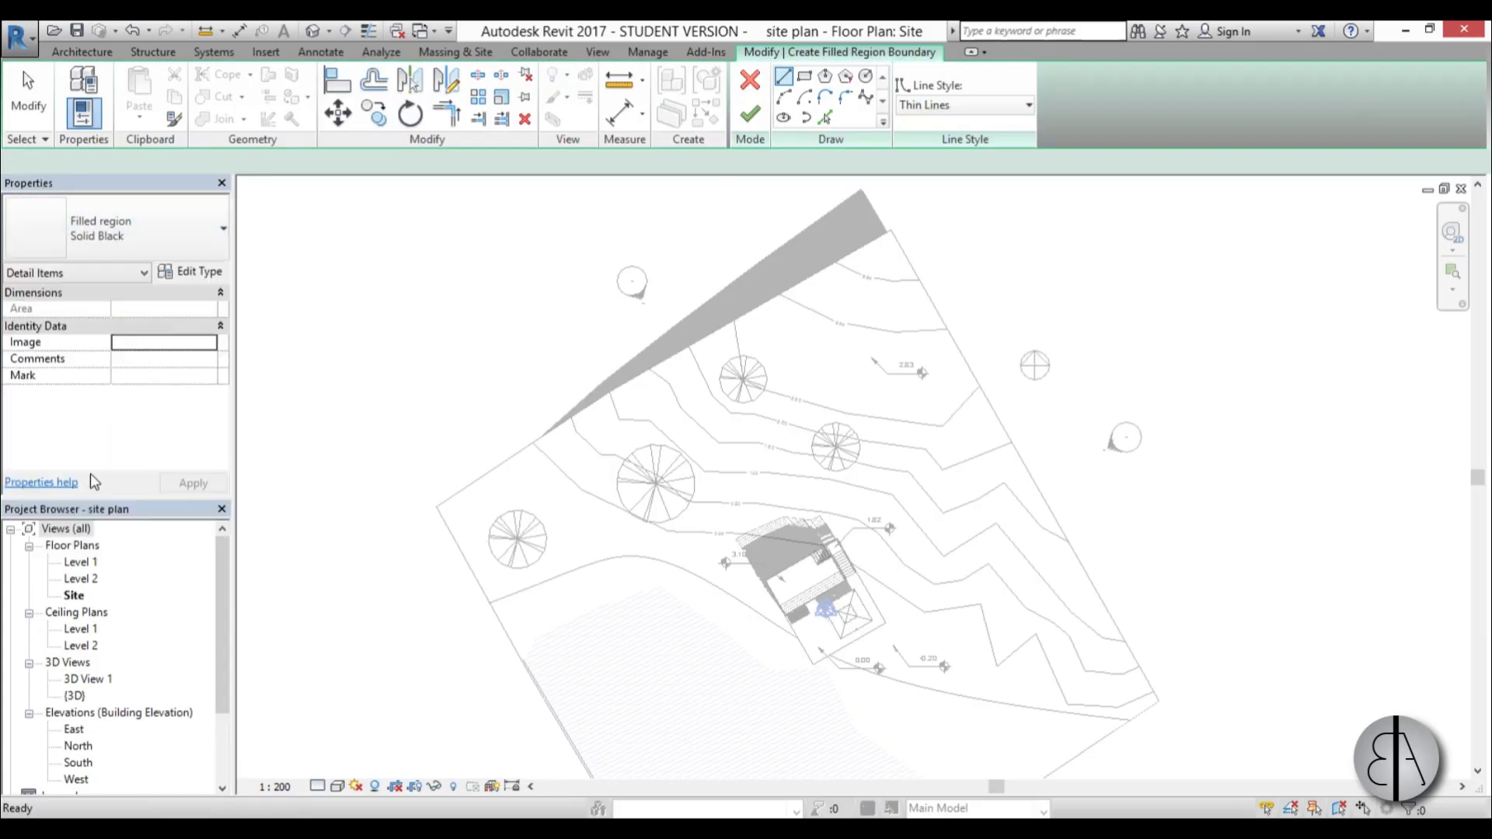
left_click(190, 271)
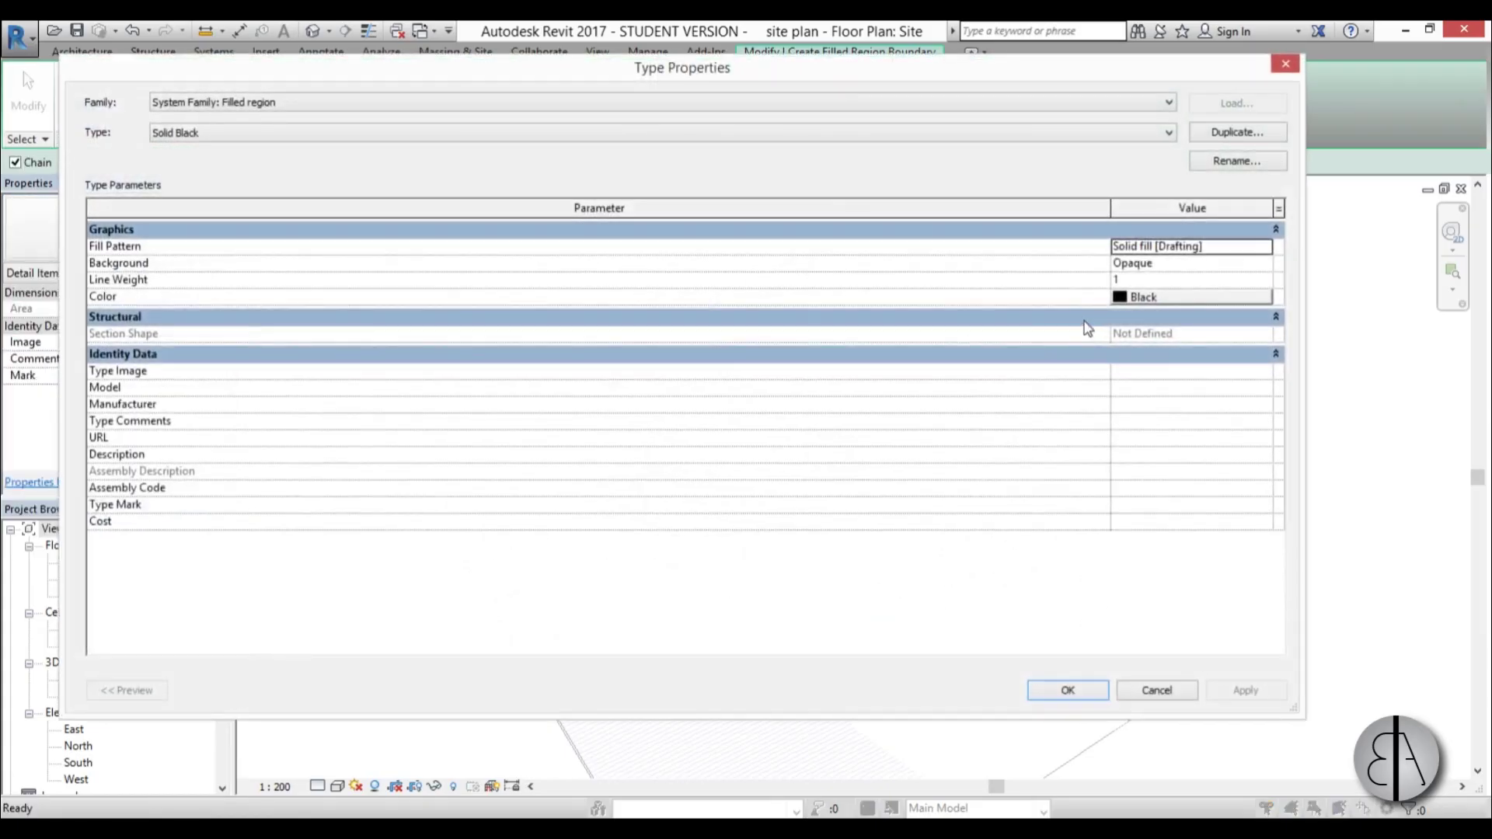
left_click(1130, 296)
left_click_drag(893, 398, 892, 255)
left_click(753, 552)
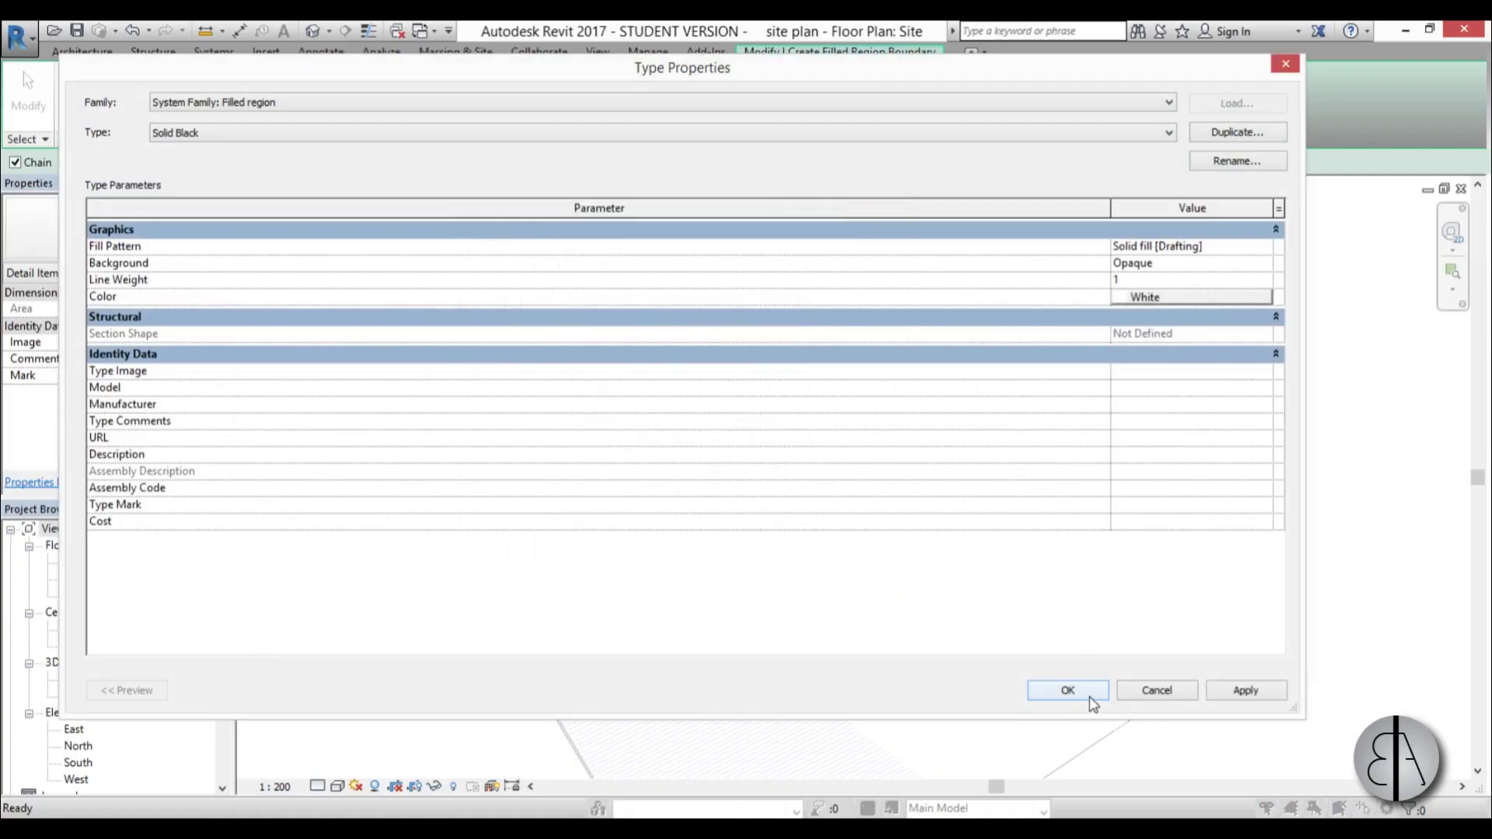
left_click(1068, 690)
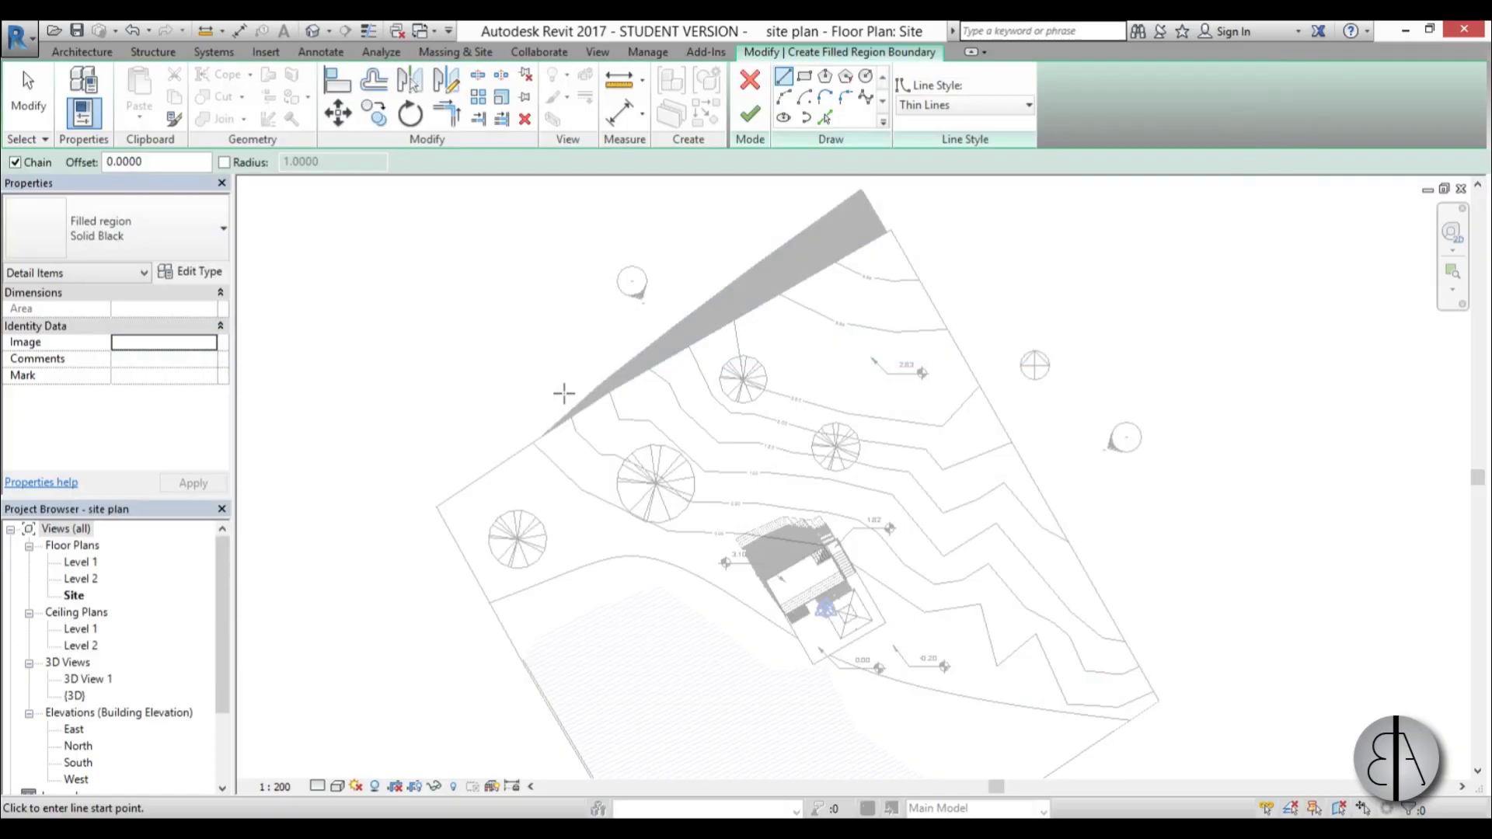
Sketch the region boundary along the plot's upper edge, from the shadow's narrow tip to its wide end.
scroll(564, 393, "up", 5)
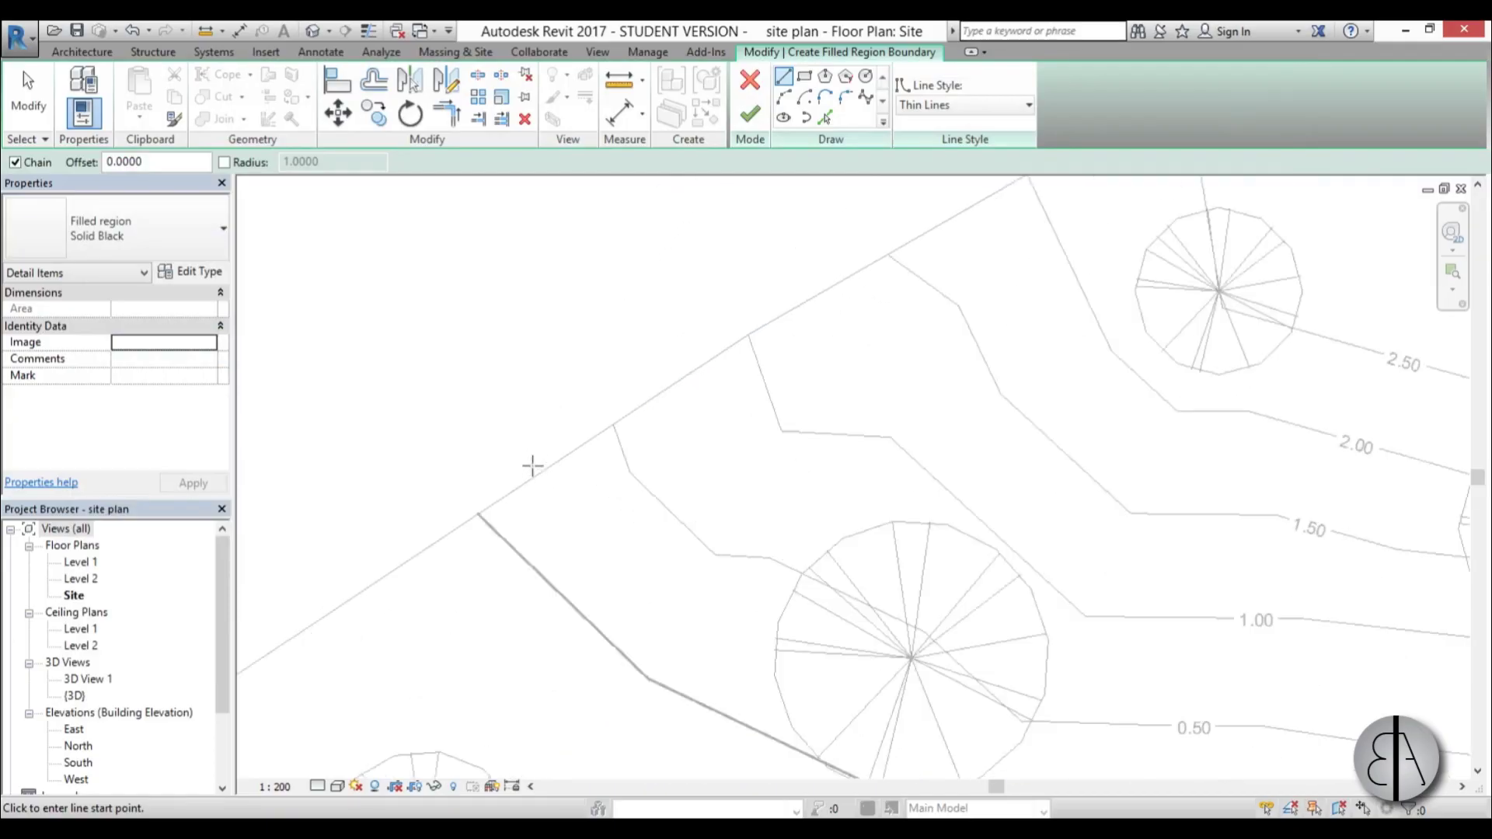
left_click(469, 523)
middle_click_drag(783, 389, 536, 512)
scroll(533, 511, "up", 3)
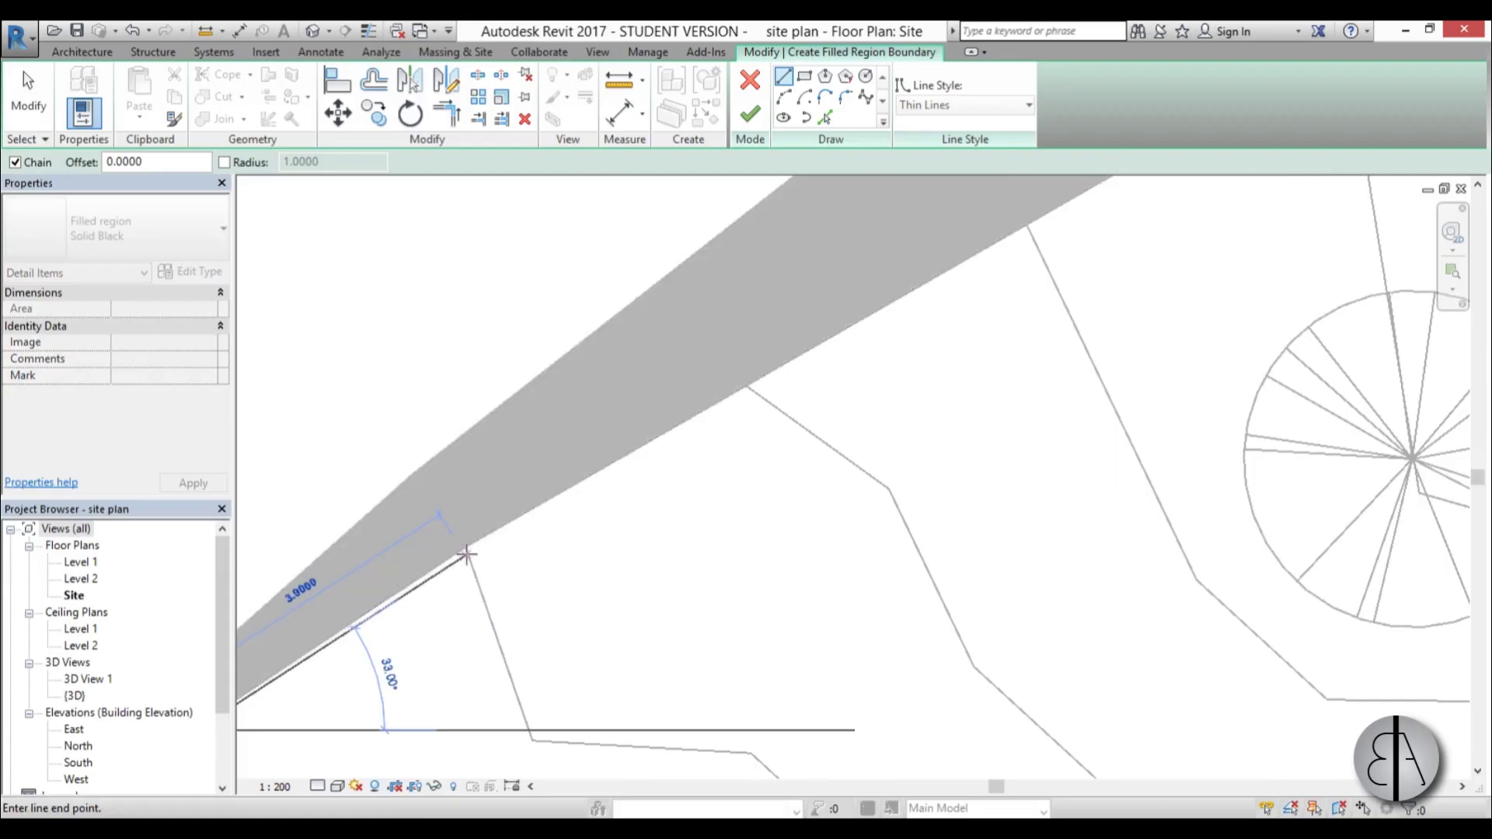
scroll(467, 551, "down", 2)
scroll(424, 690, "down", 2)
scroll(519, 249, "up", 2)
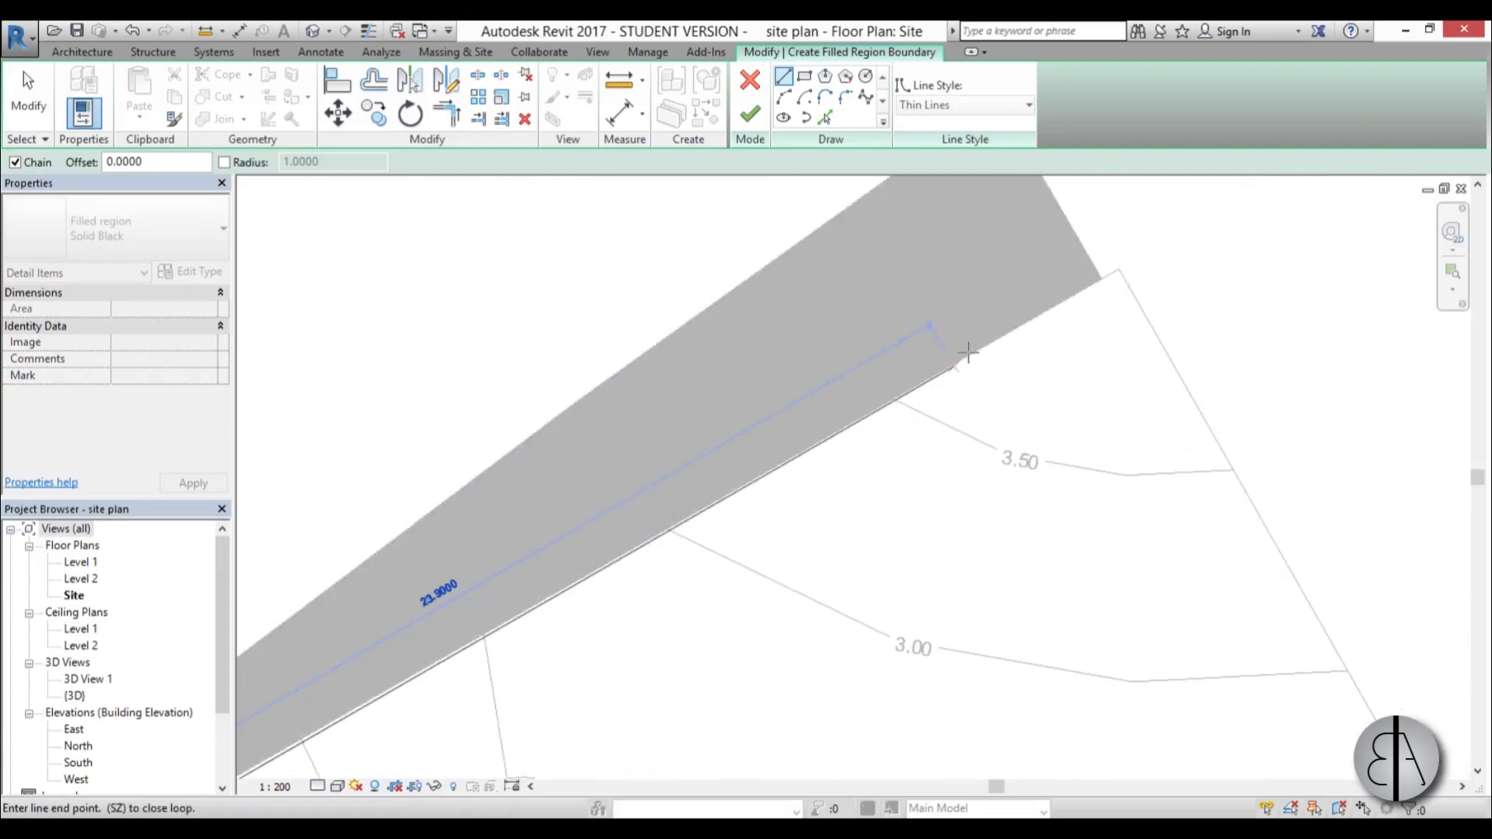
left_click(1082, 295)
Continue the filled region boundary across the shadow's wide end and along the first stretch of its outer edge.
scroll(1081, 289, "up", 2)
middle_click_drag(1102, 263, 1087, 595)
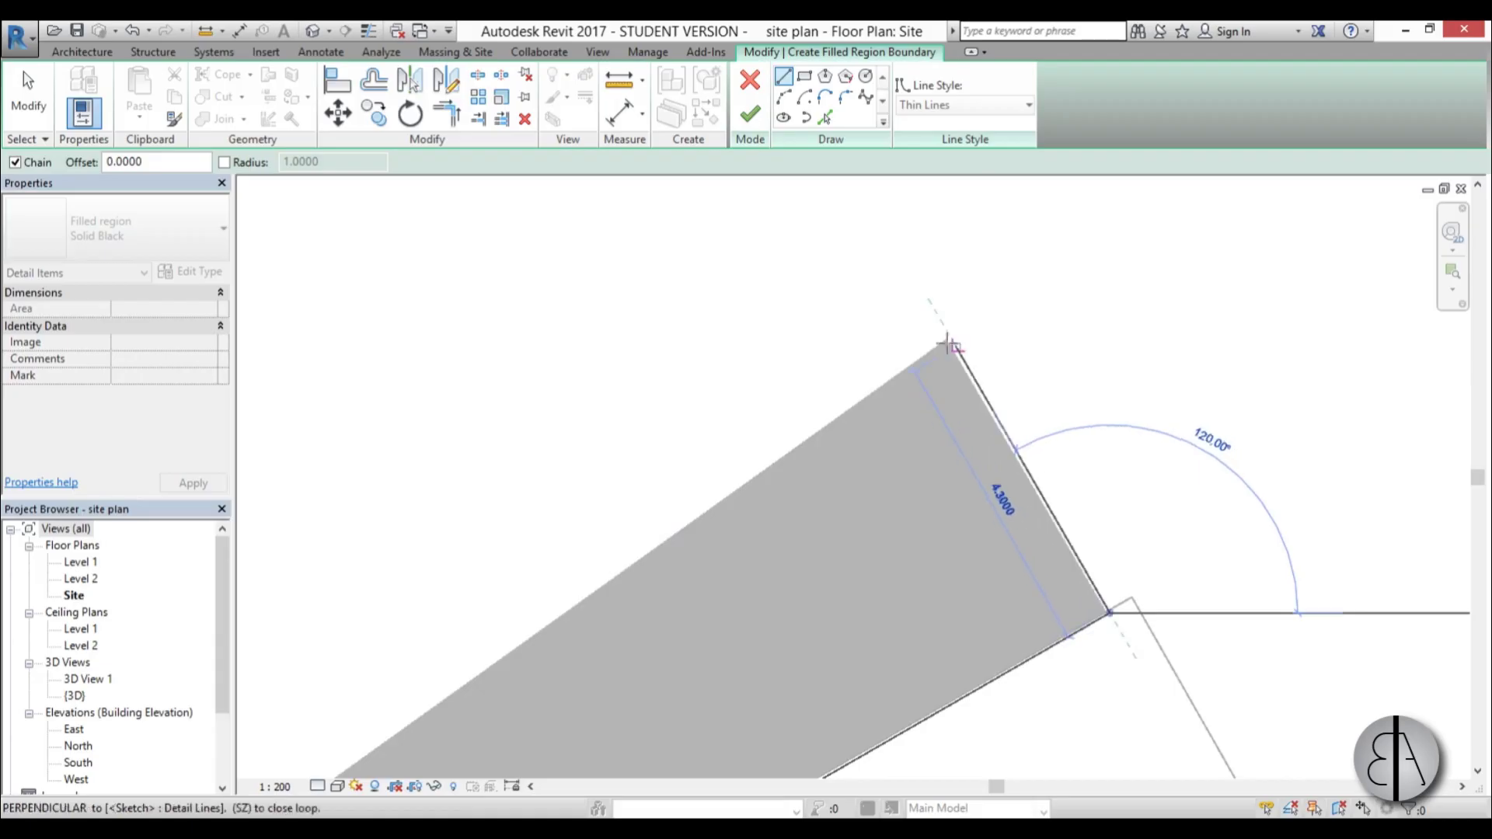
left_click(964, 311)
scroll(712, 543, "down", 3)
middle_click_drag(503, 723, 843, 361)
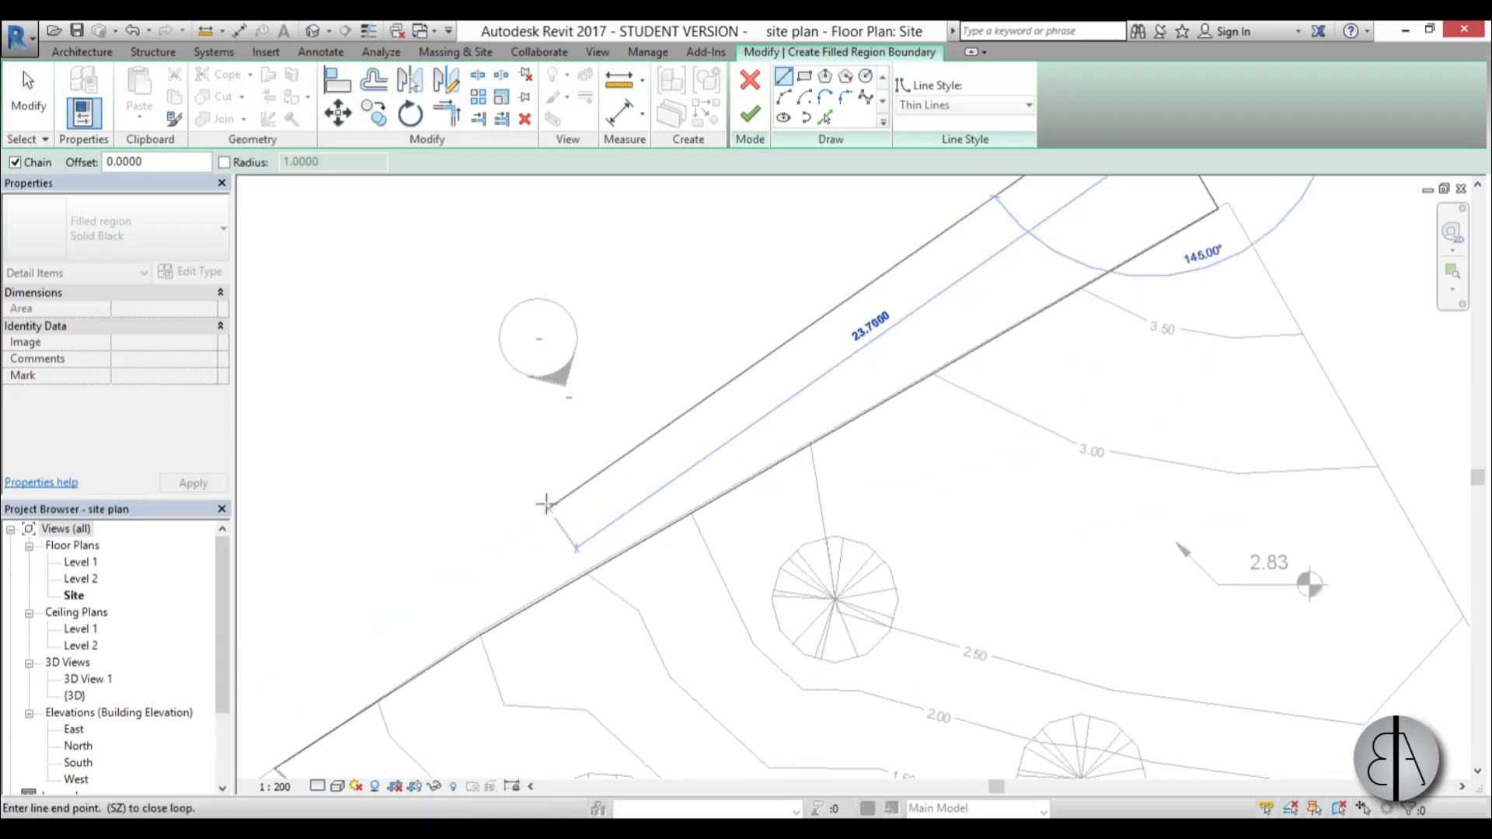
left_click(820, 325)
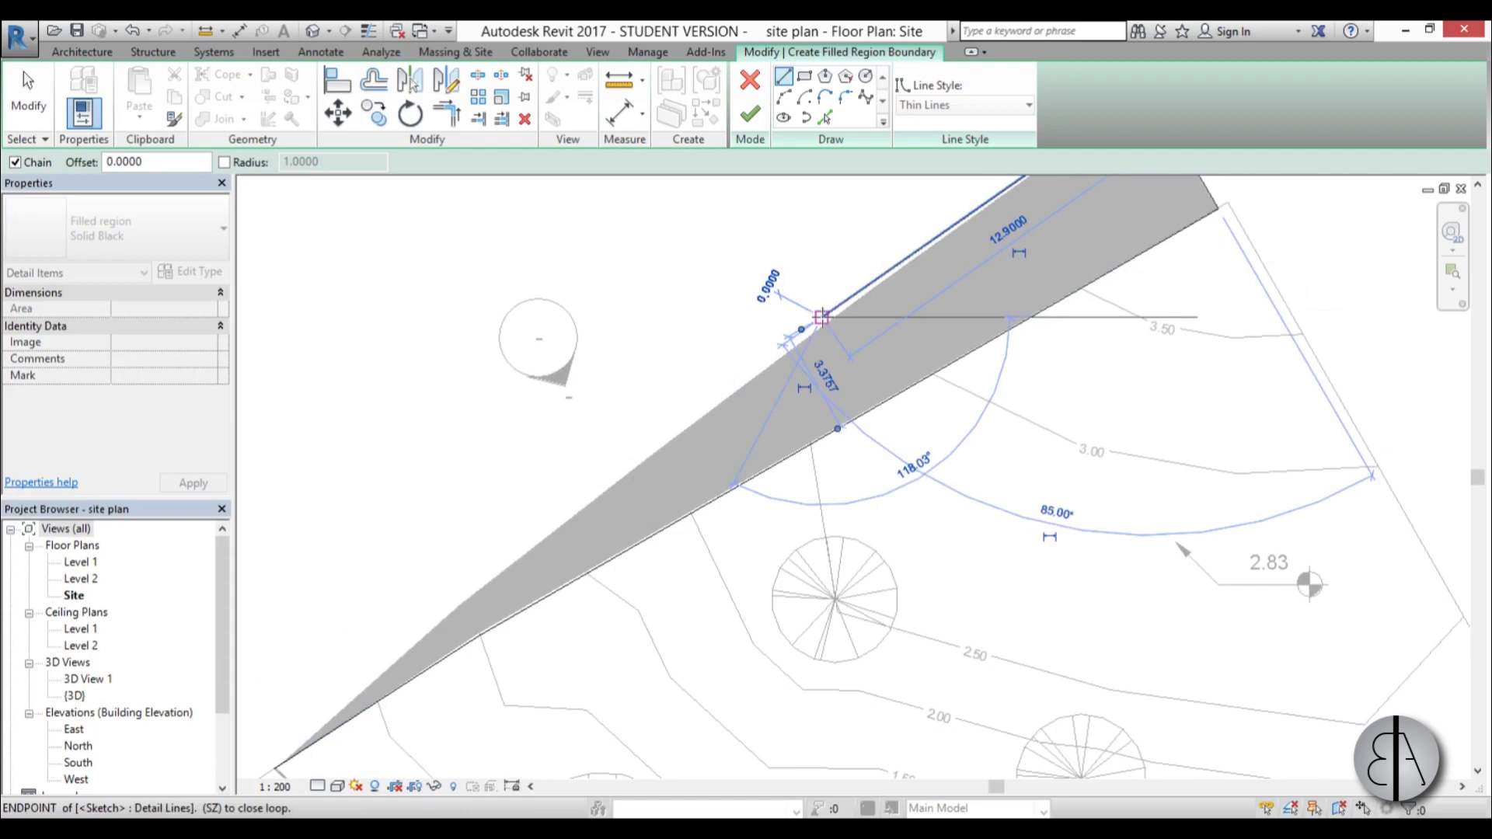
Close the region boundary along the rest of the shadow's outer edge back to its narrow tip and finish the filled region.
left_click(610, 484)
middle_click_drag(464, 600, 727, 347)
left_click(720, 345)
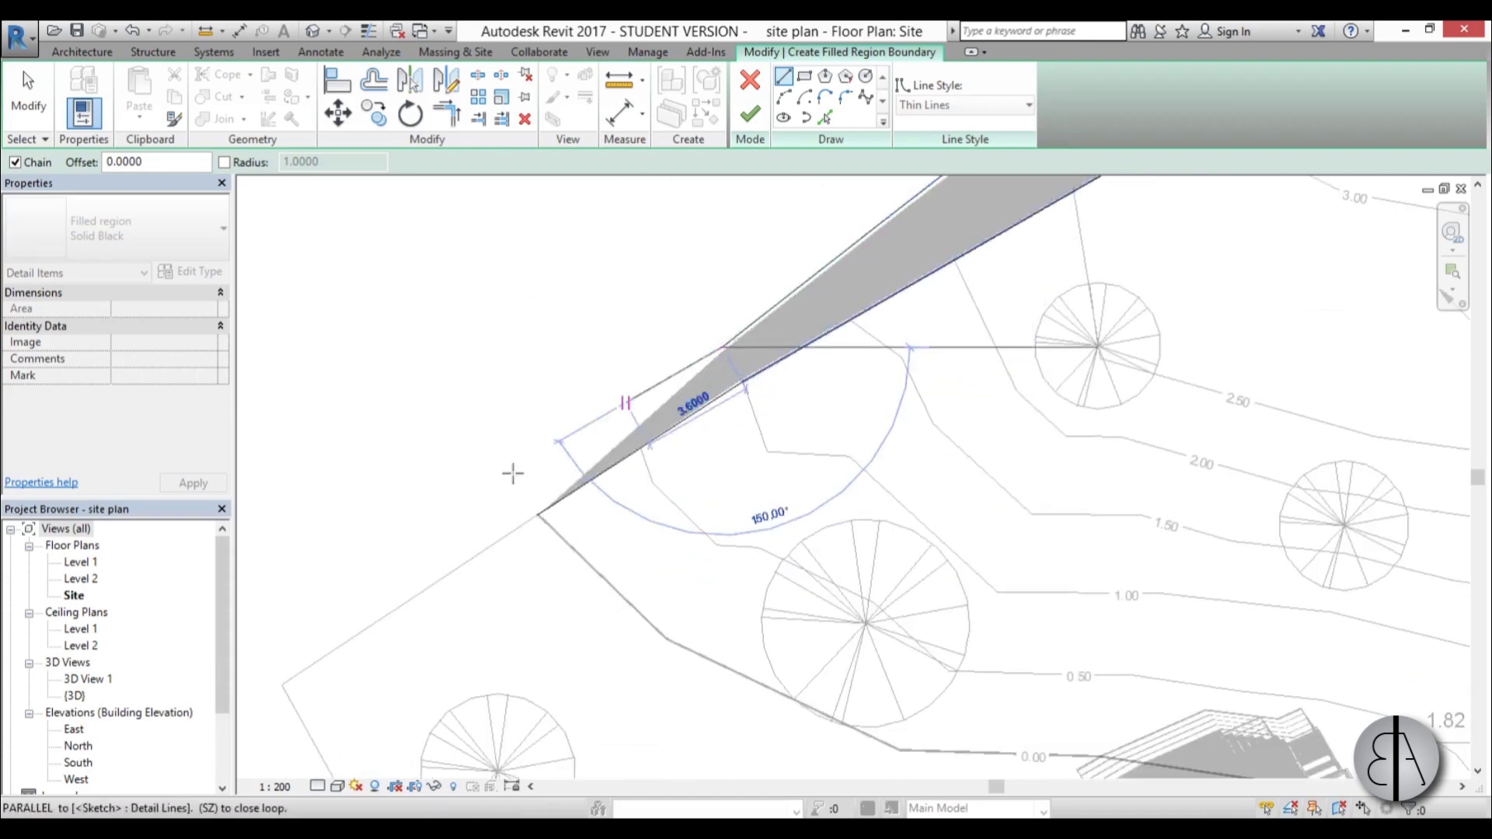
left_click(538, 515)
left_click(23, 81)
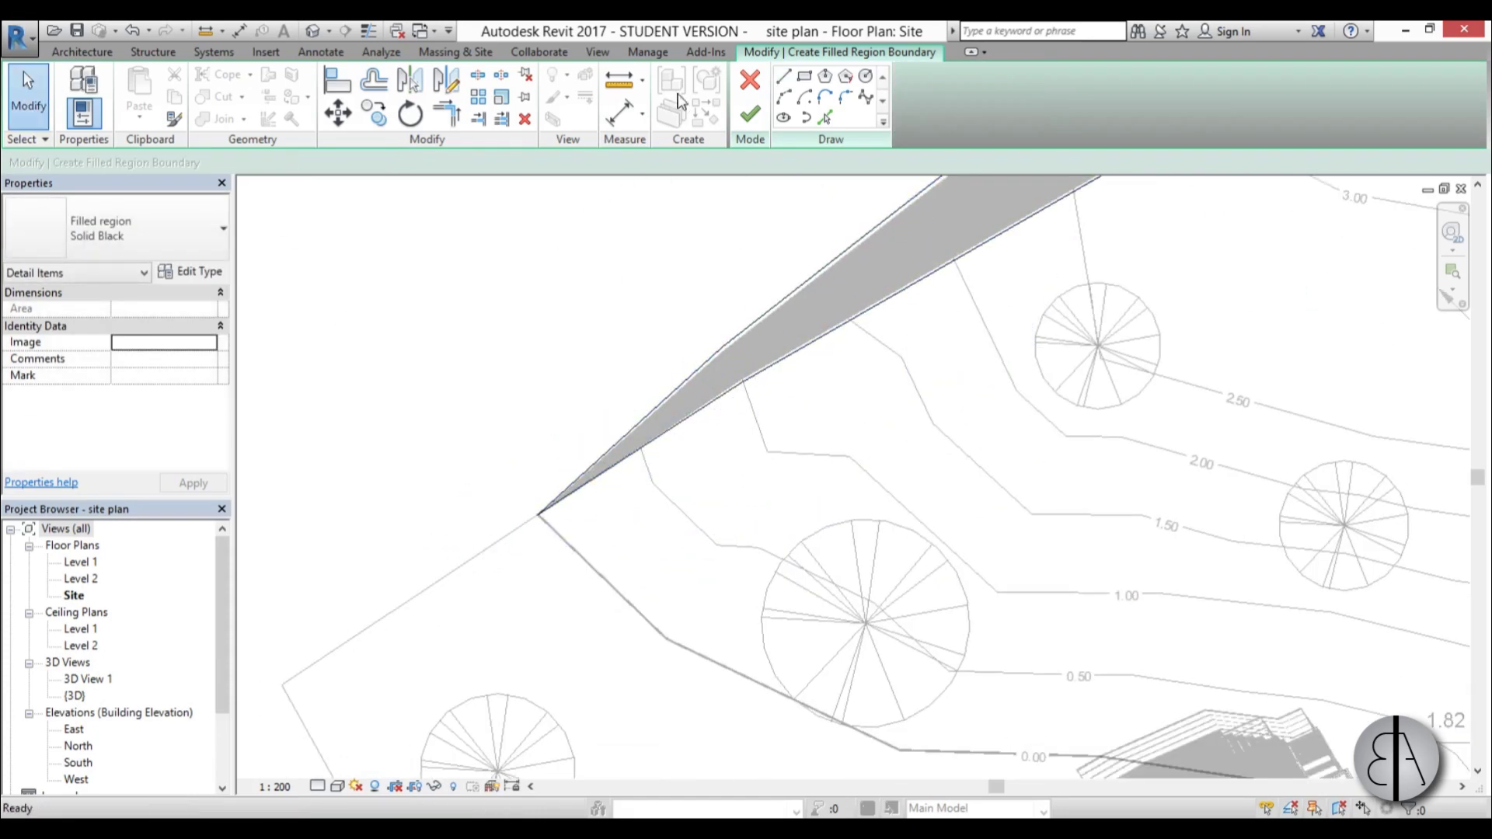
left_click(750, 117)
scroll(533, 523, "down", 3)
key("Escape")
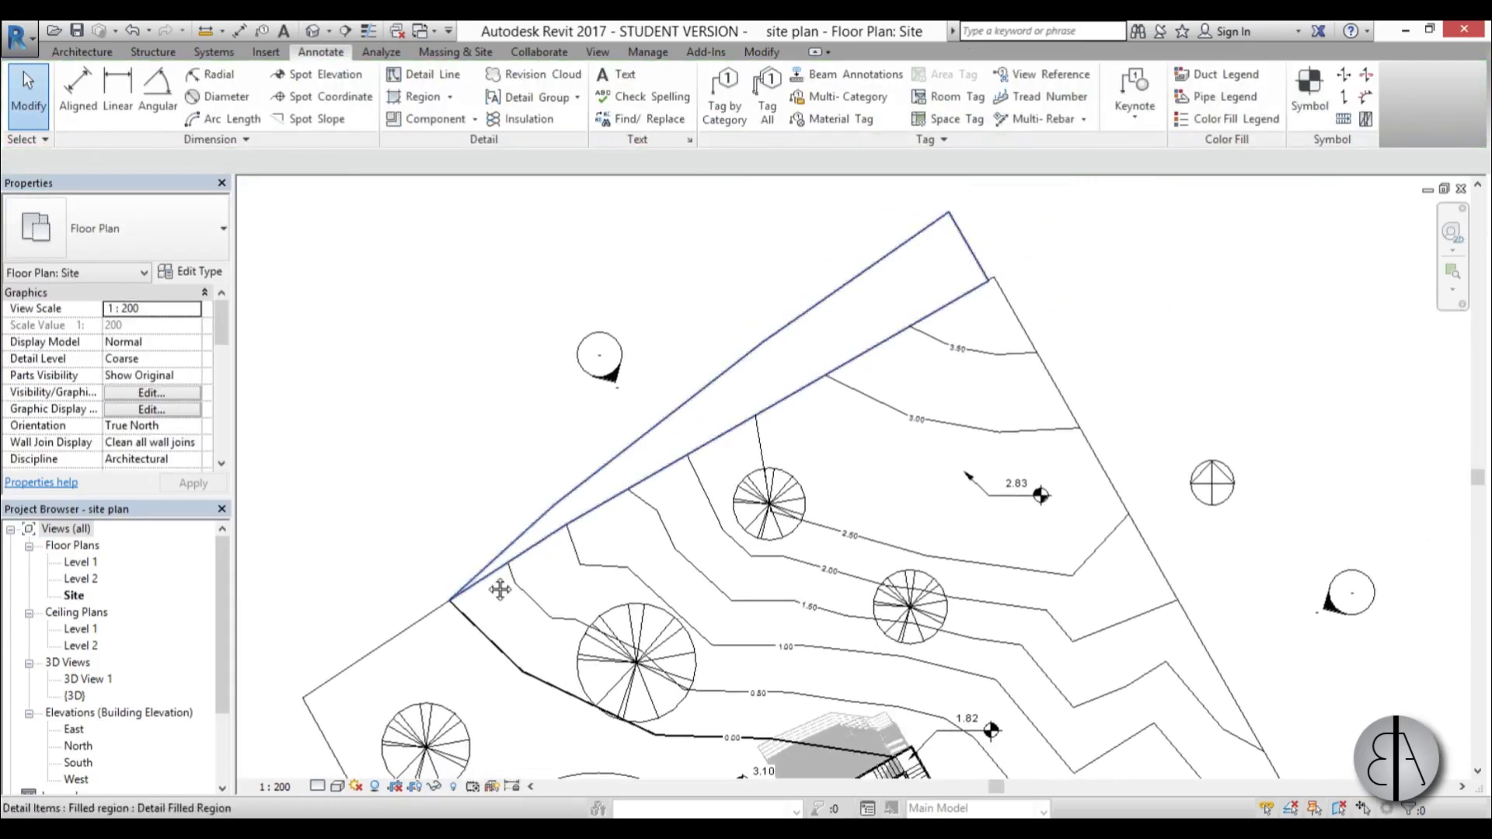
Examine the masked shadow area and the outlines of the filled region and topography around the plot.
scroll(528, 480, "down", 2)
scroll(529, 480, "down", 2)
middle_click_drag(649, 245, 715, 268)
scroll(786, 249, "up", 2)
scroll(739, 250, "up", 1)
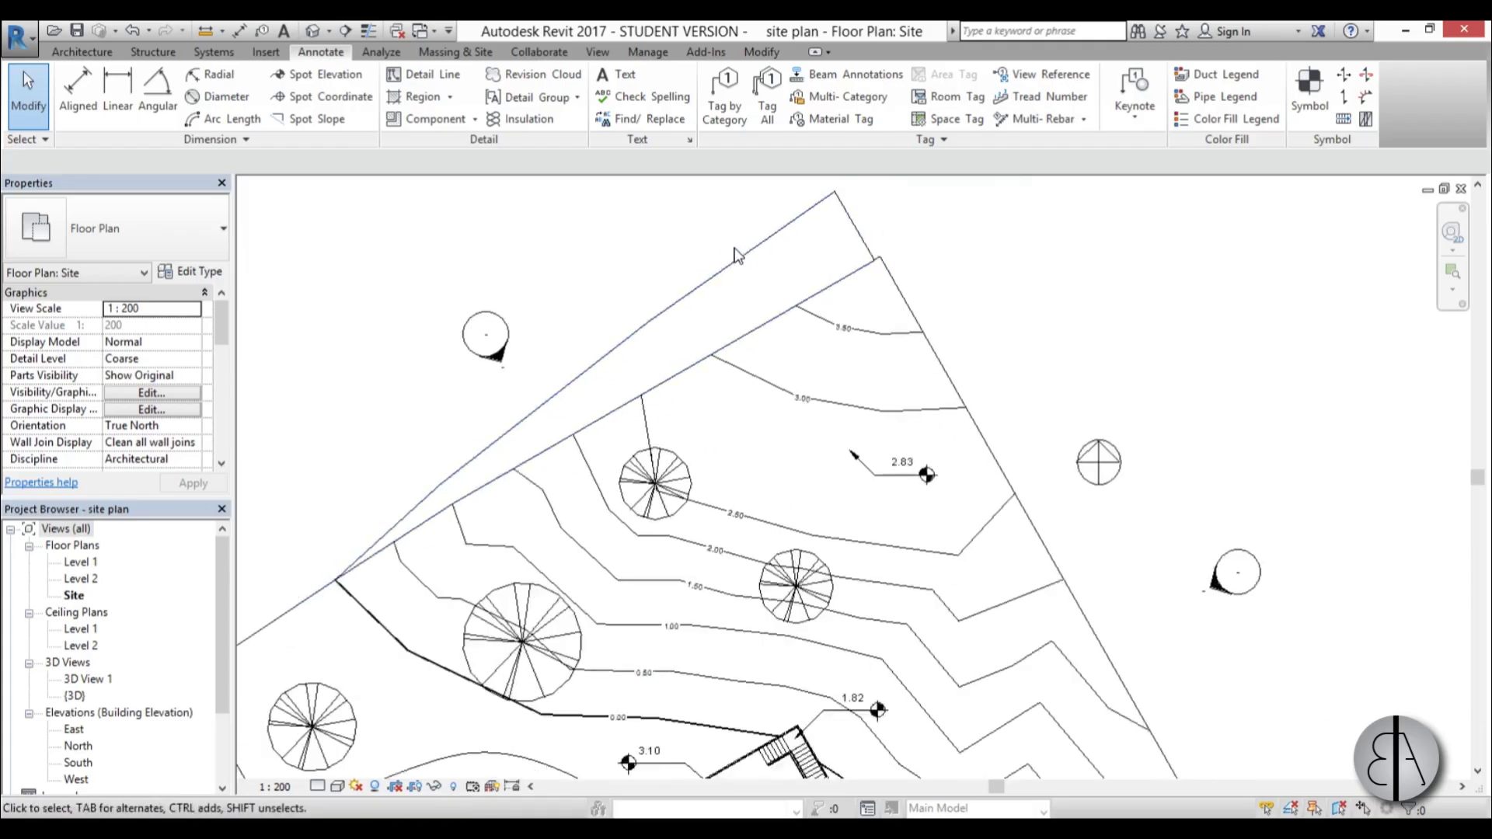
scroll(847, 310, "down", 2)
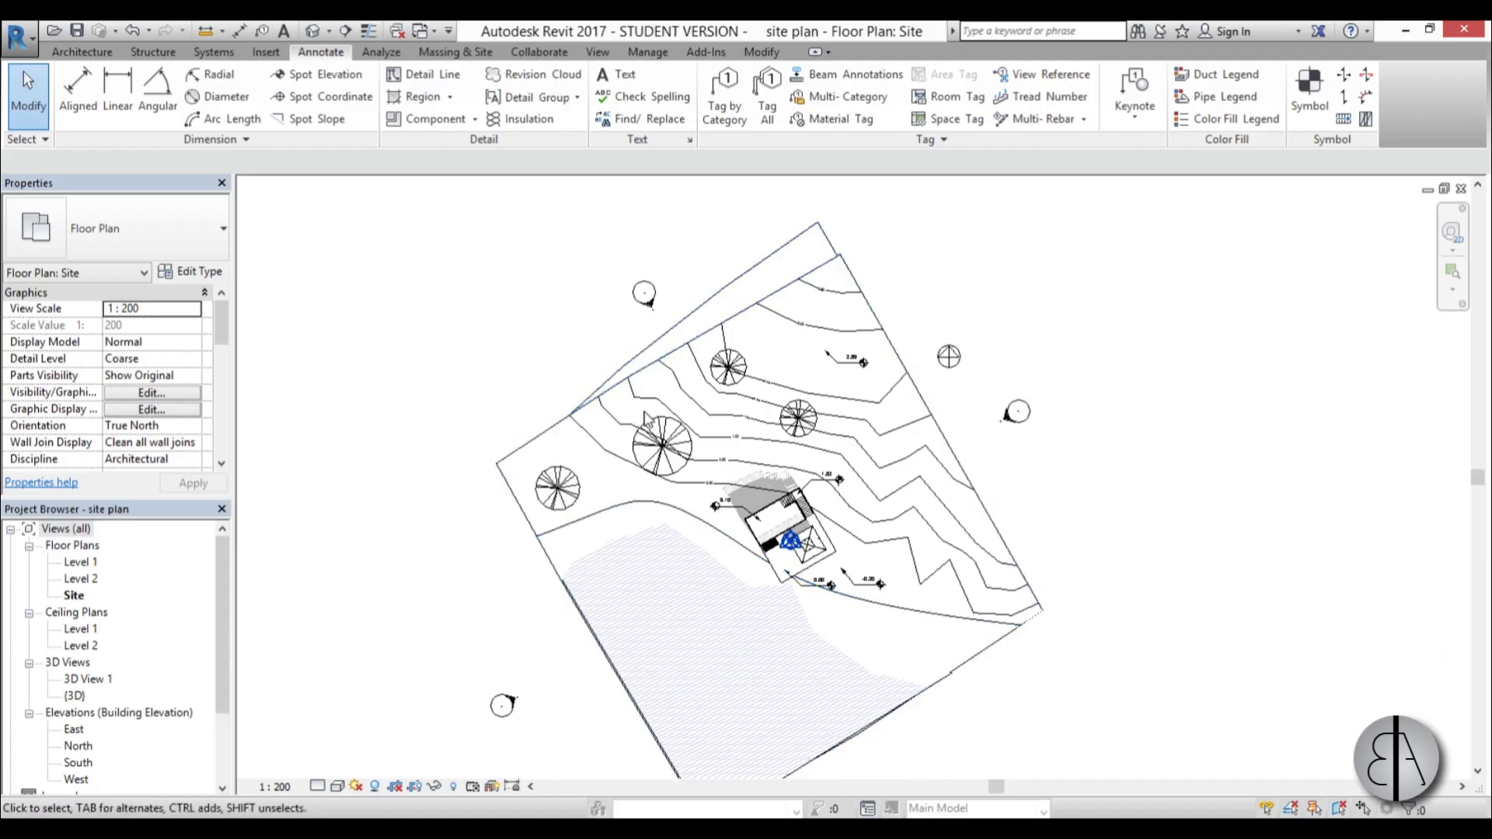
scroll(644, 377, "up", 4)
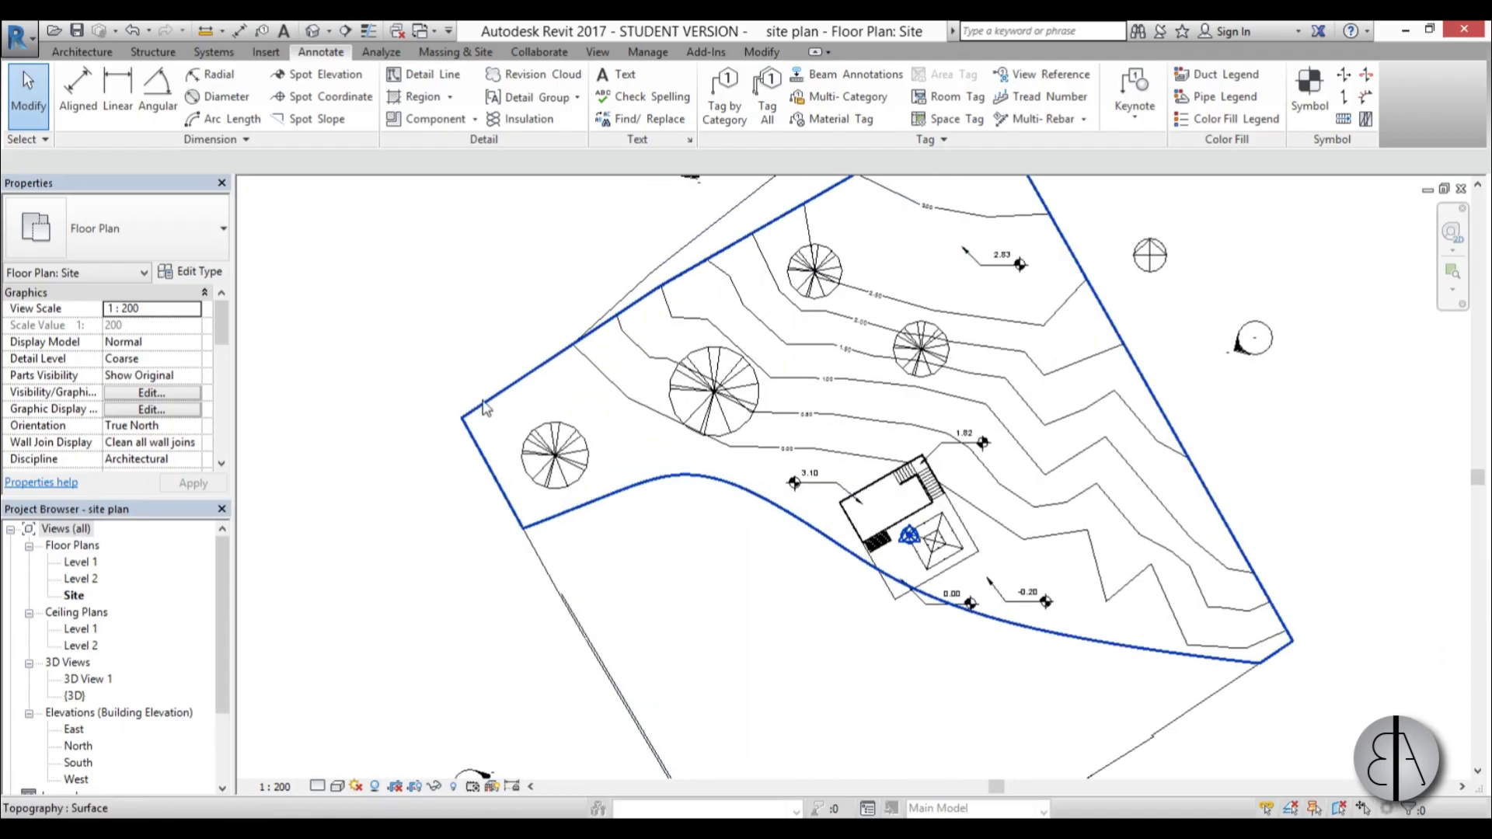
scroll(739, 238, "down", 3)
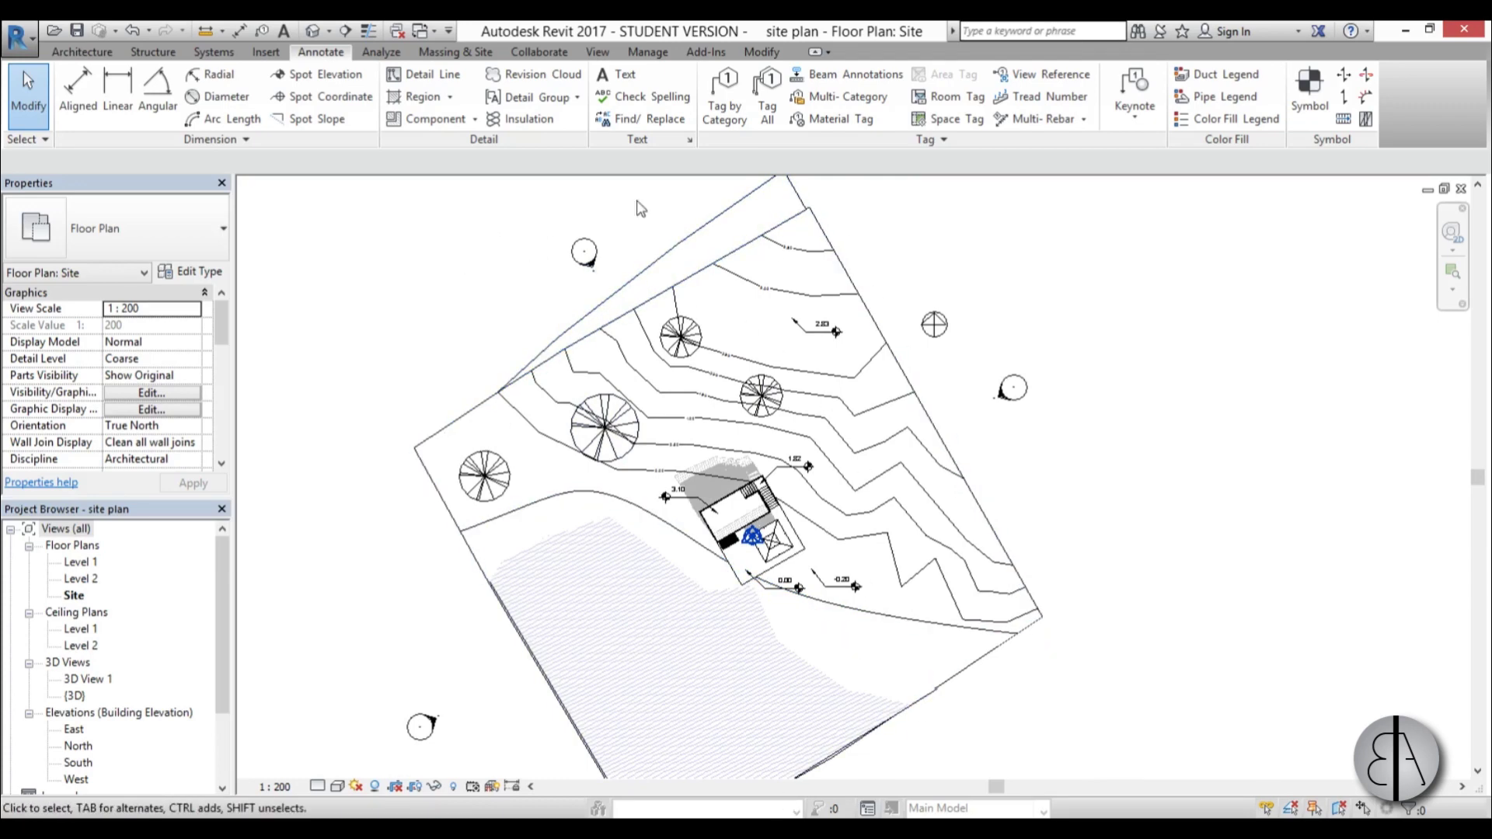
Create a new line style named white as a subcategory of Lines.
left_click(648, 52)
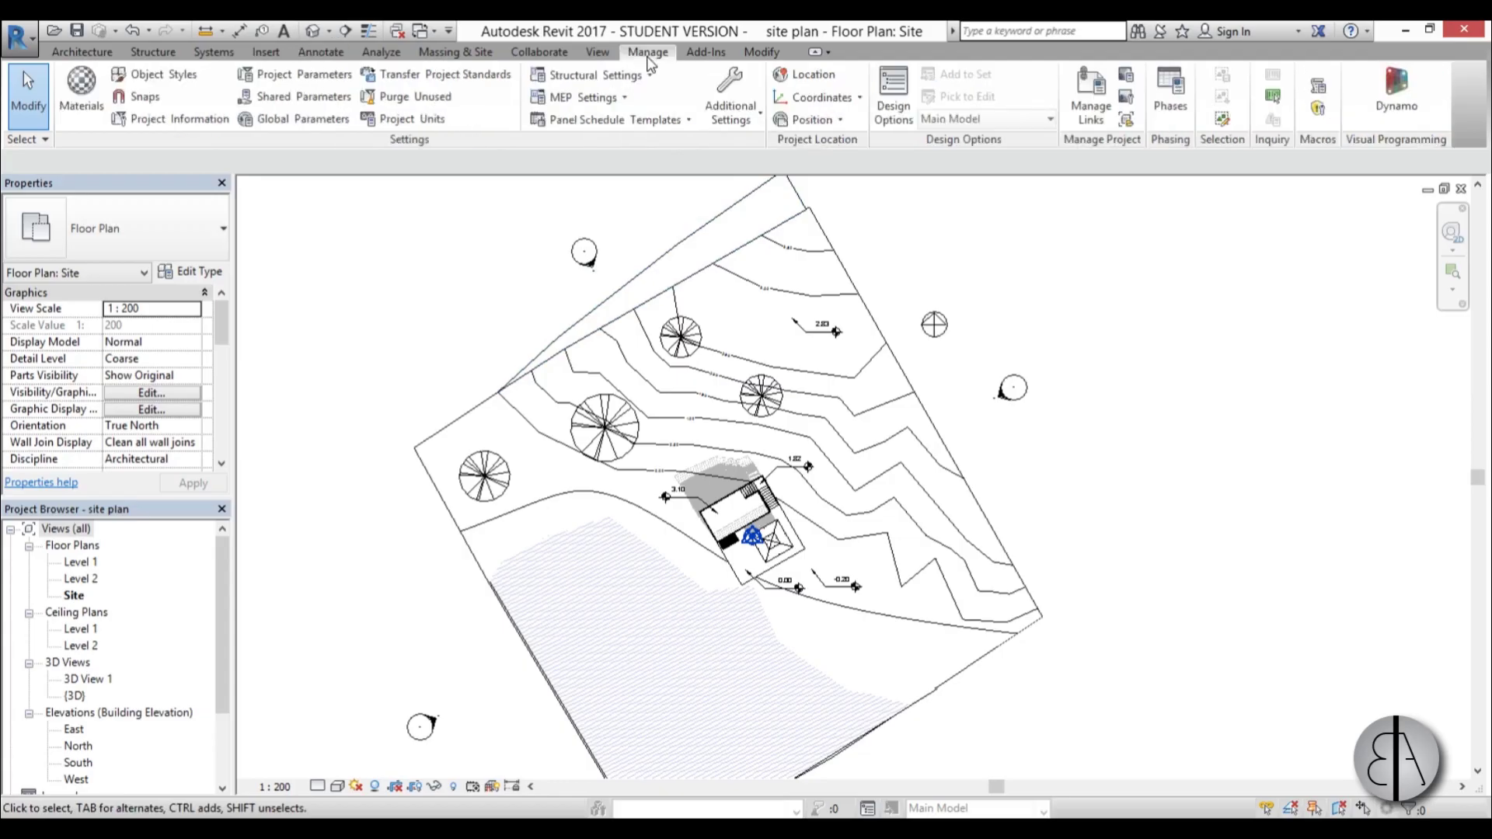
left_click(739, 121)
left_click(765, 304)
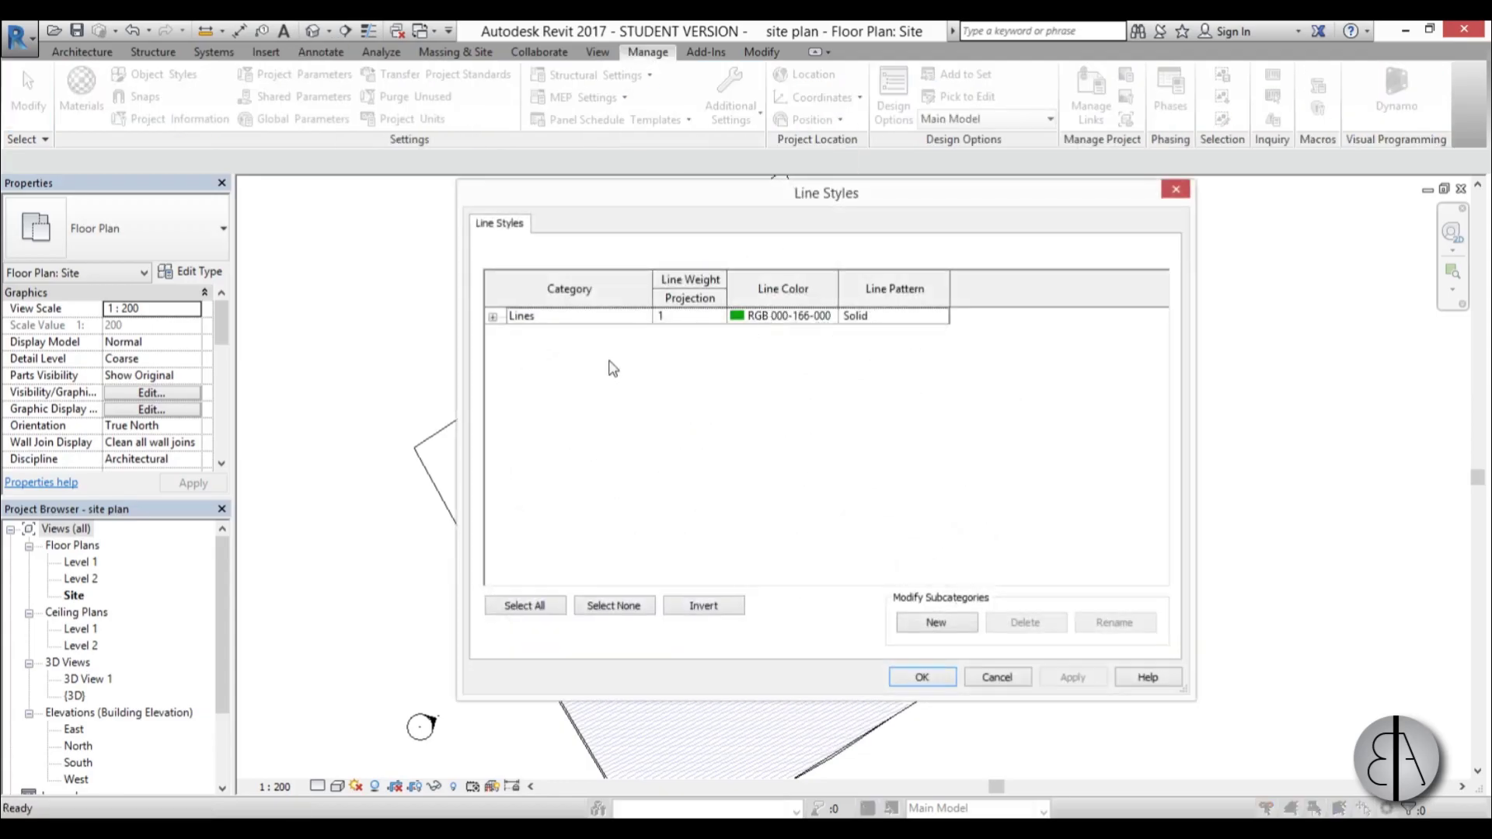
left_click(926, 618)
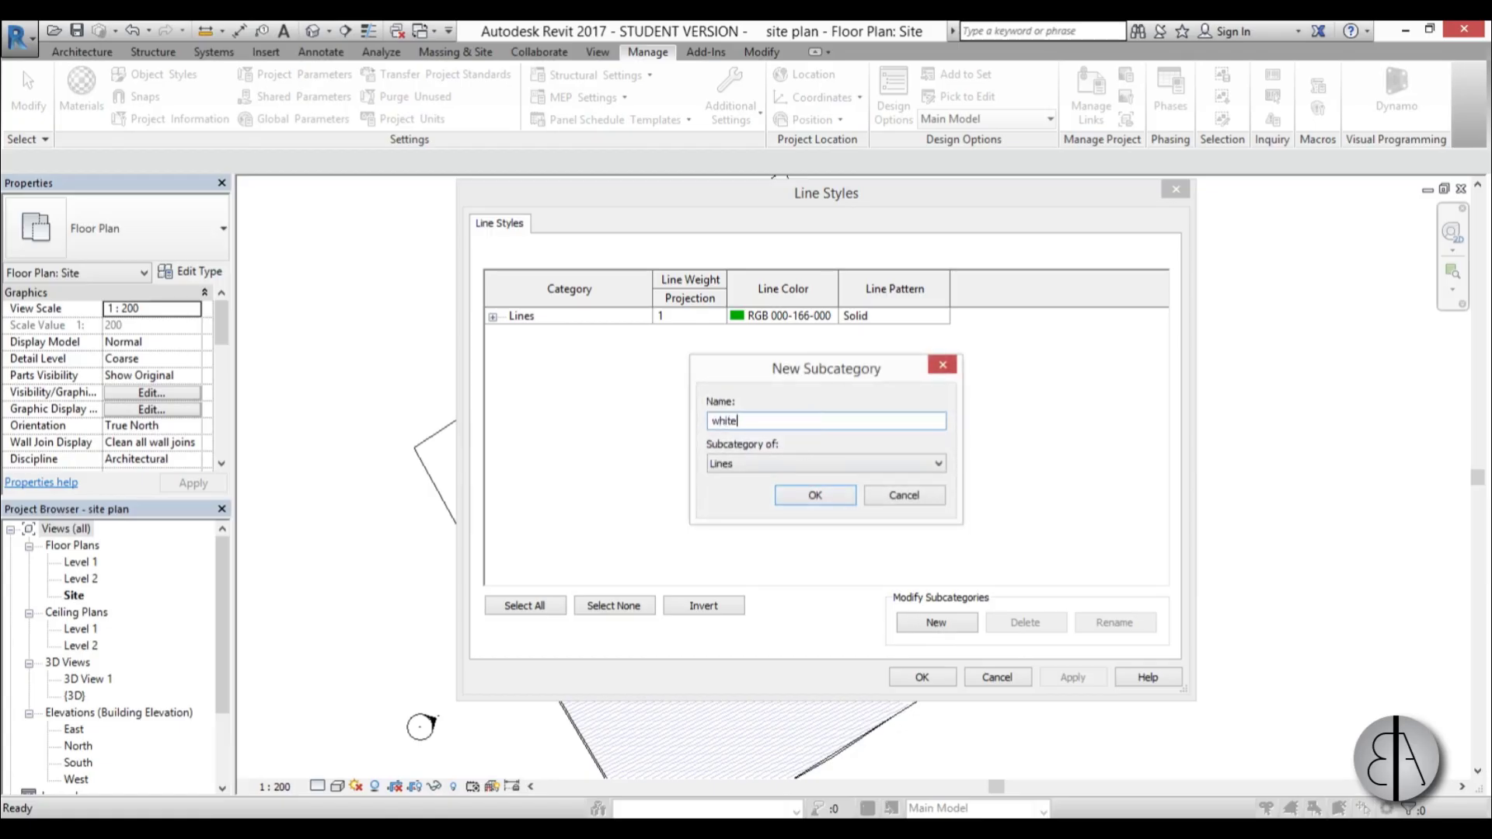
key("Return")
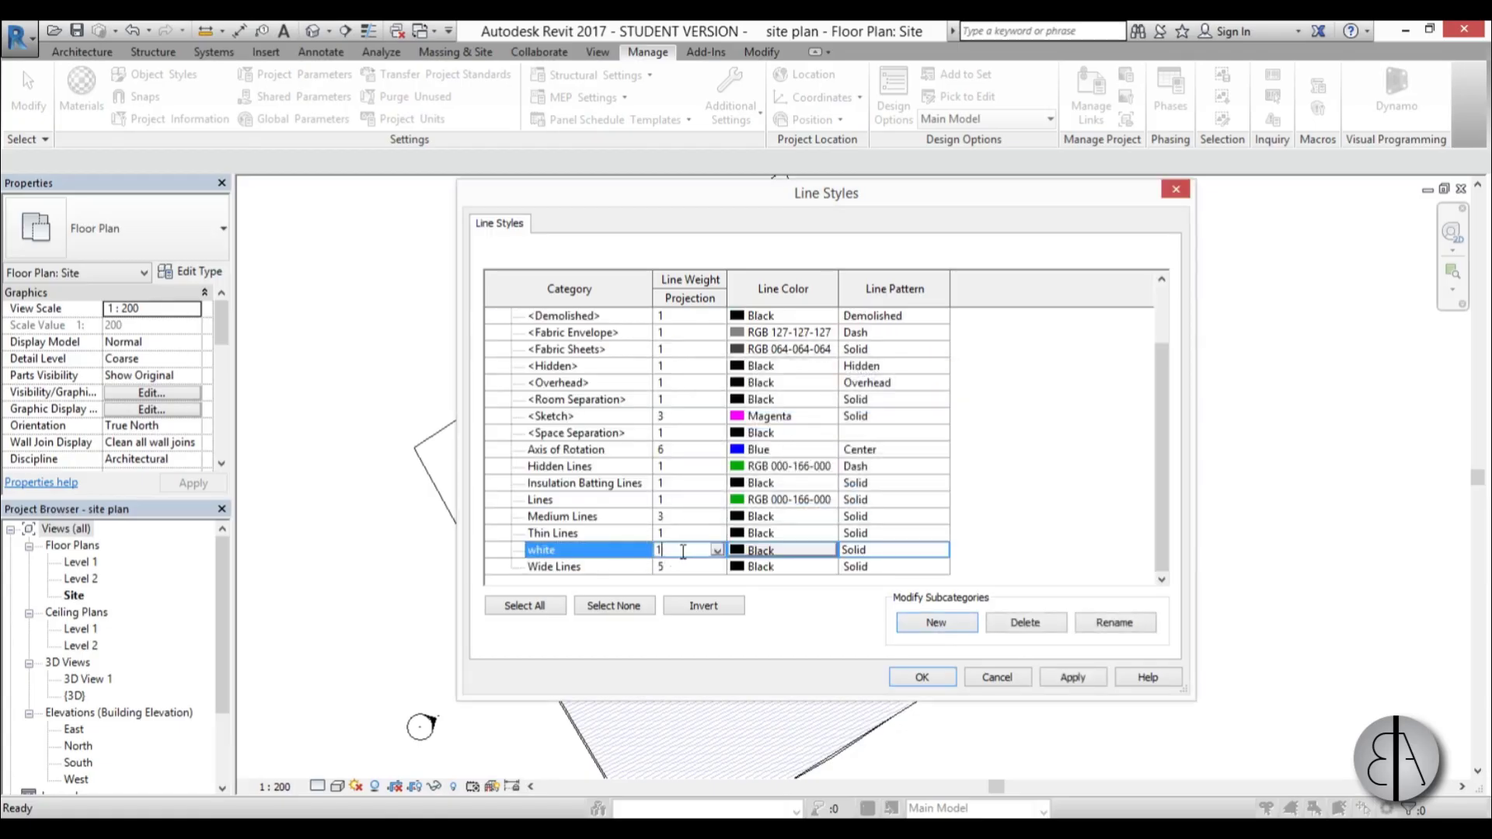
Set the white line style's projection line weight to 16 and its color to White, and apply the changes.
left_click(716, 551)
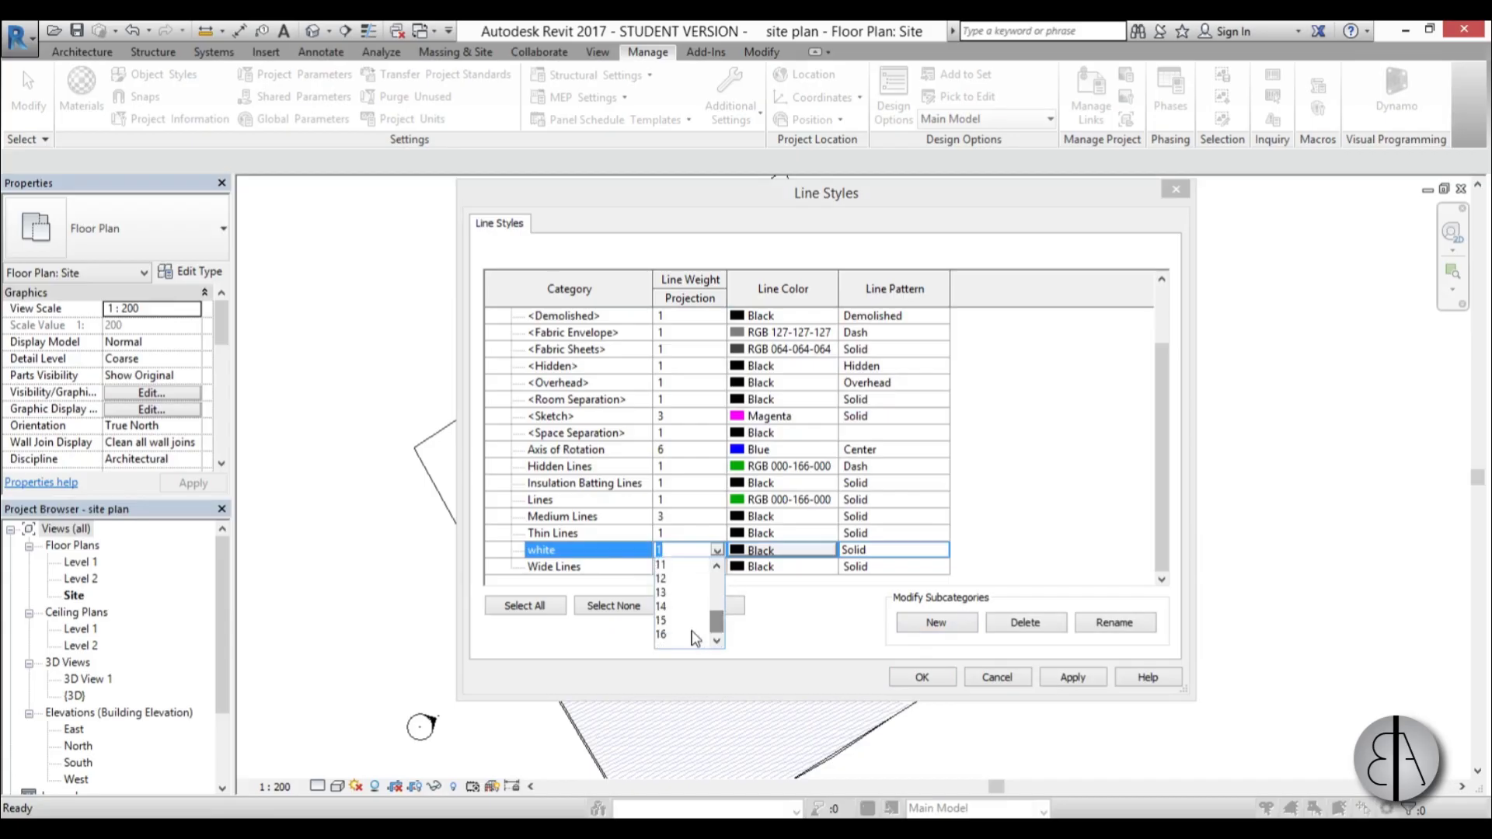
left_click(667, 636)
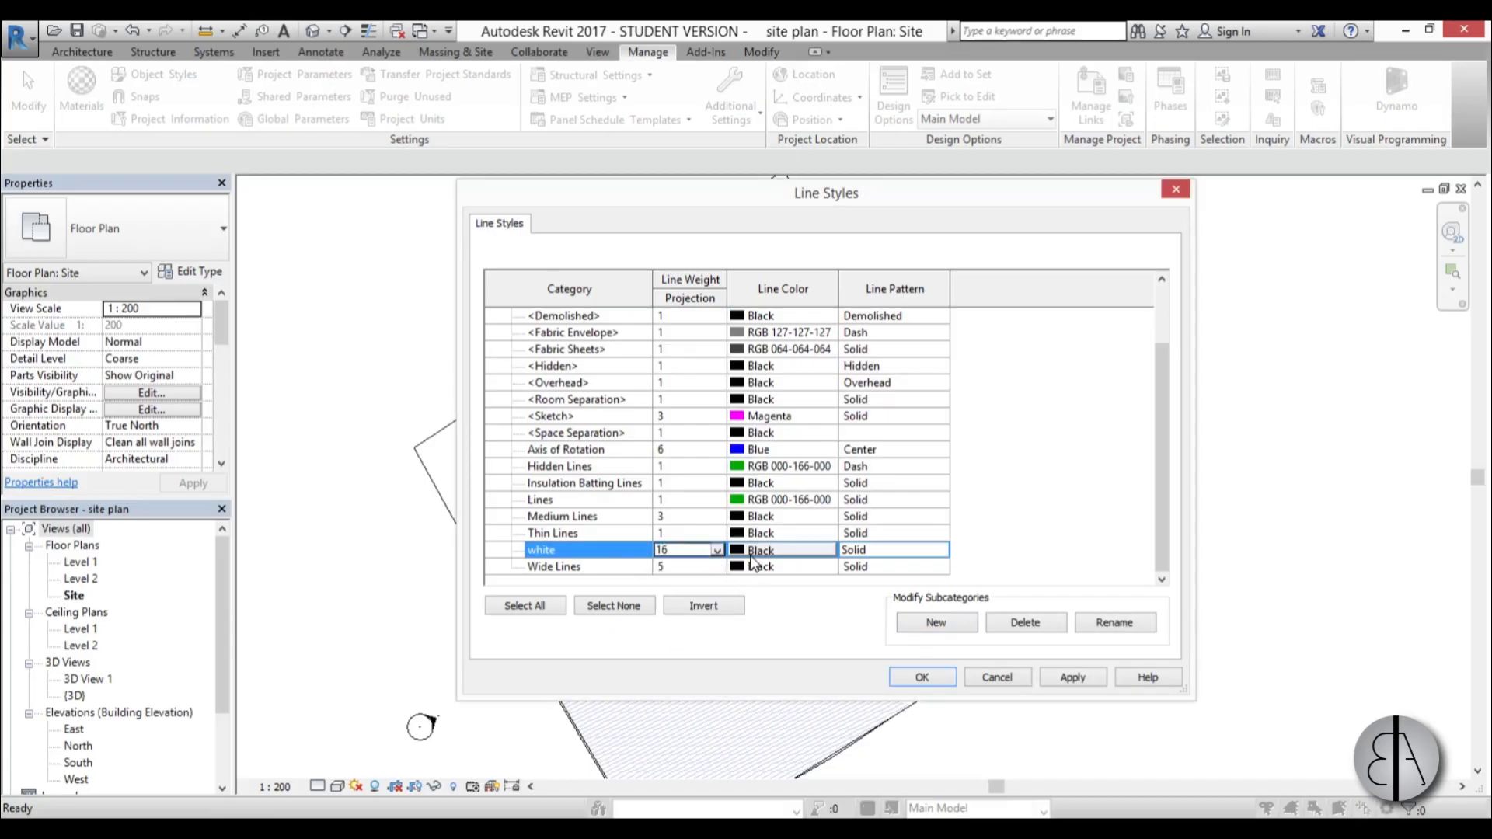
left_click(752, 552)
left_click(802, 412)
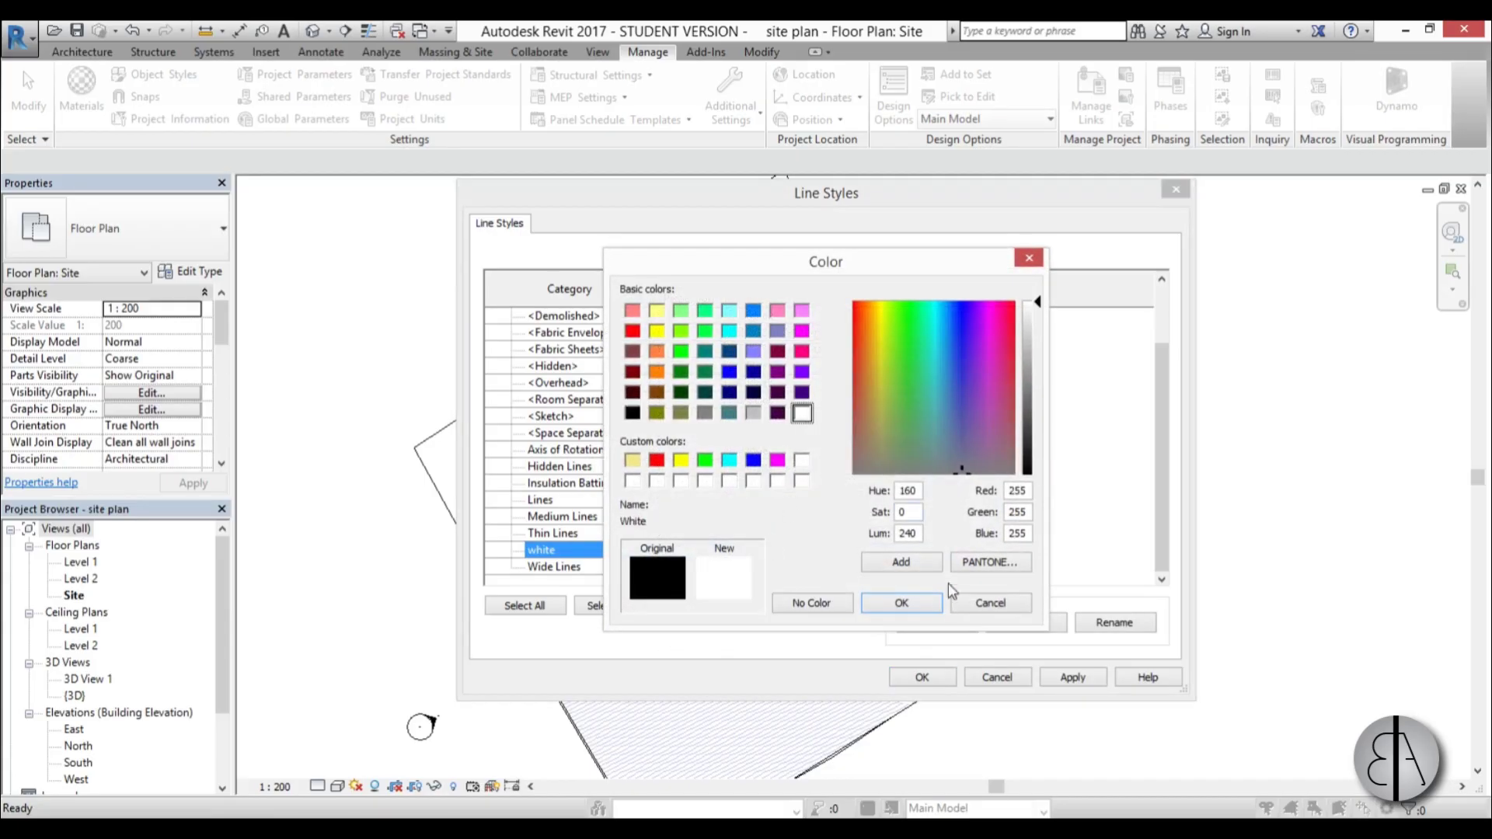
left_click(902, 604)
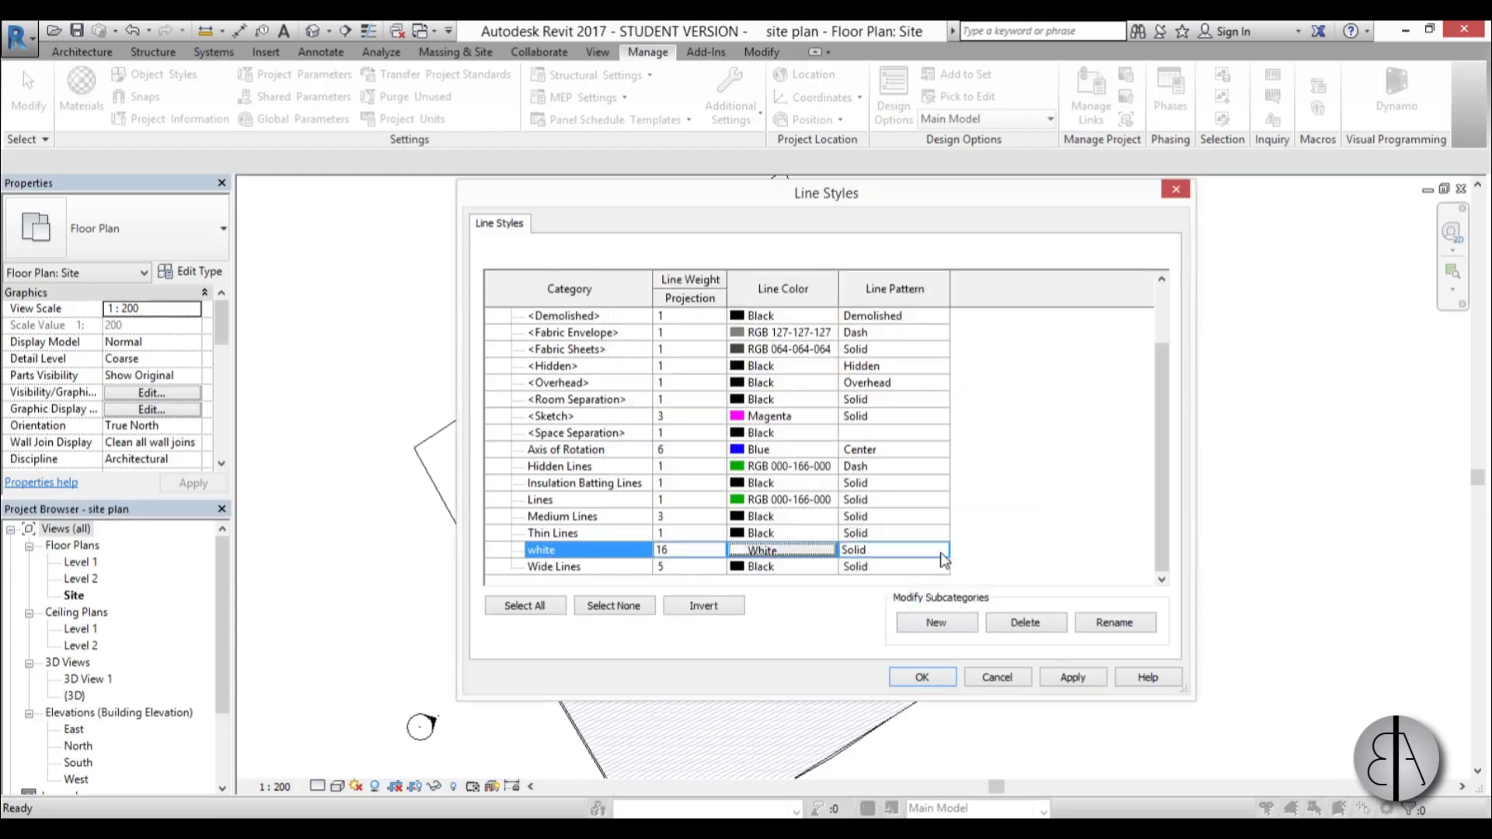
left_click(1070, 679)
left_click(926, 678)
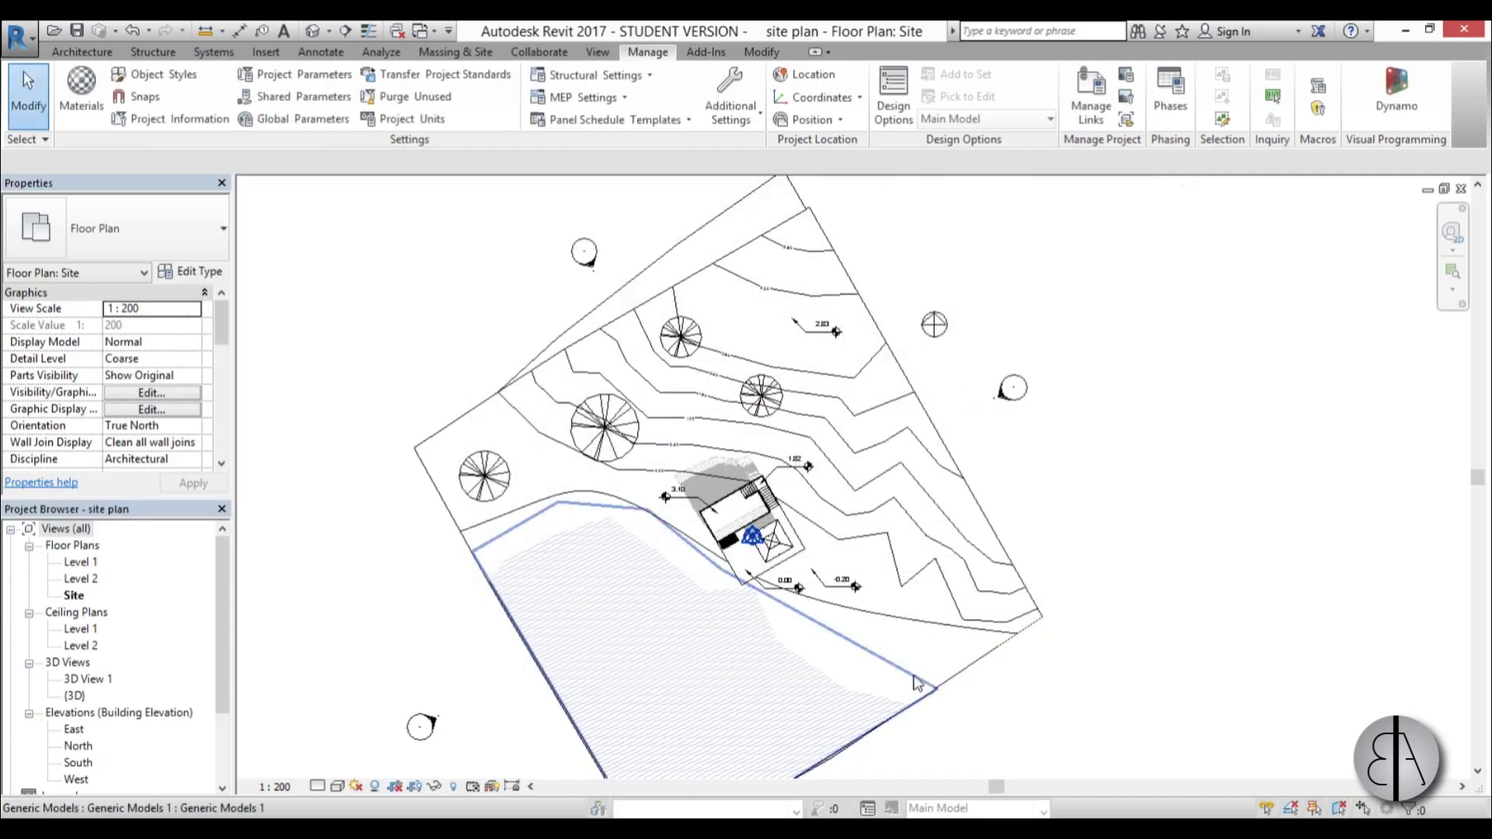
Draw Detail Lines in the white style over the plot's northwest edge, from its western corner past the shadow's tip to the northern corner.
left_click(314, 53)
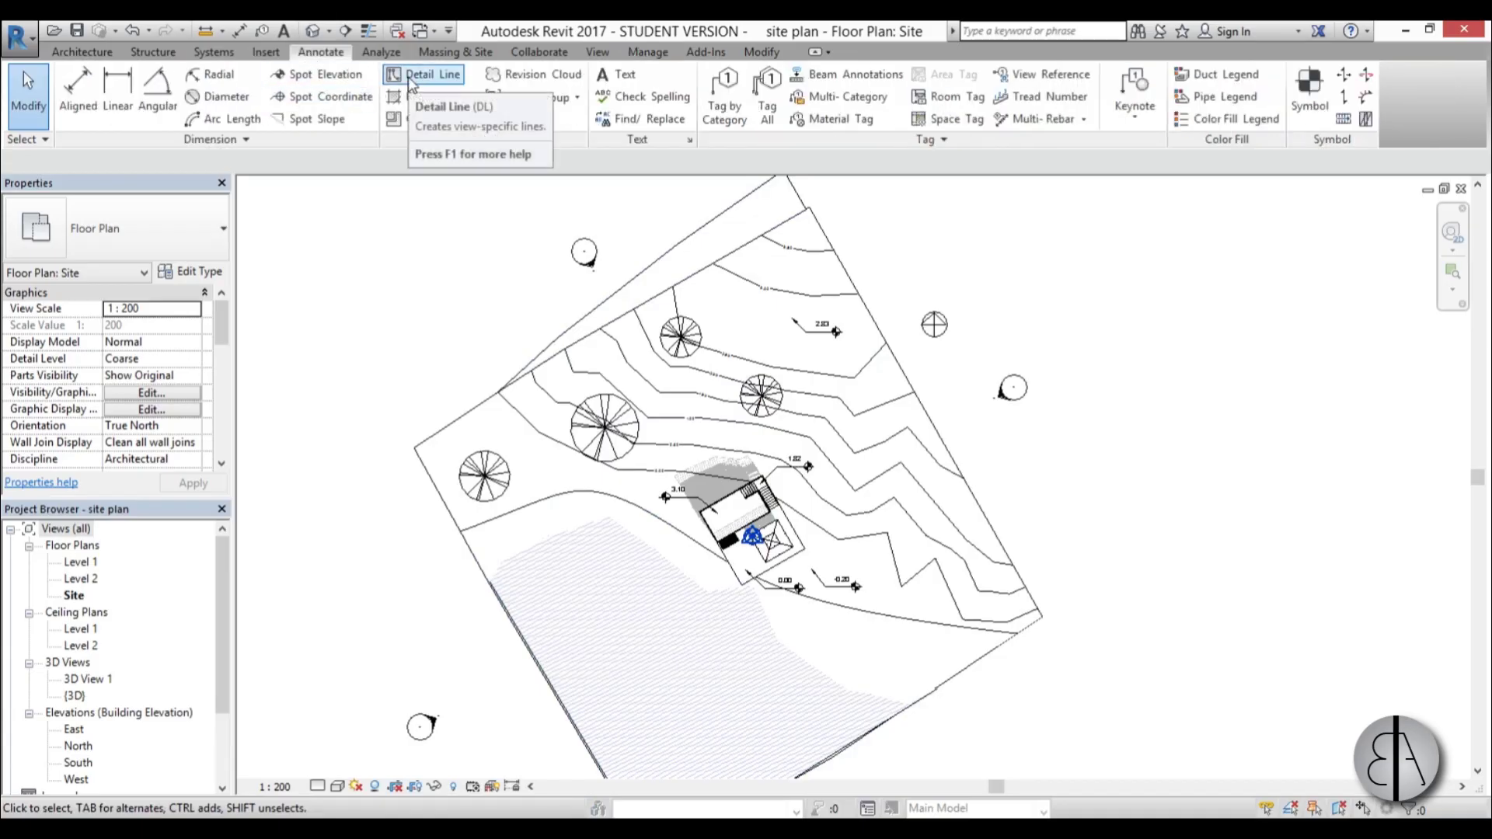
key("d")
key("l")
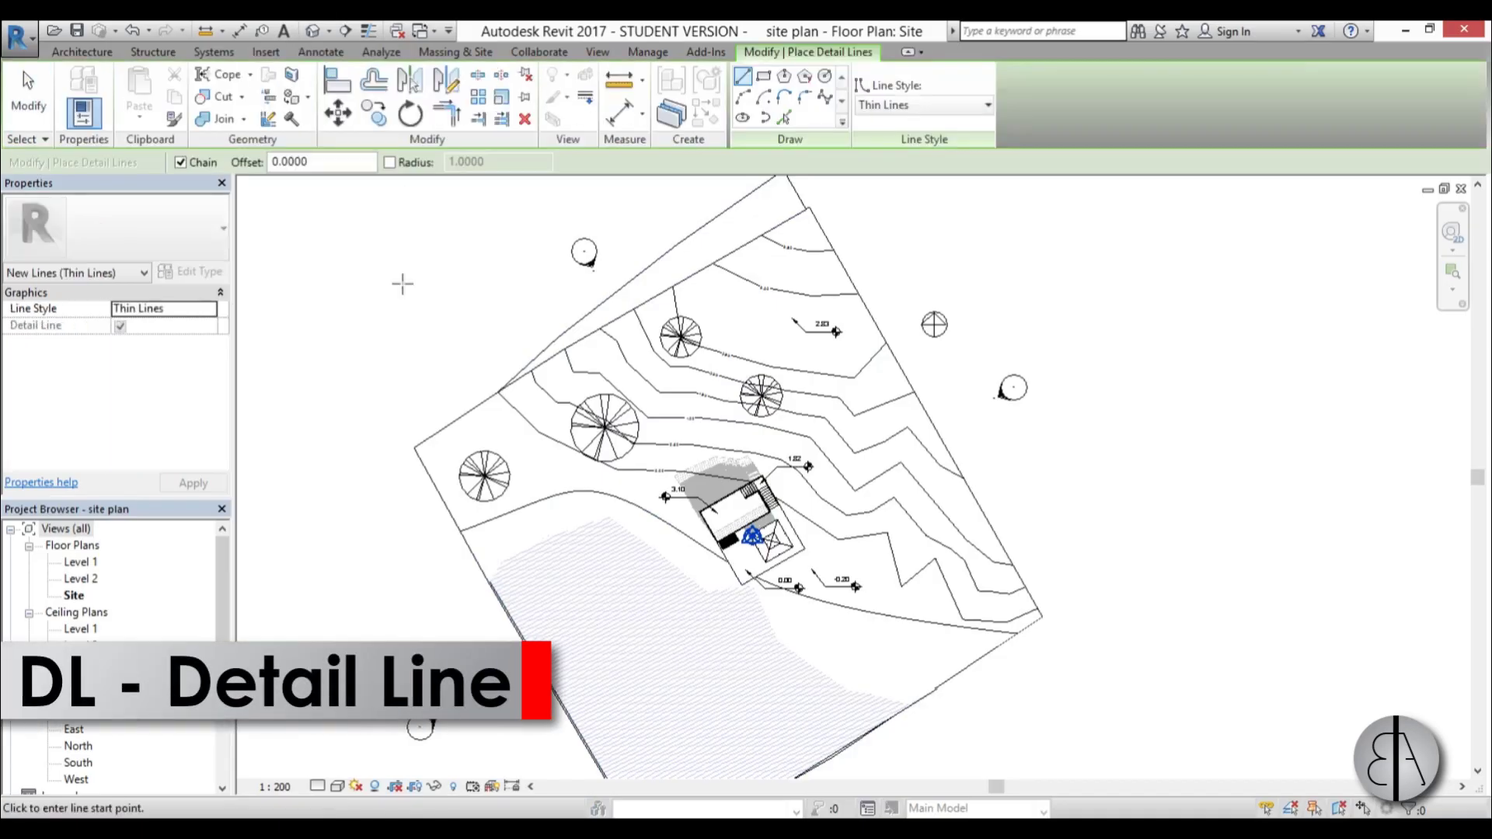
left_click(921, 105)
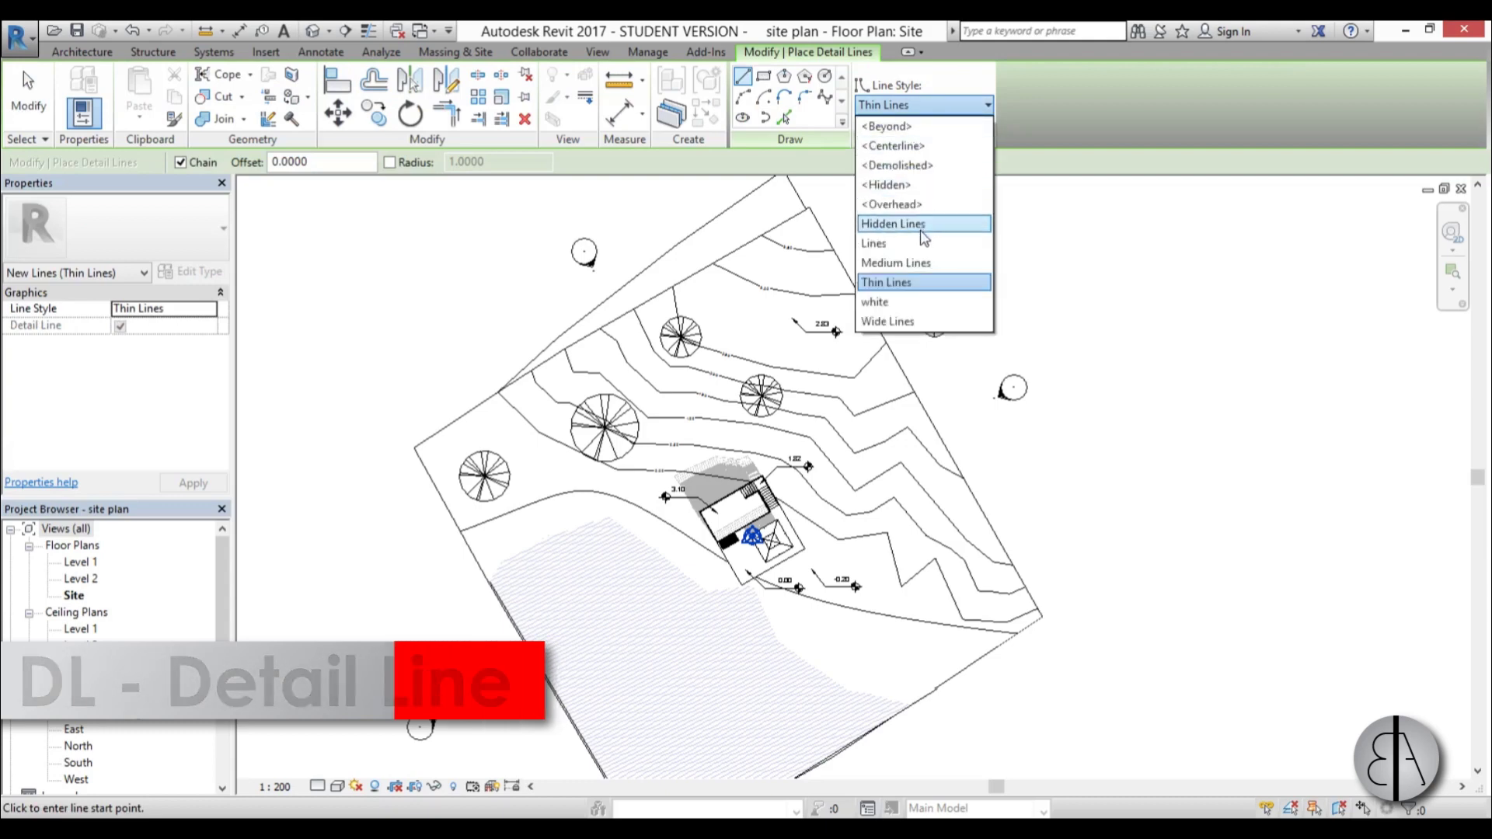
left_click(903, 303)
scroll(416, 449, "up", 2)
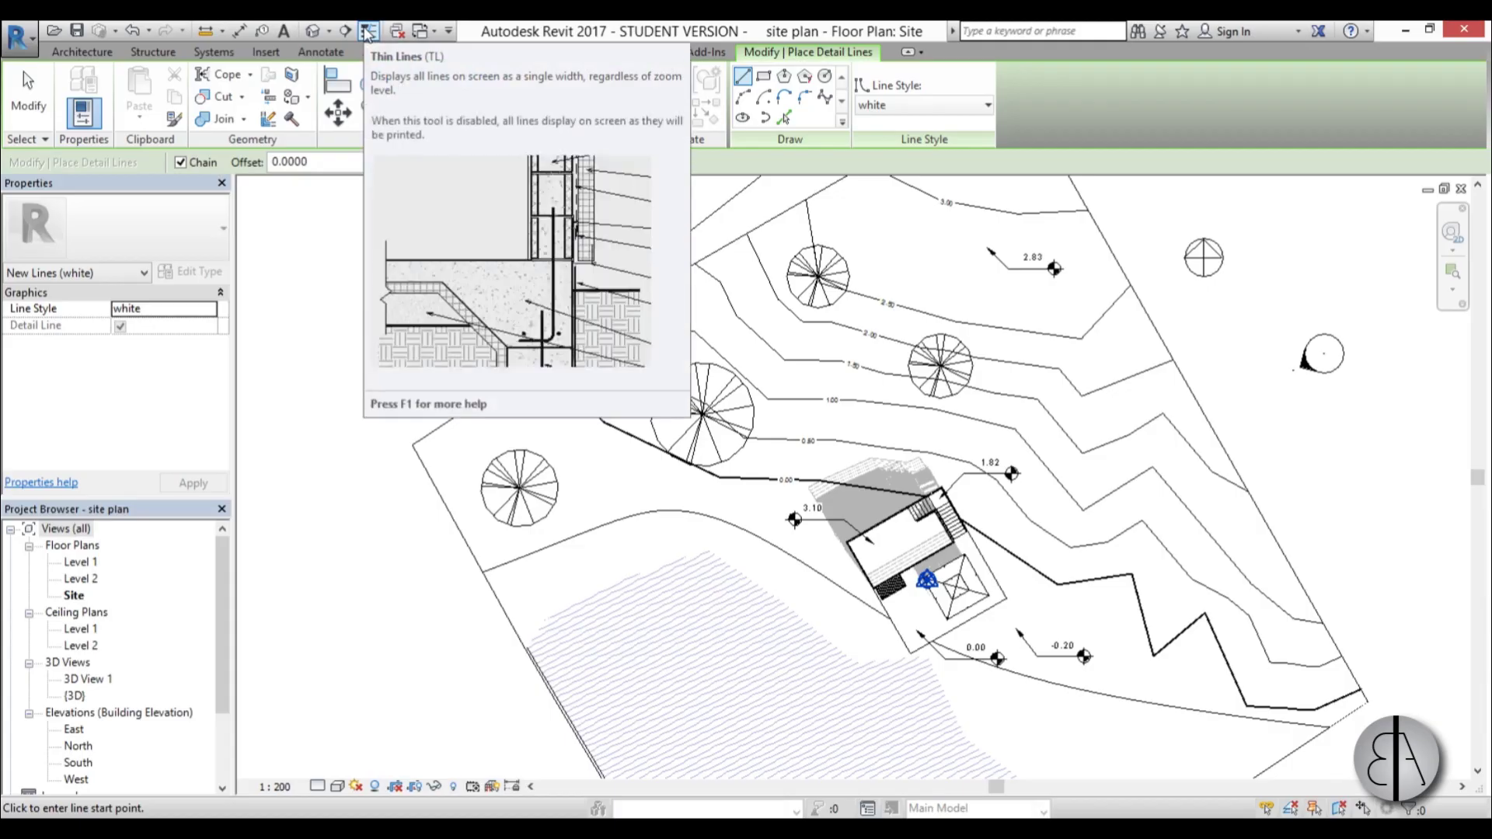
left_click(413, 444)
scroll(573, 345, "up", 3)
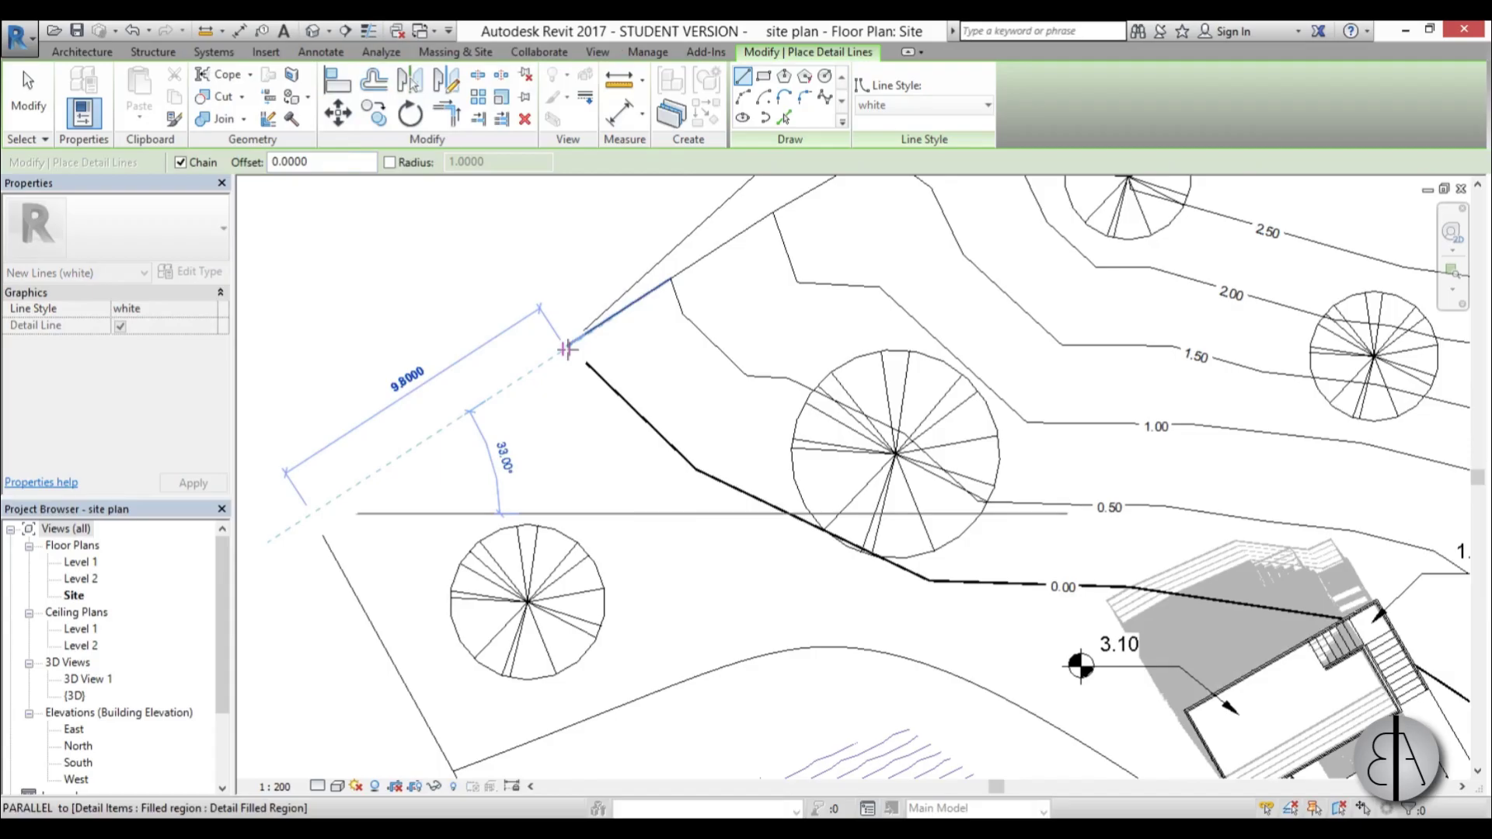
scroll(567, 350, "down", 5)
scroll(699, 326, "up", 3)
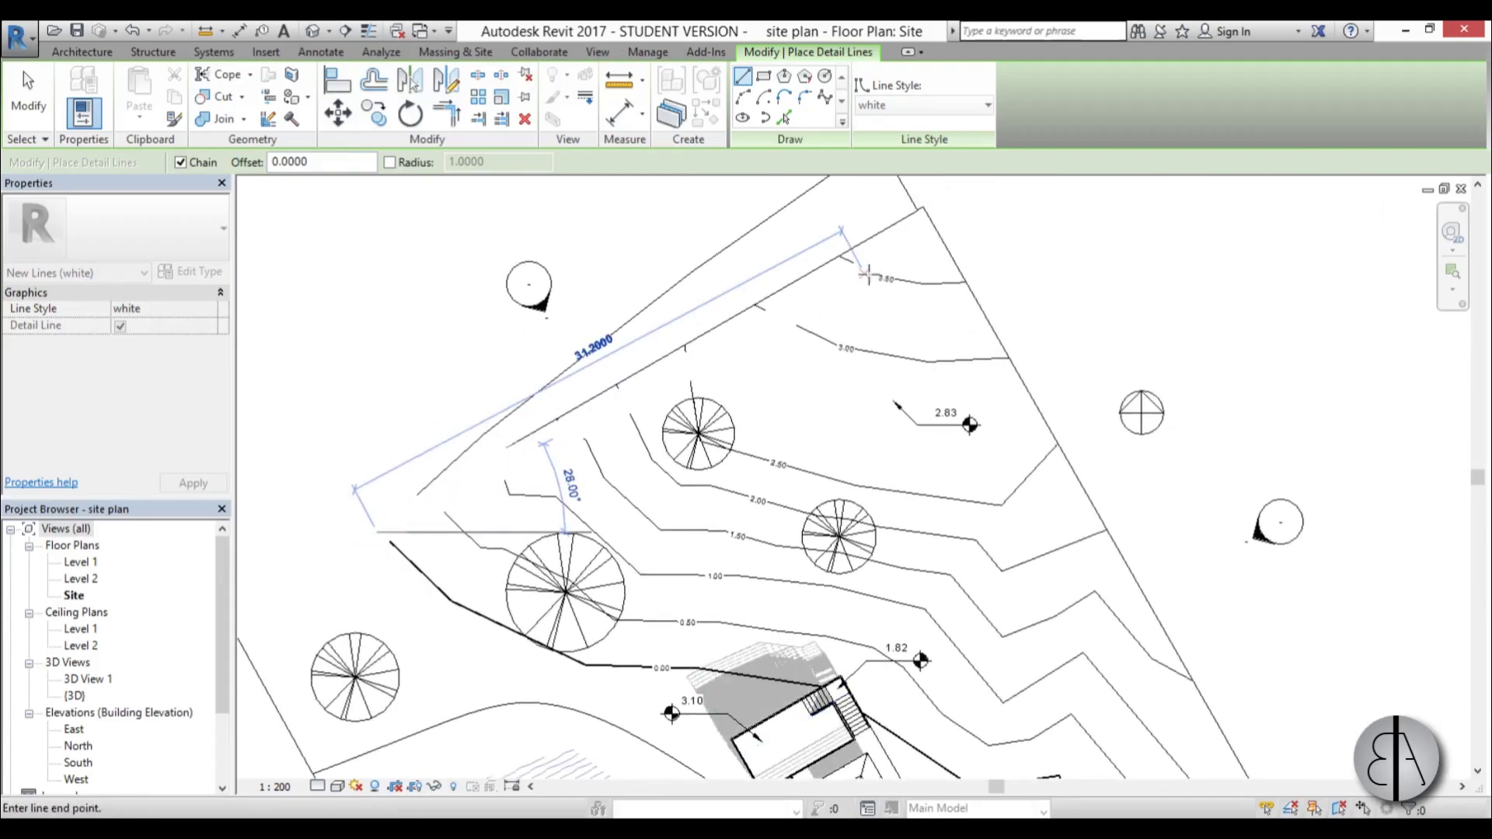
left_click(728, 318)
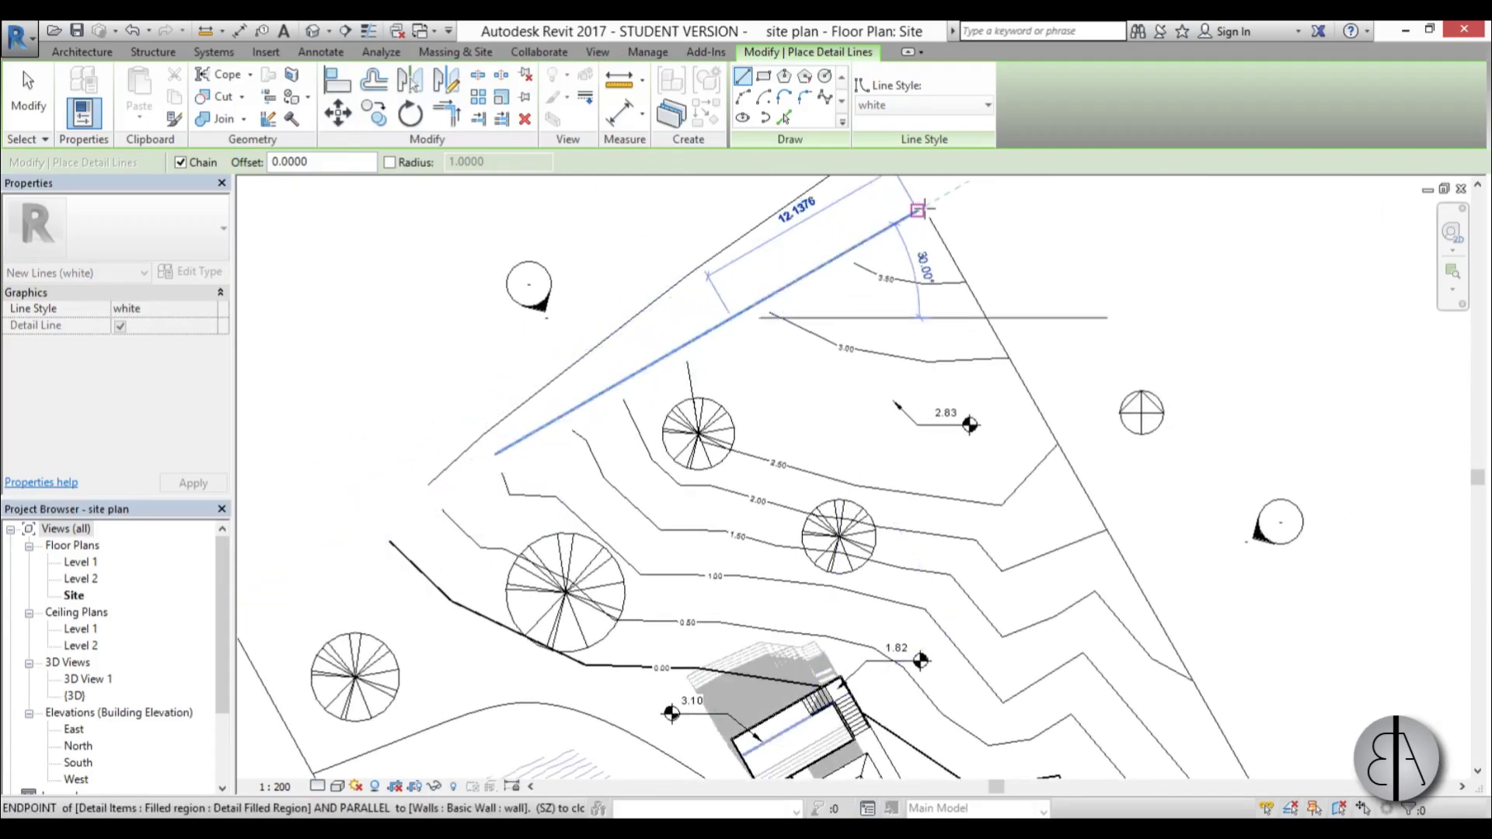
left_click(917, 210)
Continue the white detail lines around the plot's eastern, southern and western edges, past the western corner onto the northwest edge.
scroll(933, 373, "down", 3)
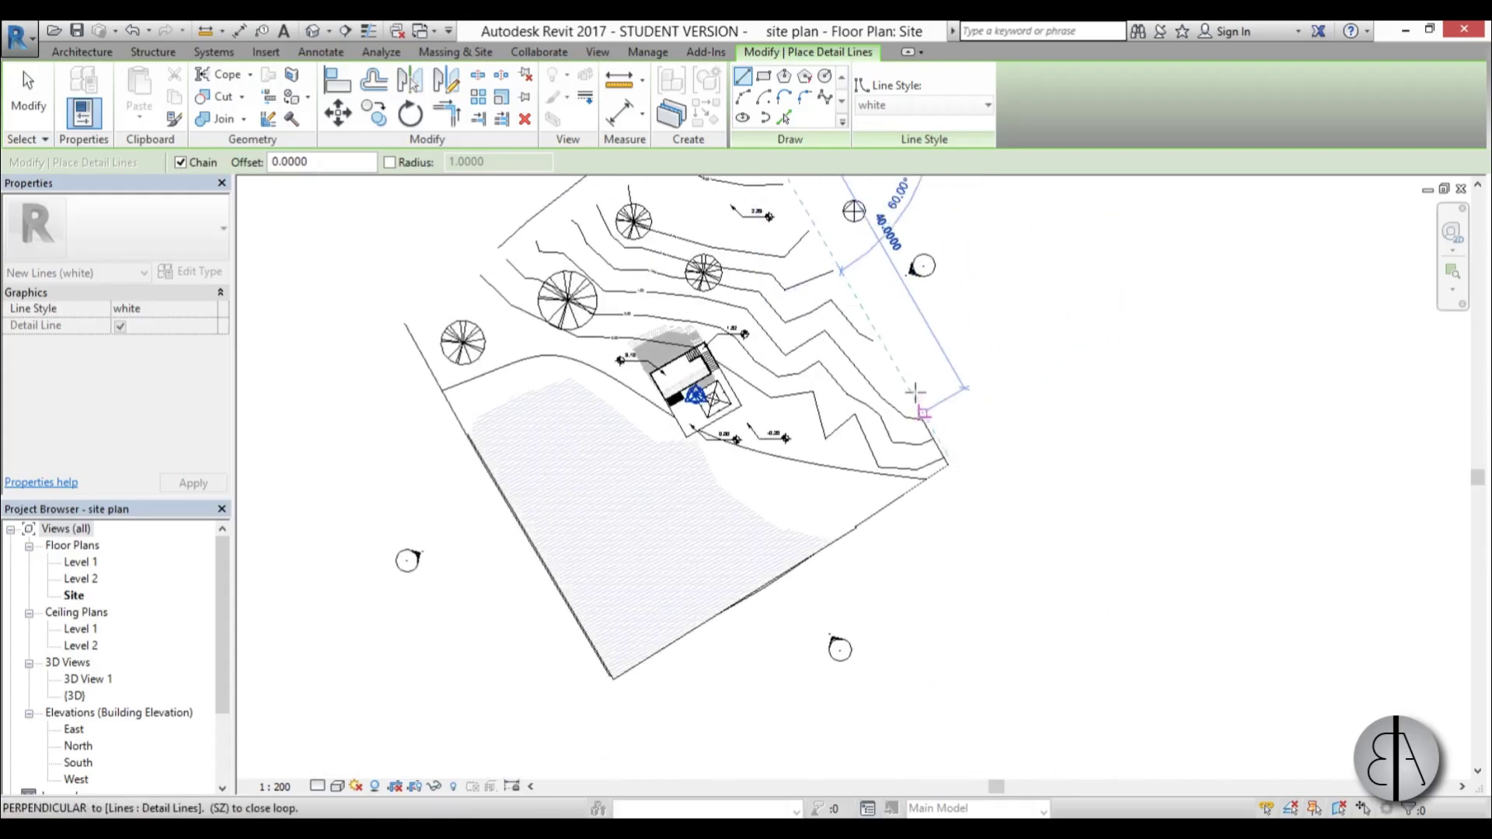
left_click(946, 465)
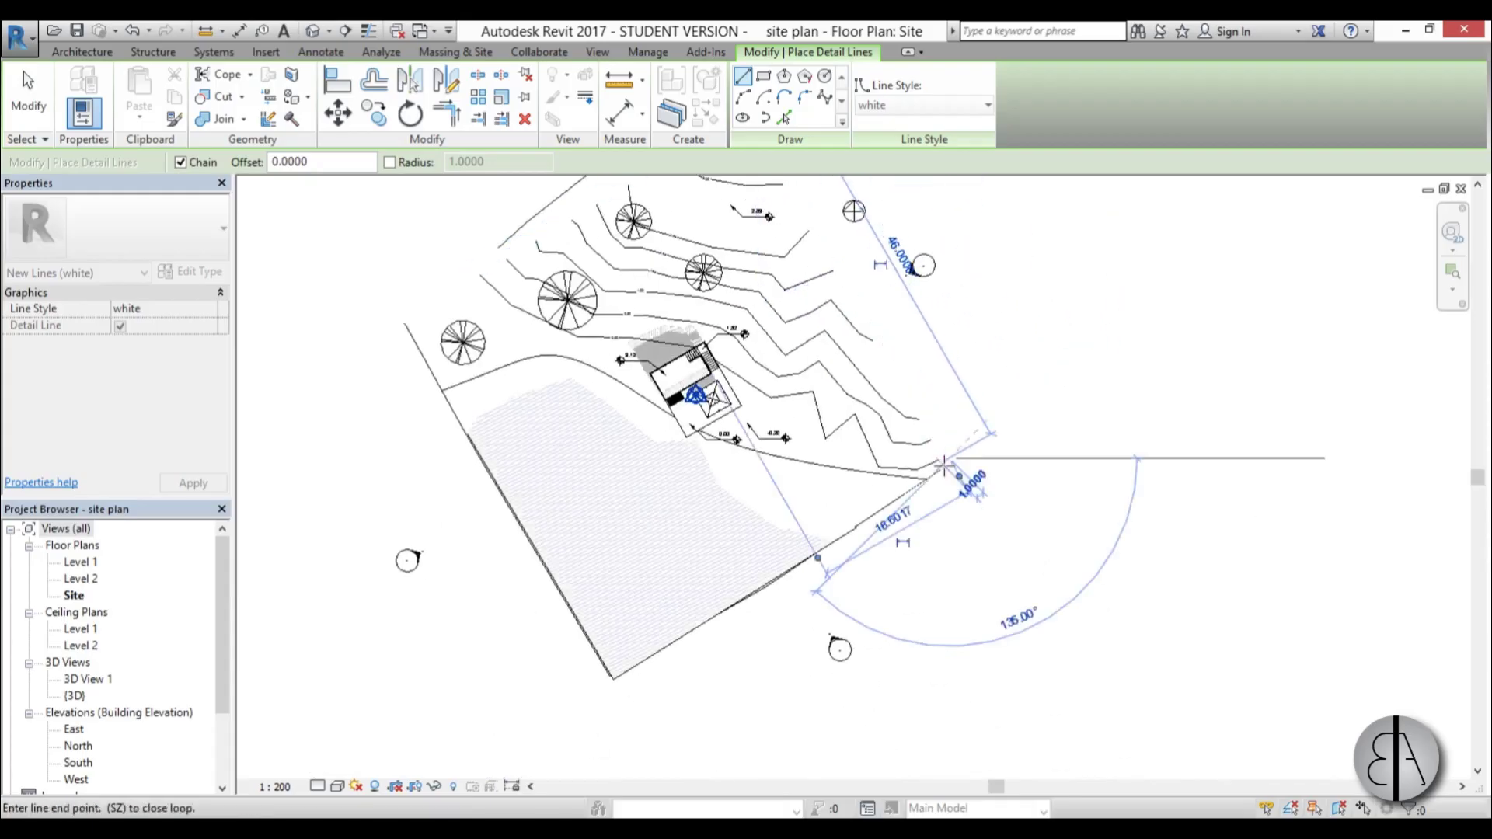
scroll(591, 544, "up", 2)
left_click(544, 692)
scroll(504, 458, "down", 3)
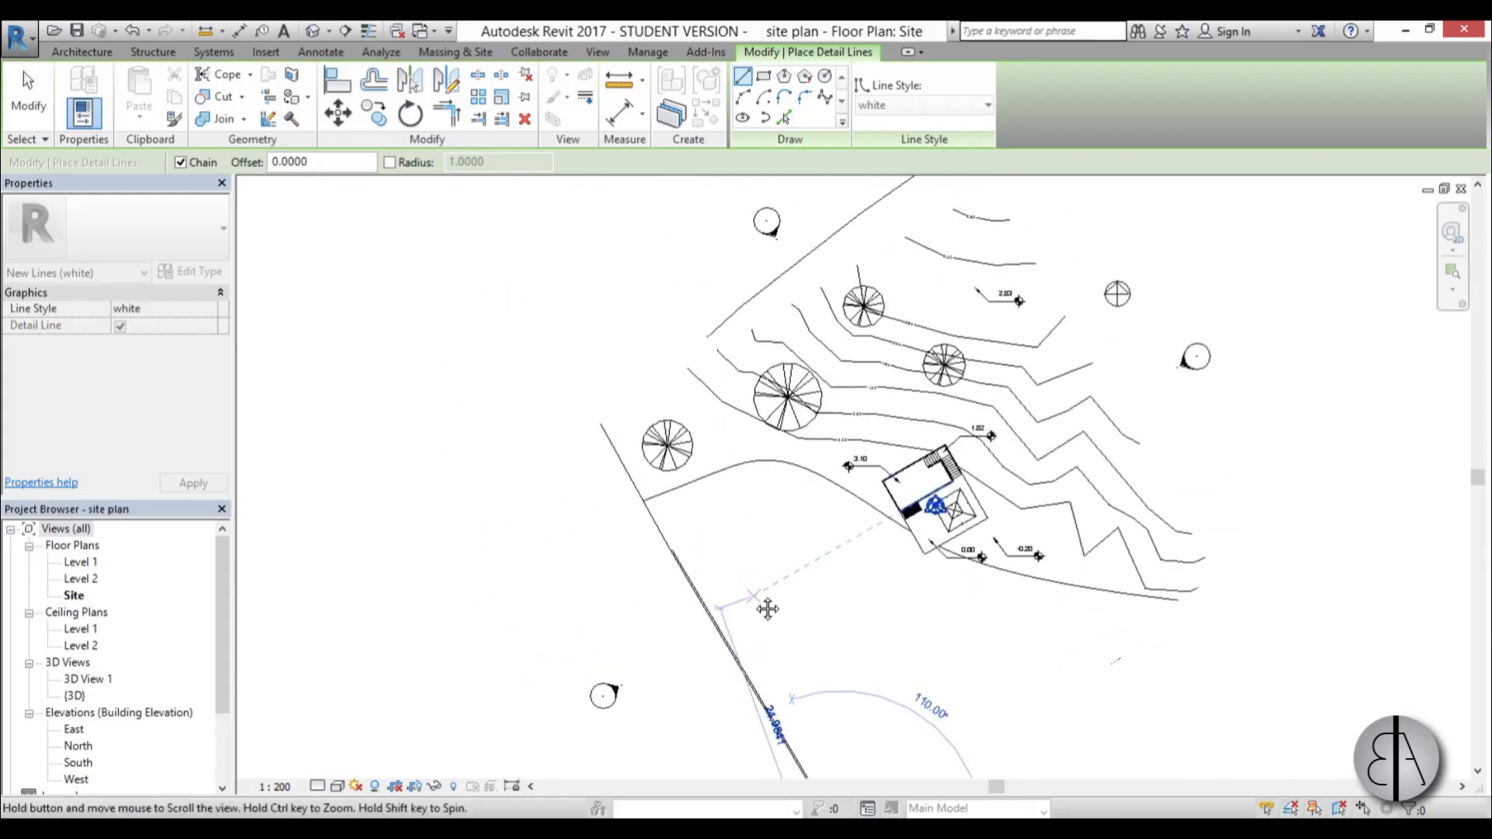
left_click(579, 402)
left_click(765, 289)
scroll(601, 348, "down", 1)
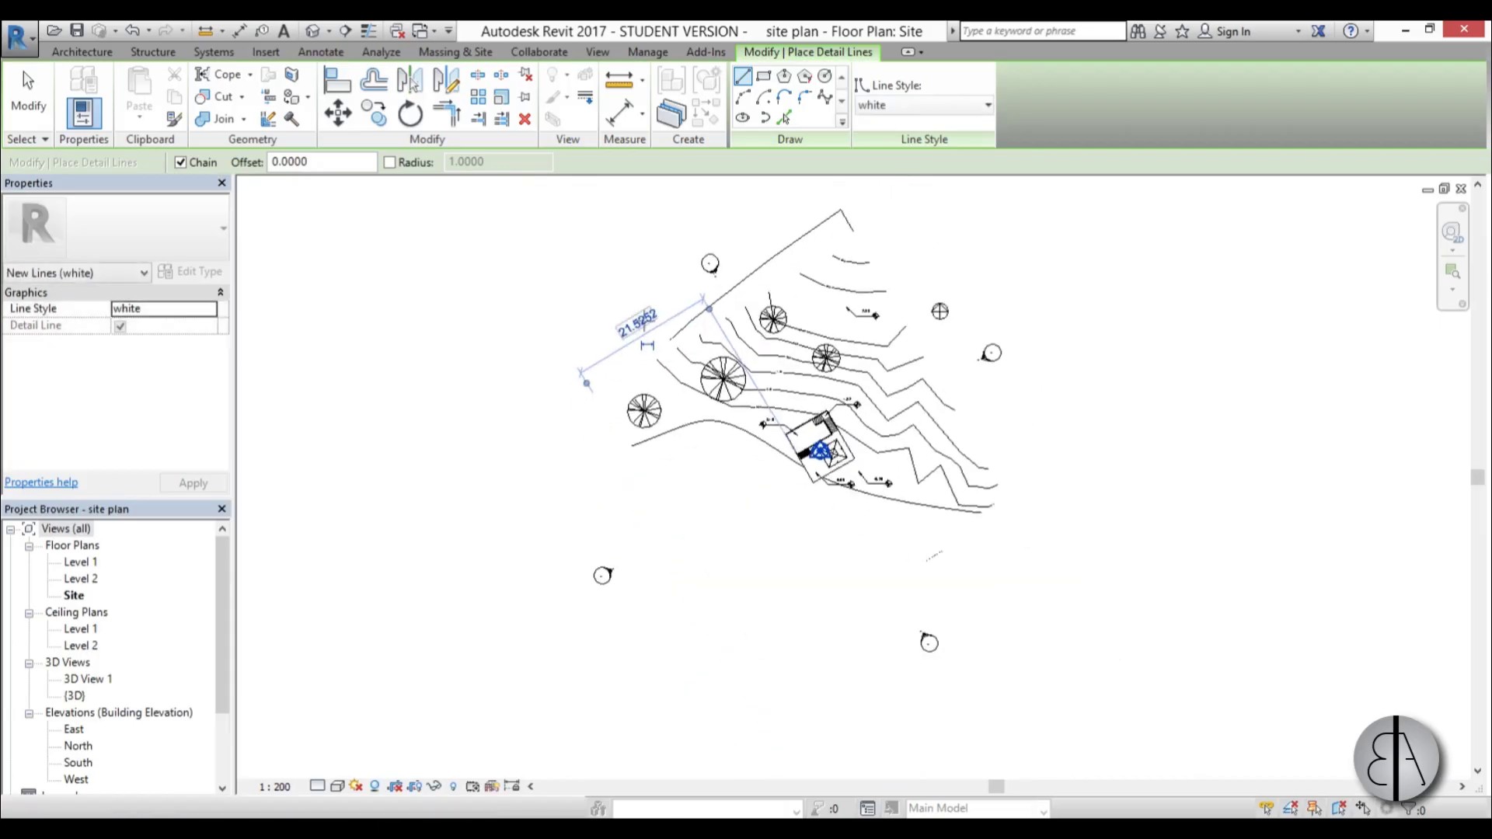
Cover the filled region's outer edge and wide end with white detail lines, starting from its narrow tip, and end the command.
scroll(621, 459, "up", 3)
left_click(621, 467)
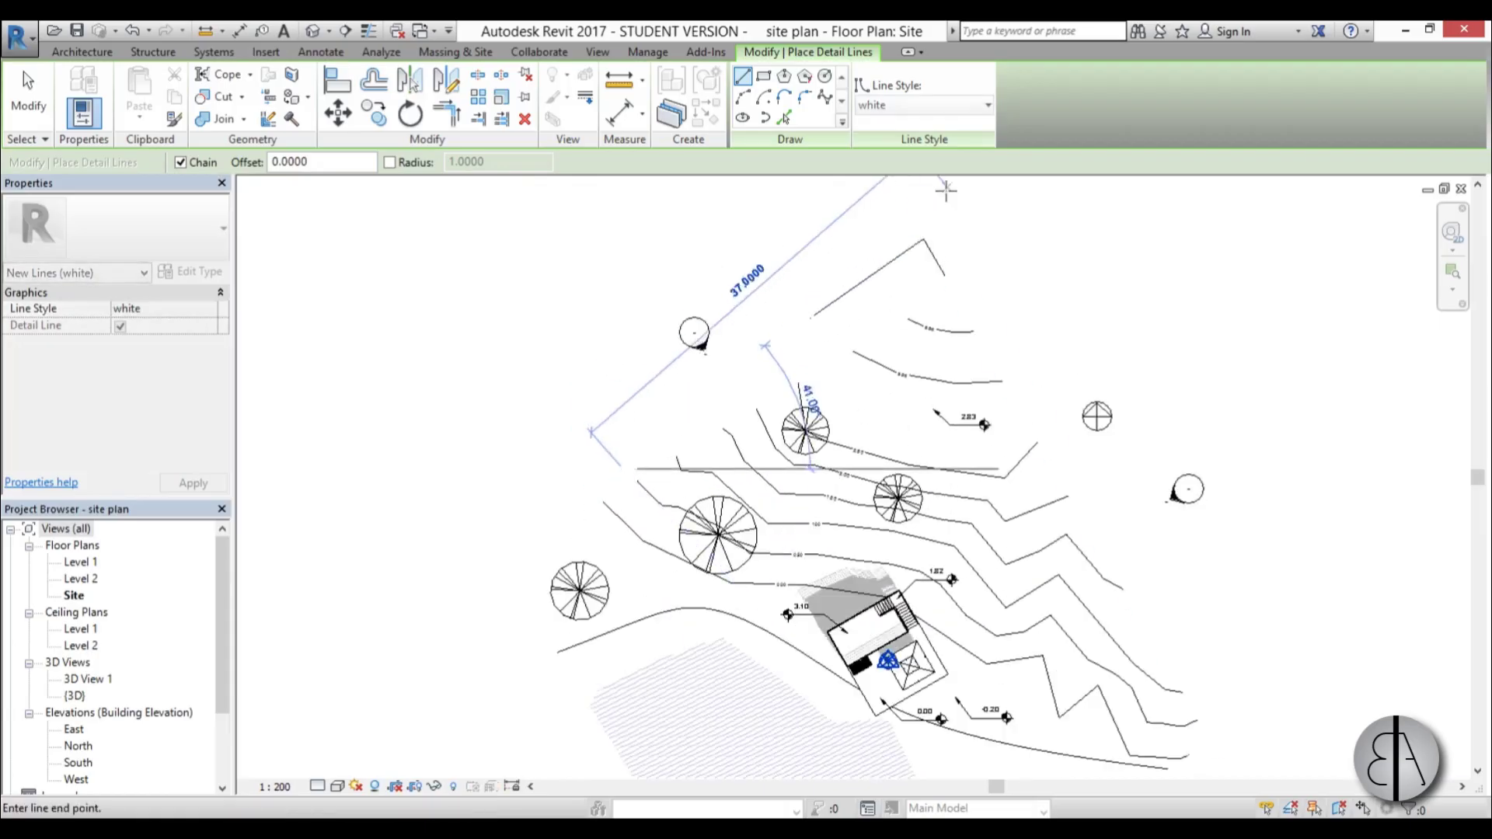
left_click(808, 325)
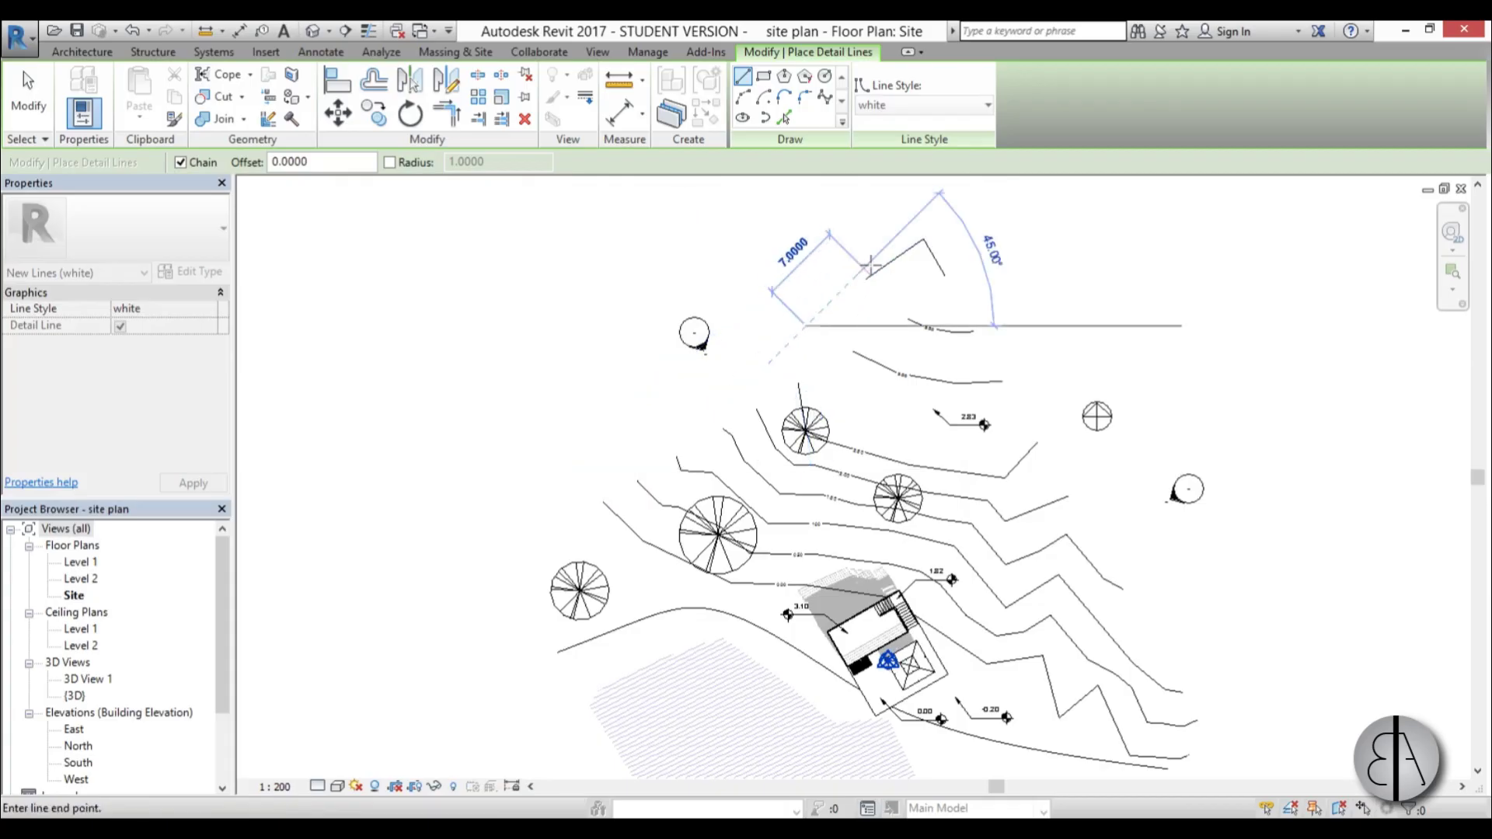
left_click(926, 234)
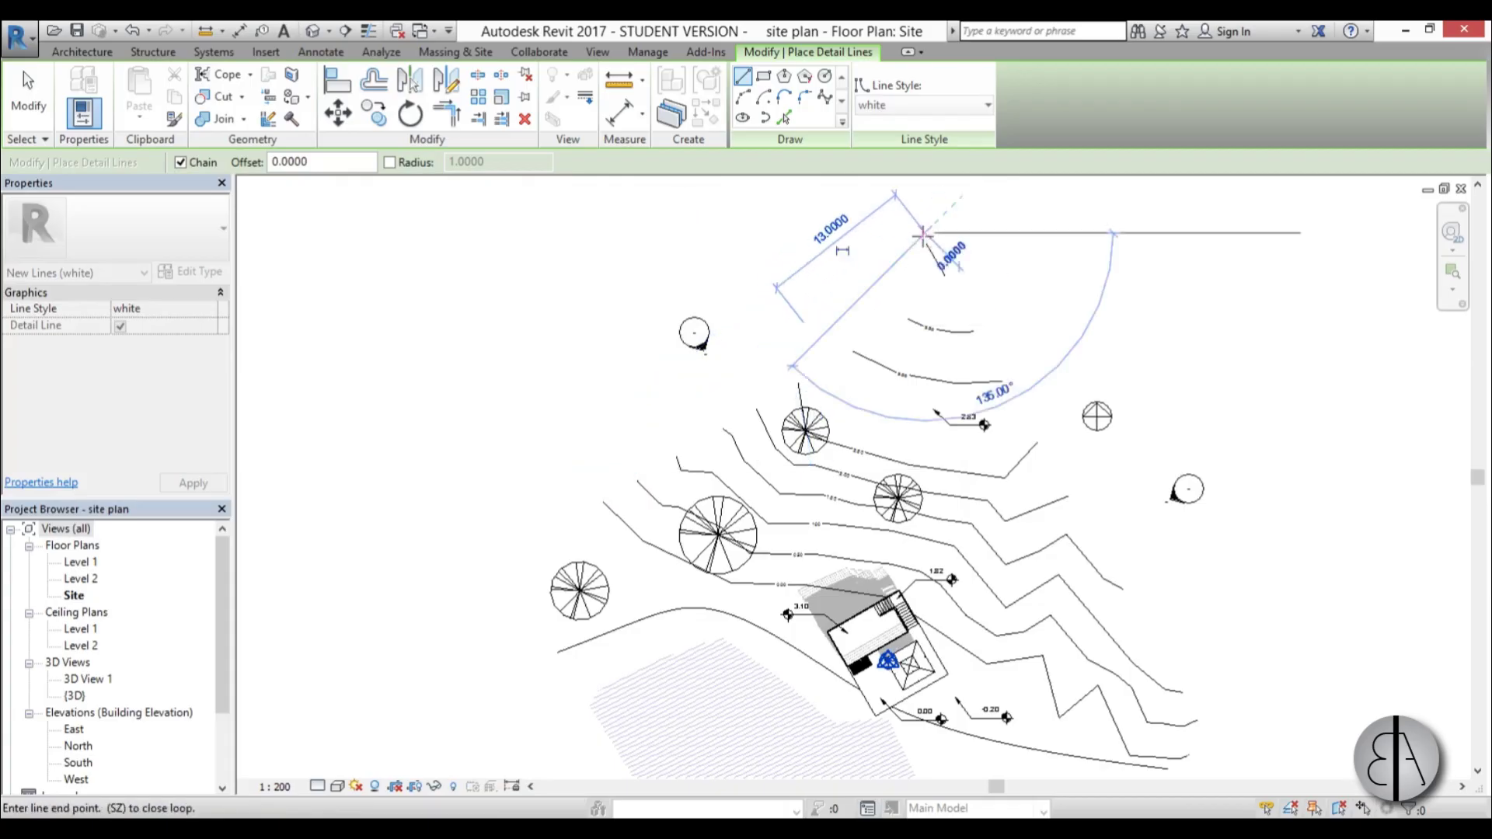
scroll(948, 274, "down", 3)
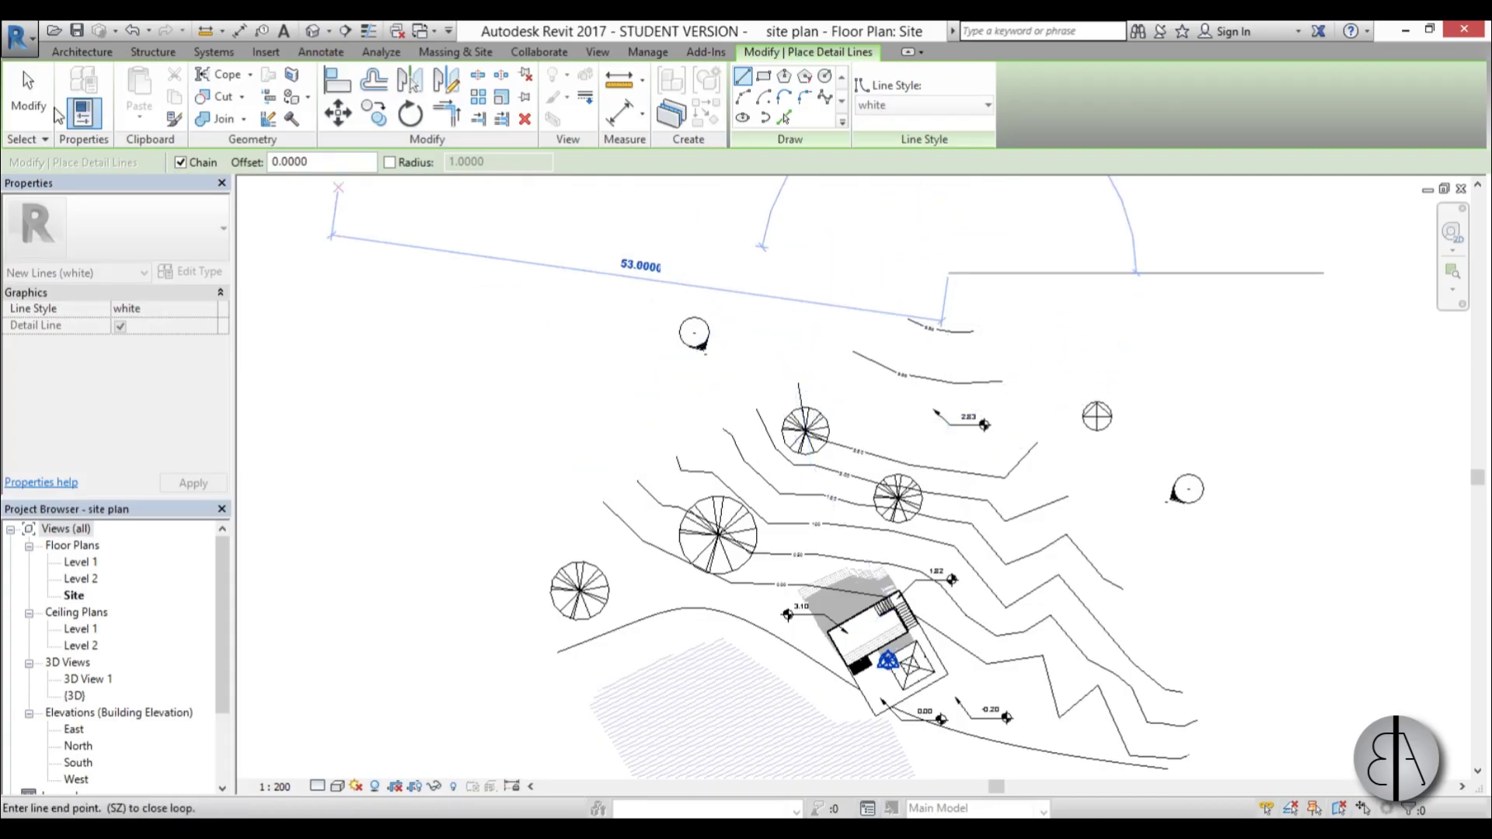
key("Escape")
key("Escape")
middle_click_drag(676, 435, 546, 286)
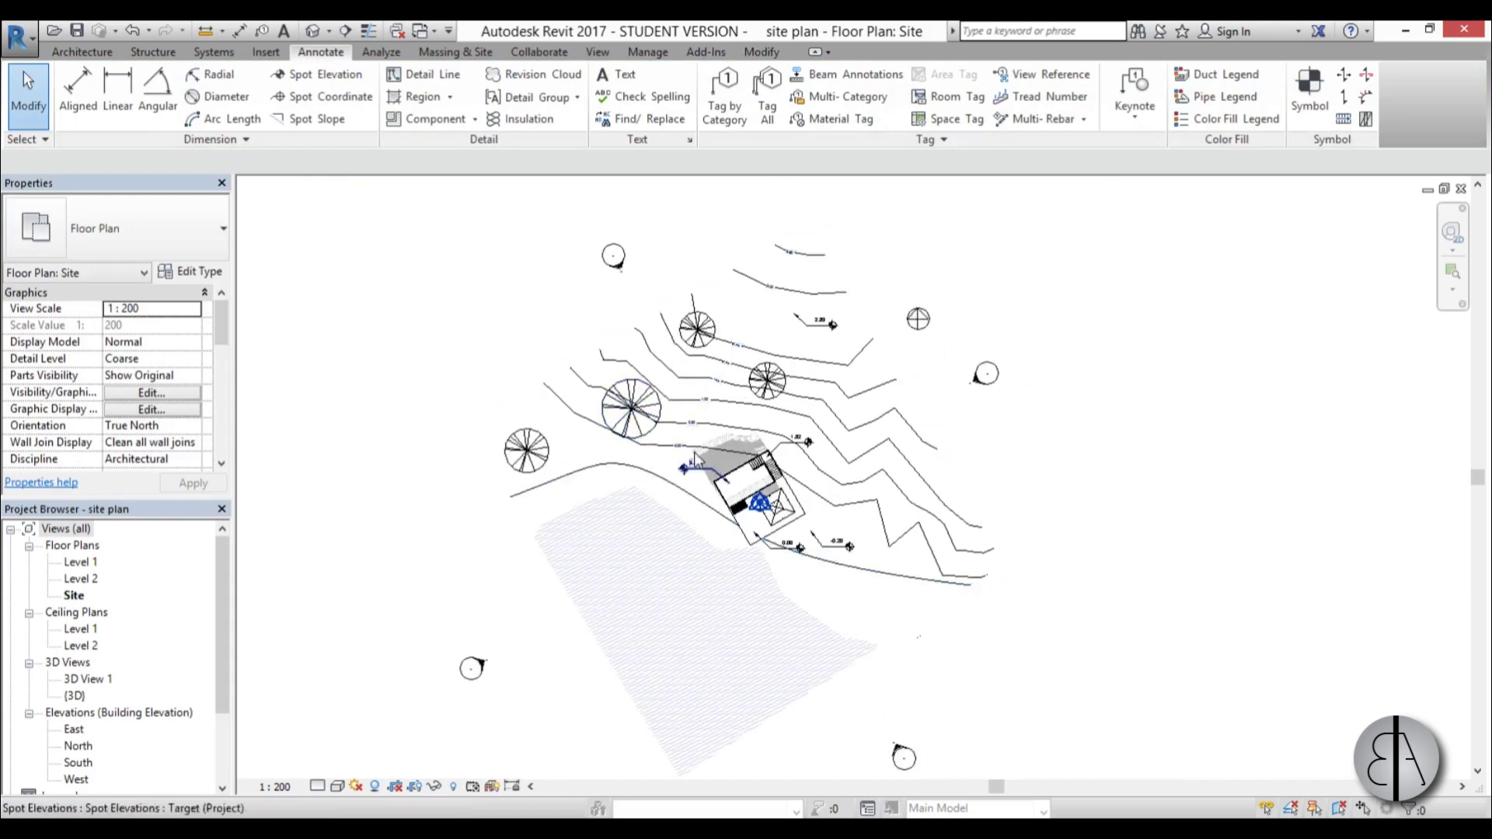
Turn on Crop View and Crop Region Visible for the Site floor plan.
scroll(693, 450, "up", 2)
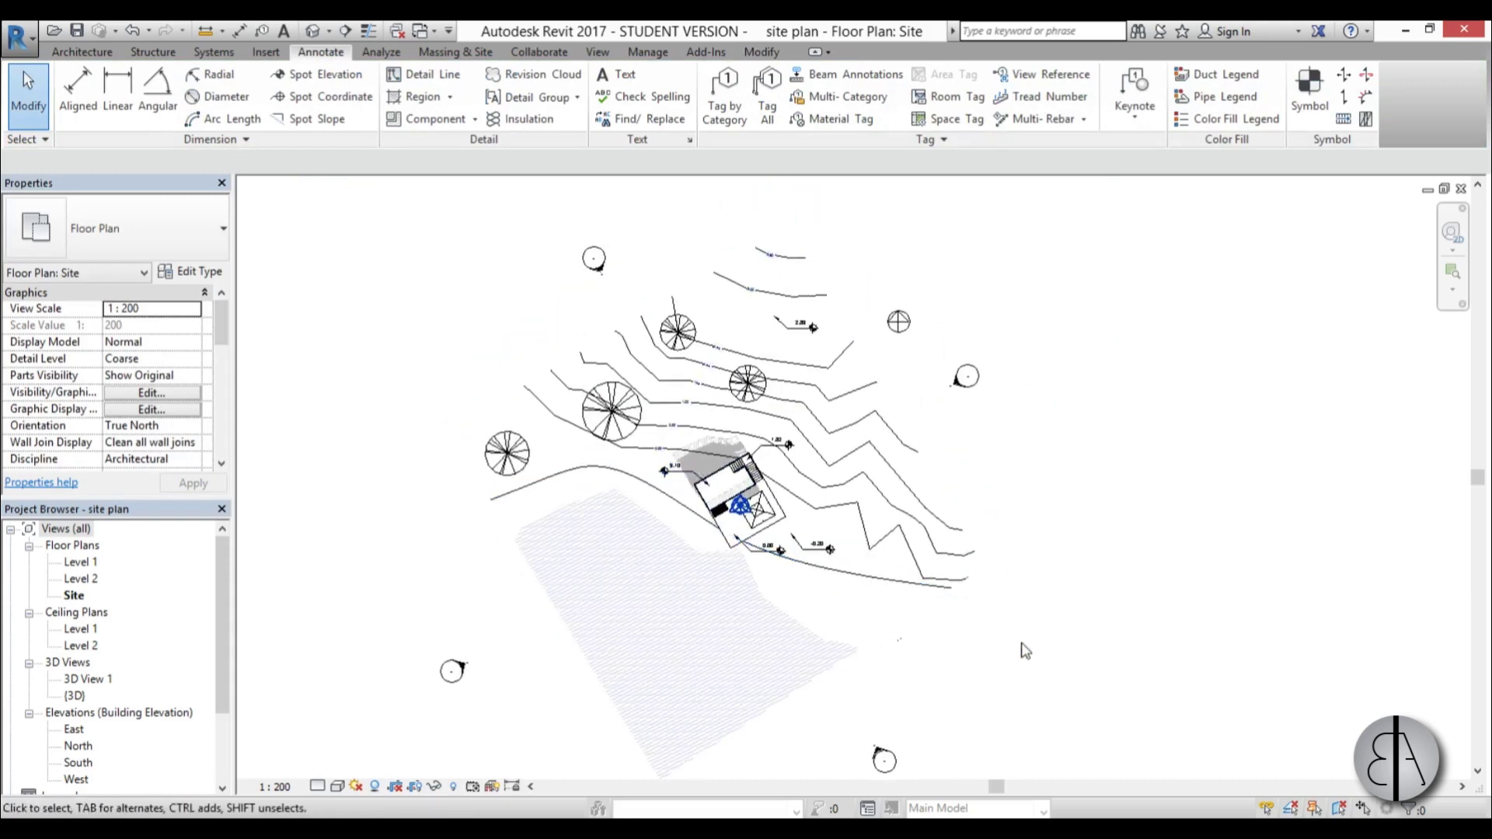
middle_click_drag(986, 401, 981, 354)
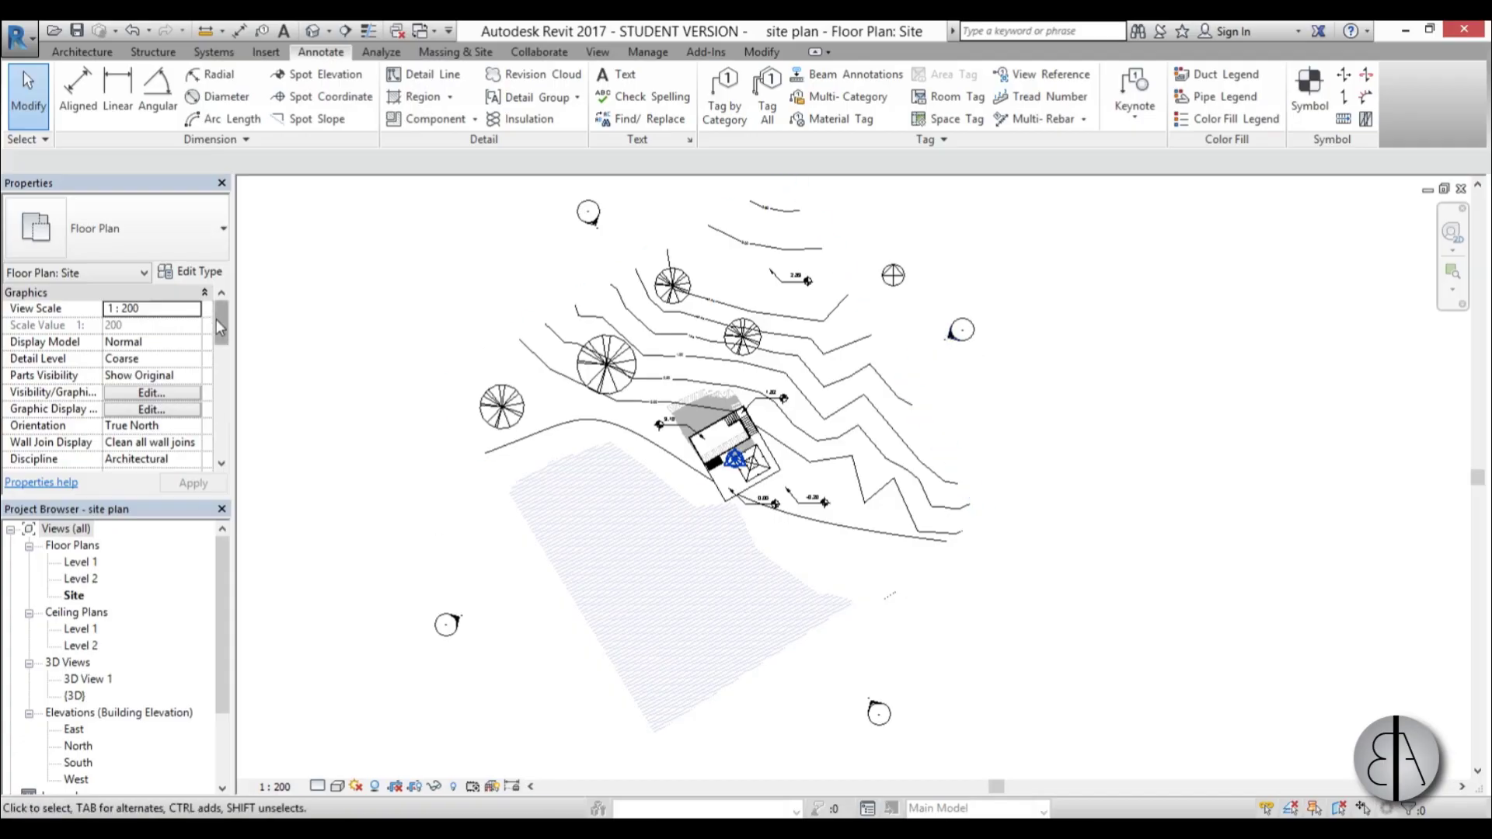
scroll(220, 328, "down", 8)
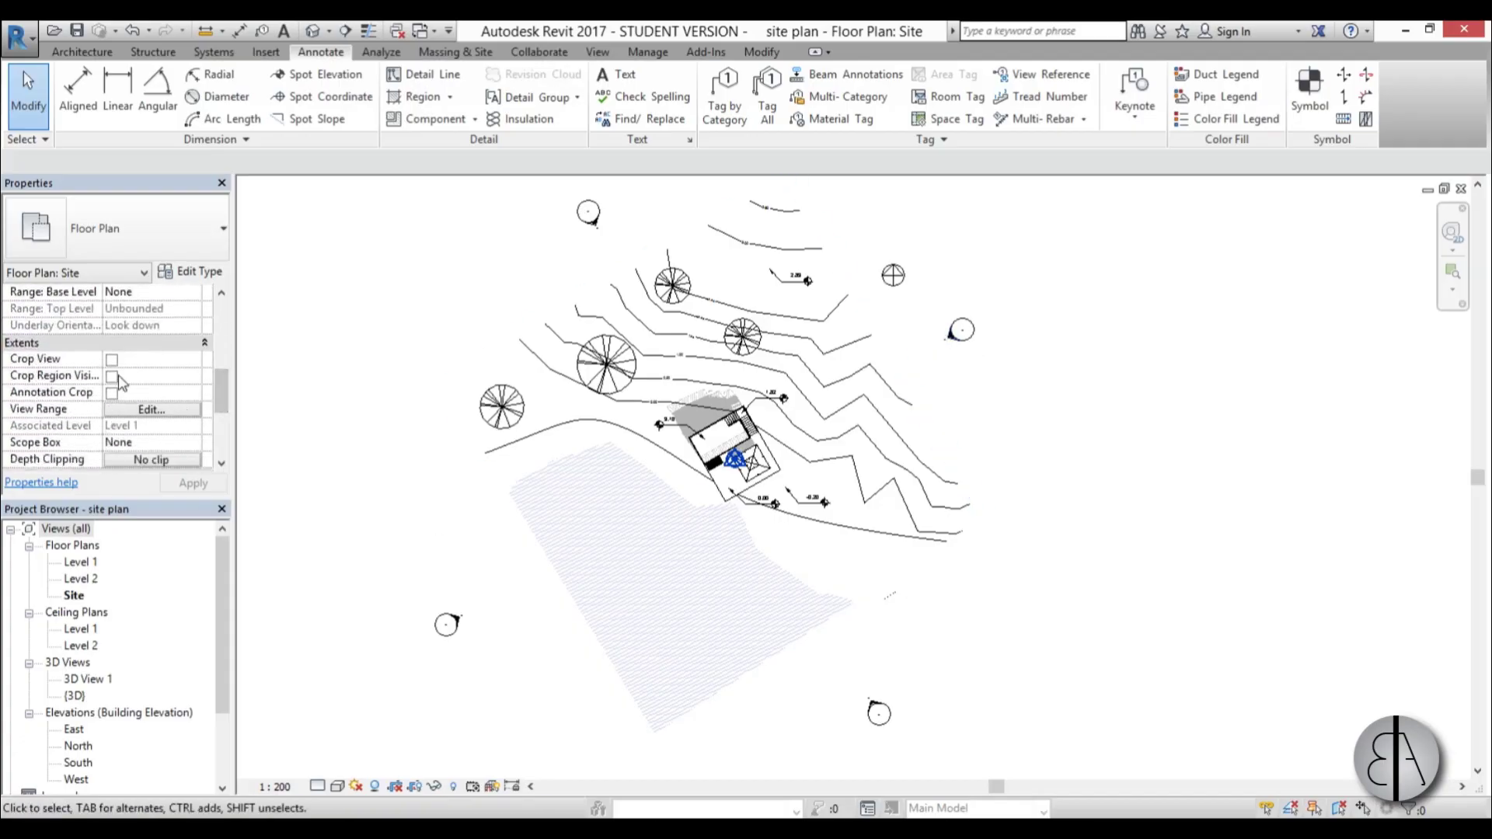
scroll(707, 428, "down", 2)
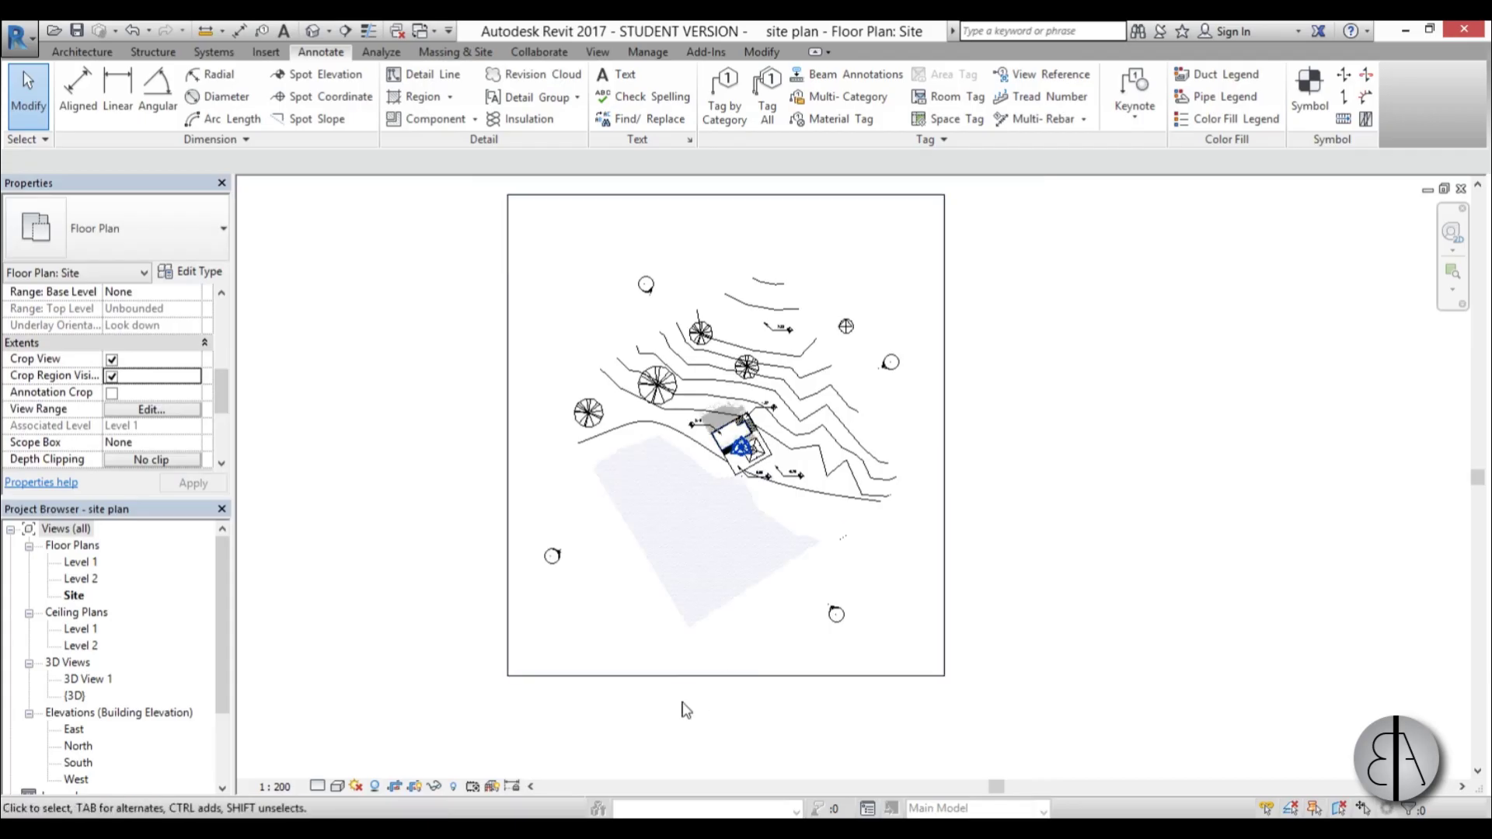
Pull in all four sides of the crop region so it closely frames the contours, trees and house.
left_click(727, 676)
left_click_drag(727, 677, 727, 543)
left_click_drag(726, 195, 726, 292)
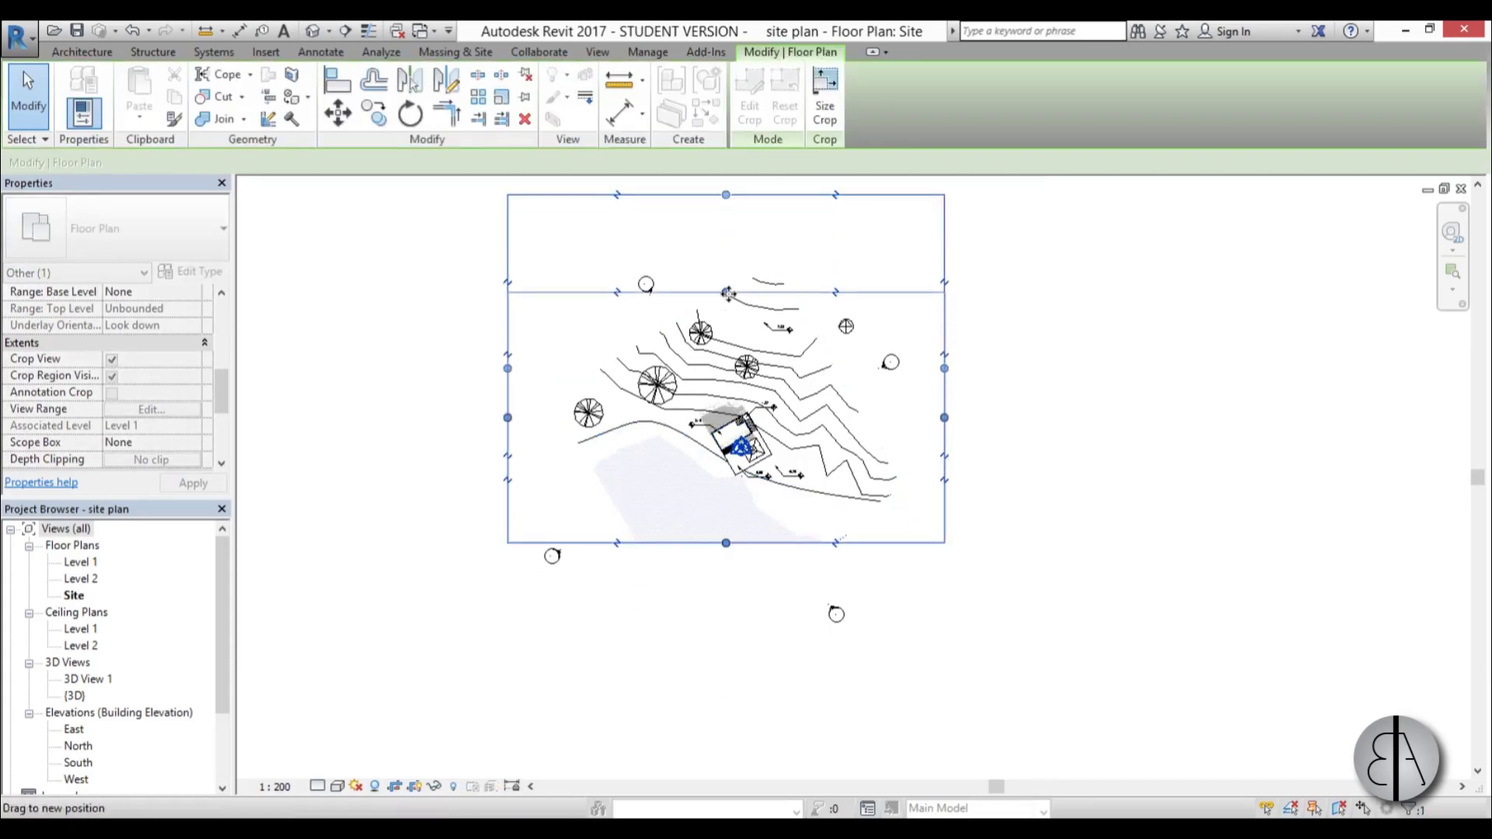
left_click_drag(515, 417, 555, 417)
left_click_drag(944, 417, 876, 417)
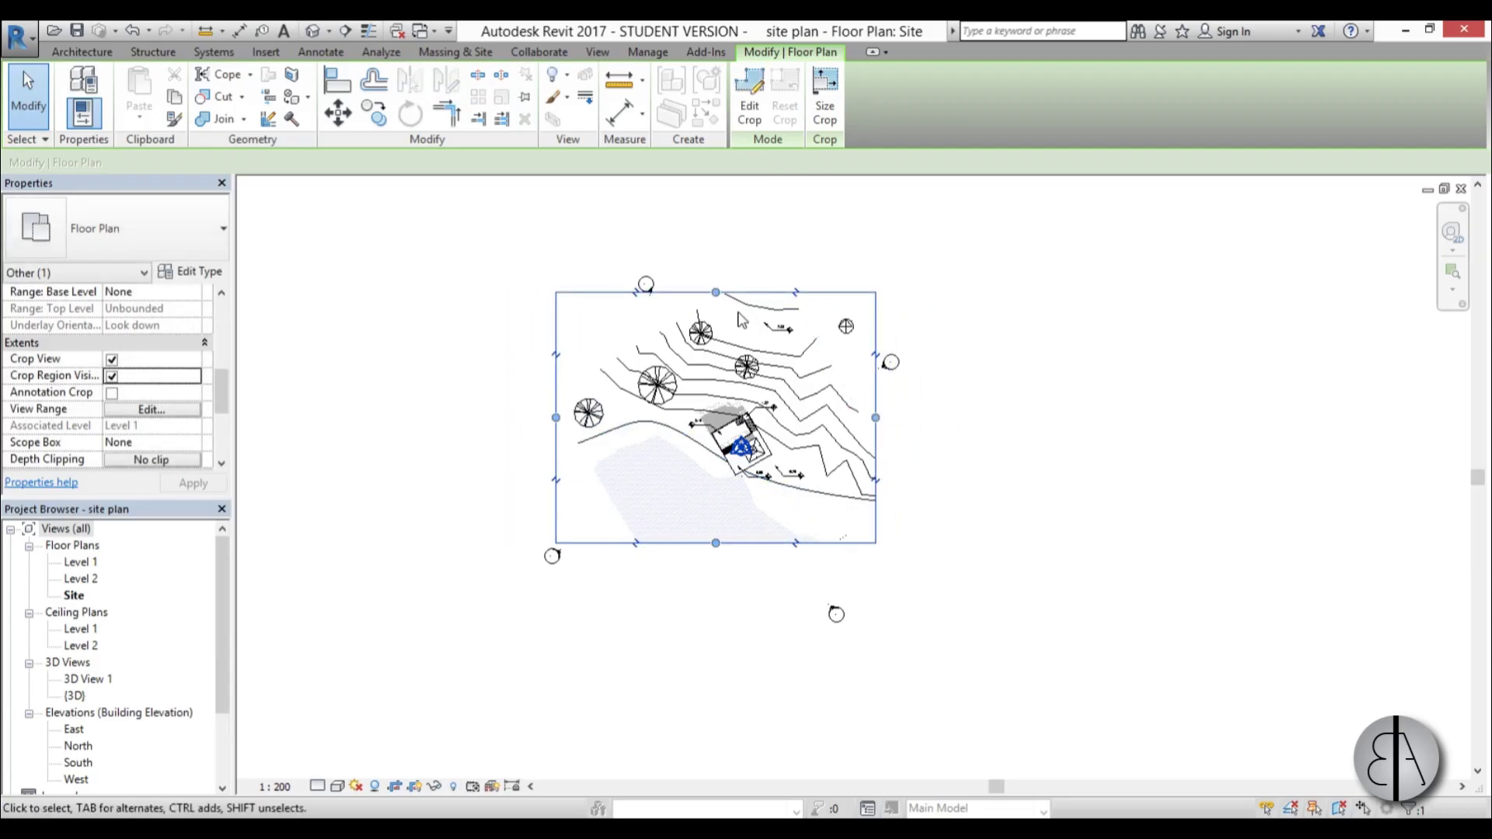
key("Escape")
Move the north arrow south beside the eastern contours and trim the crop region's northern and southern edges closer to the house.
scroll(843, 315, "up", 4)
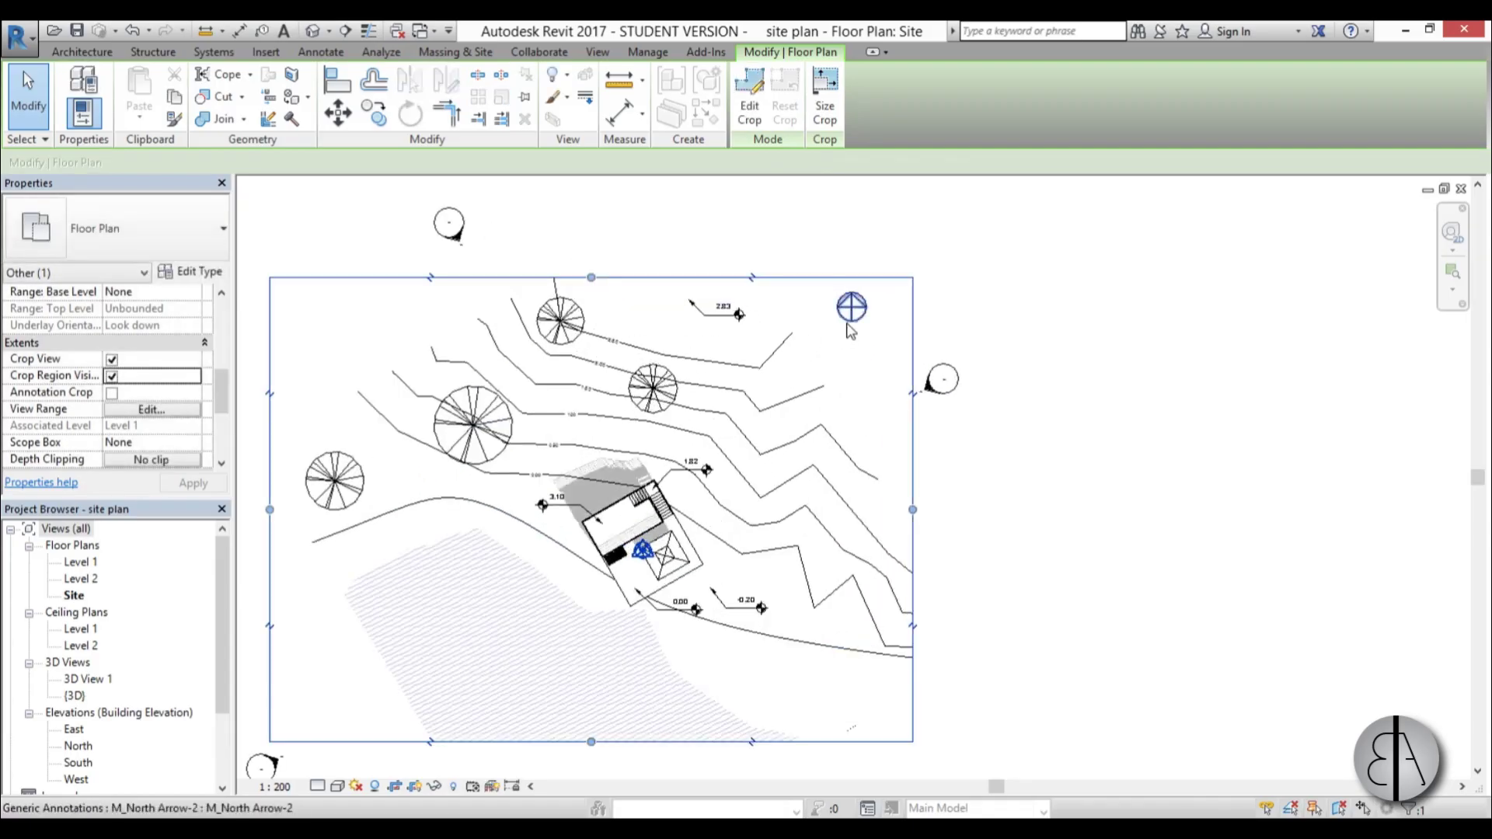
left_click_drag(849, 320, 854, 396)
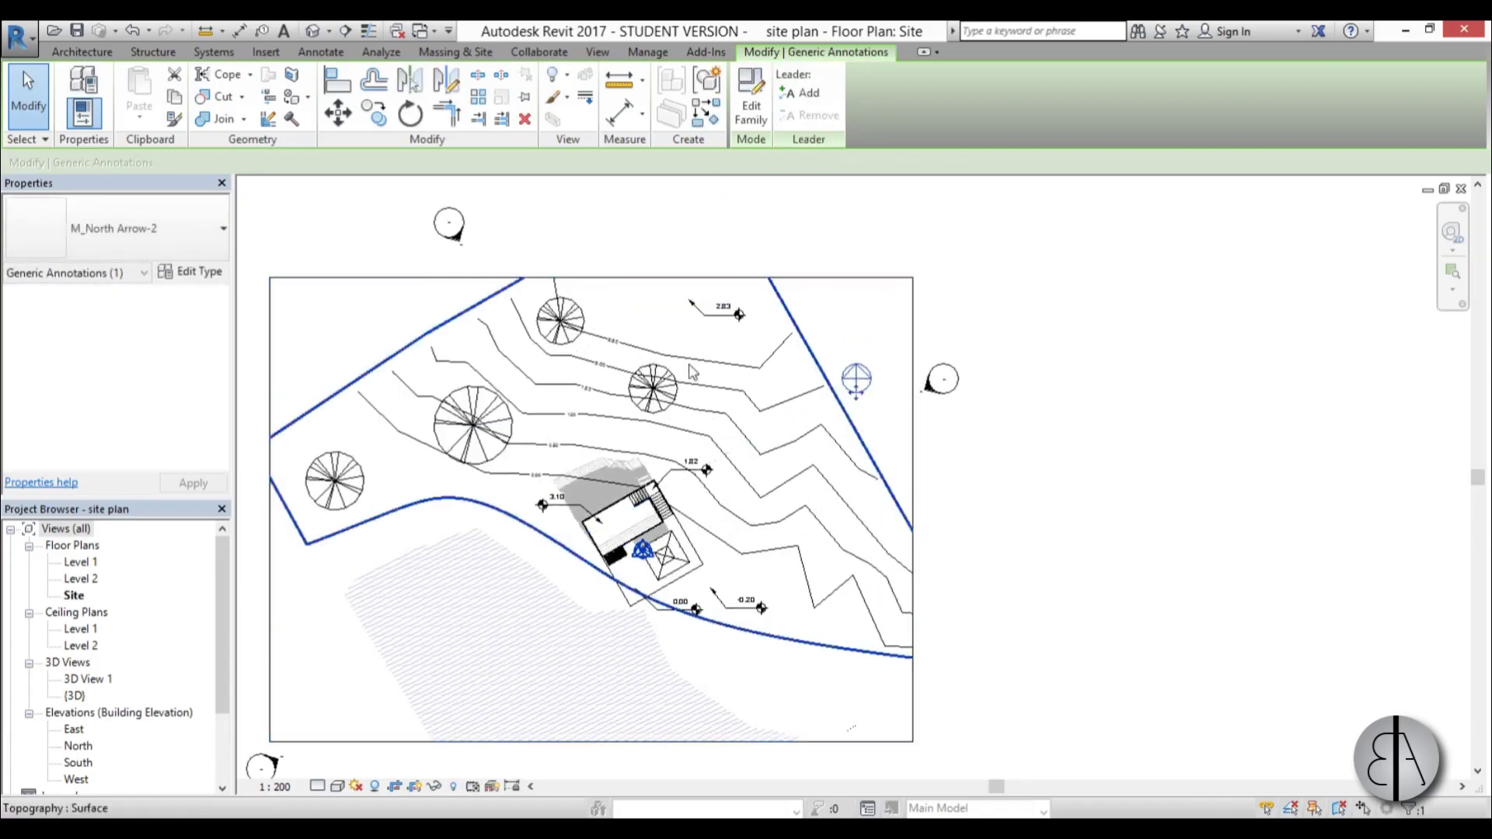
left_click(617, 280)
left_click_drag(591, 277, 591, 338)
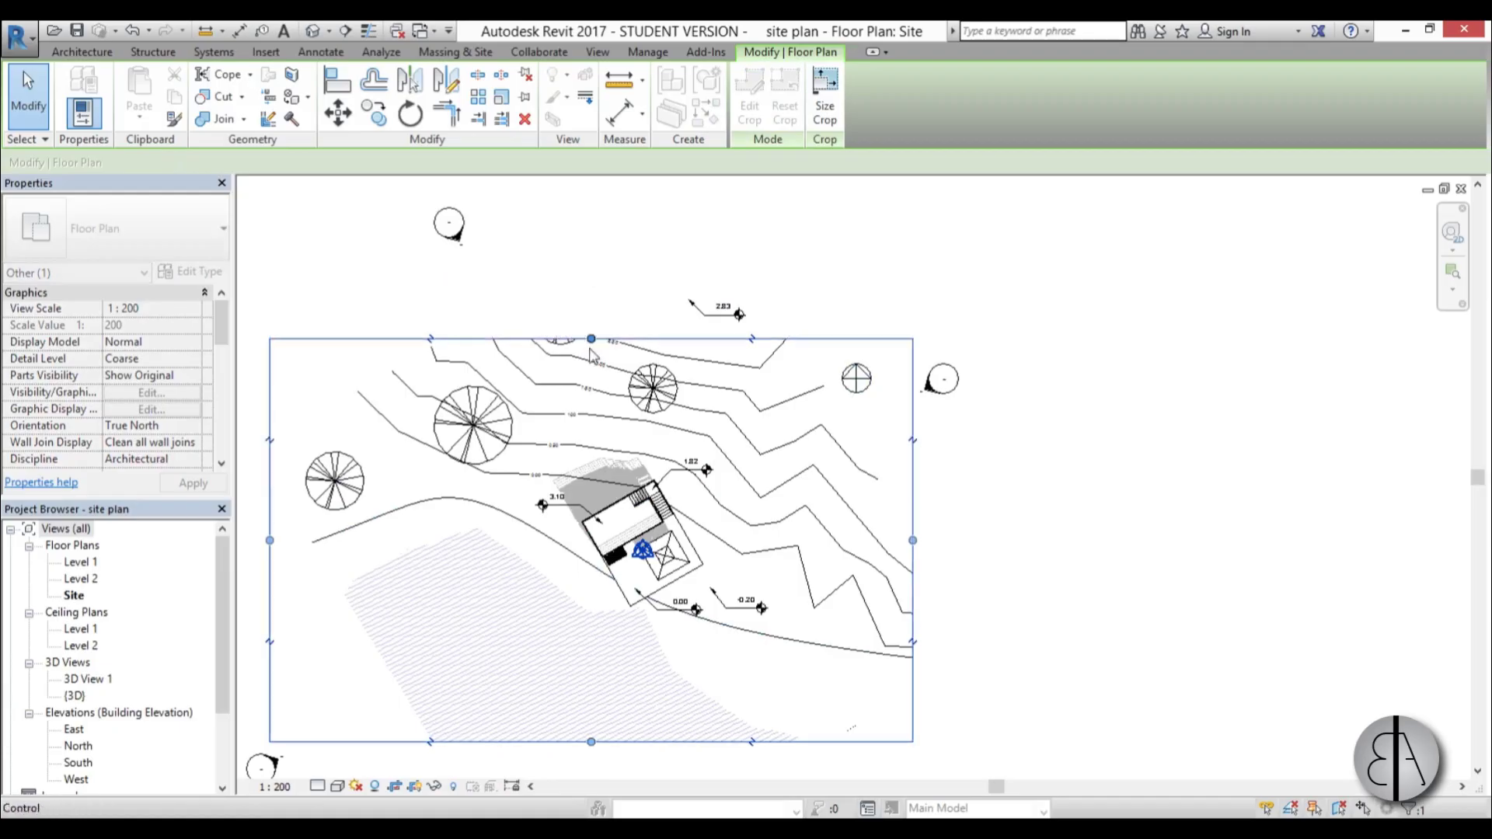
middle_click_drag(592, 339, 606, 278)
left_click_drag(656, 682, 666, 631)
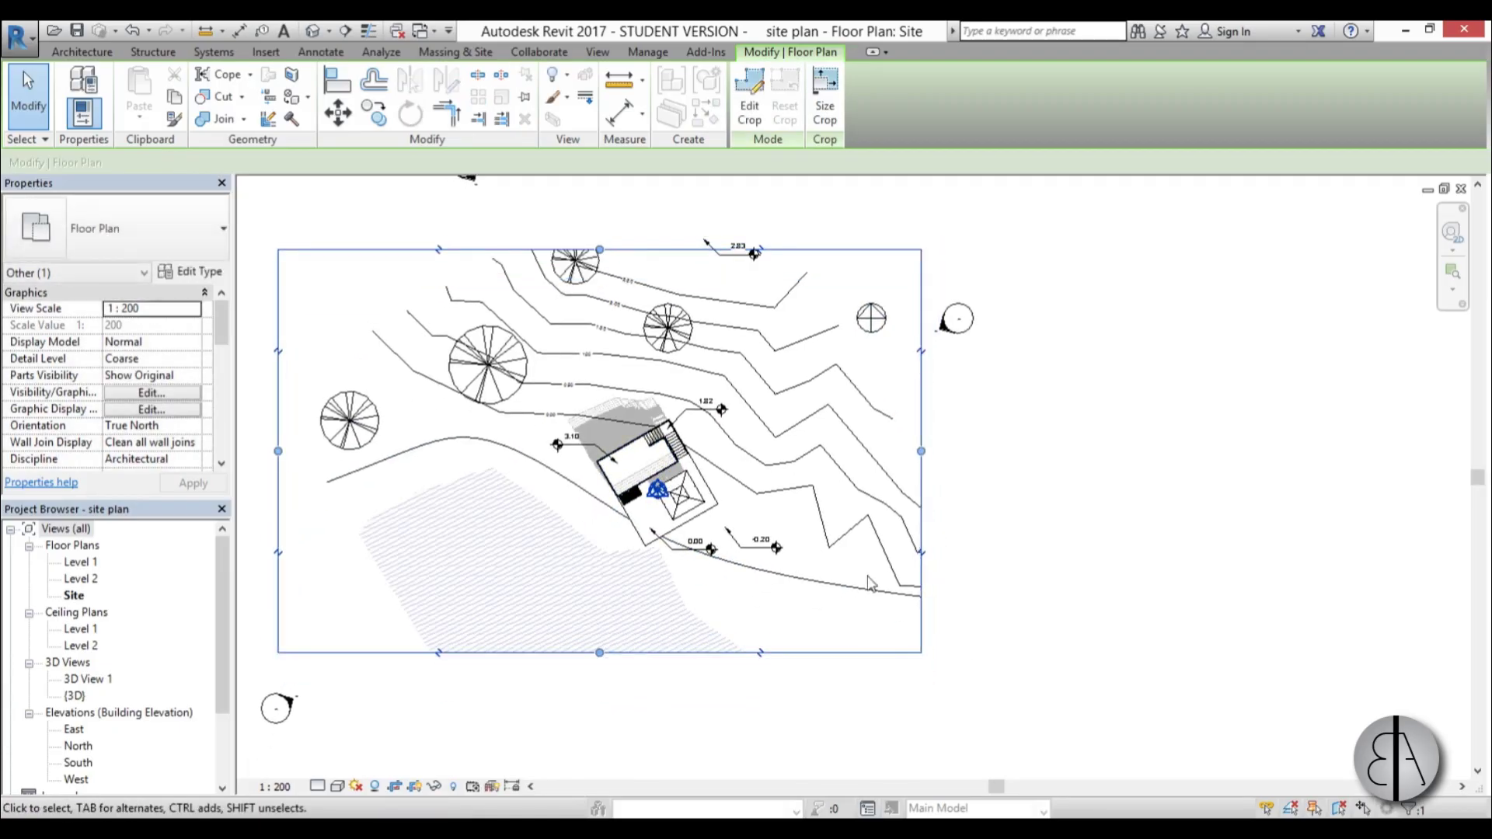
Move the northernmost spot elevation south so that it lies inside the crop region, and clear the selection.
left_click(733, 248)
left_click_drag(735, 249, 740, 295)
left_click(505, 499)
Hide the crop region's boundary while keeping the Site plan cropped.
scroll(544, 513, "up", 2)
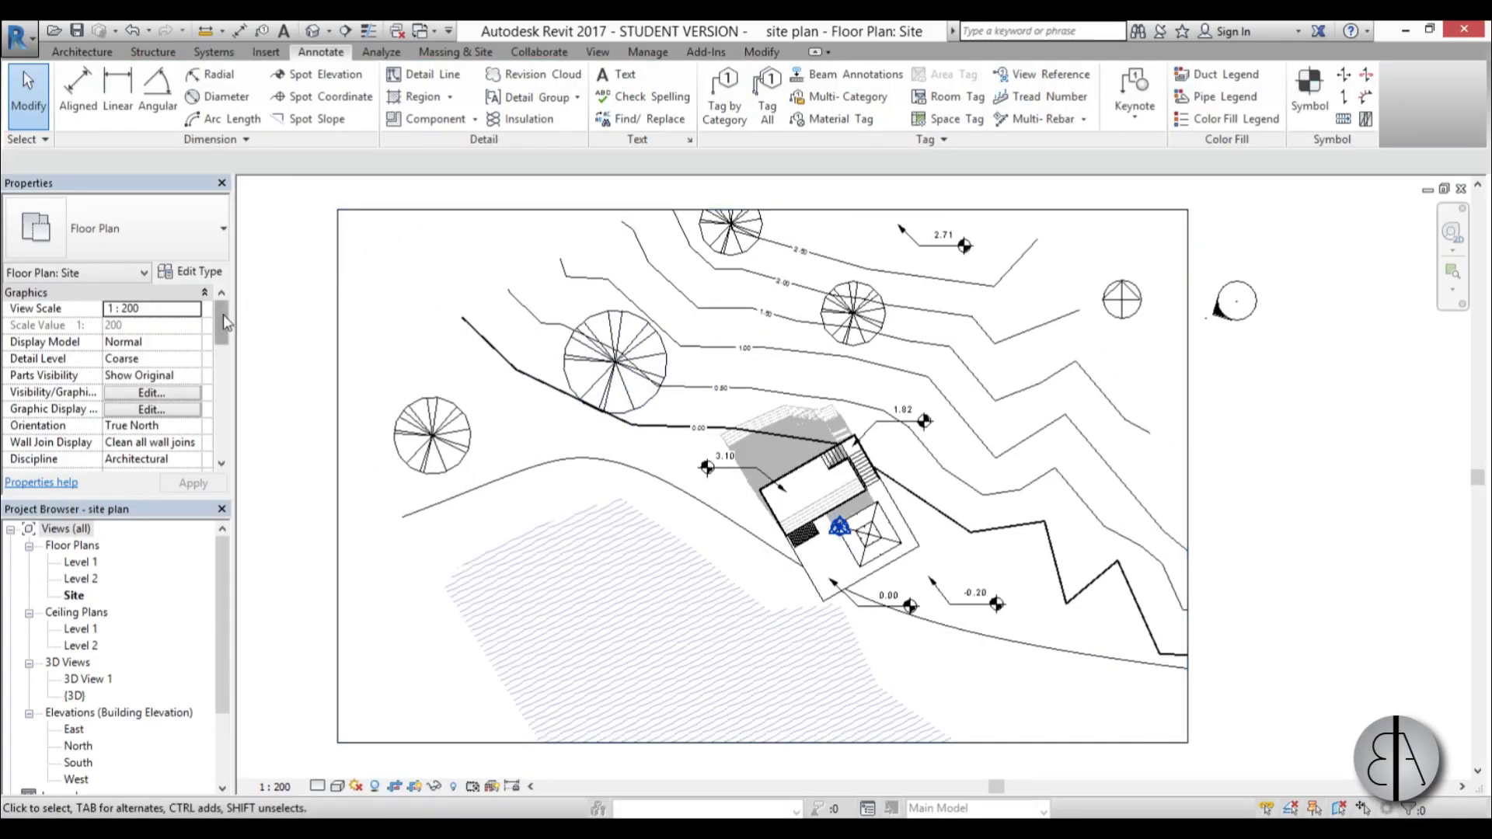
left_click_drag(225, 322, 222, 386)
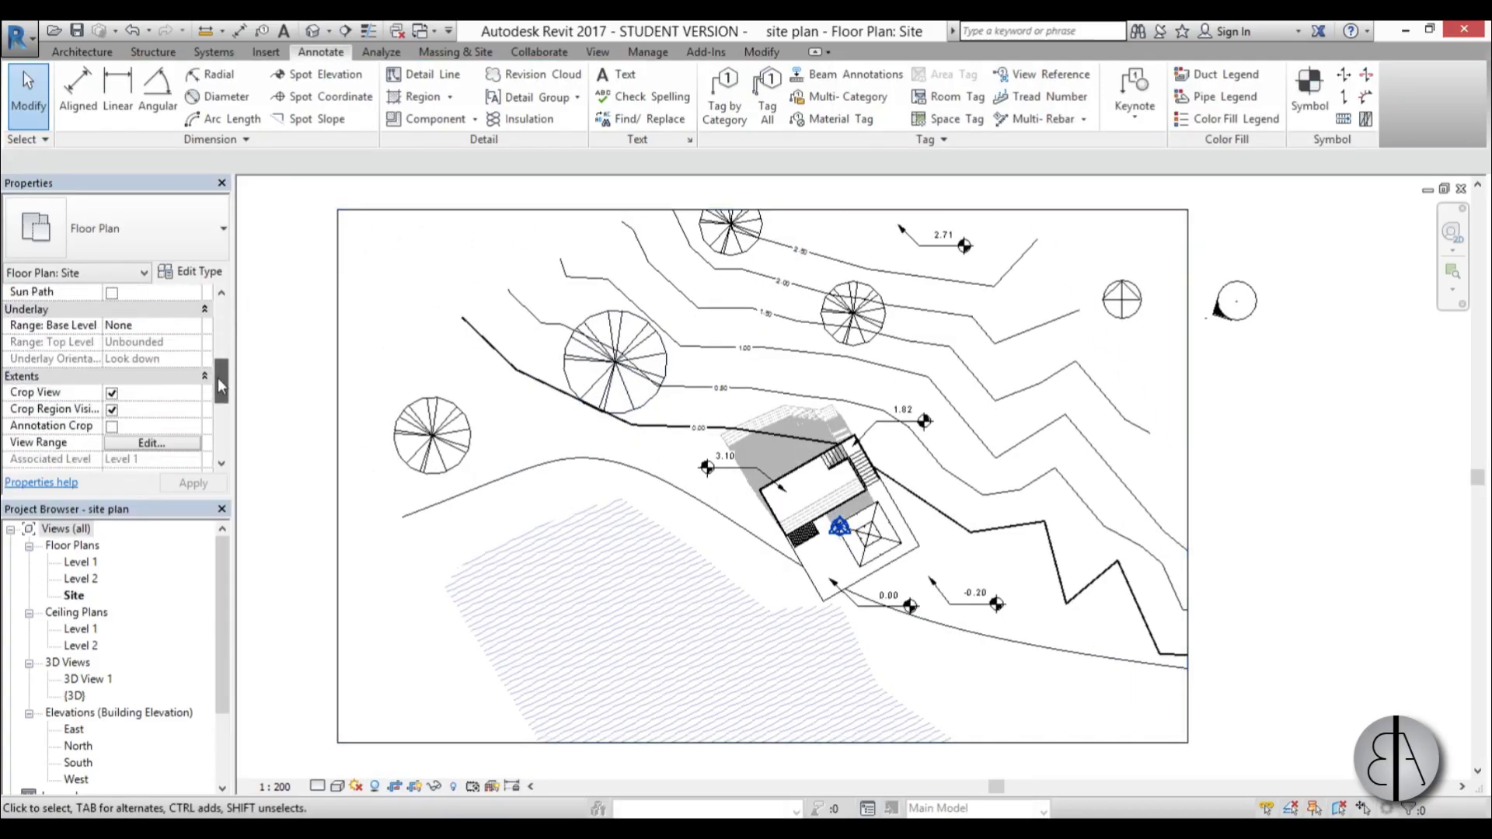
left_click(113, 411)
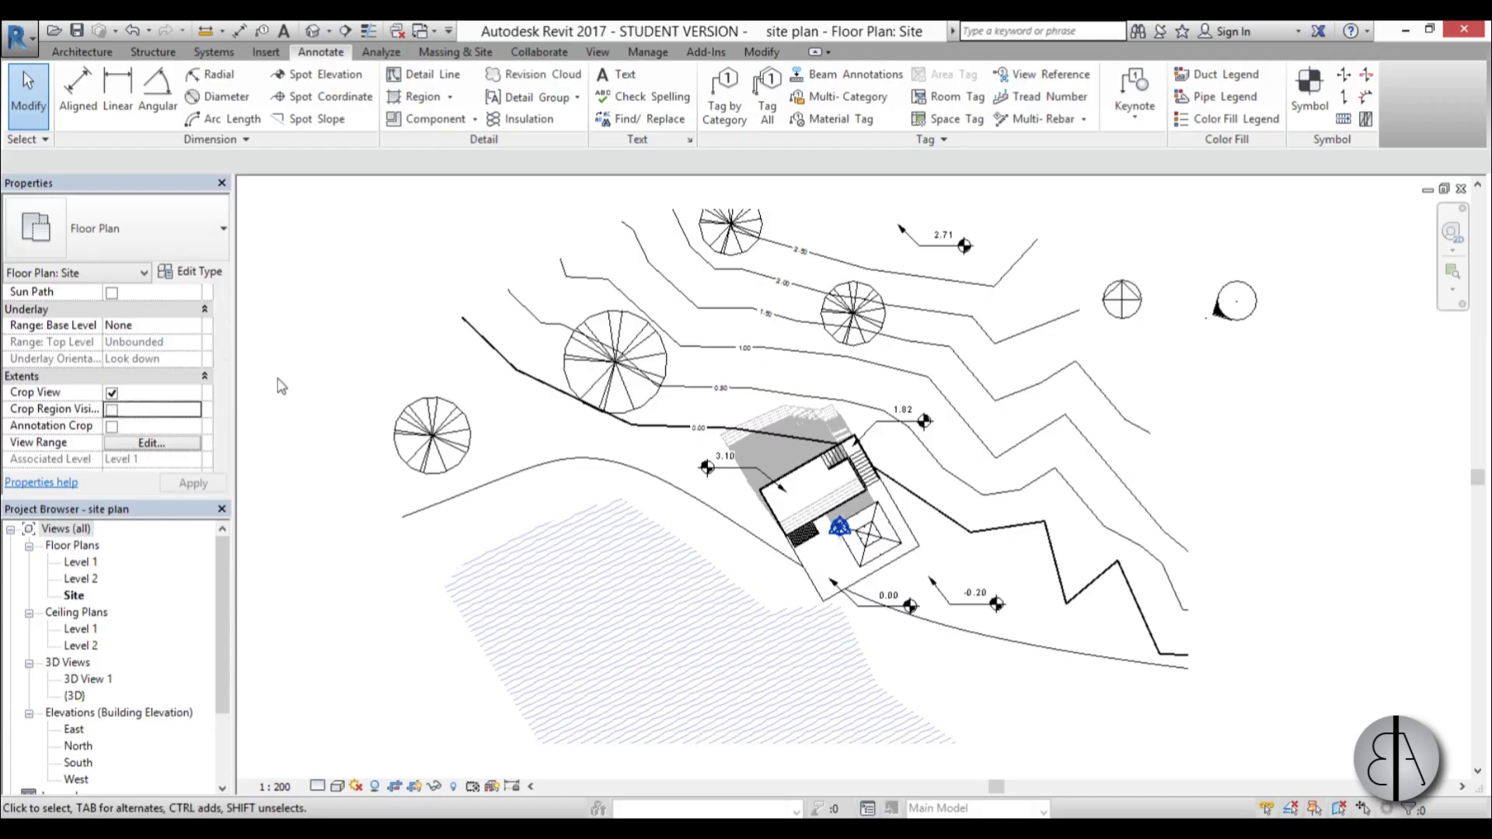